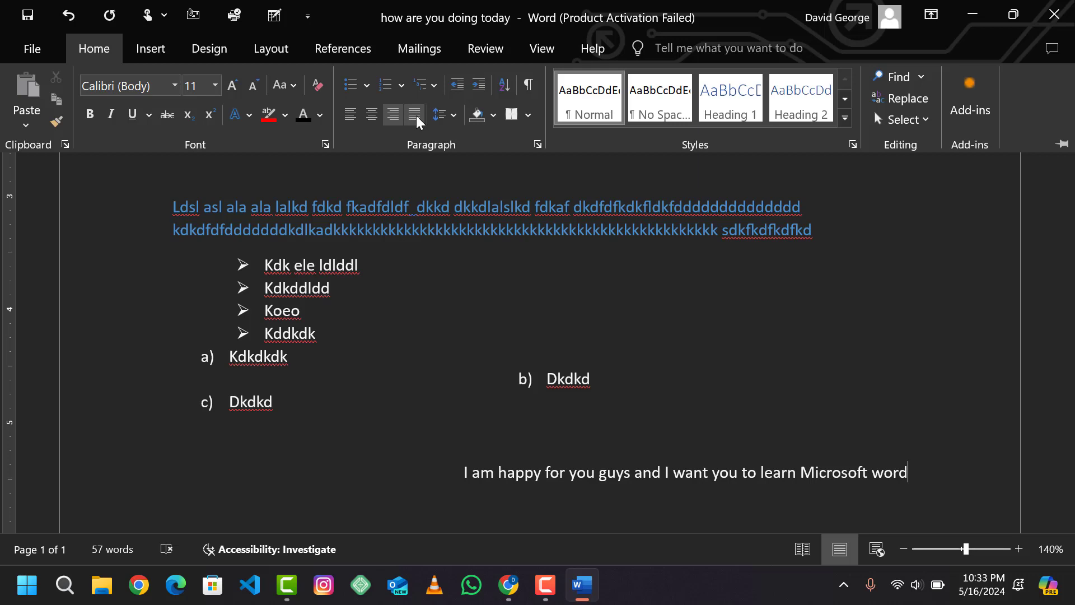
pyautogui.click(418, 120)
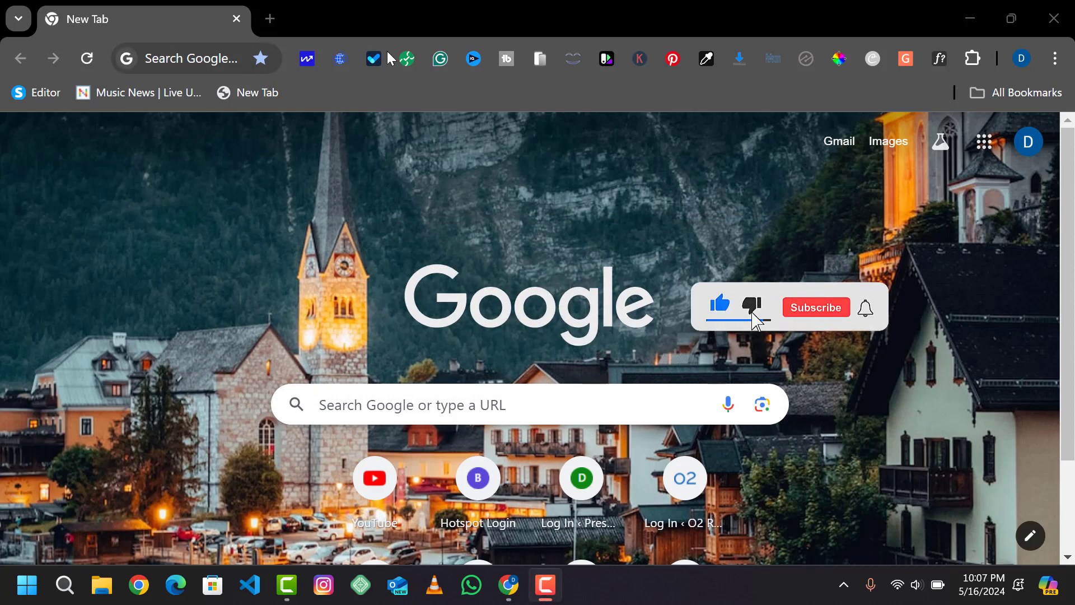
# Launch Word and dismiss the Microsoft Office Activation Wizard.
pyautogui.click(26, 596)
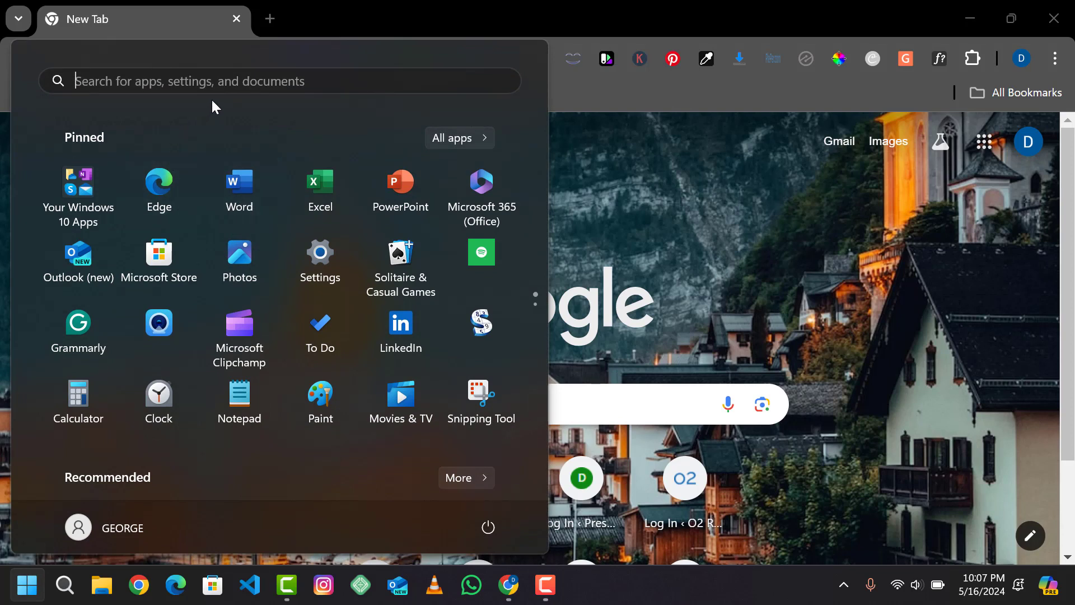
pyautogui.click(239, 191)
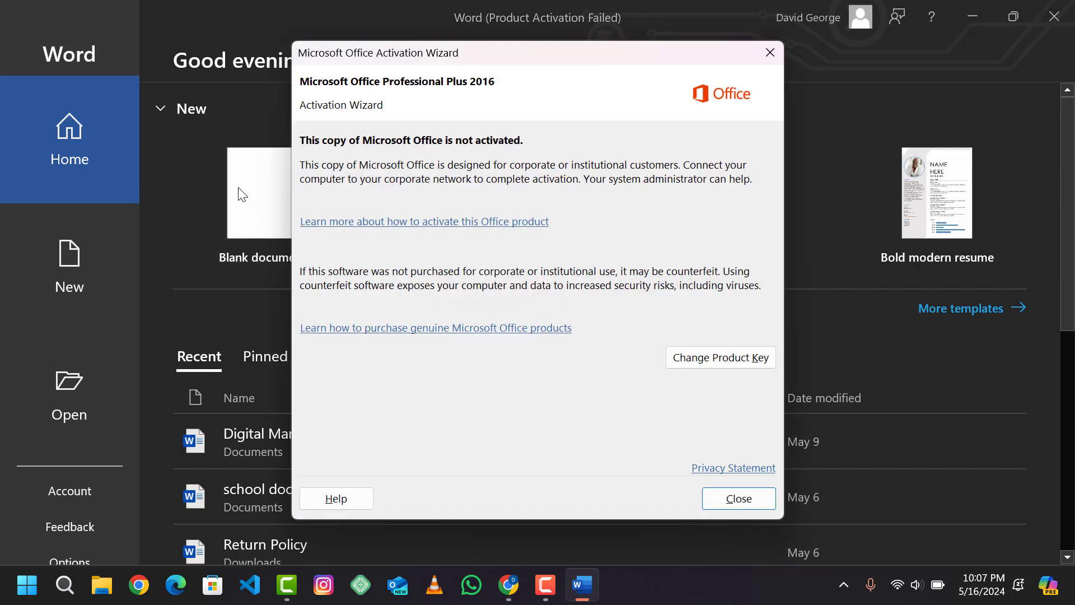
pyautogui.click(771, 52)
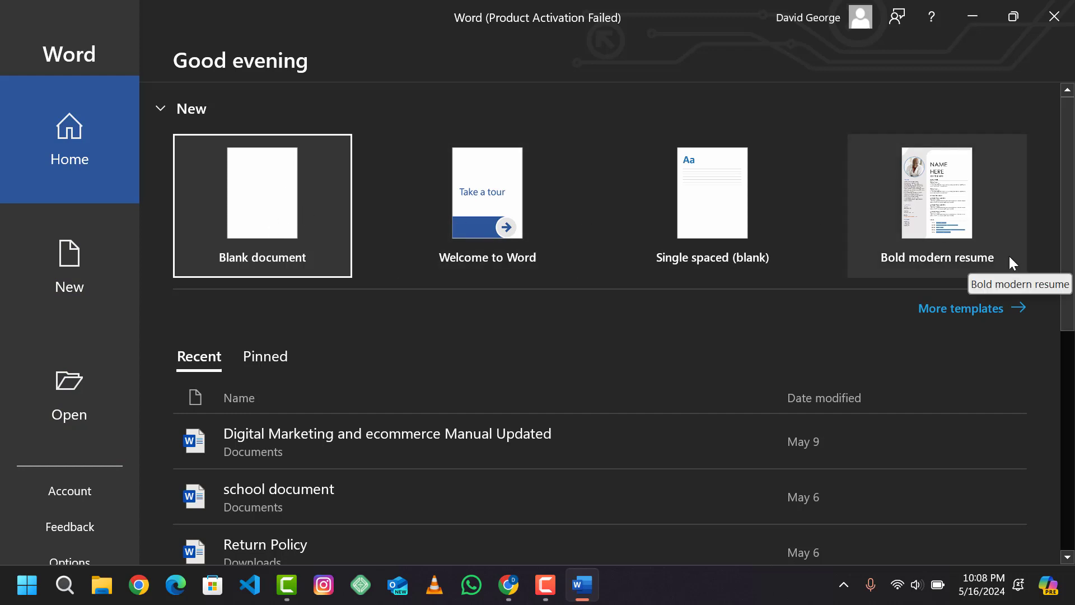
# Look through the new-document templates and the recent files to open, and create a blank document.
pyautogui.click(63, 286)
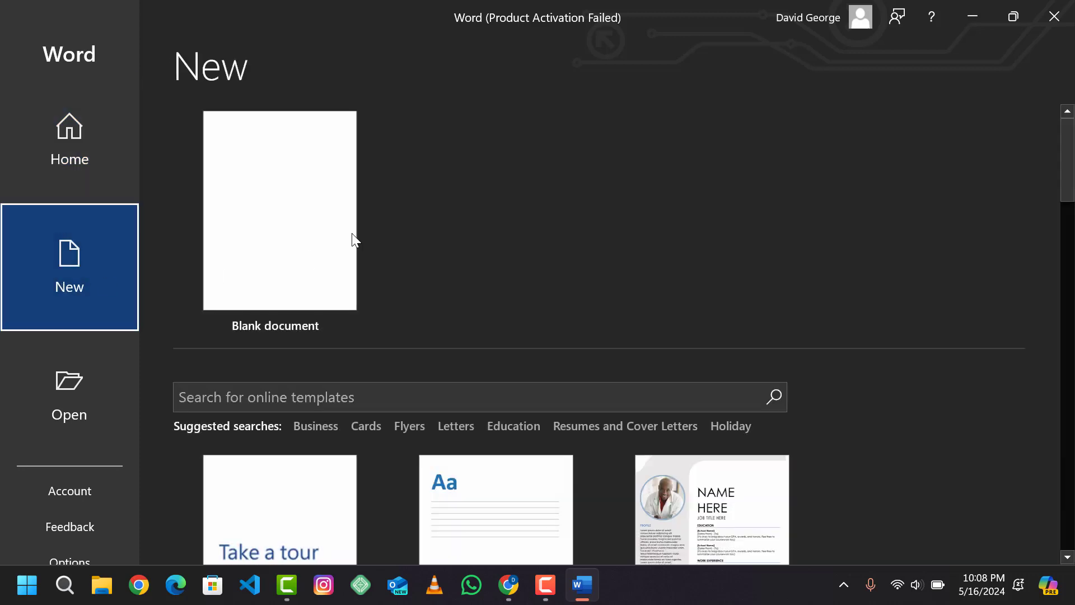
pyautogui.scroll(-4, 358, 235)
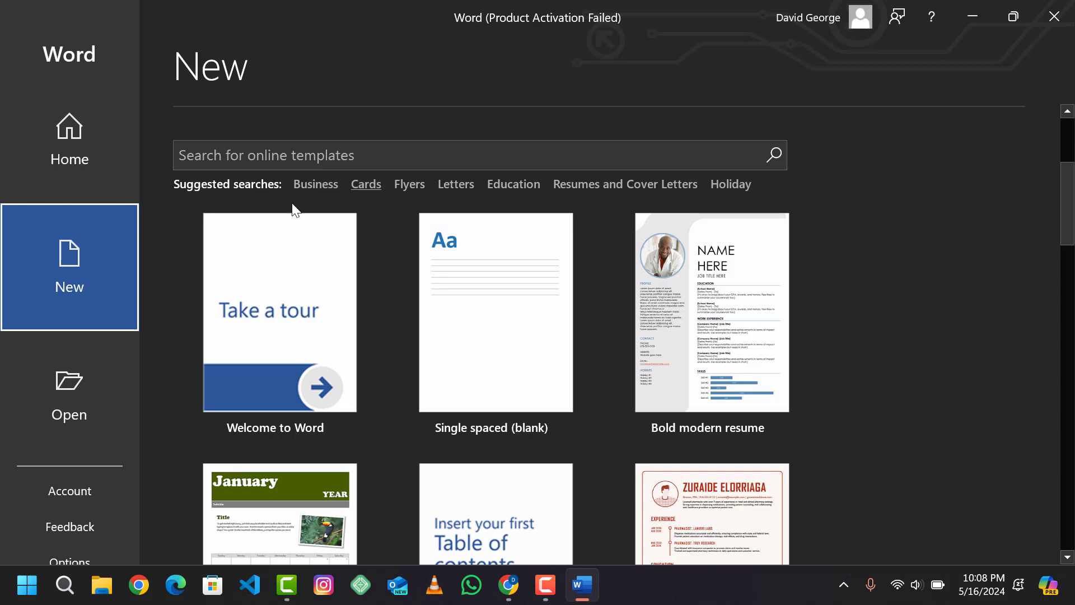
pyautogui.click(69, 405)
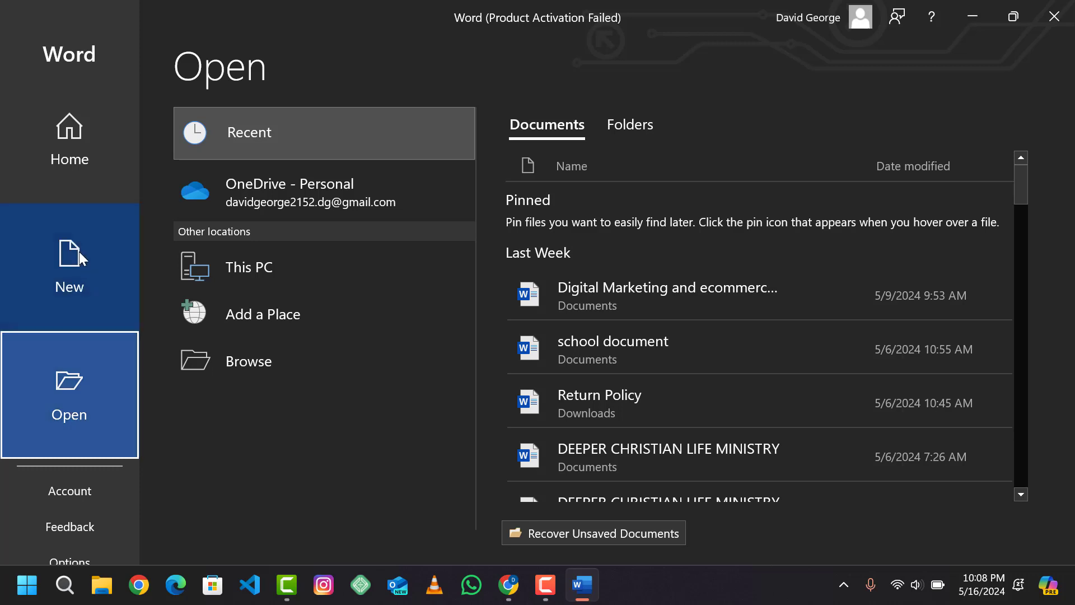
pyautogui.click(76, 182)
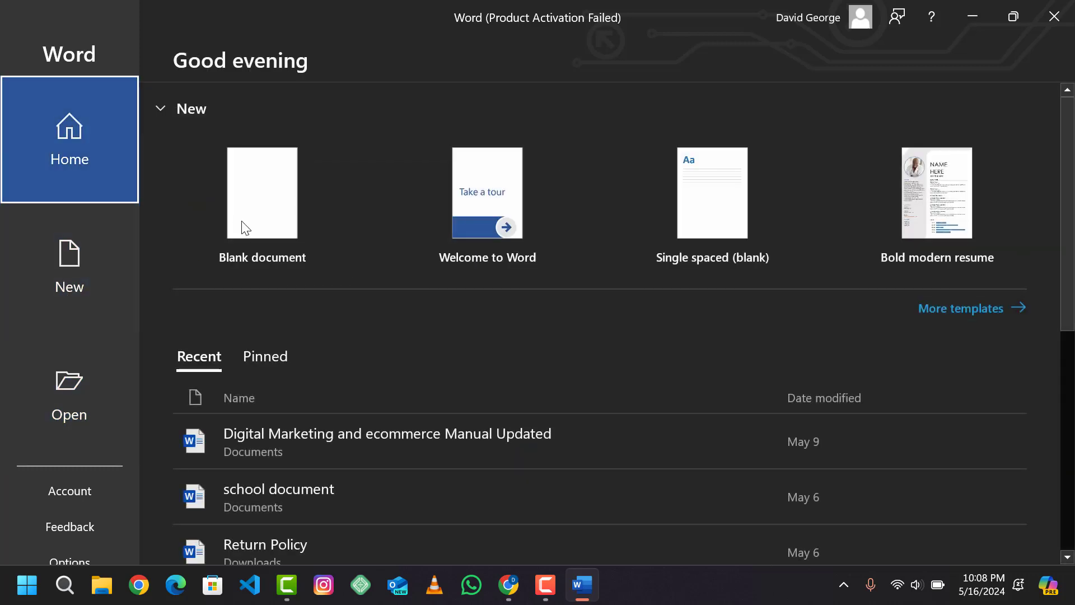
pyautogui.click(242, 221)
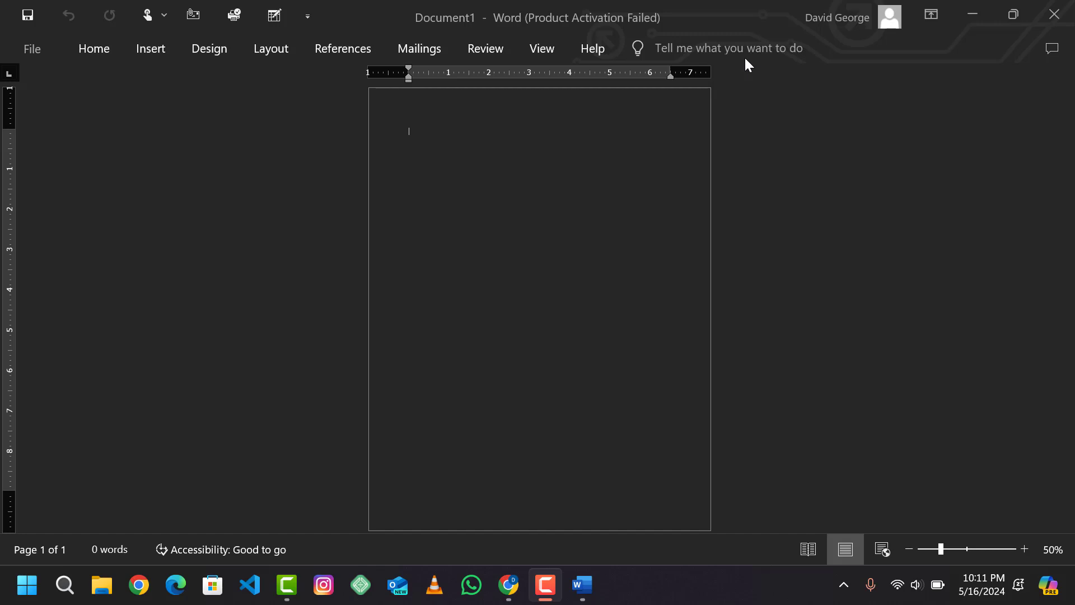
# Open the Clipboard pane to view its collected items and paste options, and close it again.
pyautogui.click(94, 52)
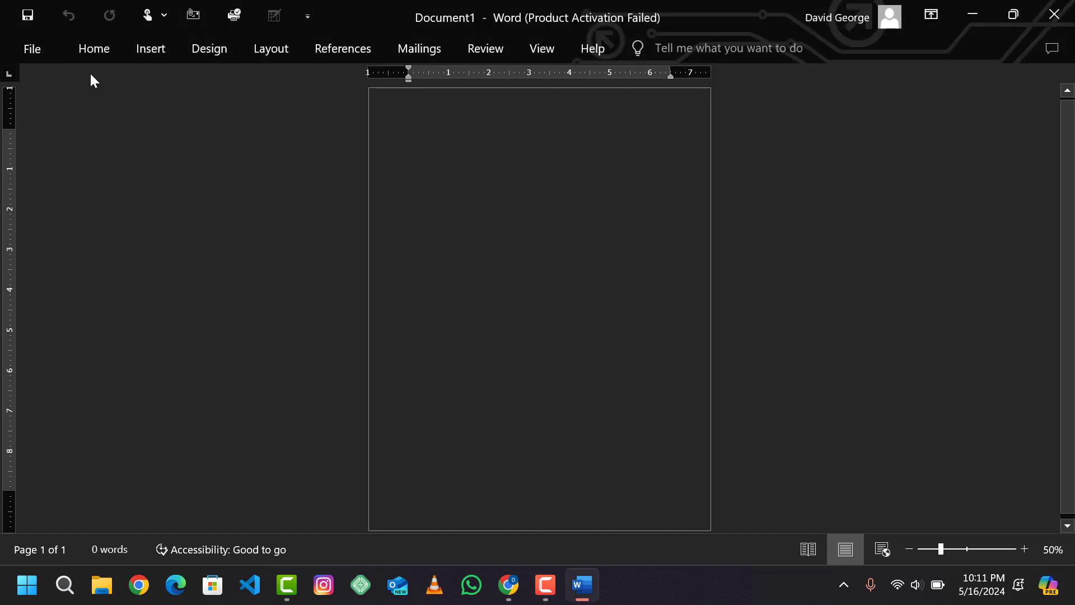
pyautogui.click(96, 58)
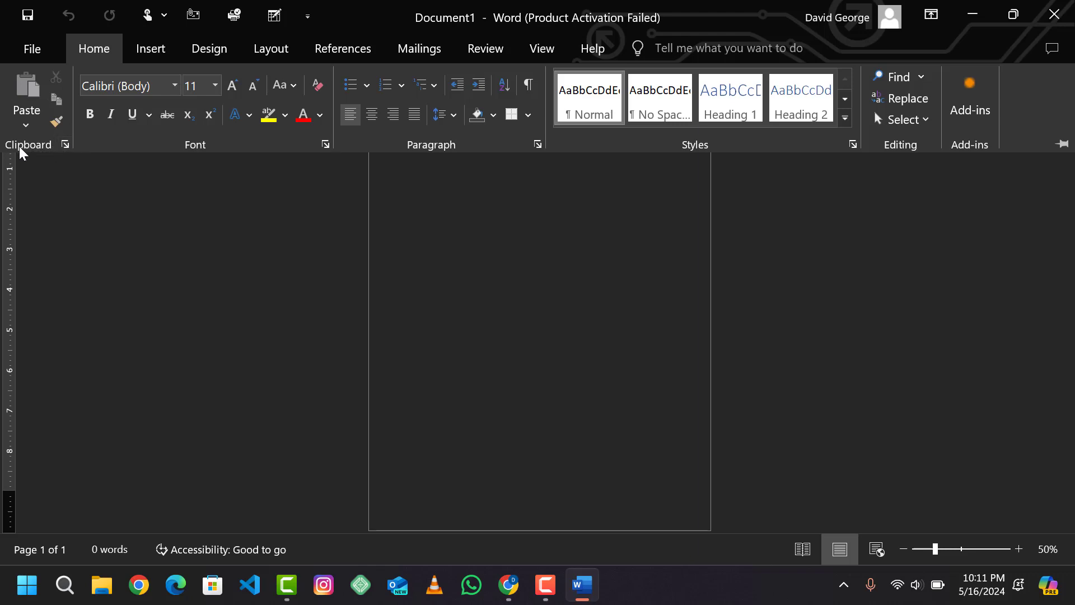
pyautogui.click(65, 145)
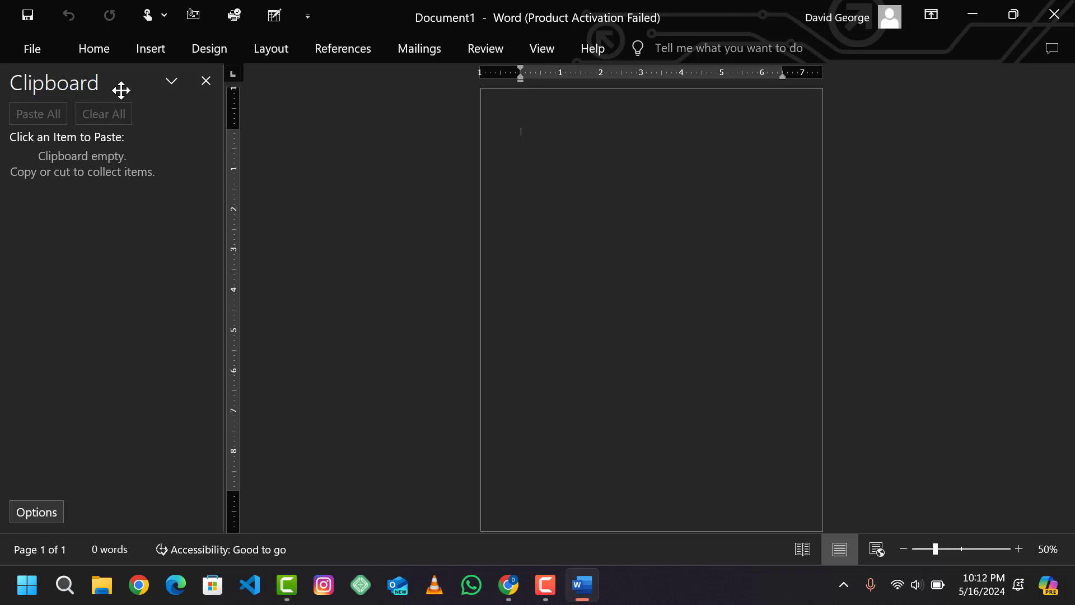
pyautogui.click(204, 80)
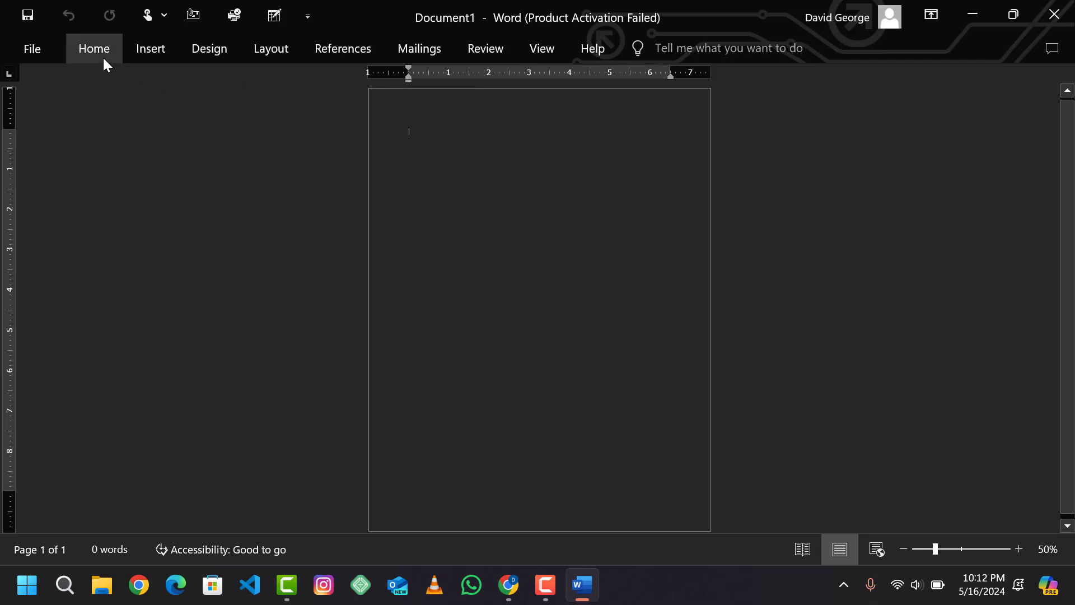
# Open the full Font settings to examine the font, style, size and effects options, and close them without changes.
pyautogui.click(103, 59)
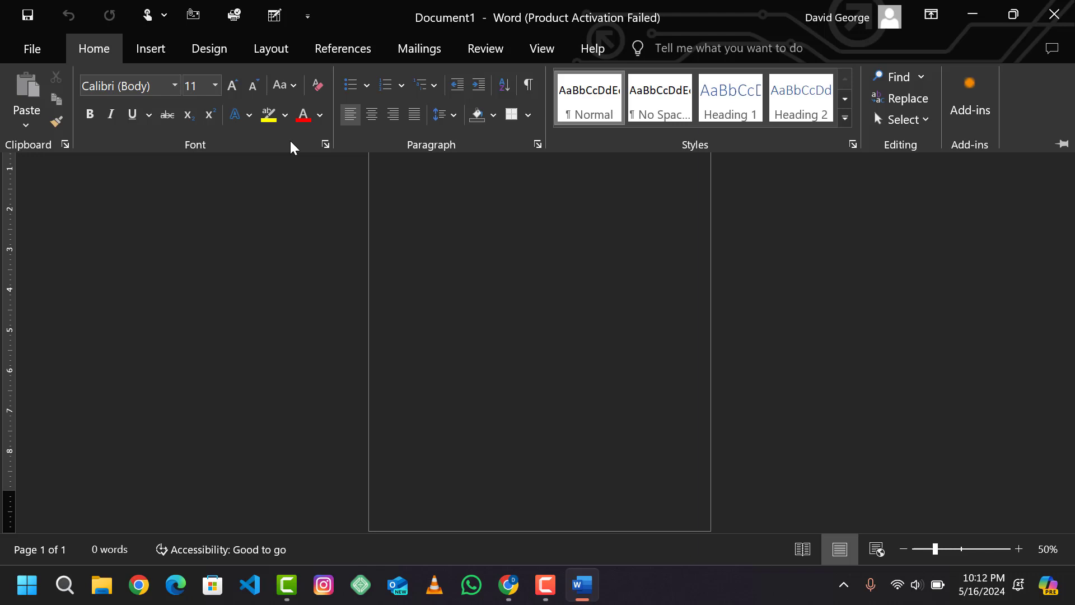
pyautogui.click(326, 147)
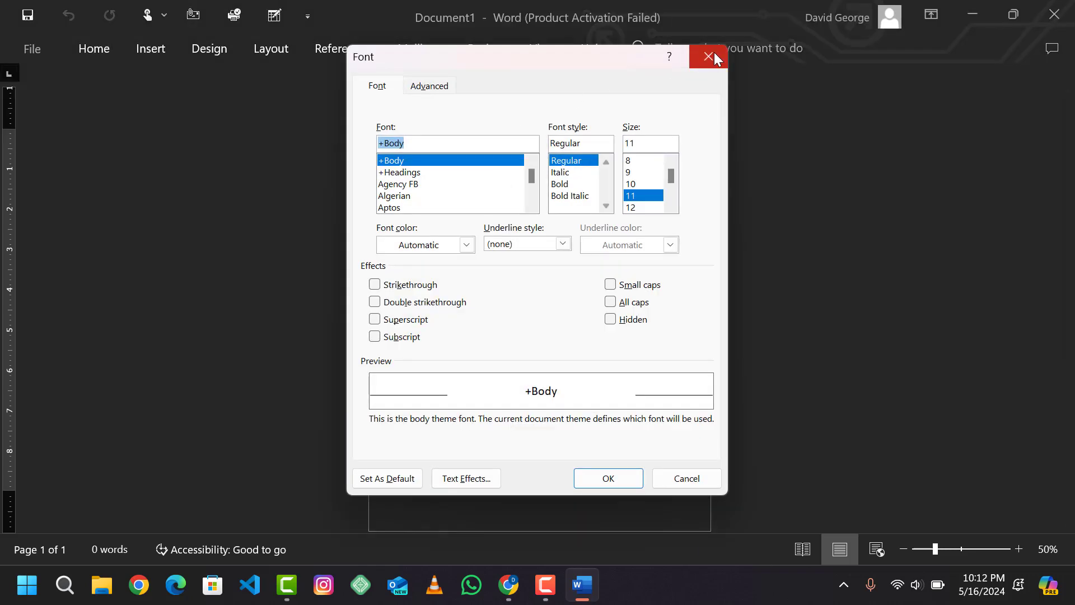
pyautogui.click(452, 140)
pyautogui.press('Escape')
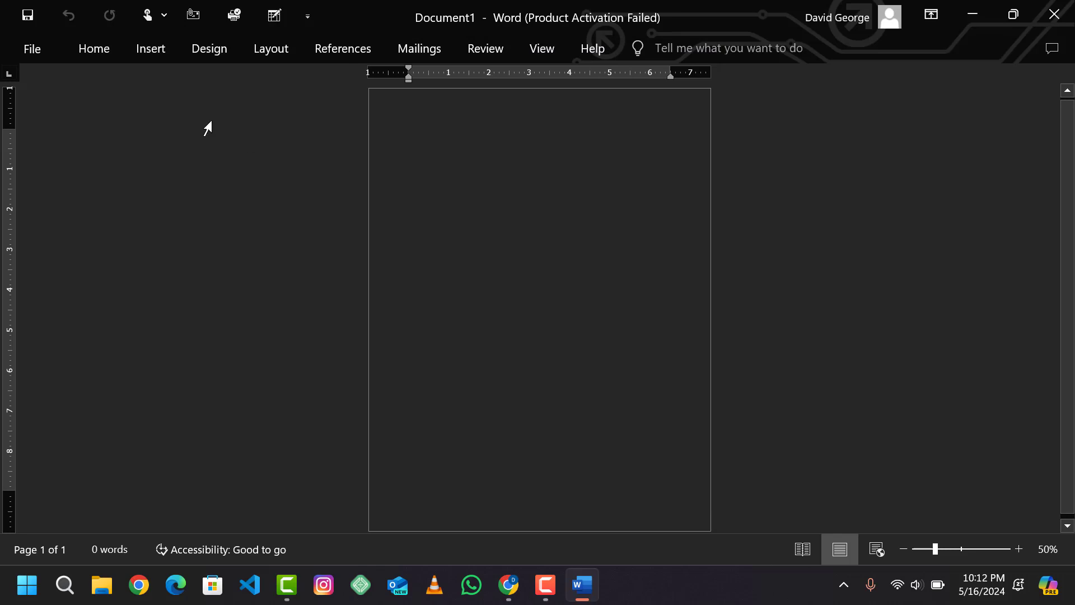
# Write the sentence "How are you doing today?" on the blank page.
pyautogui.click(74, 59)
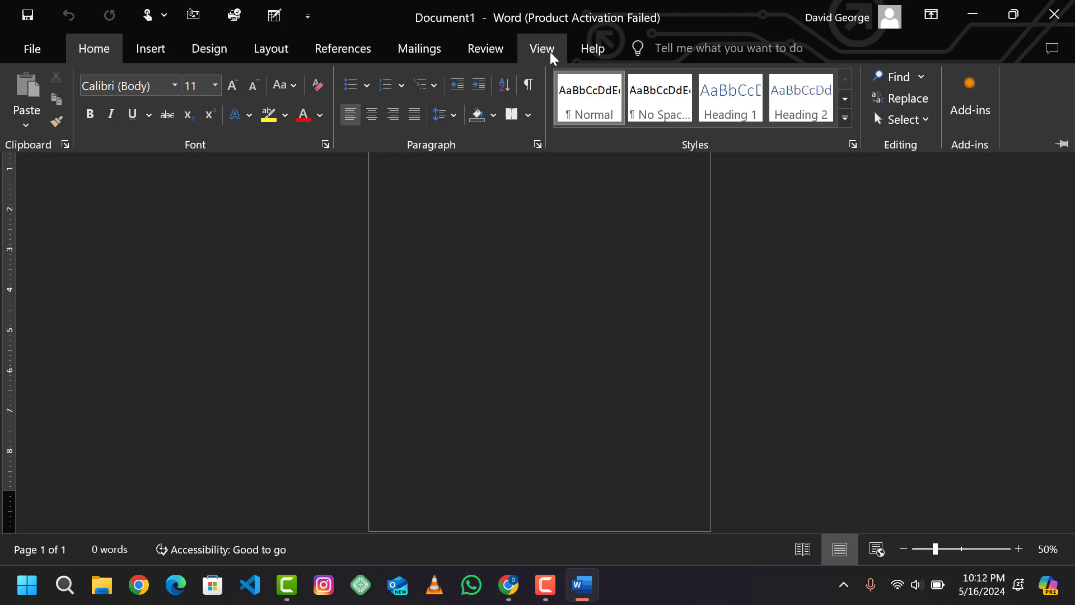
pyautogui.click(540, 266)
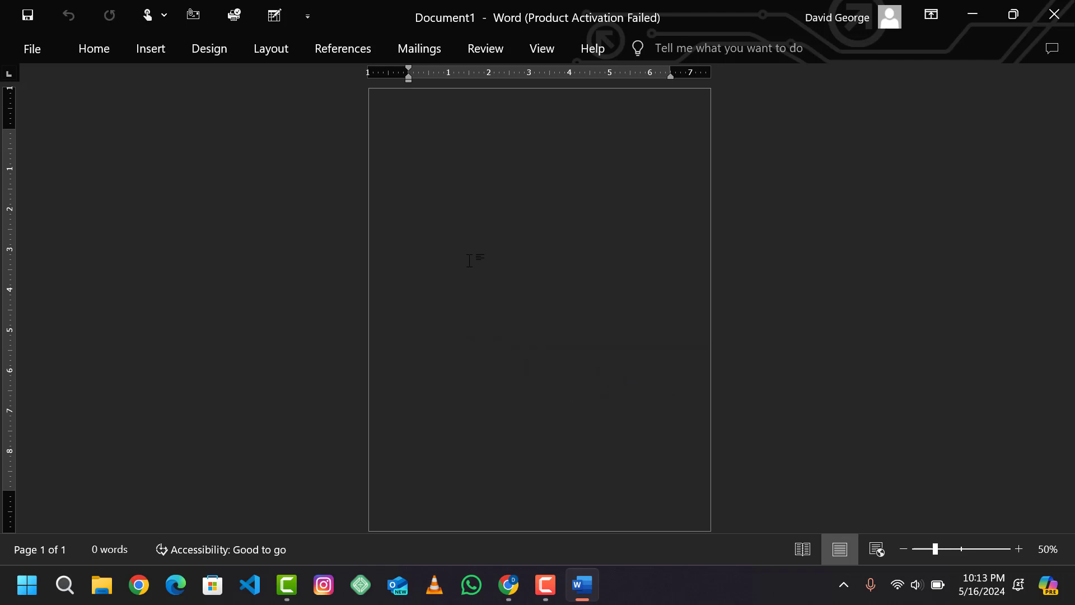
pyautogui.write('How a')
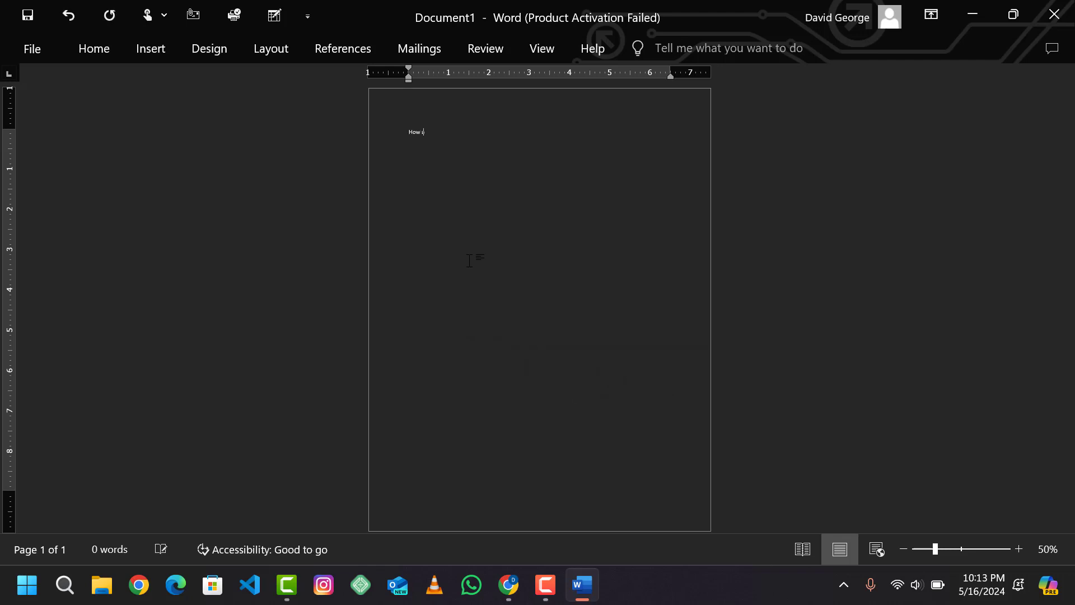
pyautogui.write('re you doing today?')
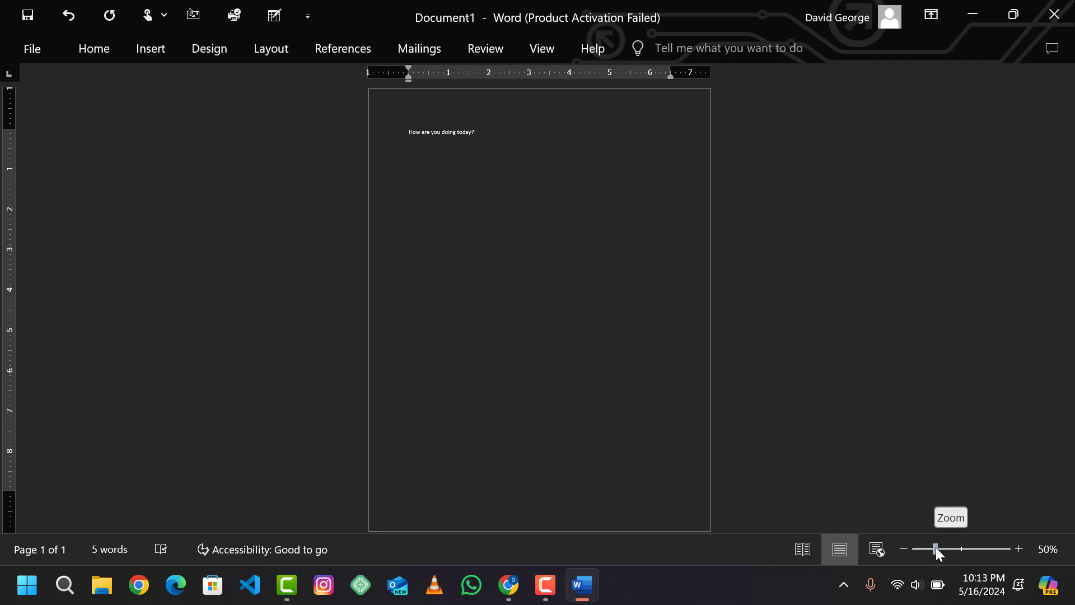
# Enlarge the page view to 100%, try 500% zoom, and return it to 100%.
pyautogui.moveTo(936, 546); pyautogui.dragTo(957, 548)
pyautogui.scroll(2, 1005, 402)
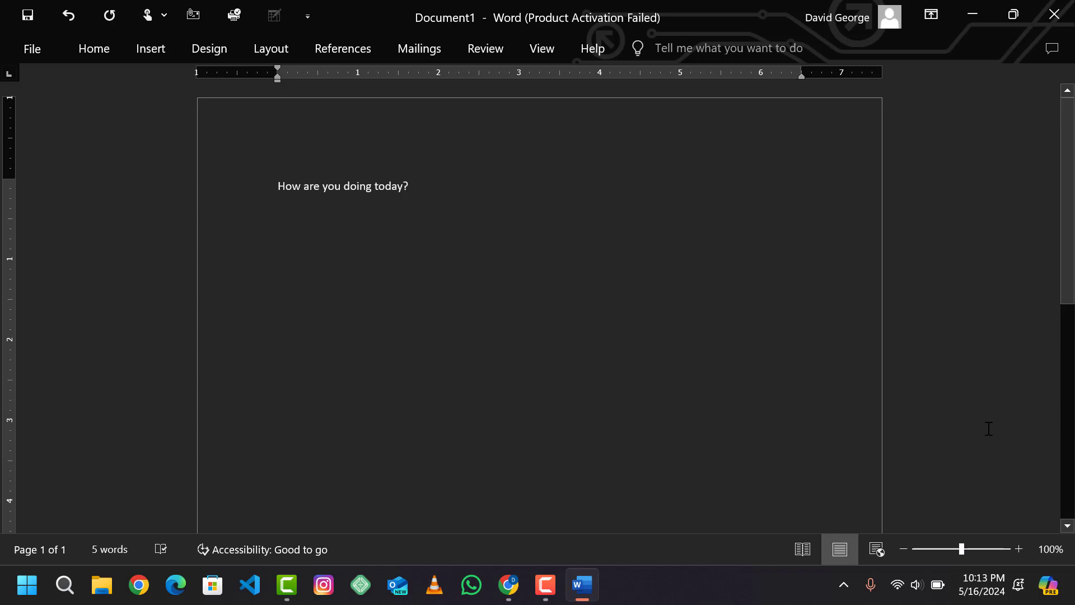
pyautogui.moveTo(962, 549); pyautogui.dragTo(1015, 549)
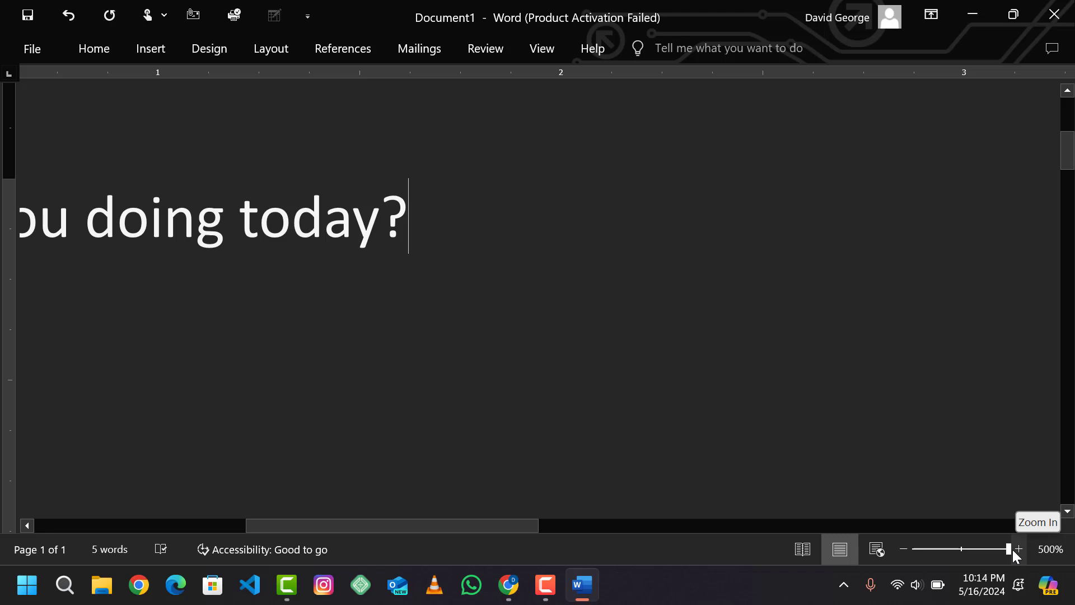
pyautogui.moveTo(1009, 549); pyautogui.dragTo(966, 547)
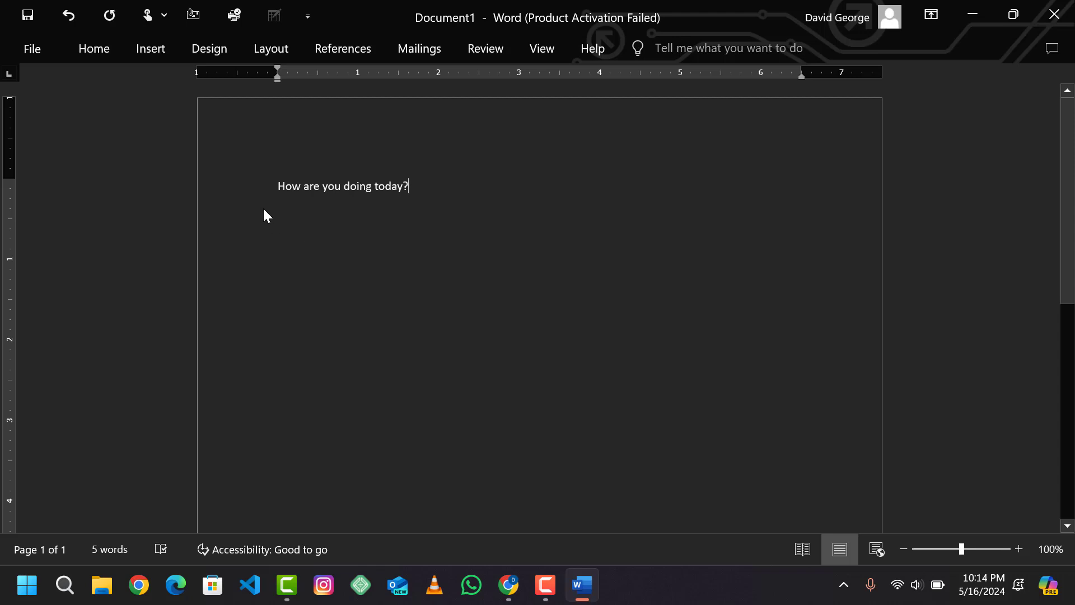
pyautogui.click(96, 51)
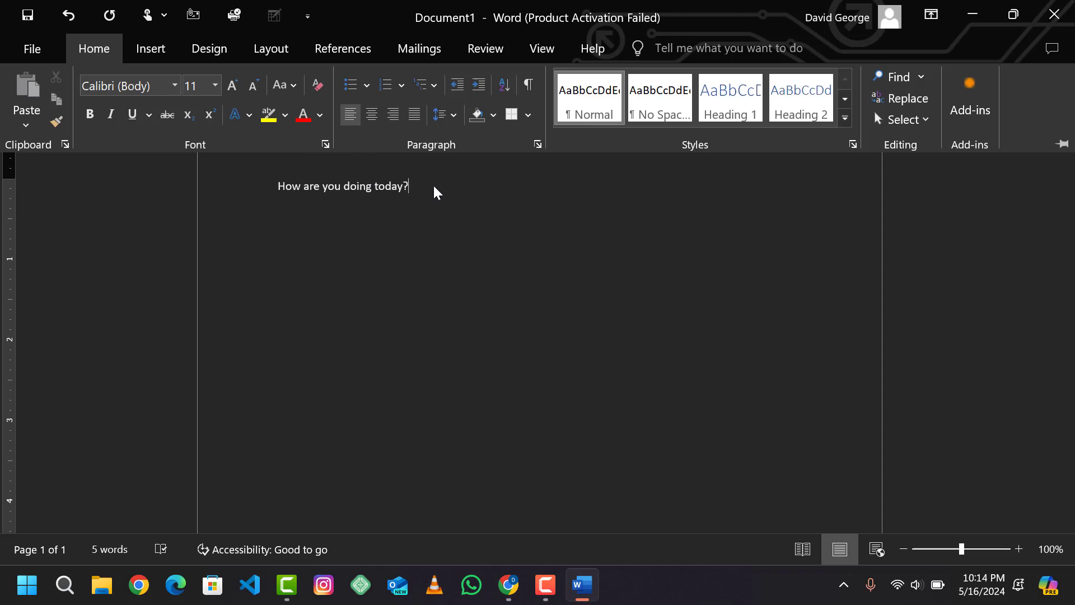
pyautogui.hotkey('ctrl', 'F1')
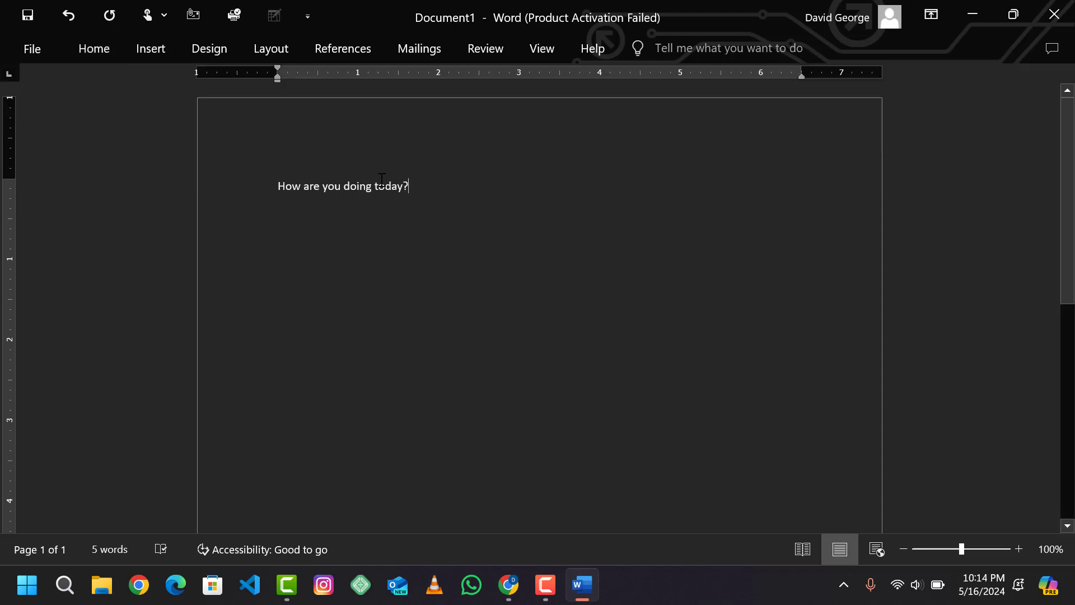
pyautogui.doubleClick(283, 177)
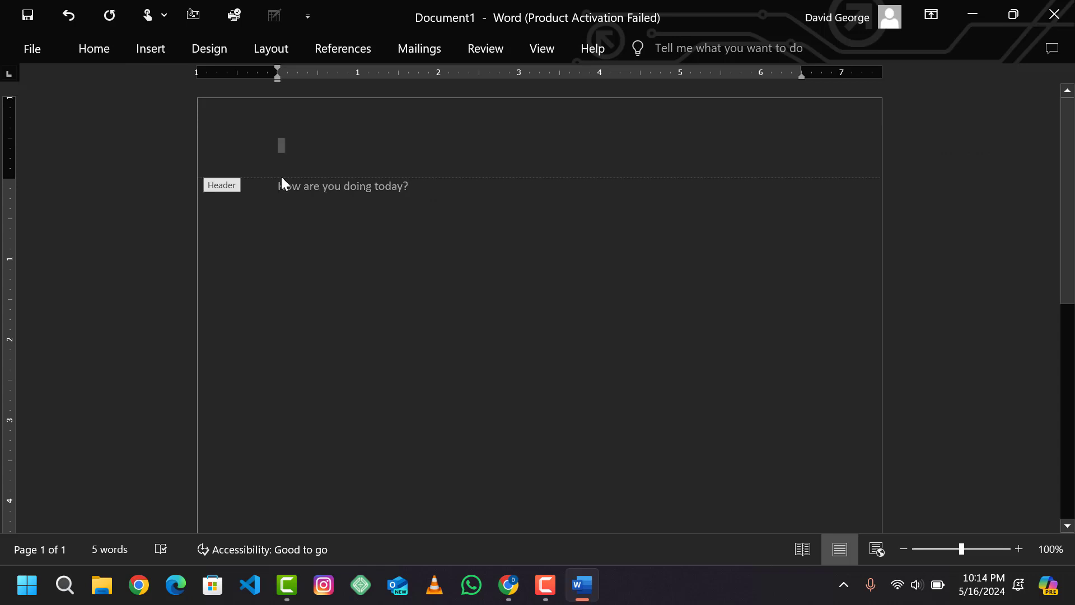
pyautogui.tripleClick(359, 192)
pyautogui.doubleClick(359, 191)
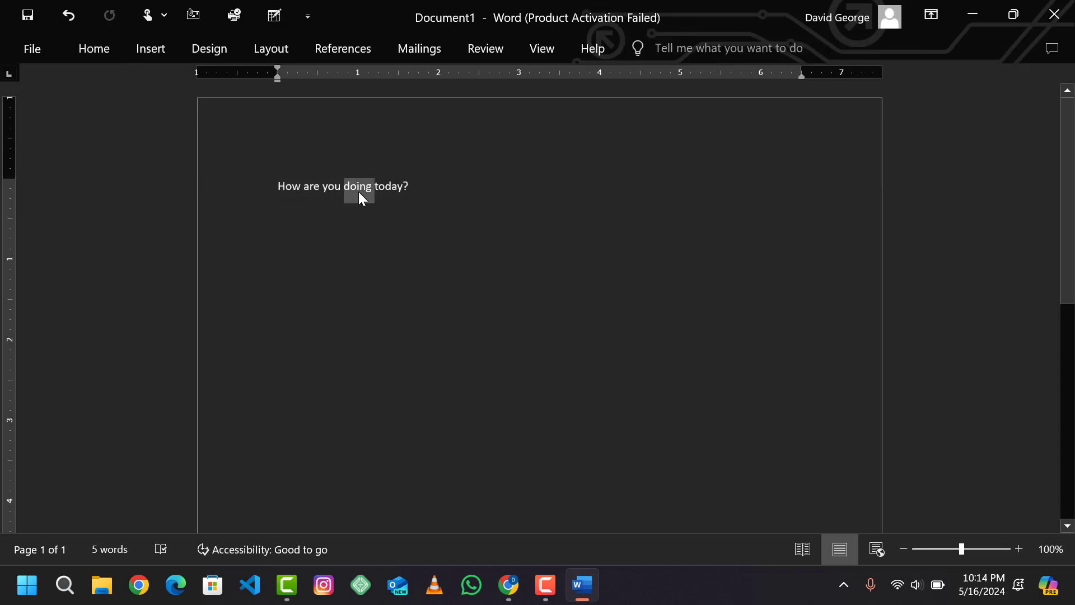
pyautogui.tripleClick(358, 192)
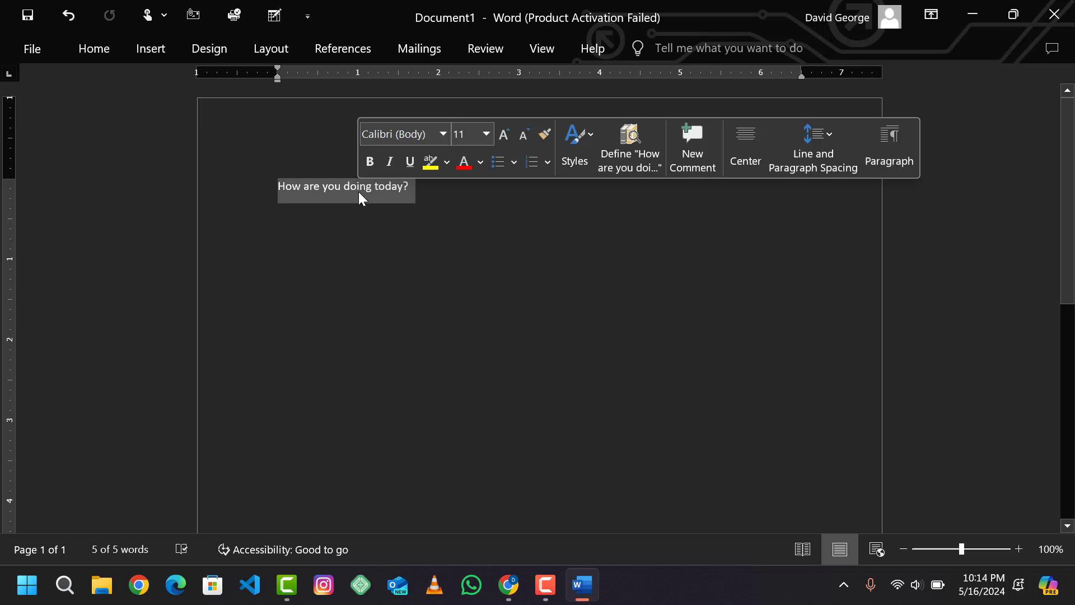
pyautogui.click(431, 188)
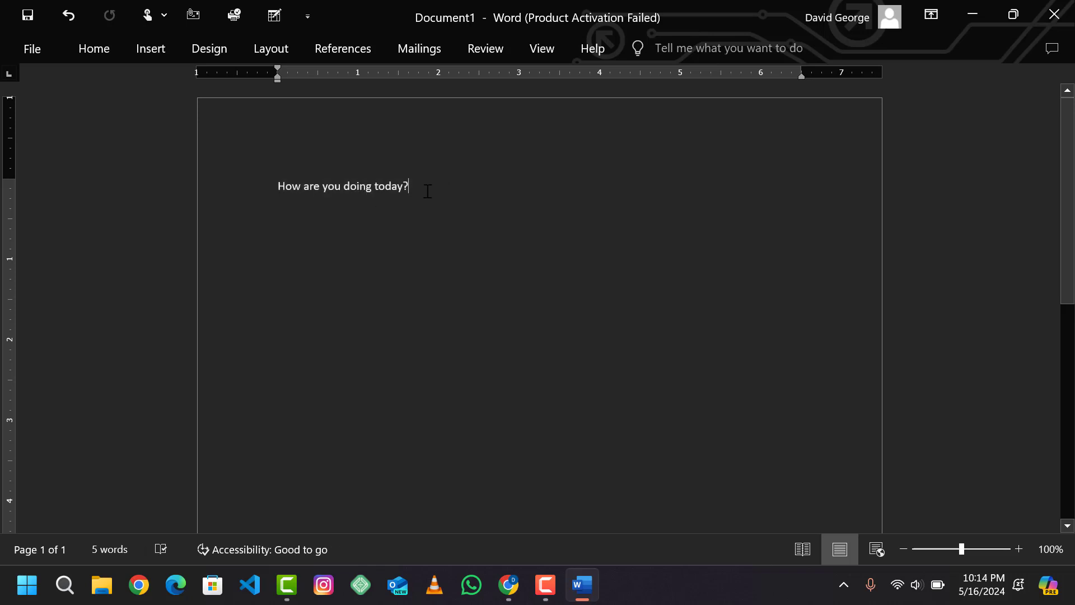
# Change the font of the whole sentence "How are you doing today?" to Algerian.
pyautogui.moveTo(419, 189); pyautogui.dragTo(263, 189)
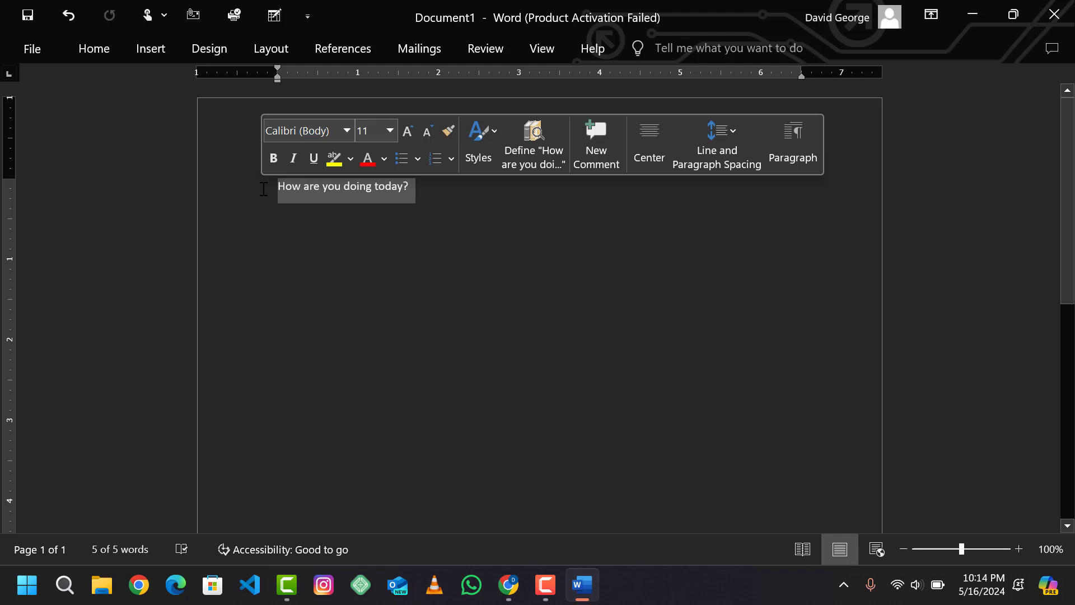
pyautogui.click(108, 52)
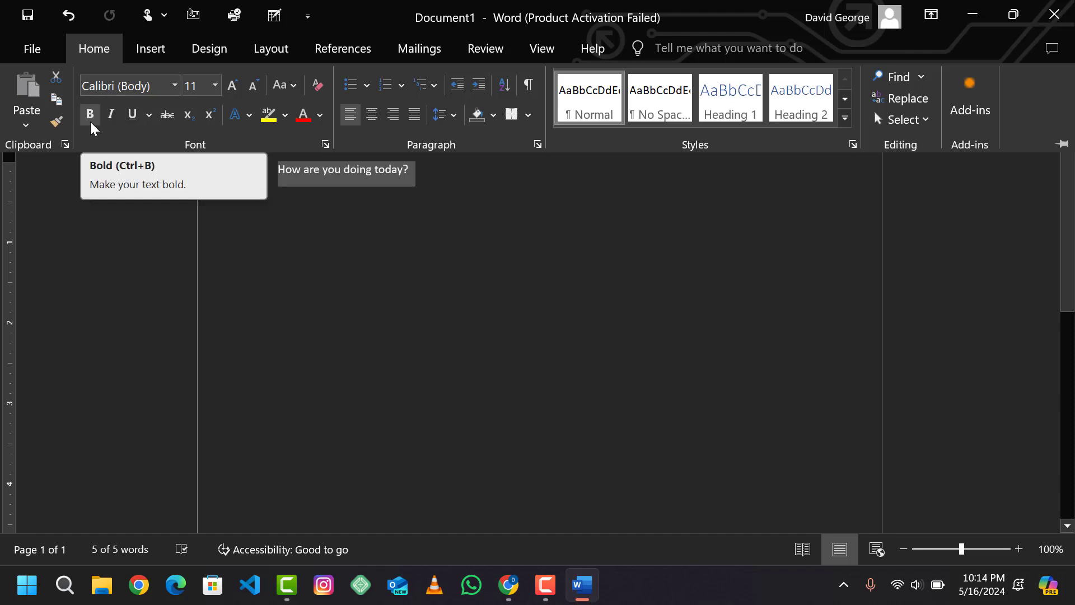
pyautogui.click(173, 83)
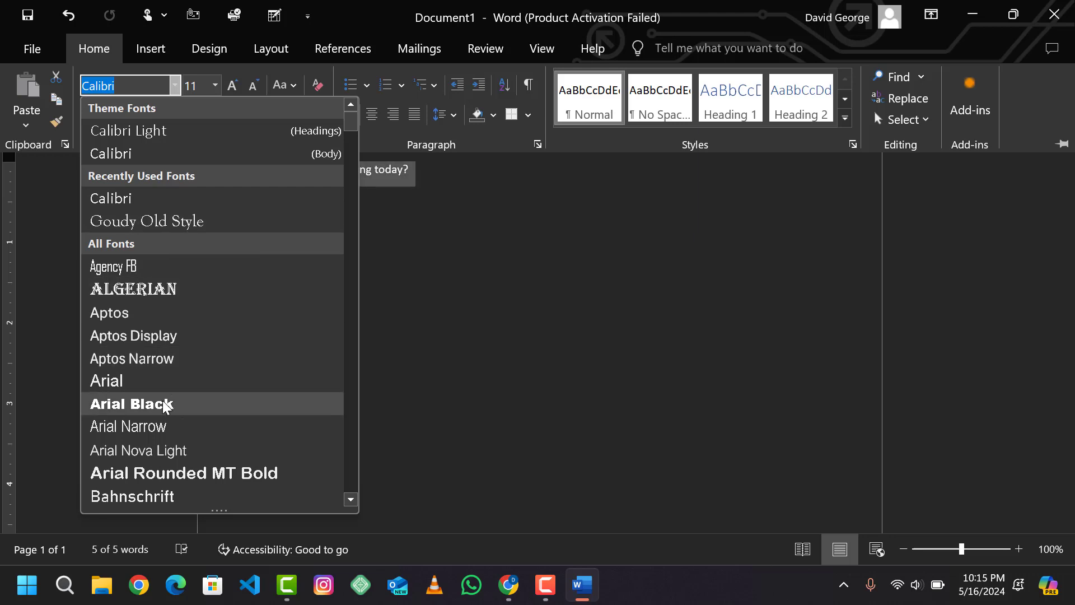
pyautogui.scroll(-2, 163, 403)
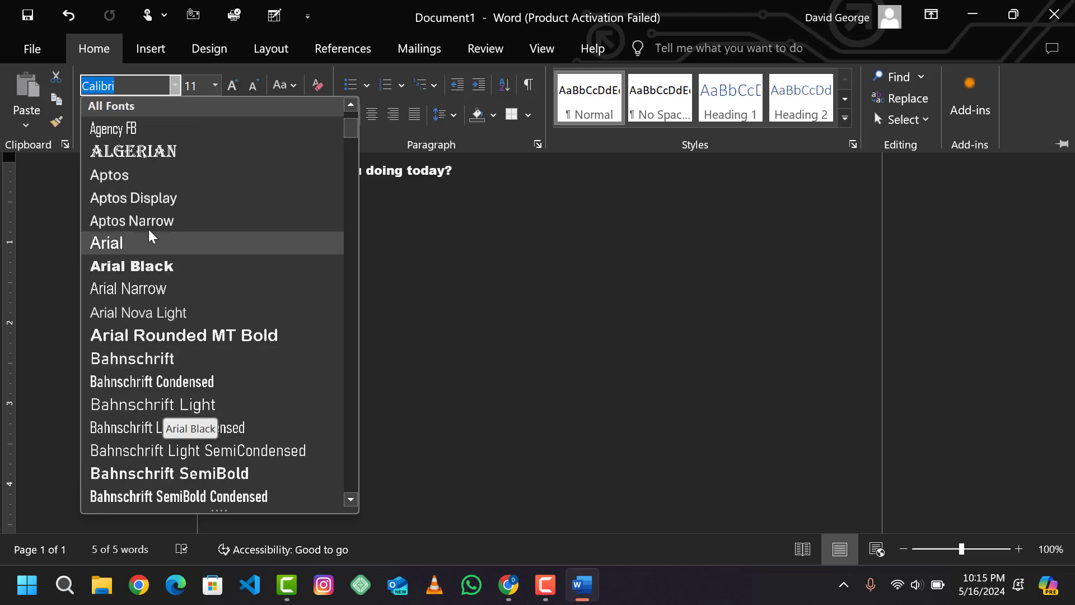
pyautogui.click(161, 163)
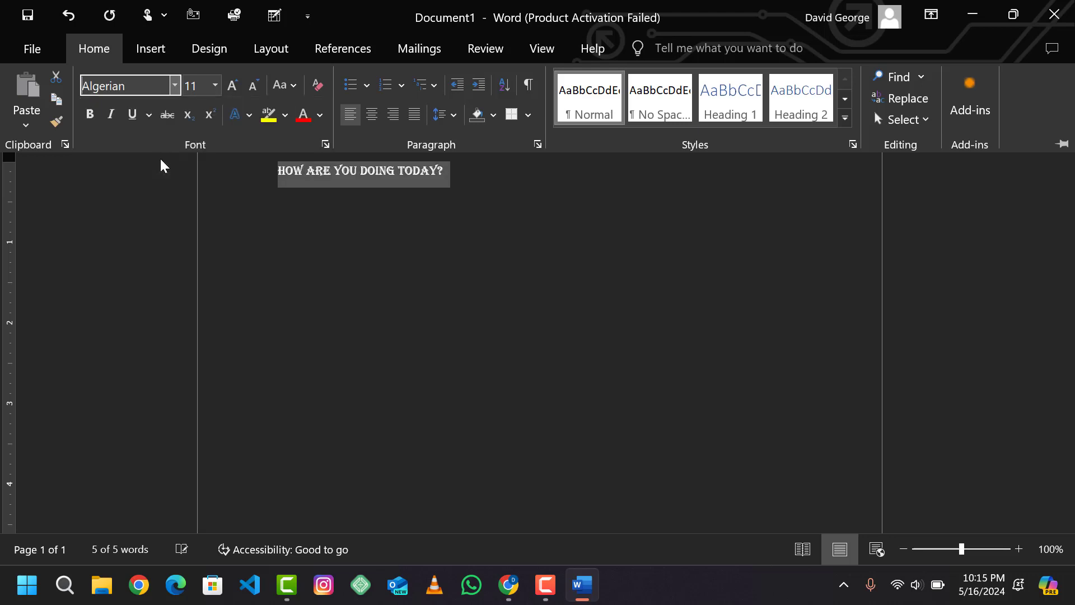
pyautogui.scroll(1, 338, 184)
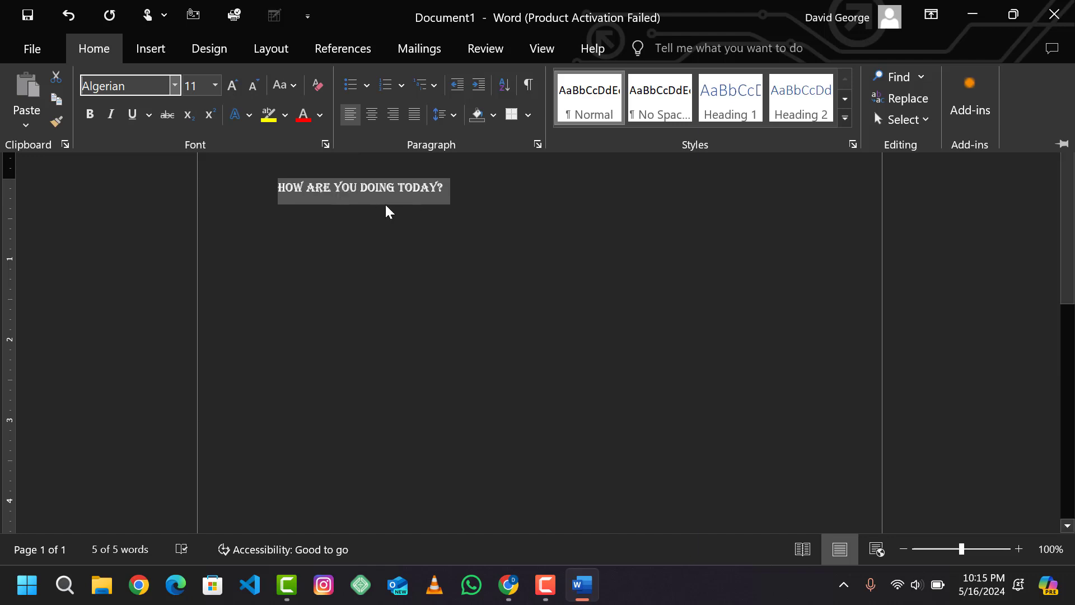
# Set the sentence's font size to 26, grow it stepwise to 48, and shrink it back to 28.
pyautogui.click(215, 86)
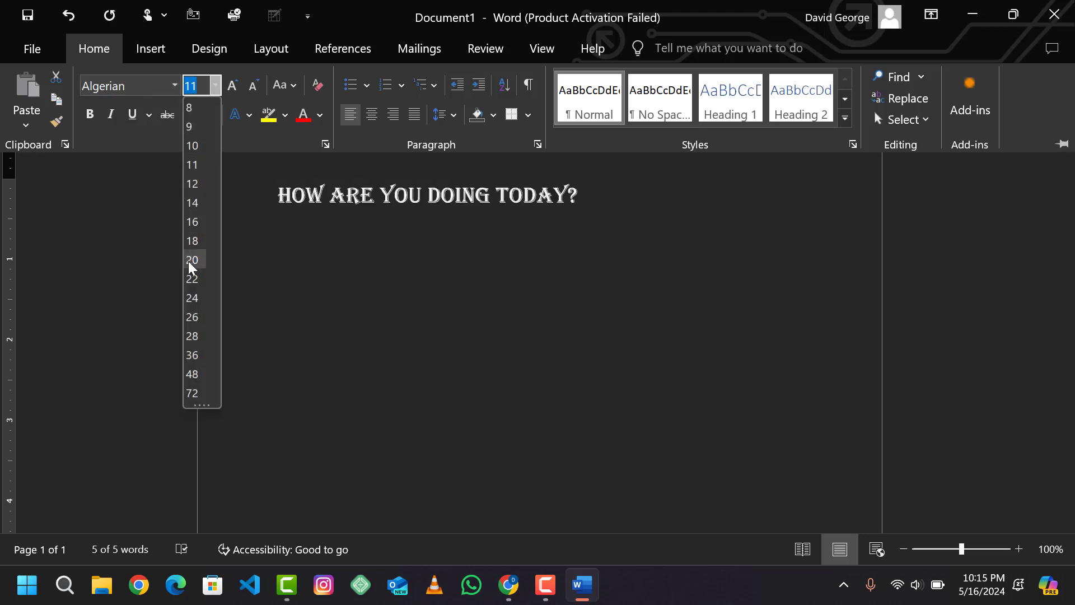
pyautogui.click(194, 317)
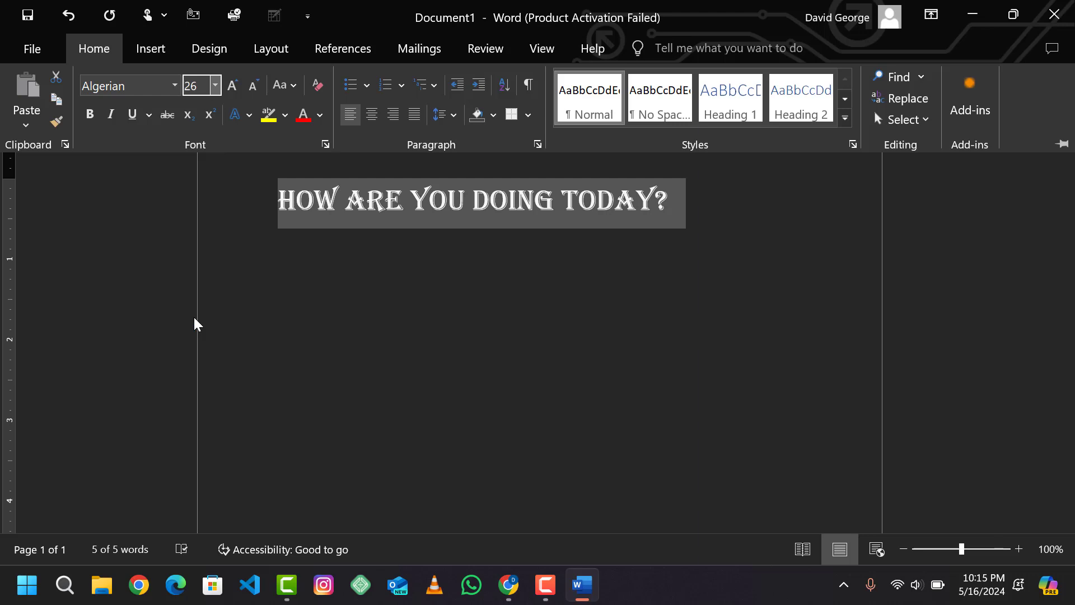
pyautogui.click(232, 89)
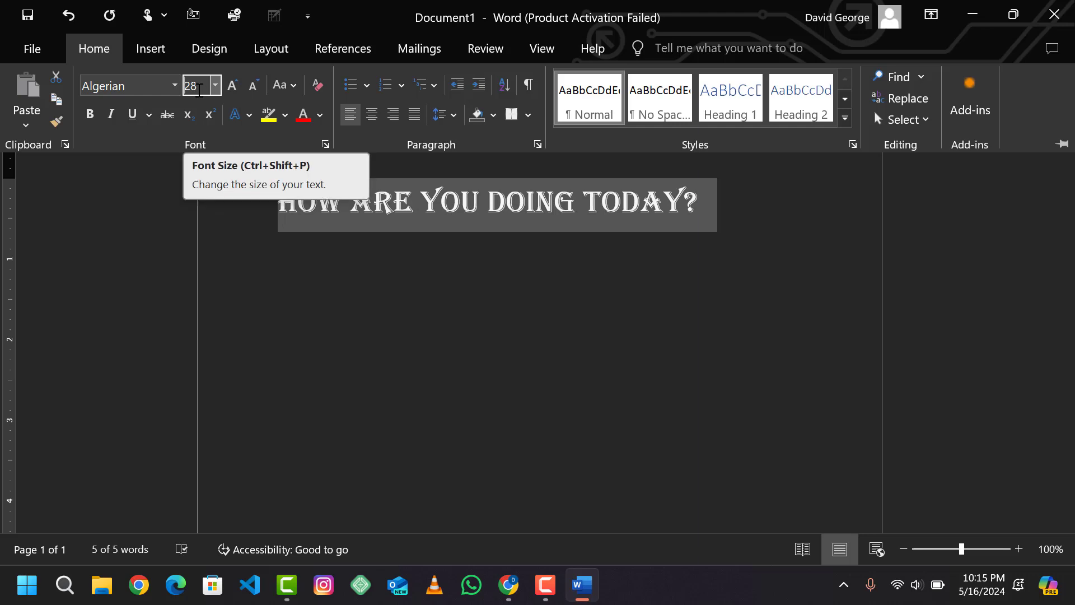
pyautogui.click(232, 85)
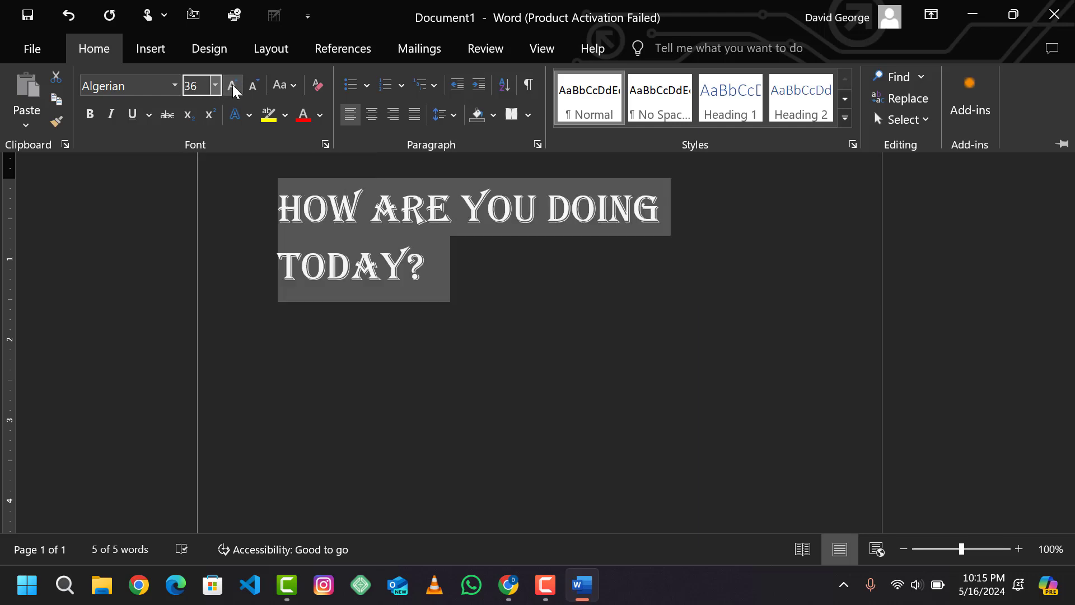
pyautogui.click(233, 85)
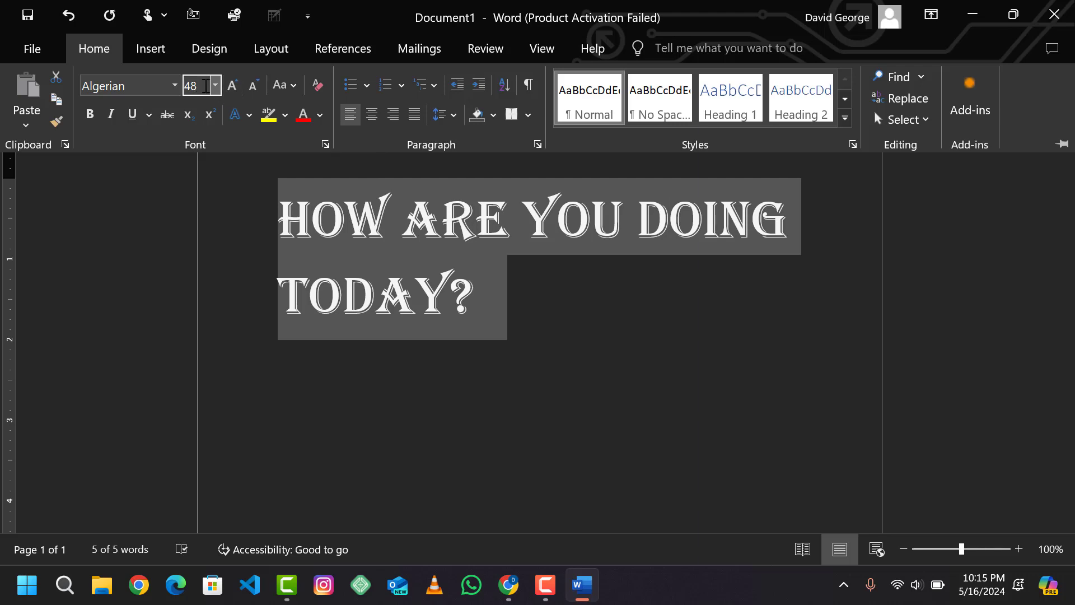
pyautogui.click(252, 85)
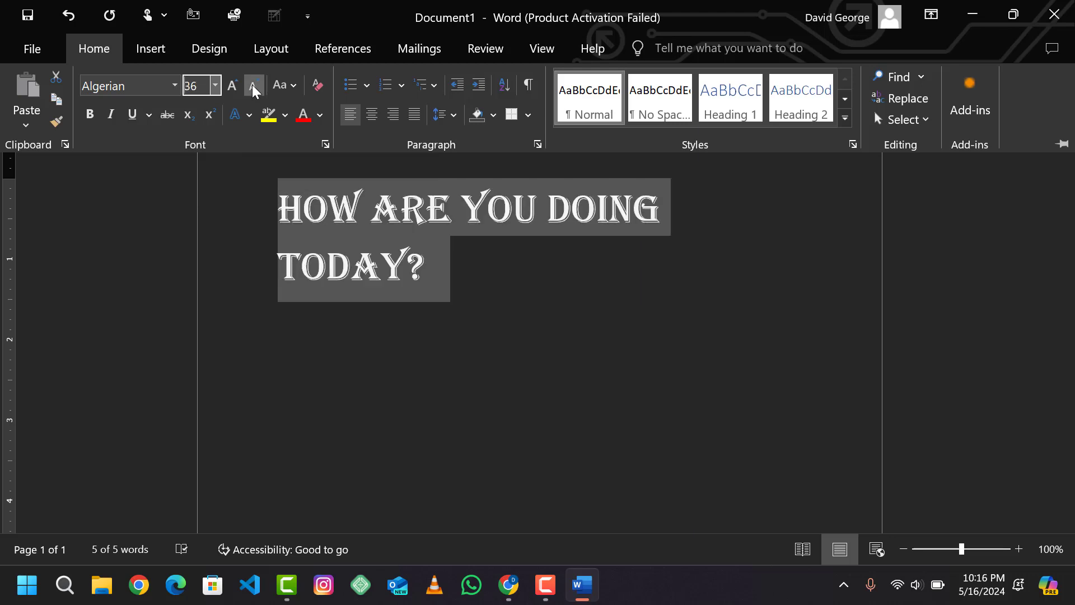
pyautogui.click(252, 85)
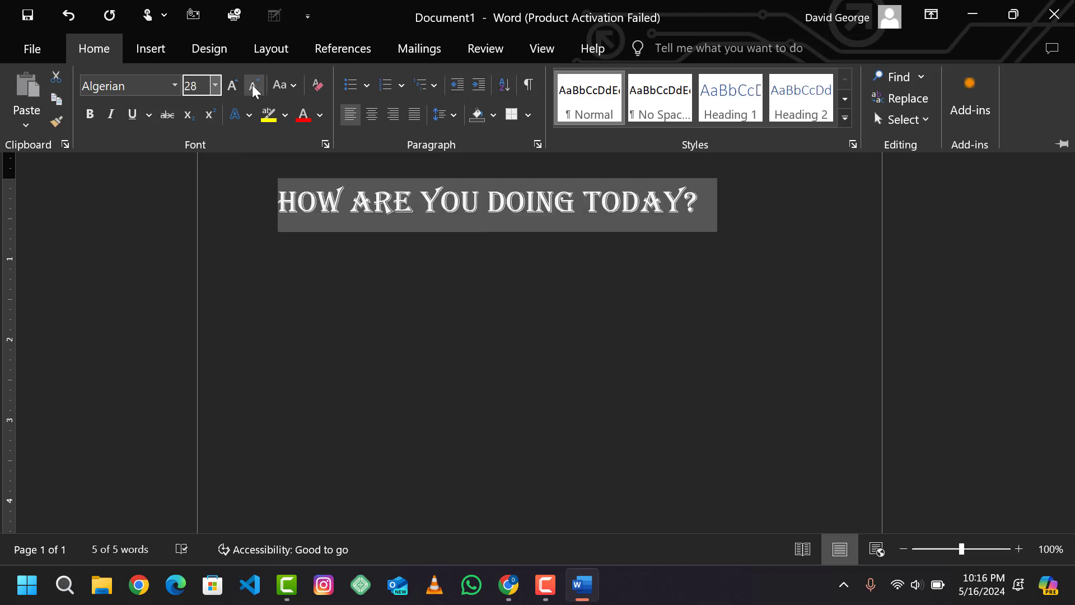
# Change the case of the whole sentence to UPPERCASE and then to lowercase.
pyautogui.click(280, 86)
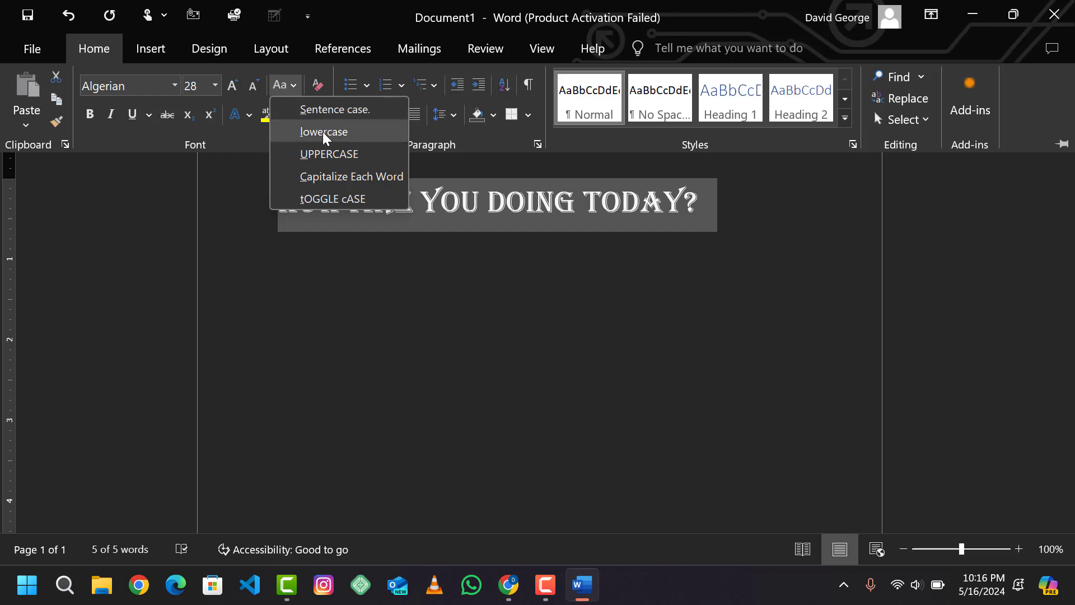
pyautogui.click(317, 154)
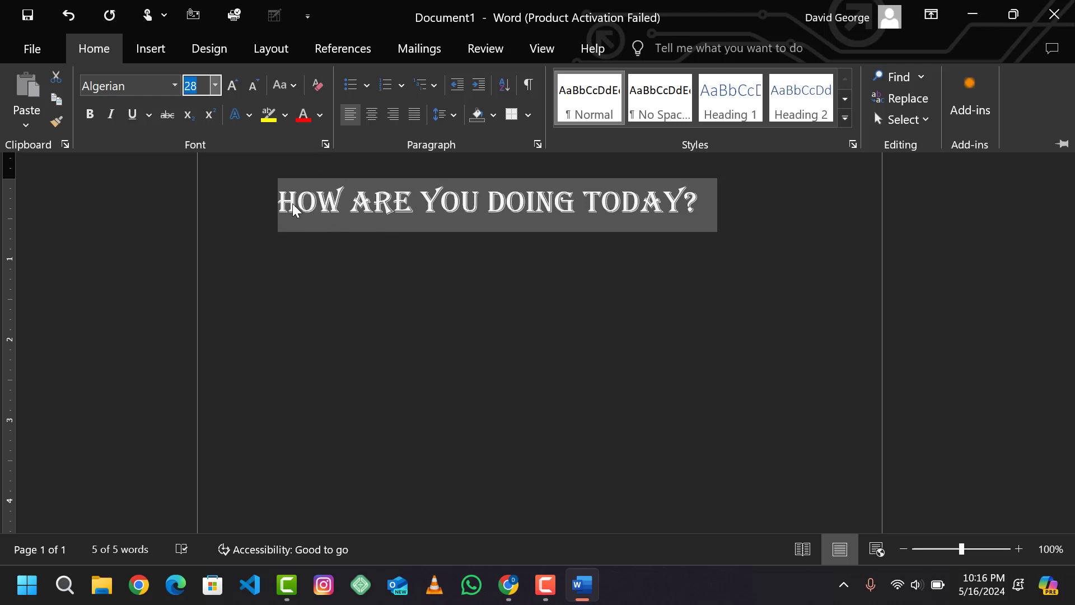
pyautogui.click(280, 88)
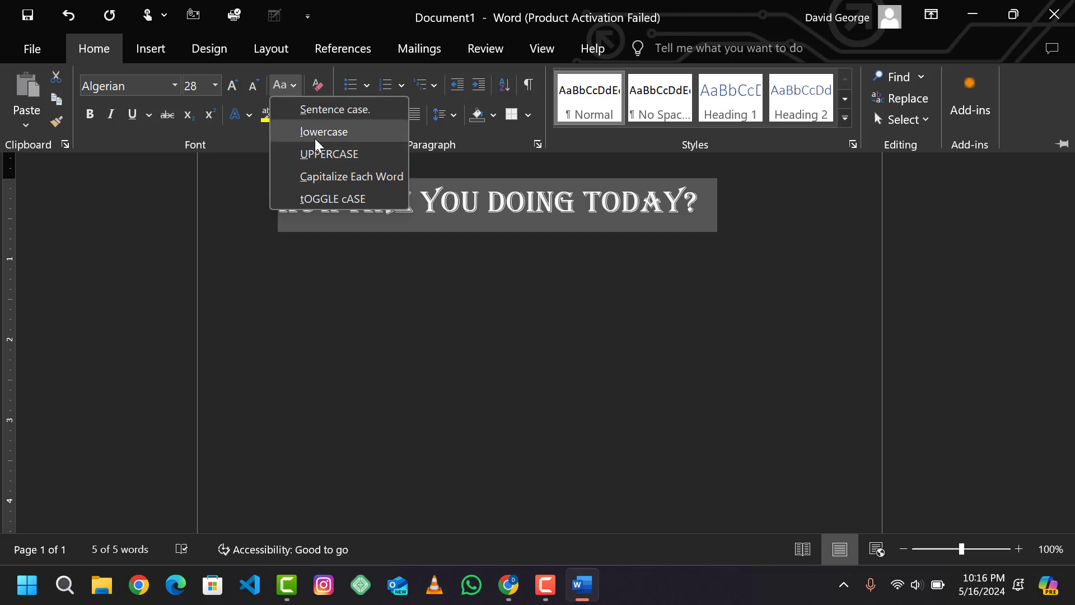
pyautogui.click(314, 137)
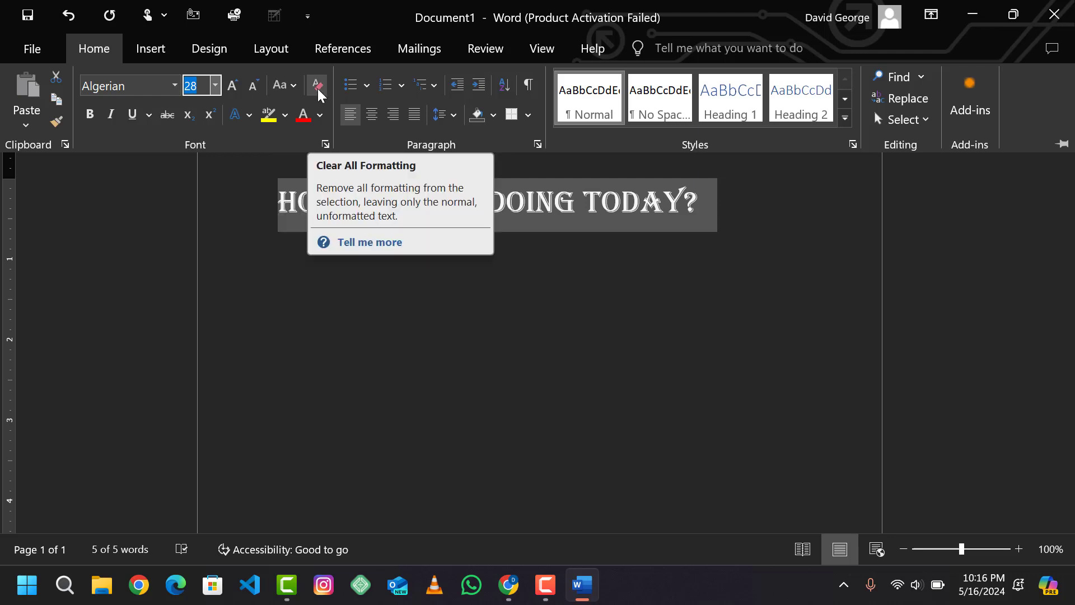
# Colour the sentence's text red, then clear all formatting from it.
pyautogui.click(303, 115)
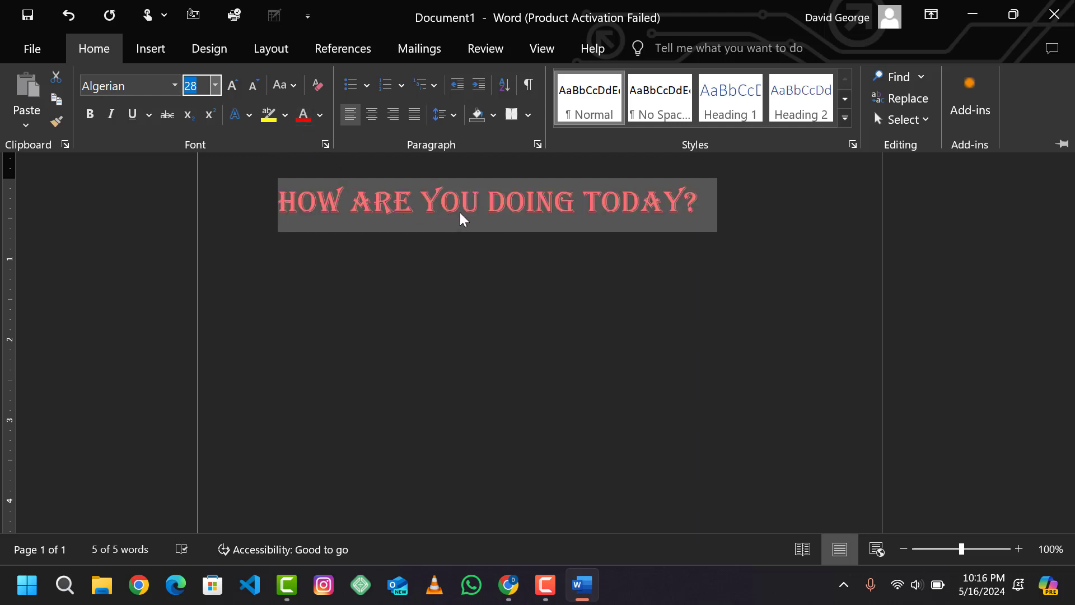
pyautogui.click(318, 84)
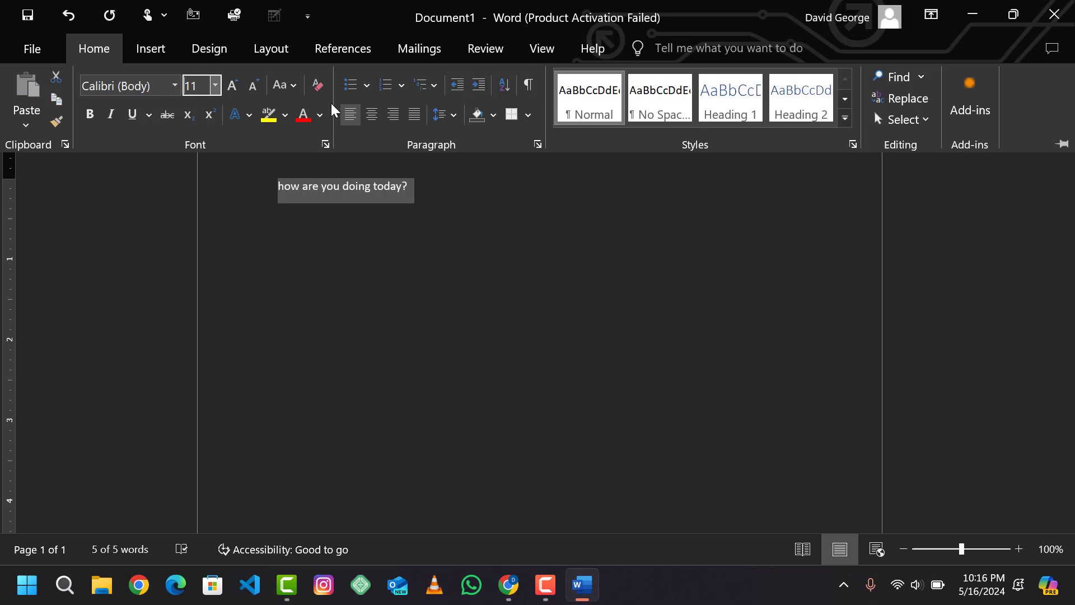
# Save the document as "how are you doing today" in the Documents folder.
pyautogui.click(28, 17)
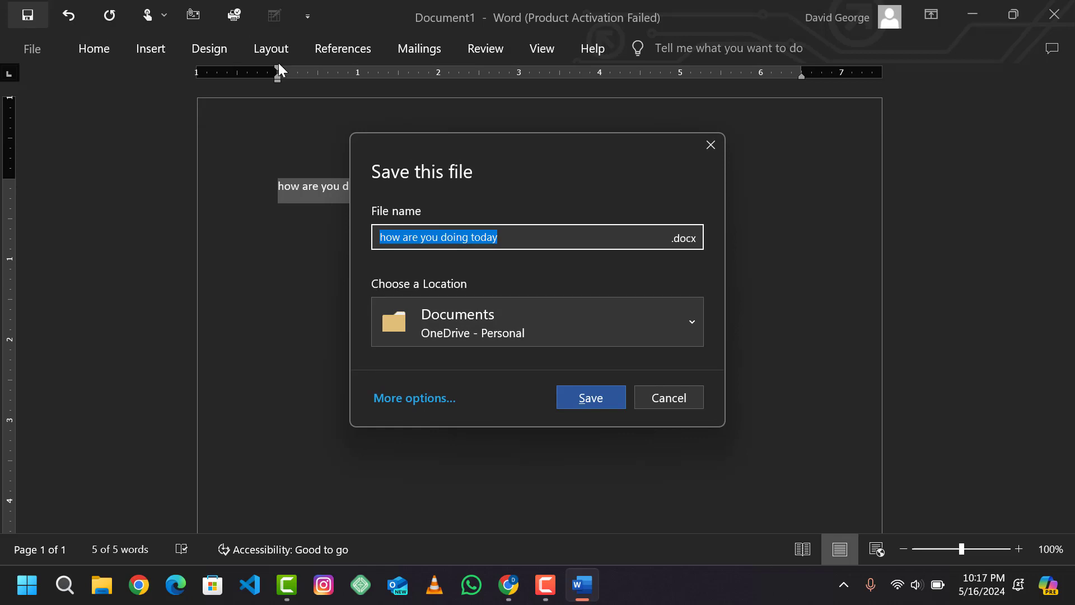
pyautogui.click(457, 324)
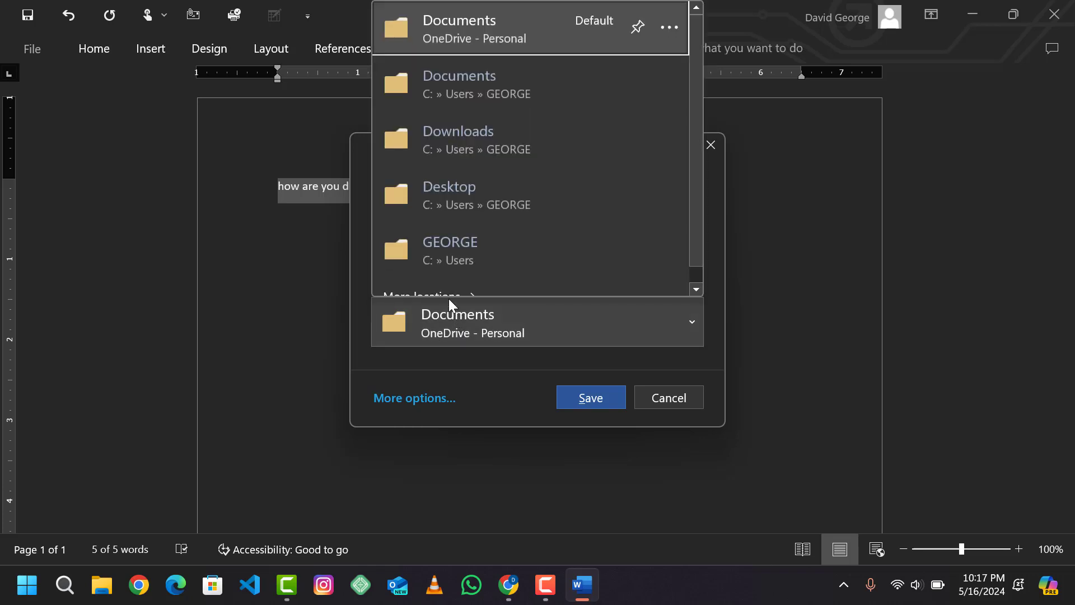
pyautogui.click(511, 92)
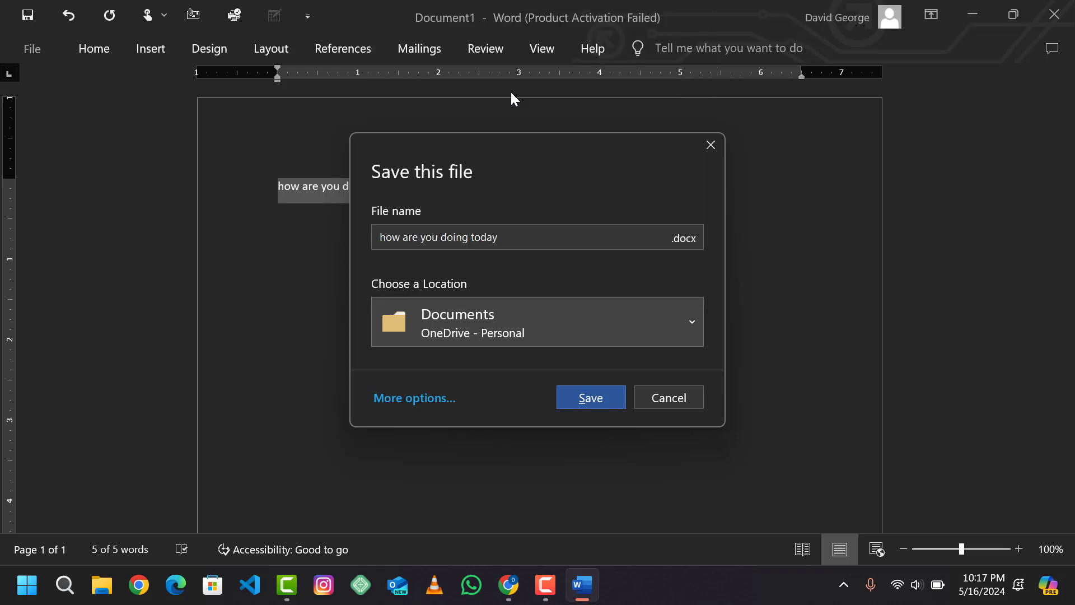
pyautogui.click(587, 396)
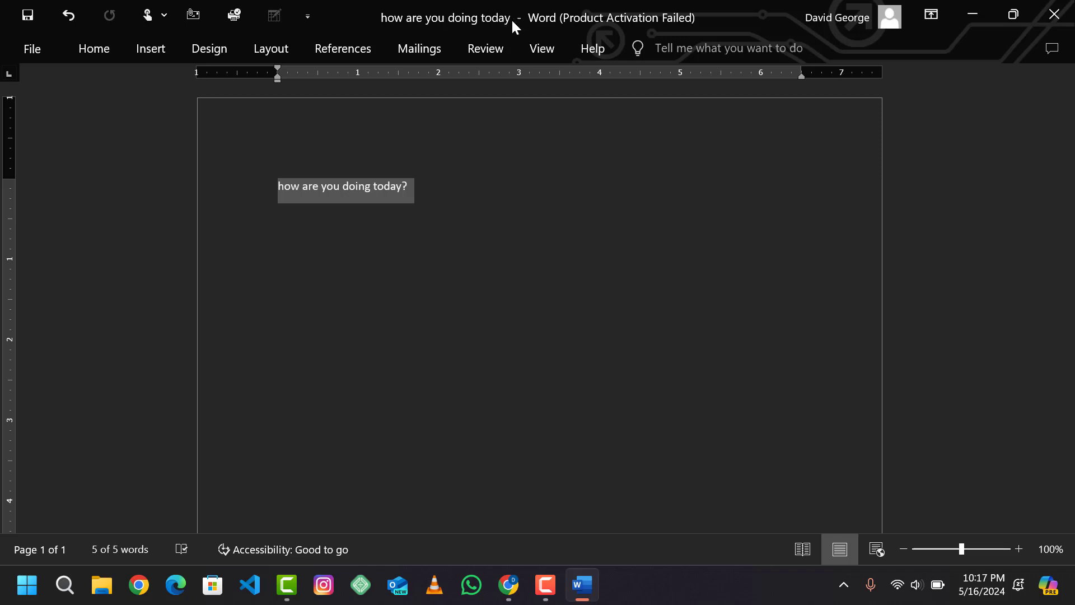
# Undo the clearing of the sentence's formatting, redo it, and undo it again.
pyautogui.click(68, 15)
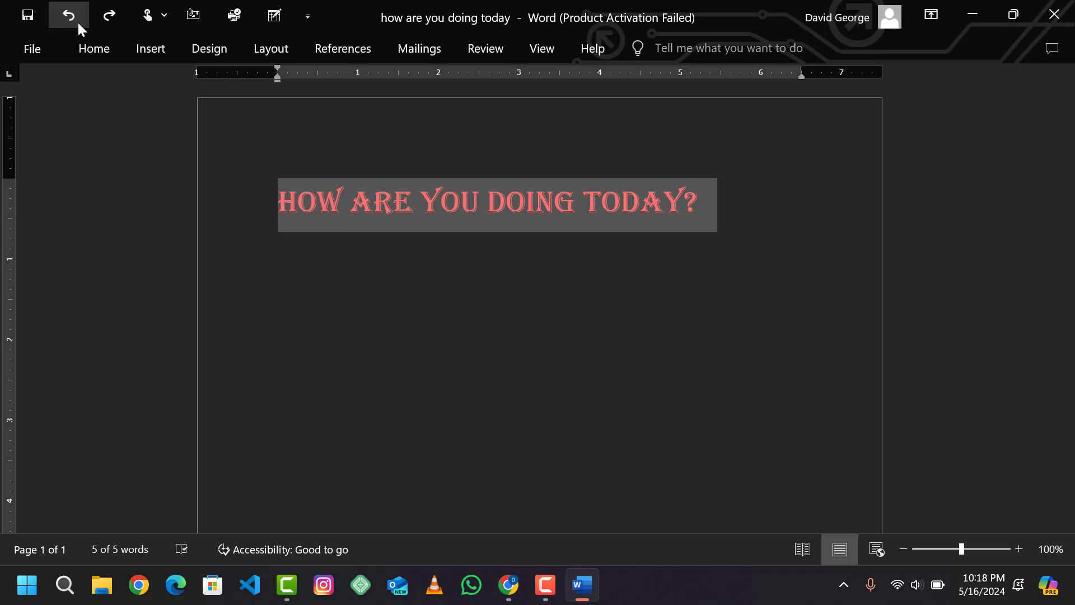
pyautogui.click(111, 31)
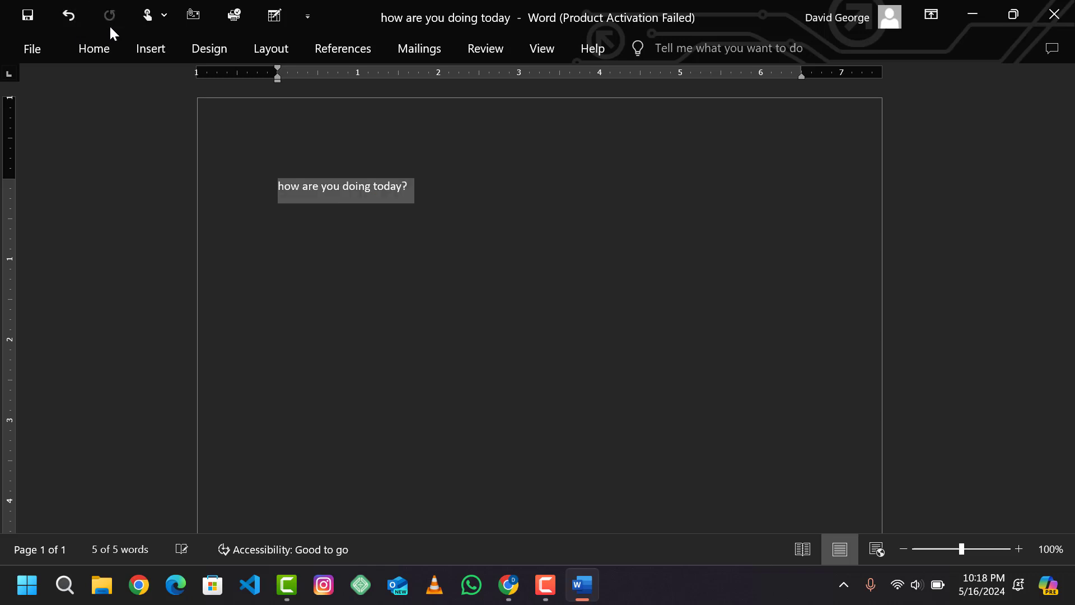
pyautogui.click(80, 20)
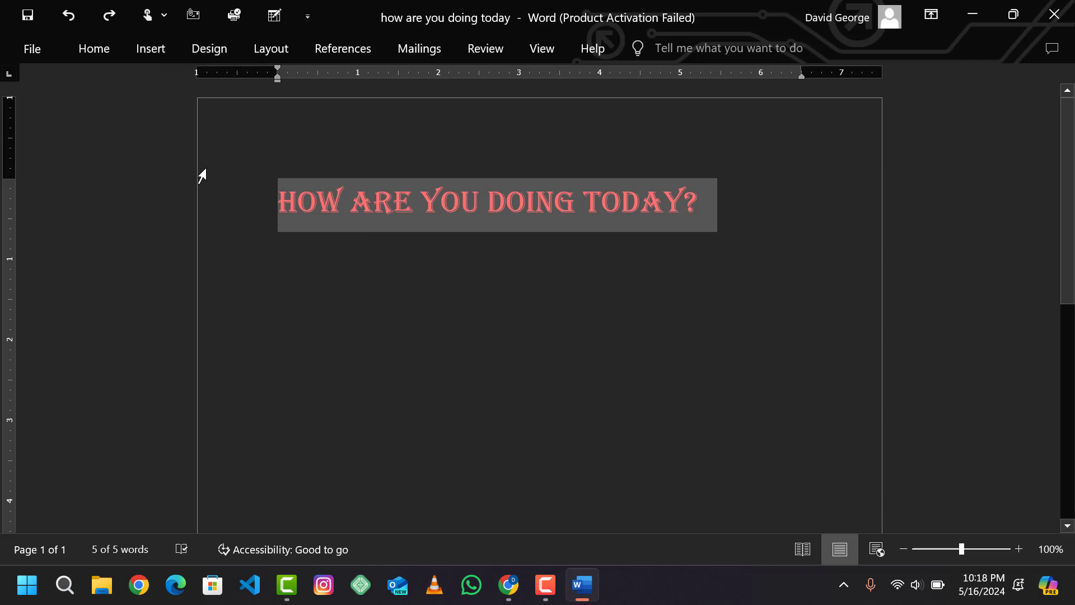
# Make the whole sentence "How are you doing today?" bold.
pyautogui.click(85, 51)
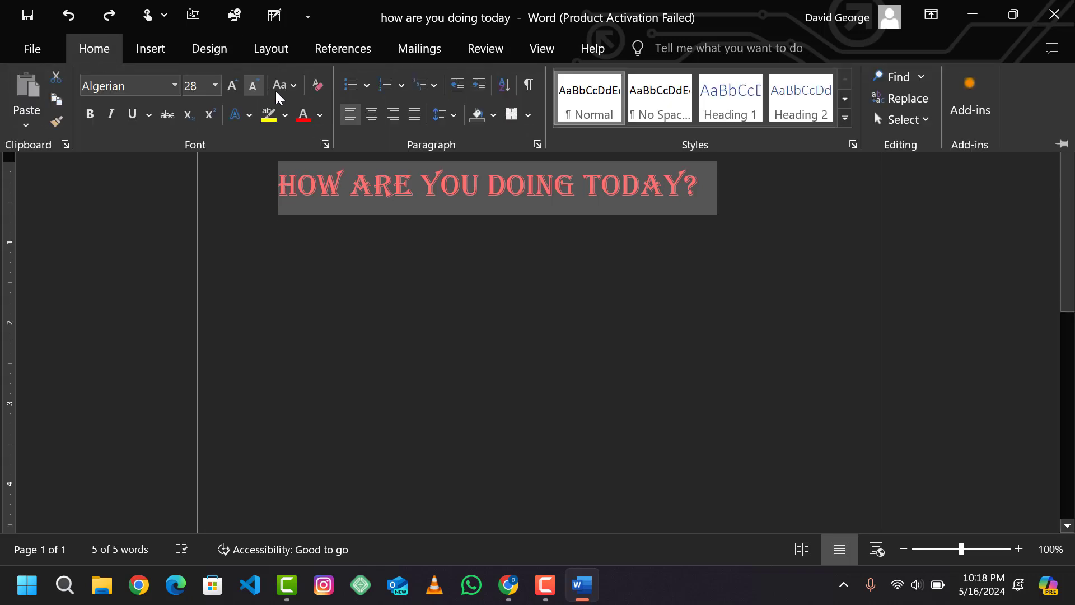
pyautogui.click(83, 115)
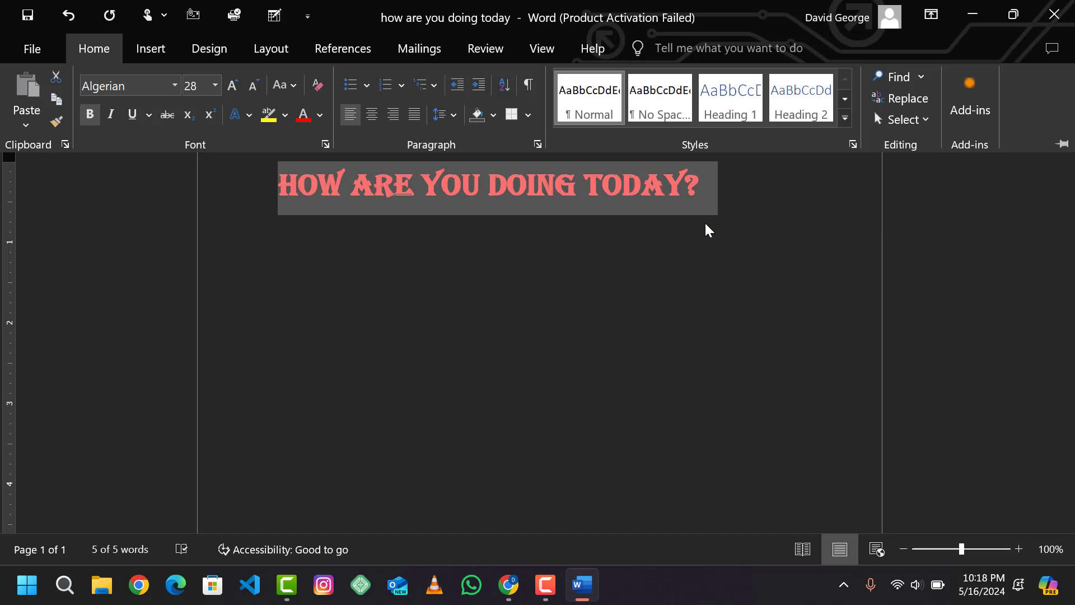
pyautogui.hotkey('ctrl', 'F1')
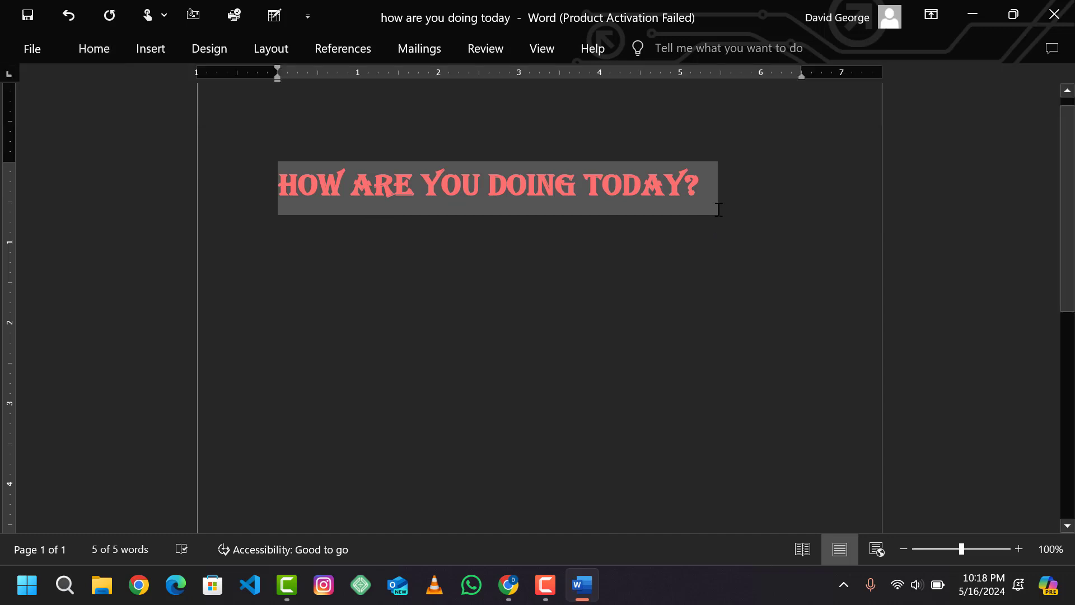
# Reselect the whole sentence and apply italic, underline and strikethrough to it.
pyautogui.click(753, 213)
pyautogui.moveTo(737, 193); pyautogui.dragTo(325, 185)
pyautogui.click(103, 51)
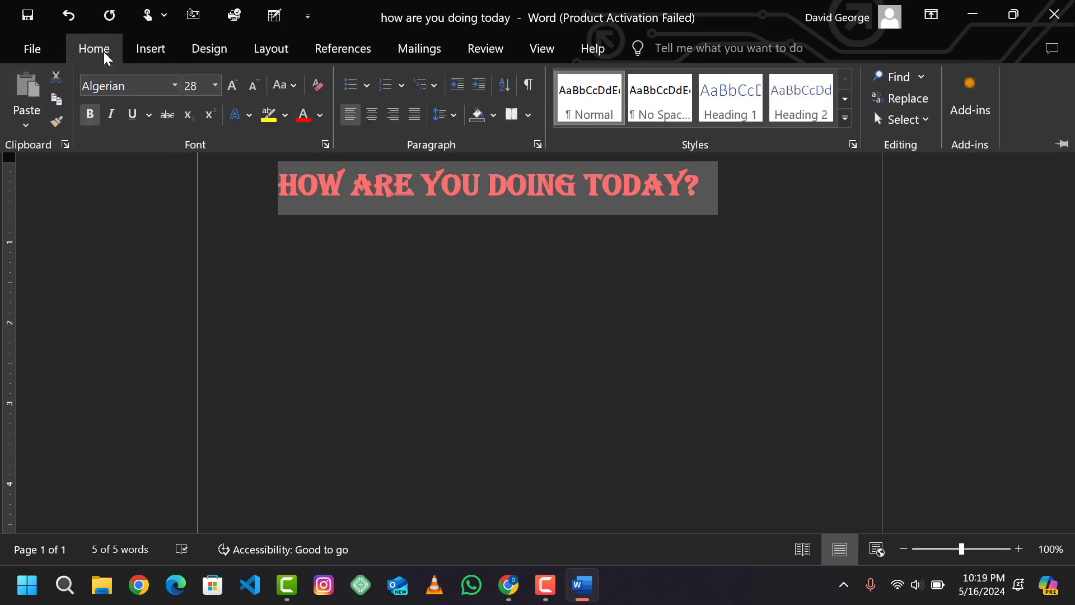
pyautogui.click(112, 116)
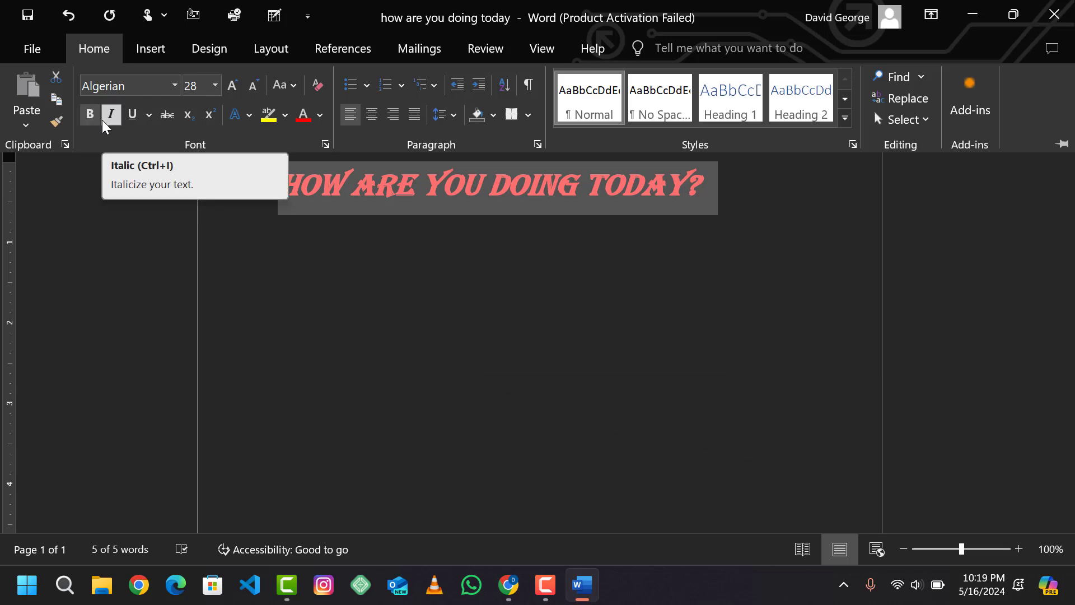
pyautogui.click(131, 114)
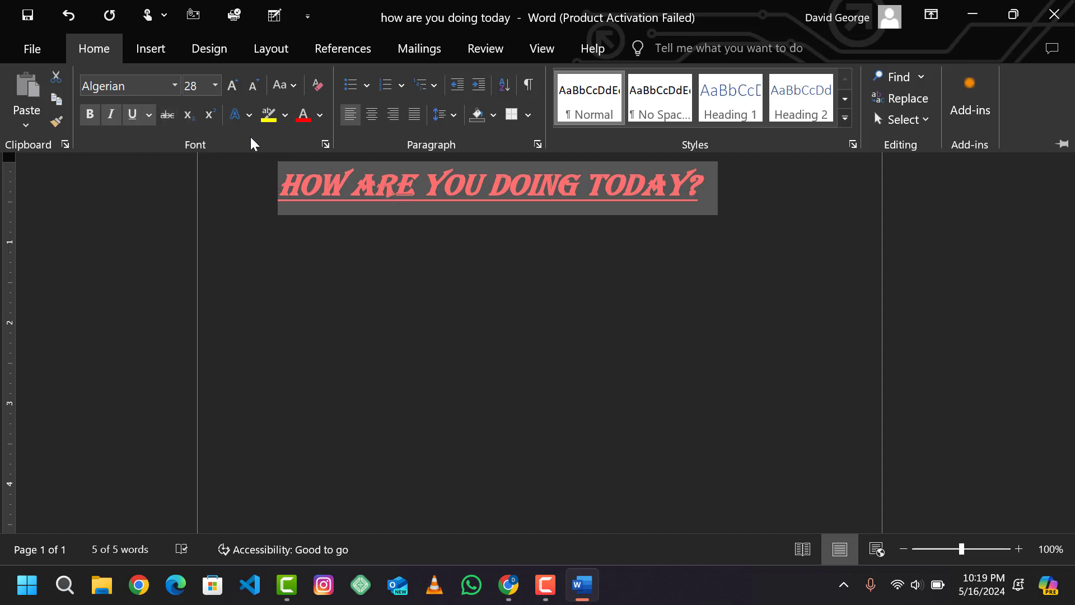
pyautogui.click(167, 115)
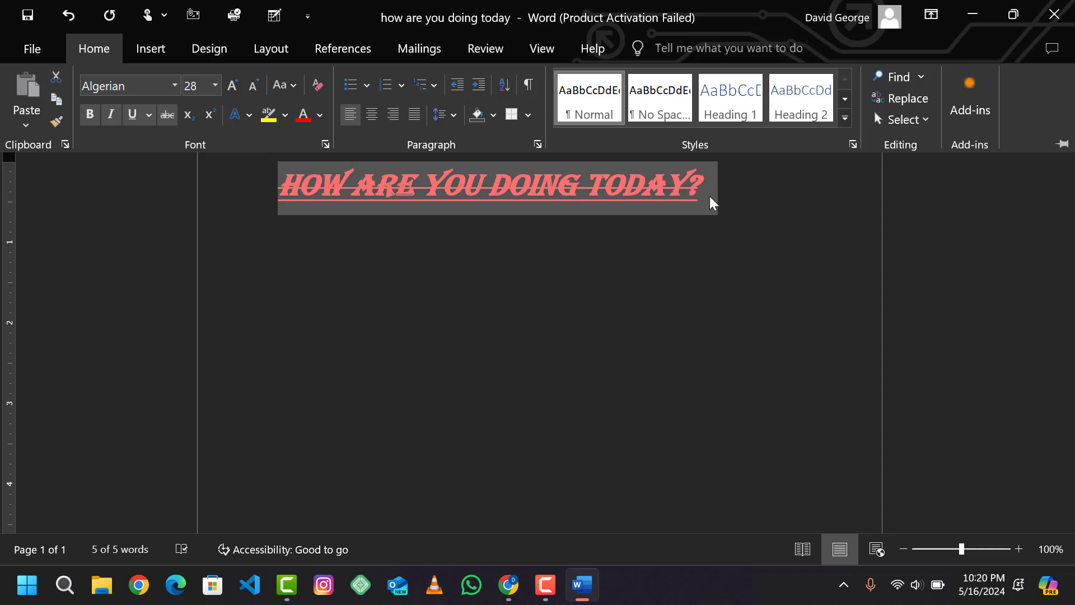
# Apply subscript to the sentence, switch it to superscript, and deselect the text.
pyautogui.click(188, 114)
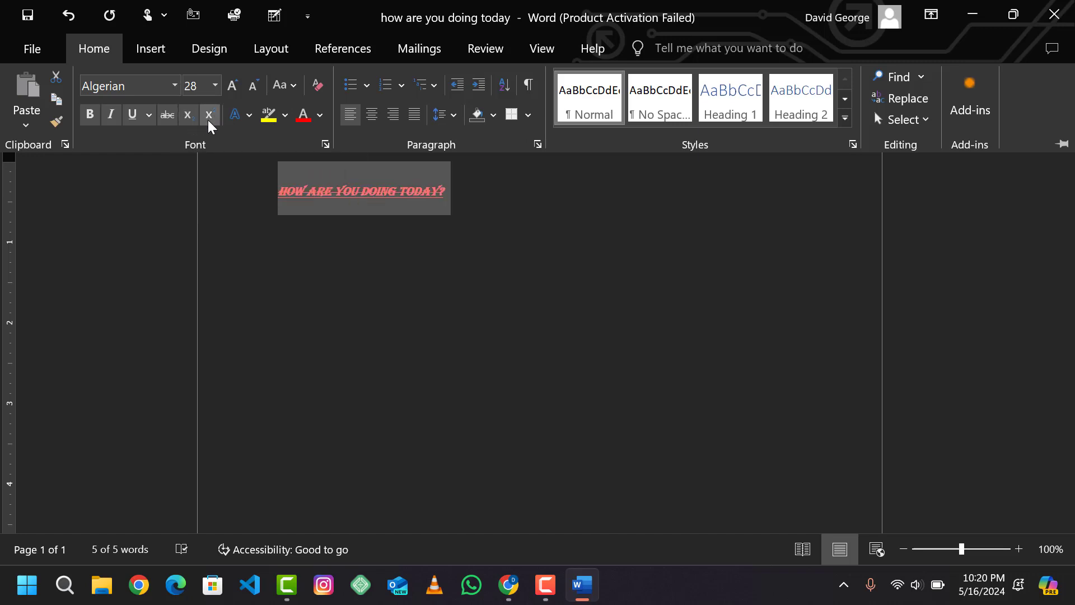
pyautogui.click(209, 114)
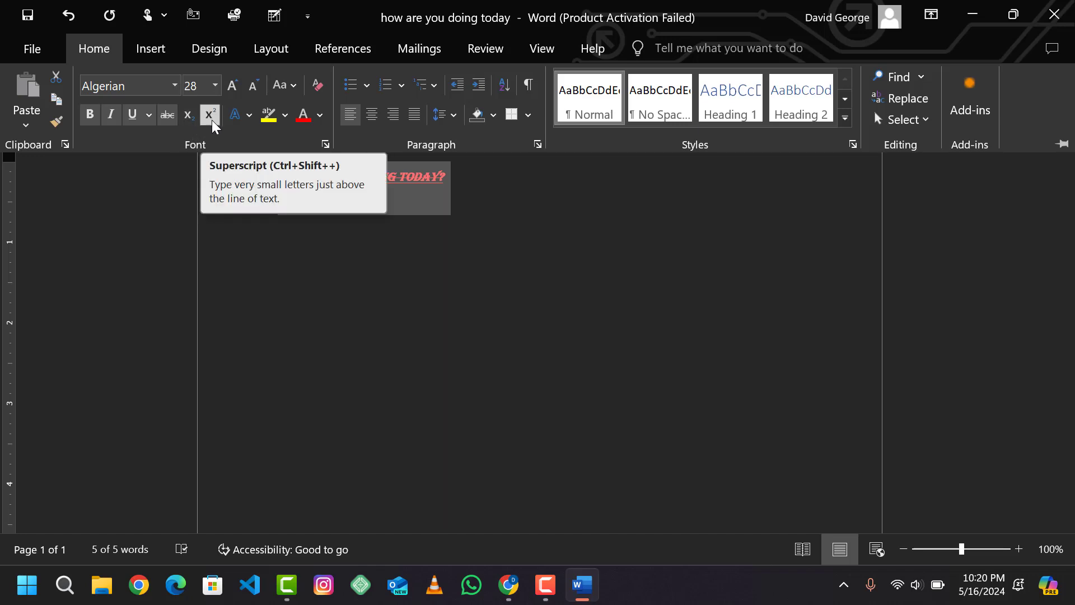
pyautogui.click(418, 242)
pyautogui.click(485, 230)
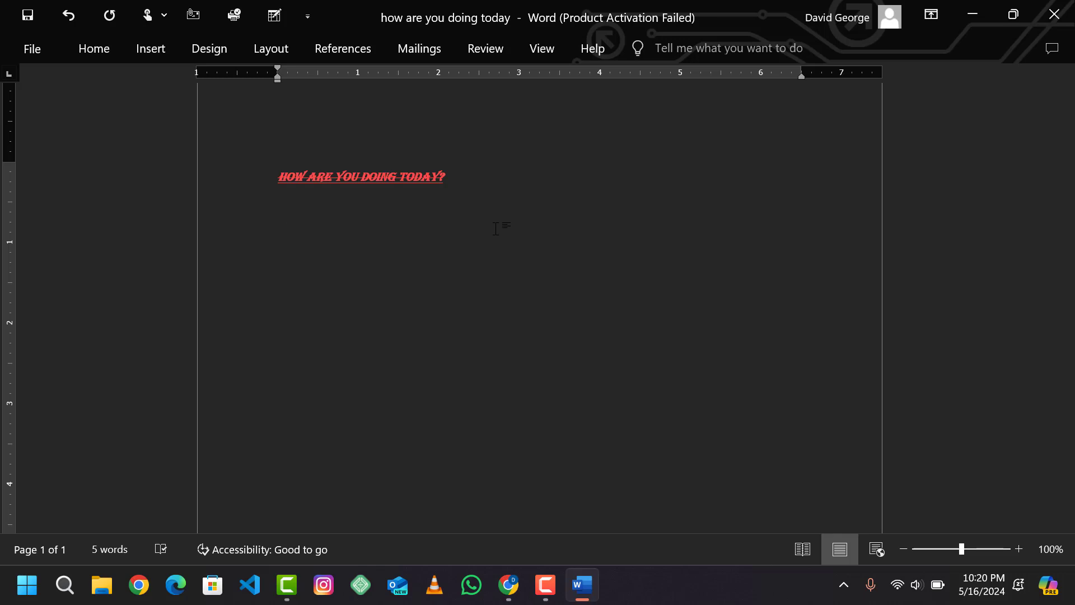
# Write "H2O" in plain text on a new line below the formatted sentence.
pyautogui.write('H')
pyautogui.press('BackSpace')
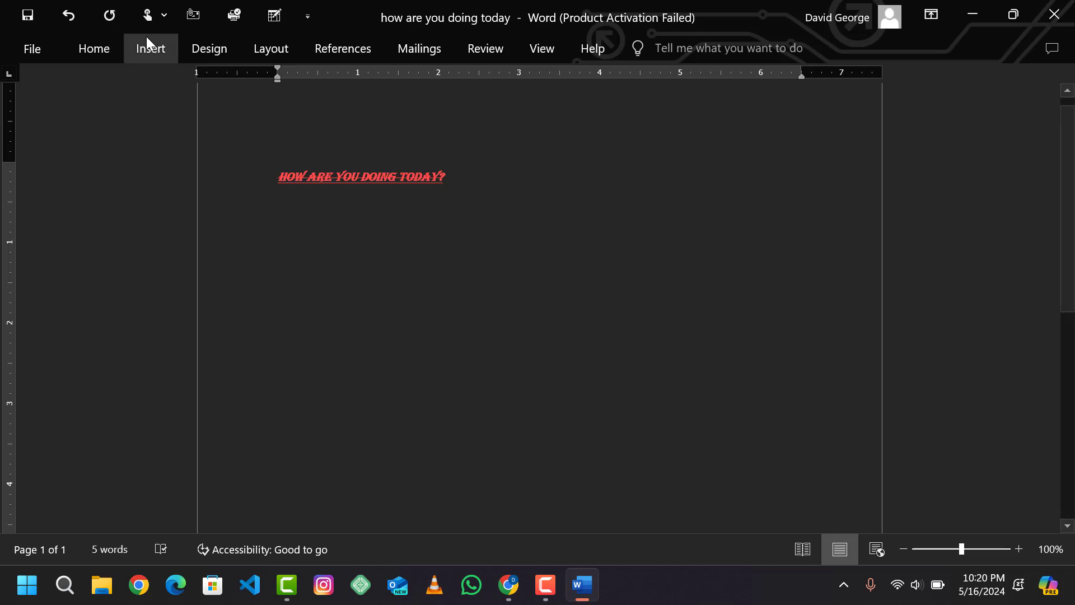
pyautogui.click(88, 51)
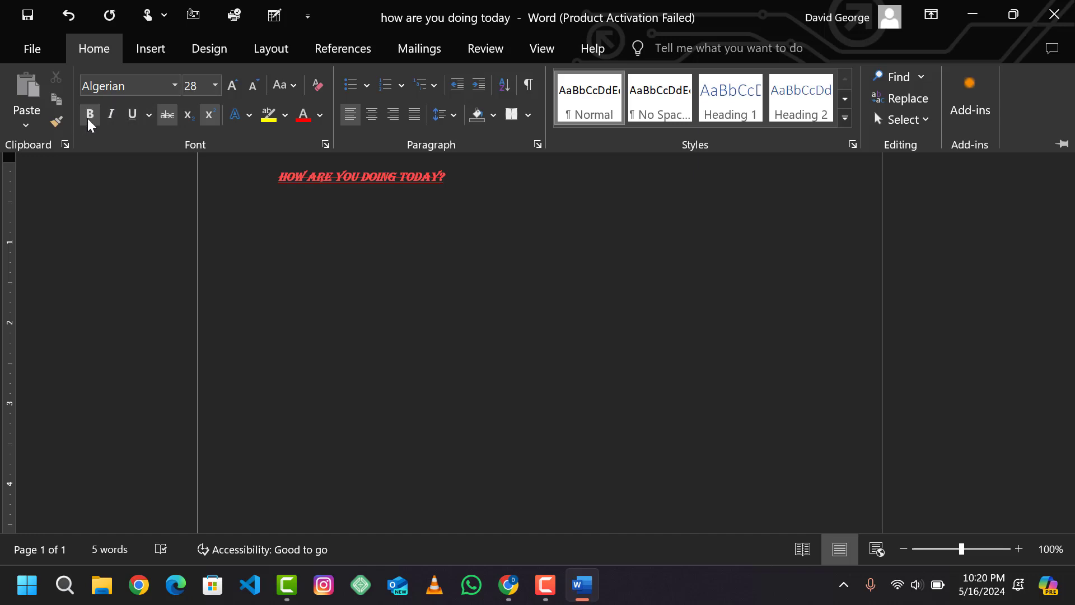
pyautogui.write('i')
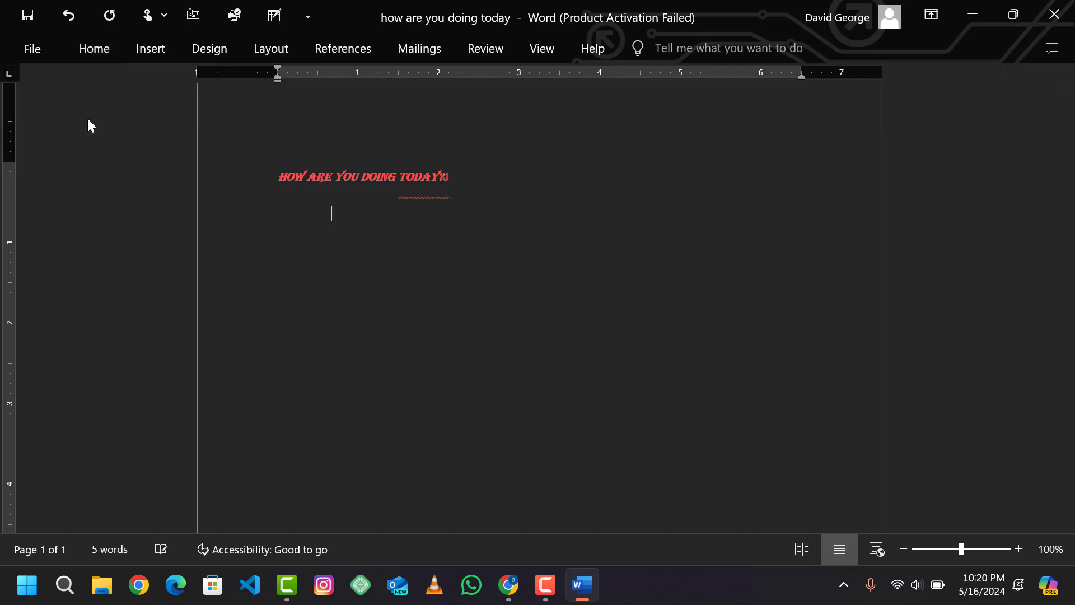
pyautogui.press('Return')
pyautogui.write('H2O')
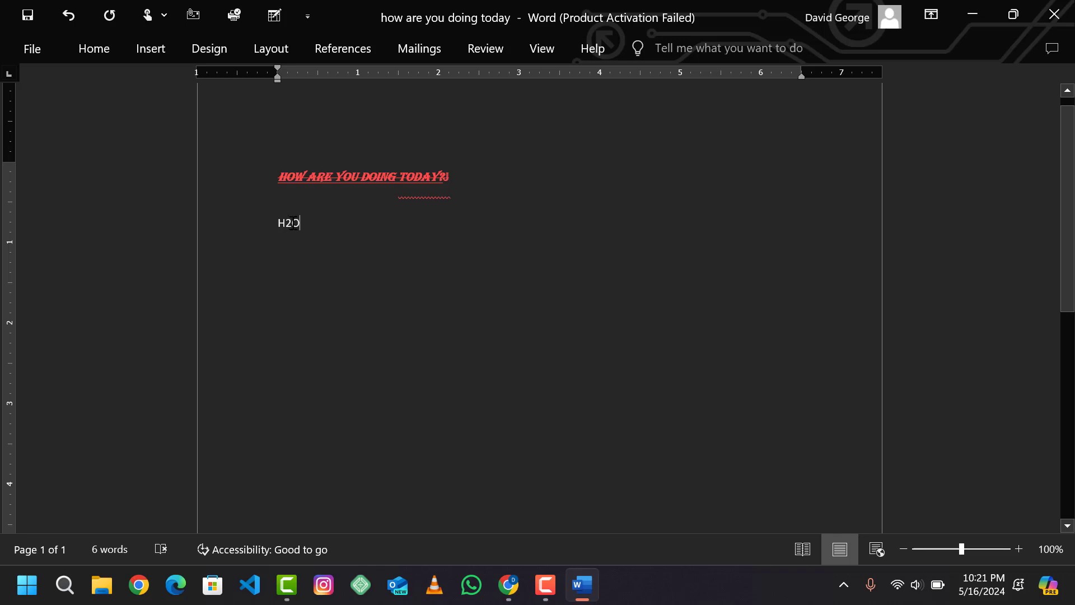
# Format the 2 in "H2O" as subscript and deselect the text.
pyautogui.moveTo(292, 223); pyautogui.dragTo(286, 224)
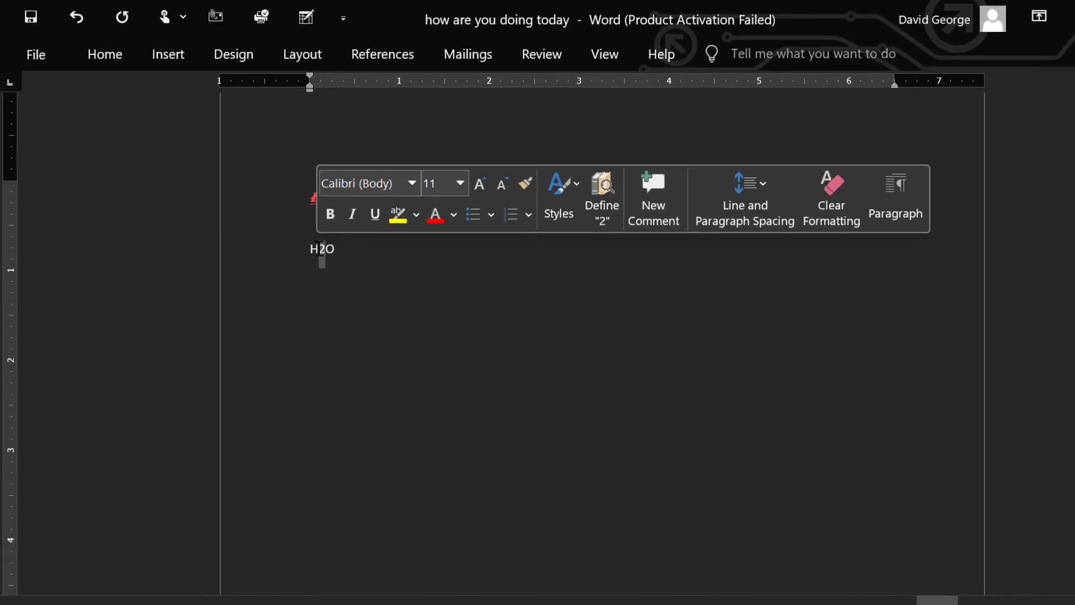
pyautogui.click(147, 67)
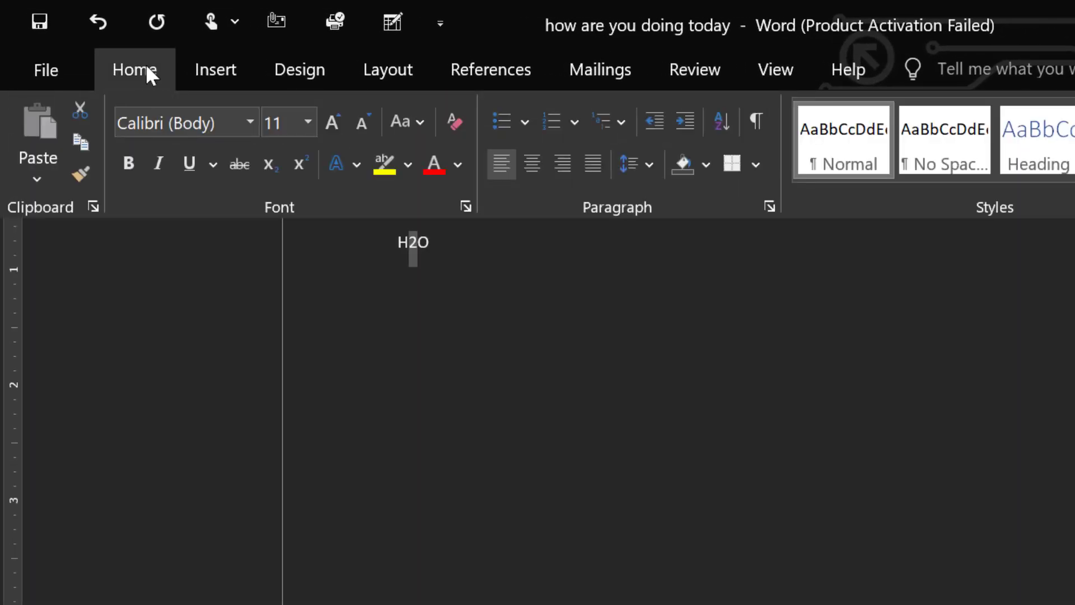
pyautogui.click(276, 172)
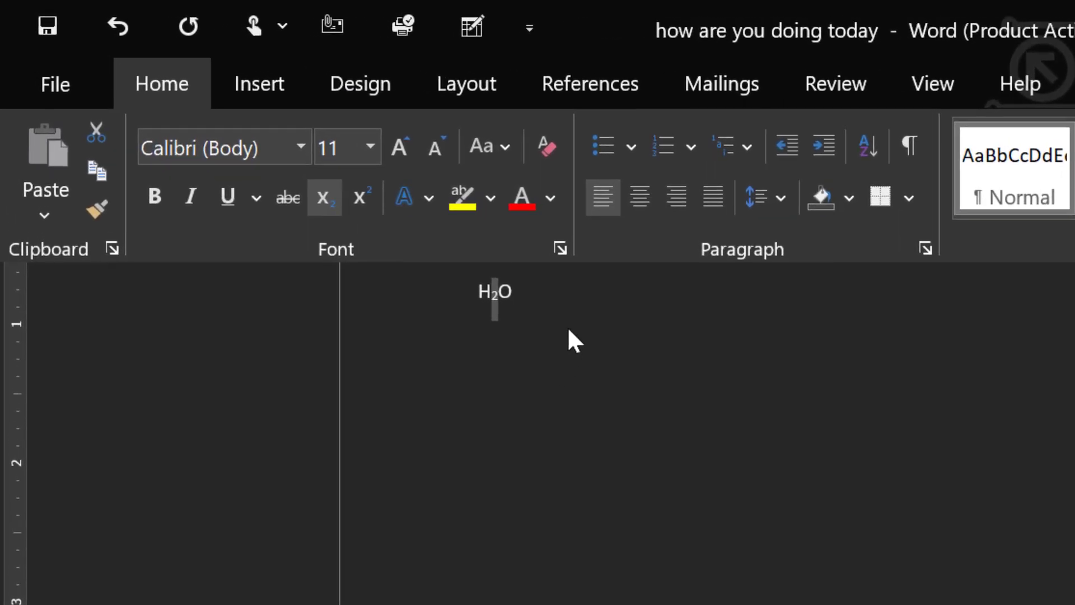
pyautogui.click(569, 329)
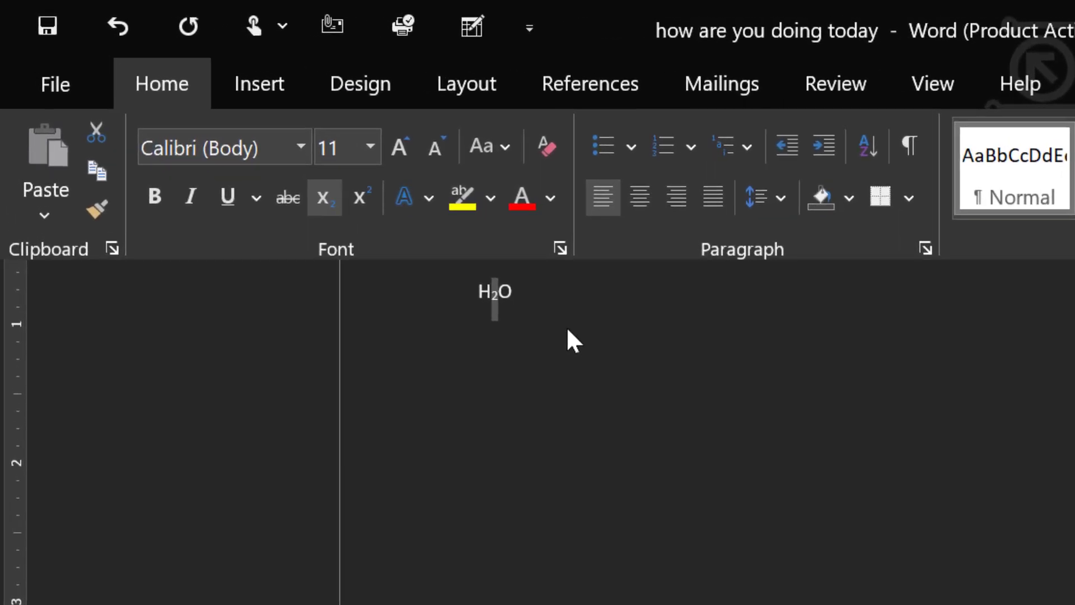
pyautogui.doubleClick(538, 258)
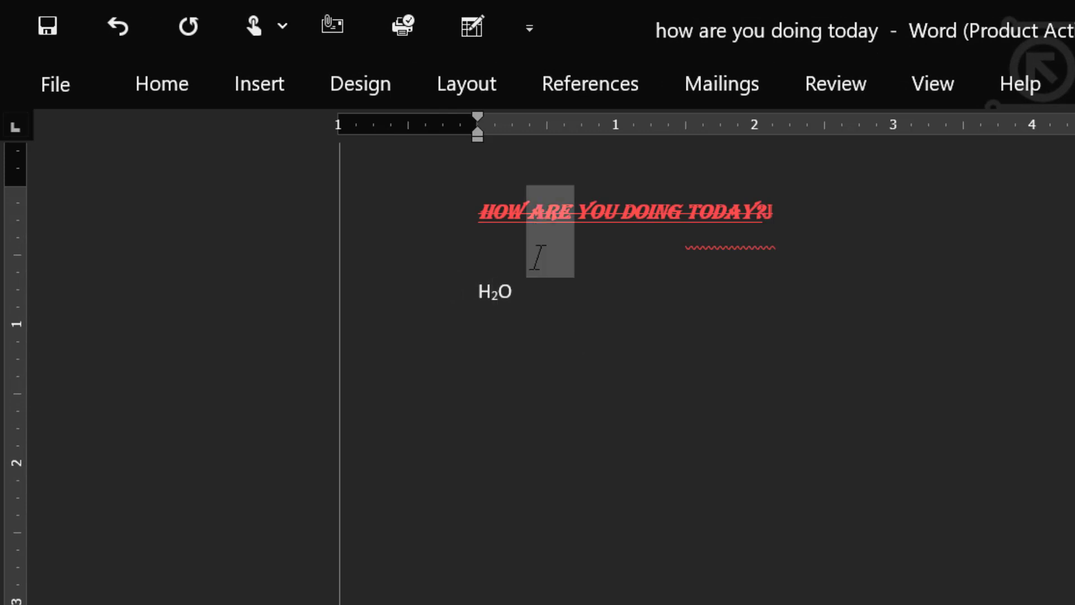
pyautogui.click(569, 314)
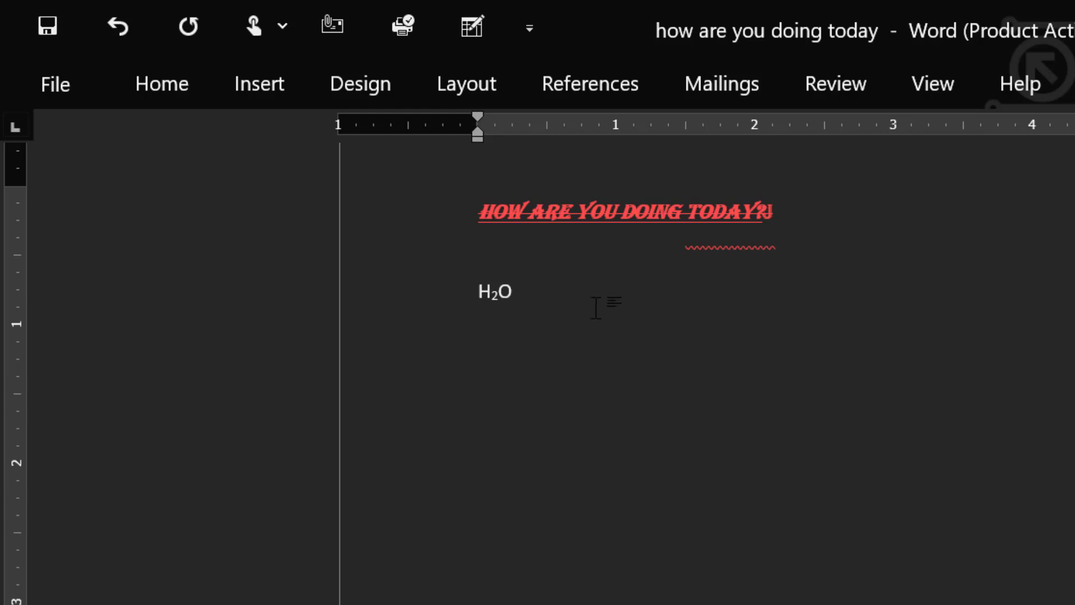
# Write "102" after H₂O on the same line and format its 2 as superscript.
pyautogui.click(169, 95)
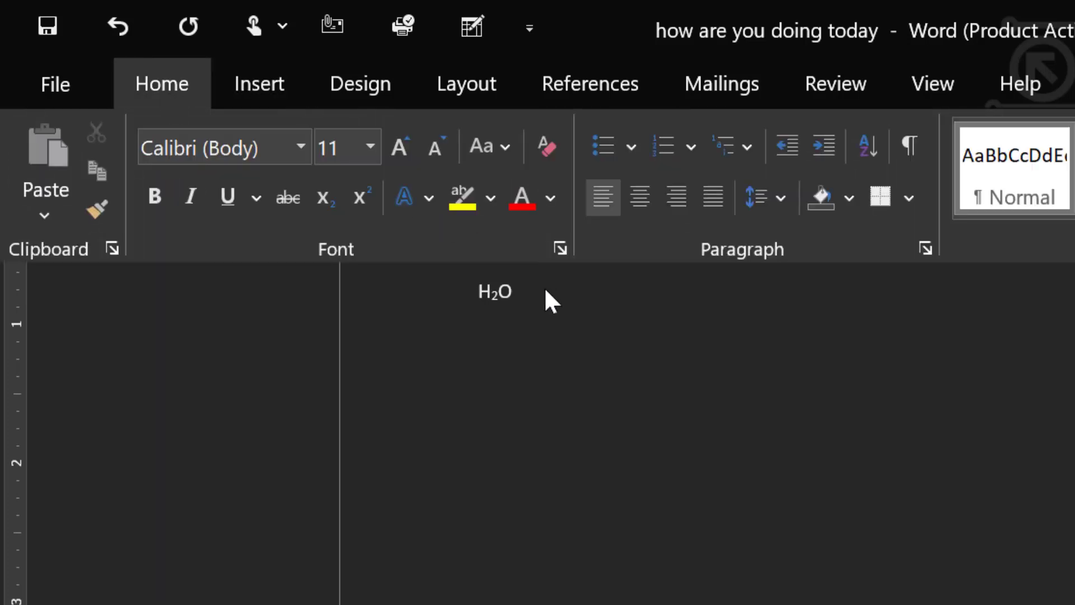
pyautogui.click(553, 294)
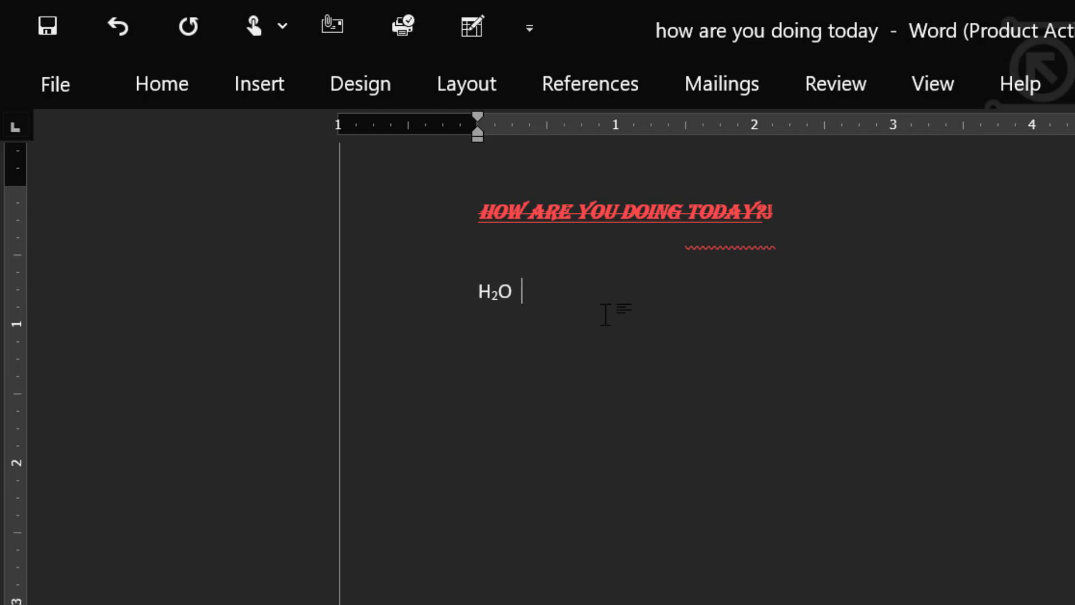
pyautogui.write('102')
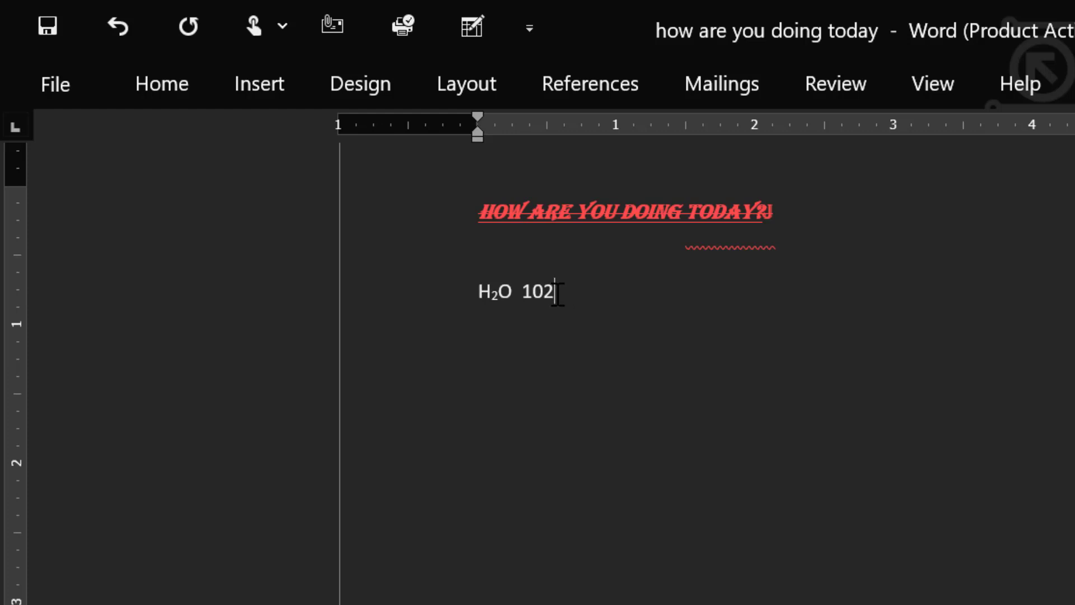
pyautogui.moveTo(543, 292); pyautogui.dragTo(555, 292)
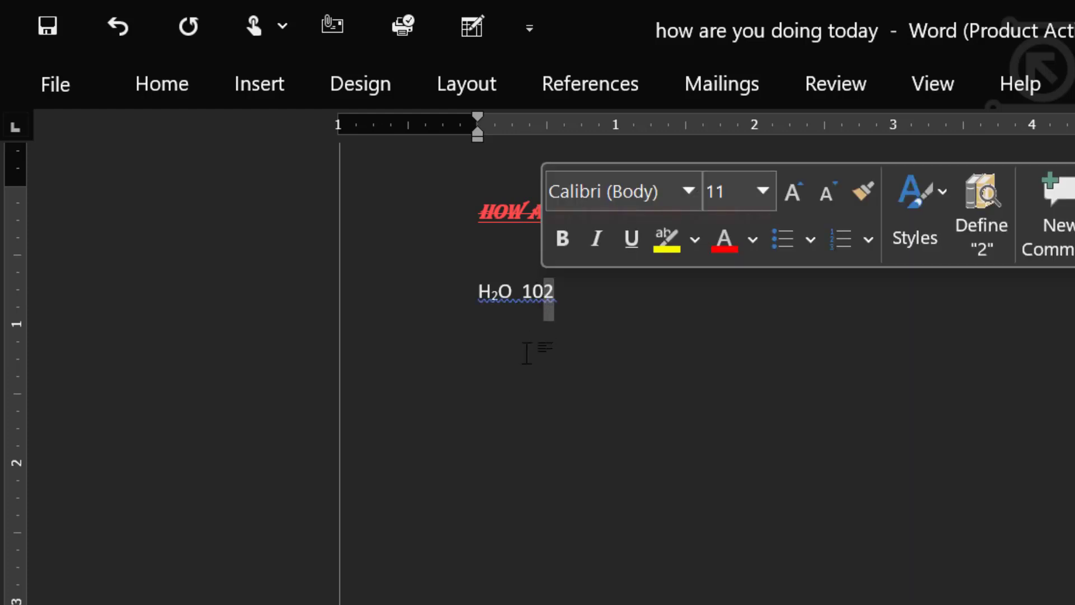
pyautogui.click(166, 75)
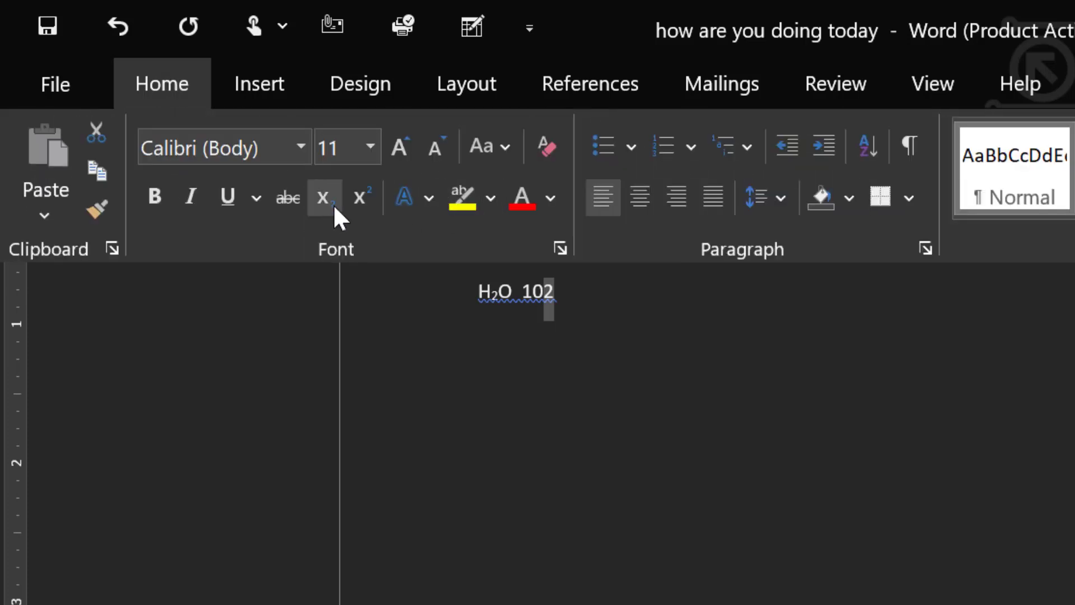
pyautogui.click(360, 197)
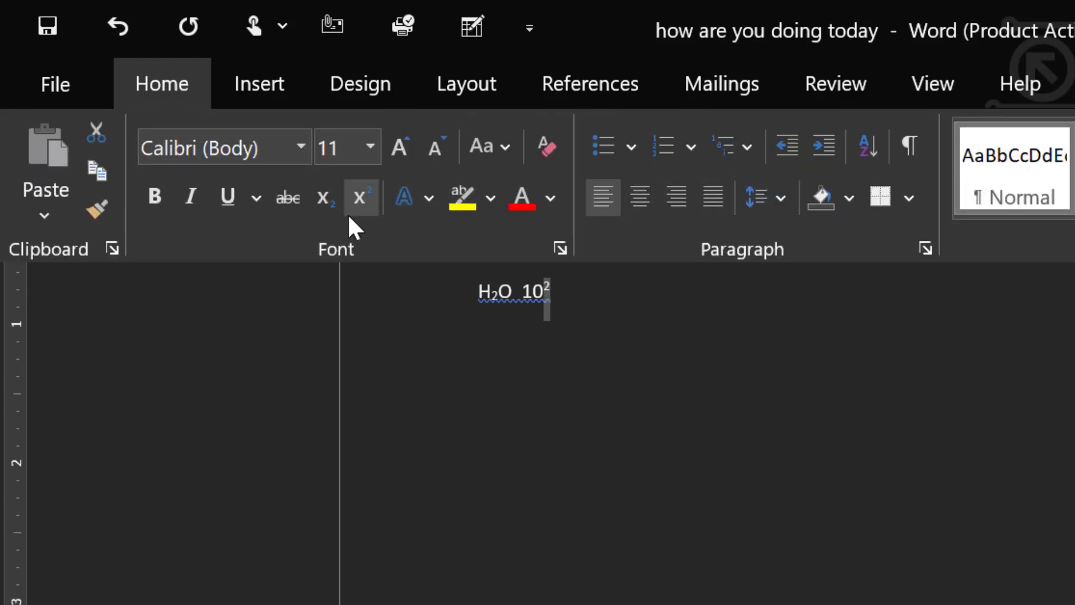
pyautogui.click(619, 306)
pyautogui.click(619, 305)
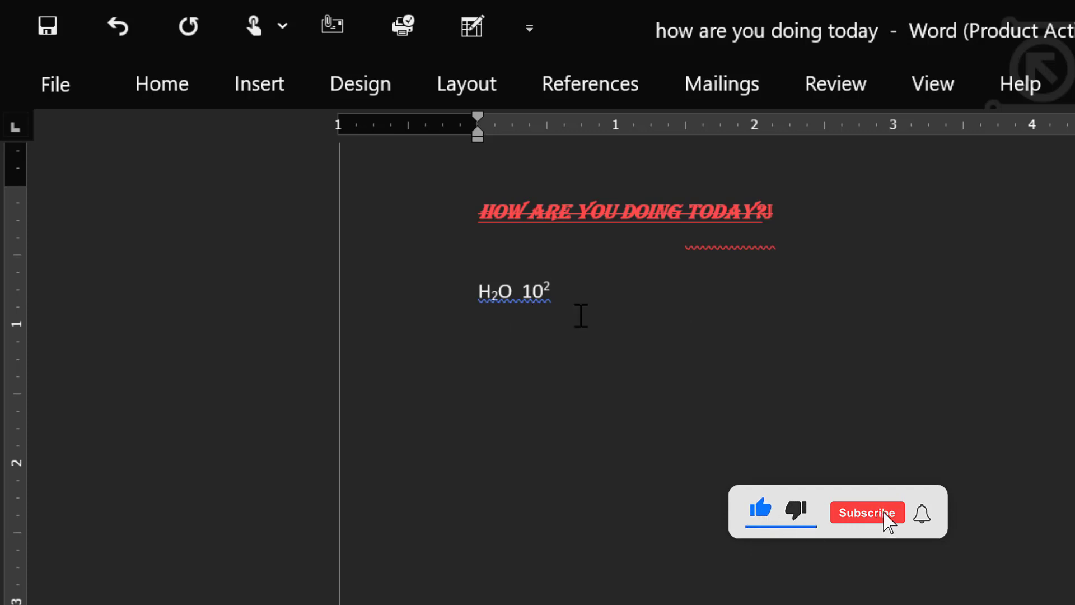
# Widen the gap between H₂O and 10² and write "20th" in the middle of it.
pyautogui.click(528, 319)
pyautogui.click(525, 303)
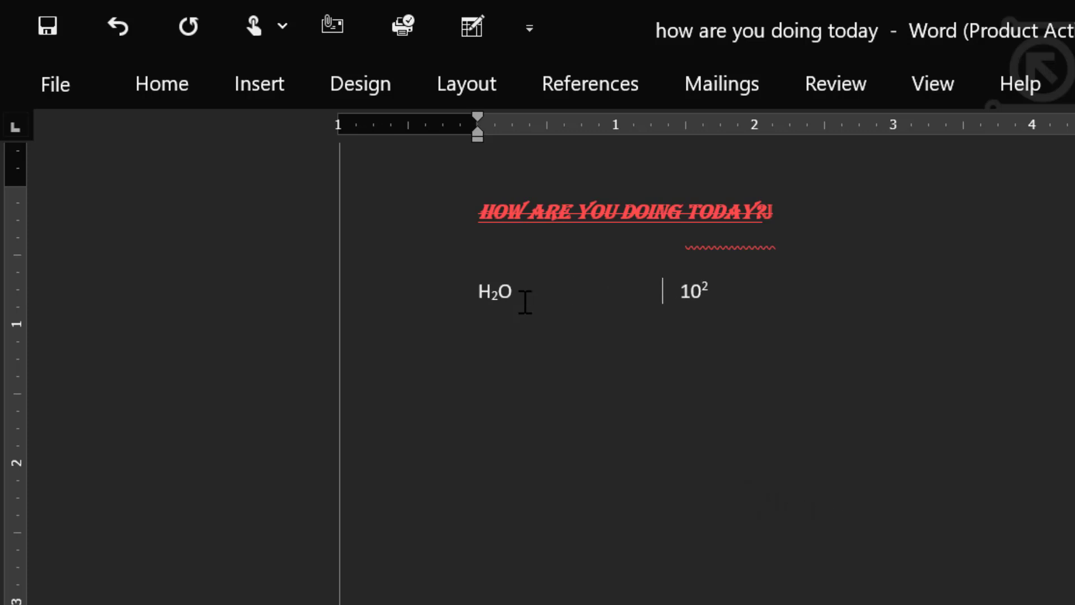
pyautogui.click(623, 293)
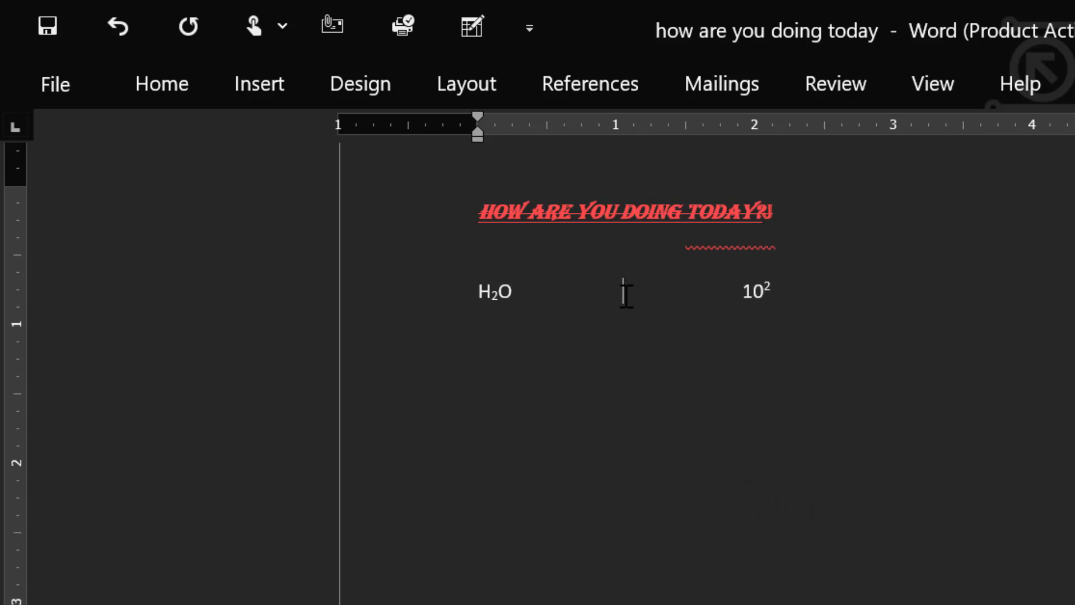
pyautogui.write('2oth')
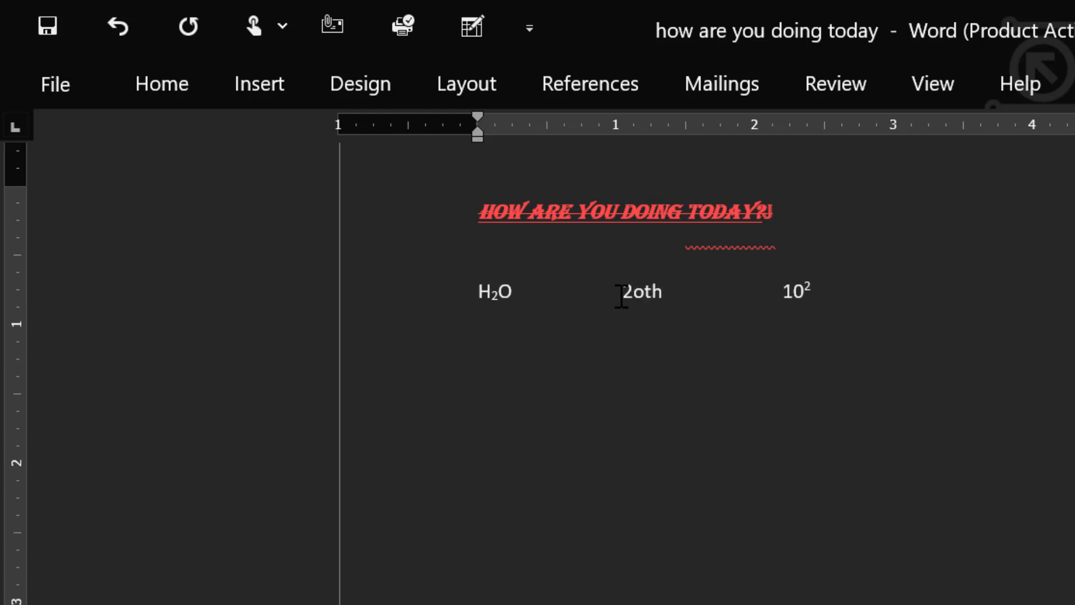
pyautogui.press('BackSpace')
pyautogui.press('BackSpace')
pyautogui.press('BackSpace')
pyautogui.write('0th')
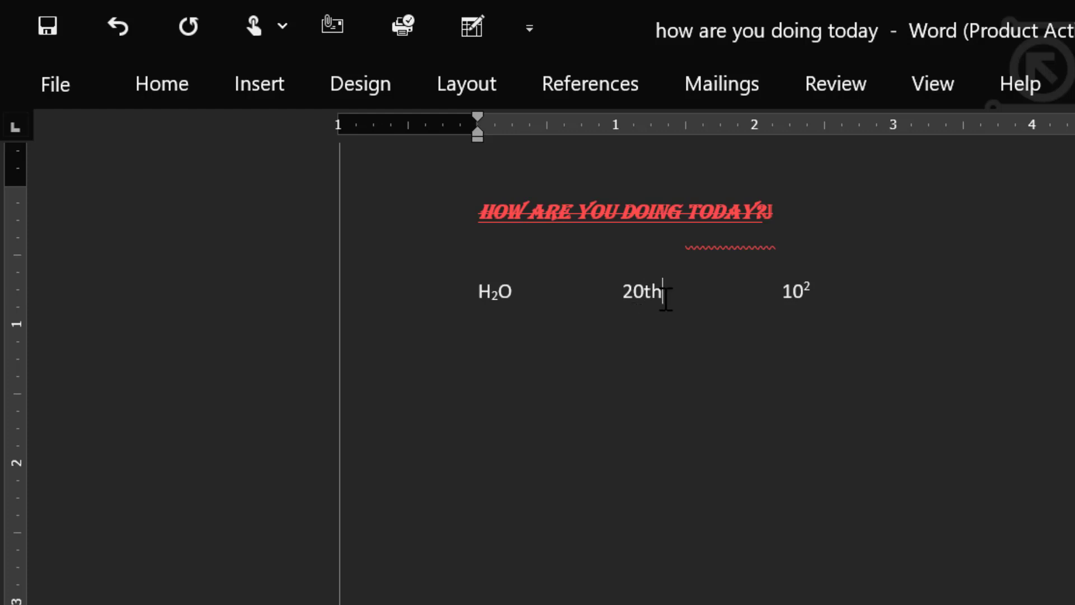
# Format the "th" of "20th" as superscript and place the cursor at the end of the line.
pyautogui.moveTo(663, 292); pyautogui.dragTo(648, 290)
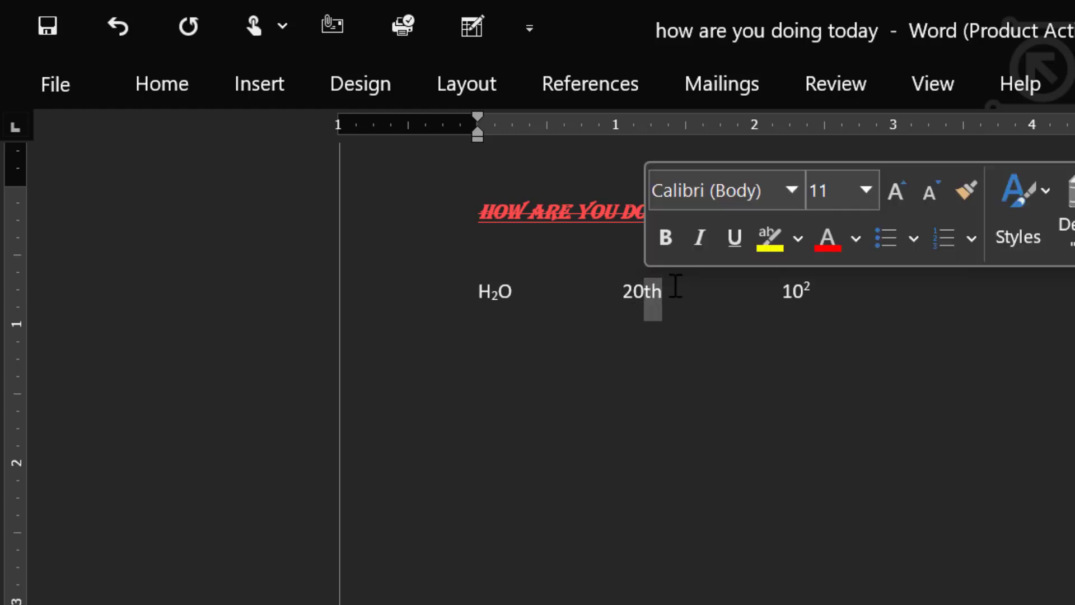
pyautogui.click(167, 75)
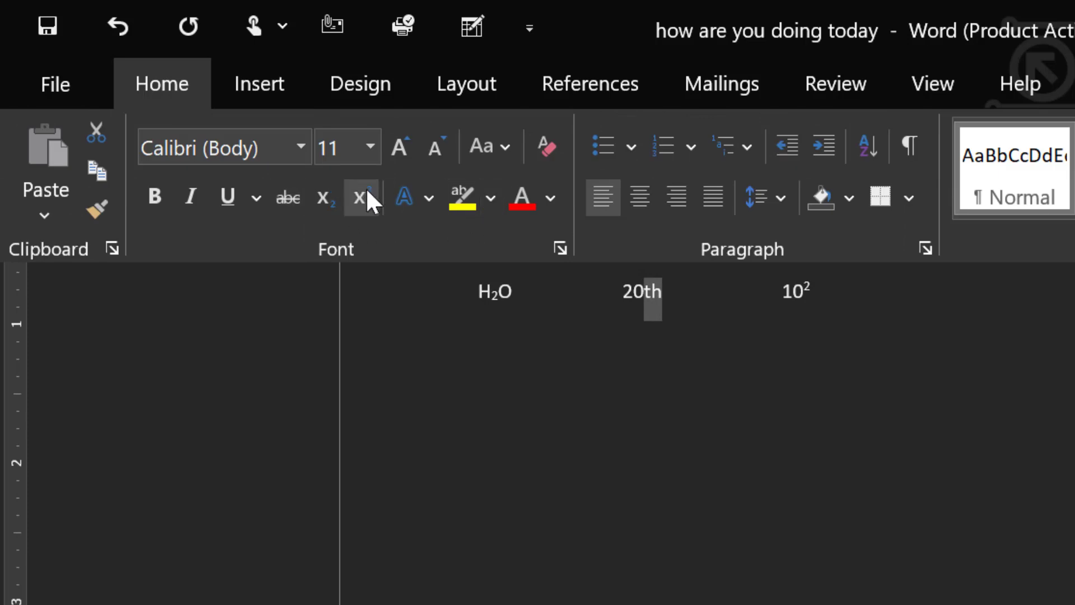
pyautogui.click(367, 200)
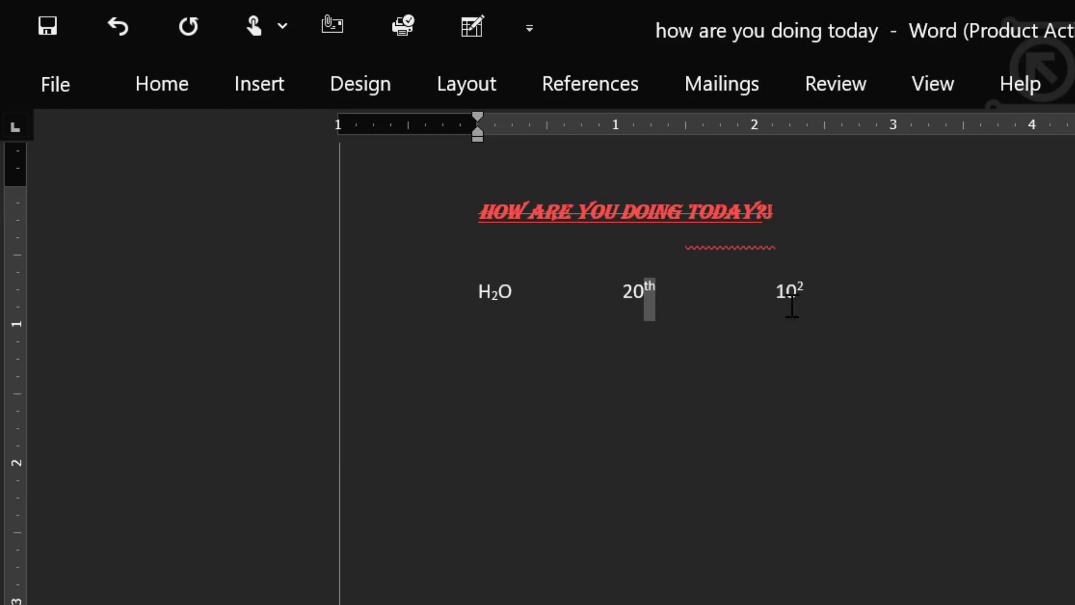
pyautogui.click(844, 336)
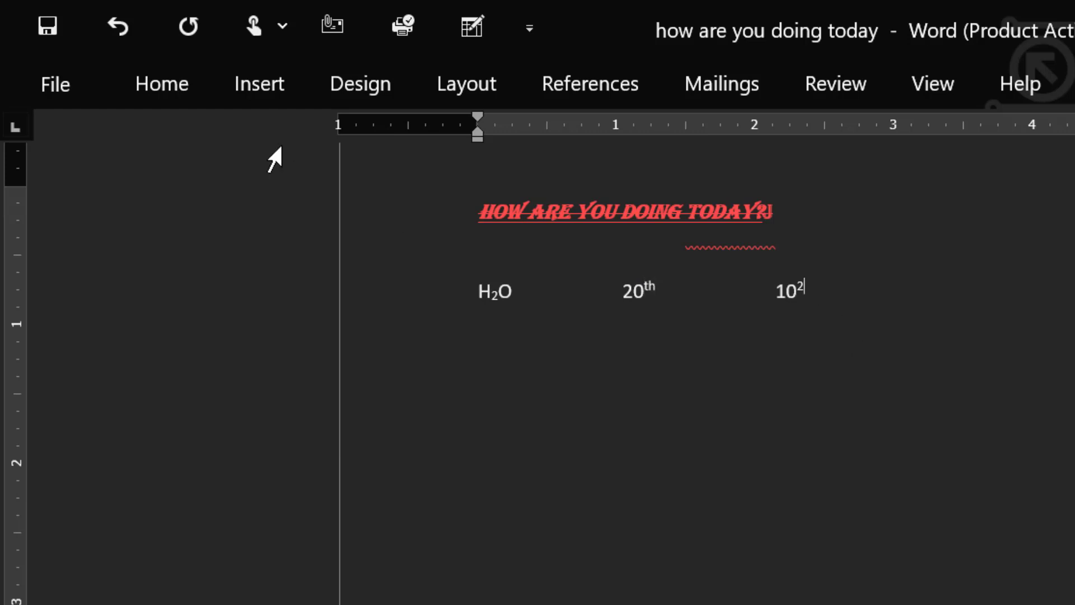
# Write "Hello world" on a new line, three paragraphs below the H₂O line.
pyautogui.click(185, 79)
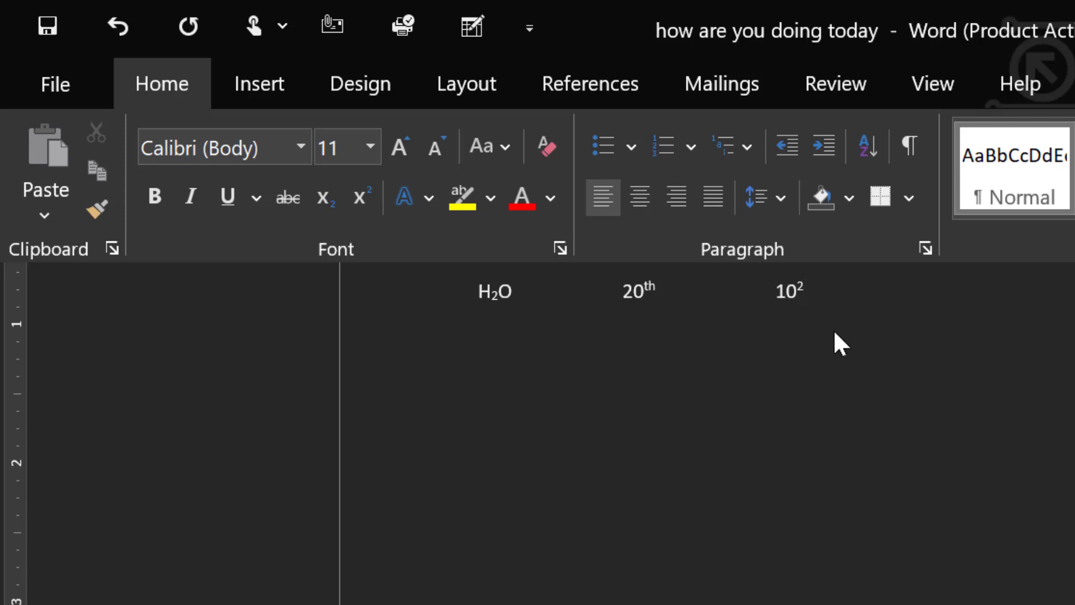
pyautogui.hotkey('ctrl', 'F1')
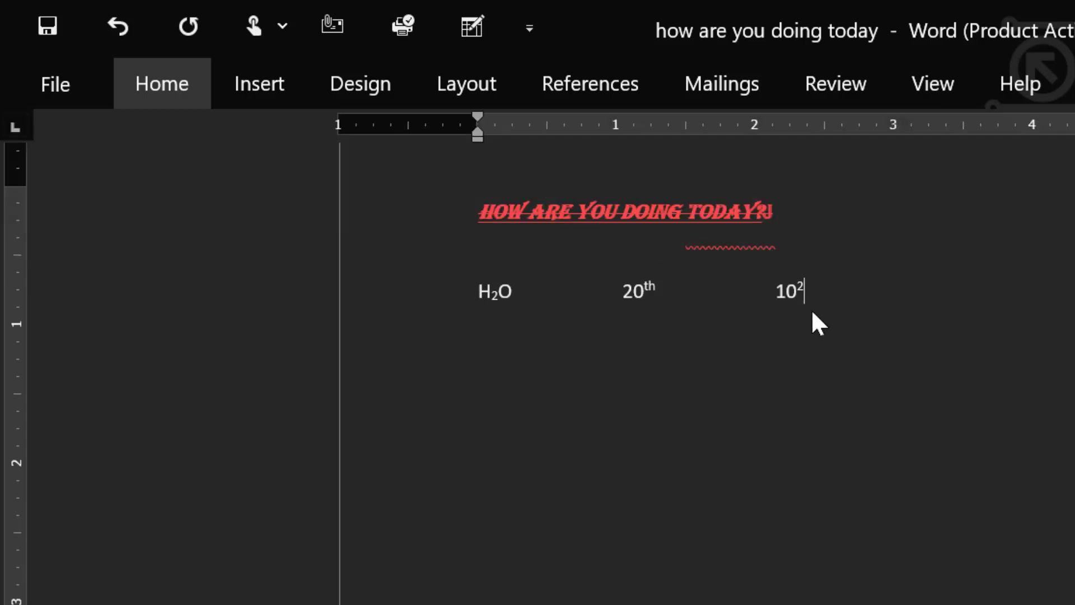
pyautogui.press('Return')
pyautogui.press('Return')
pyautogui.press('Return')
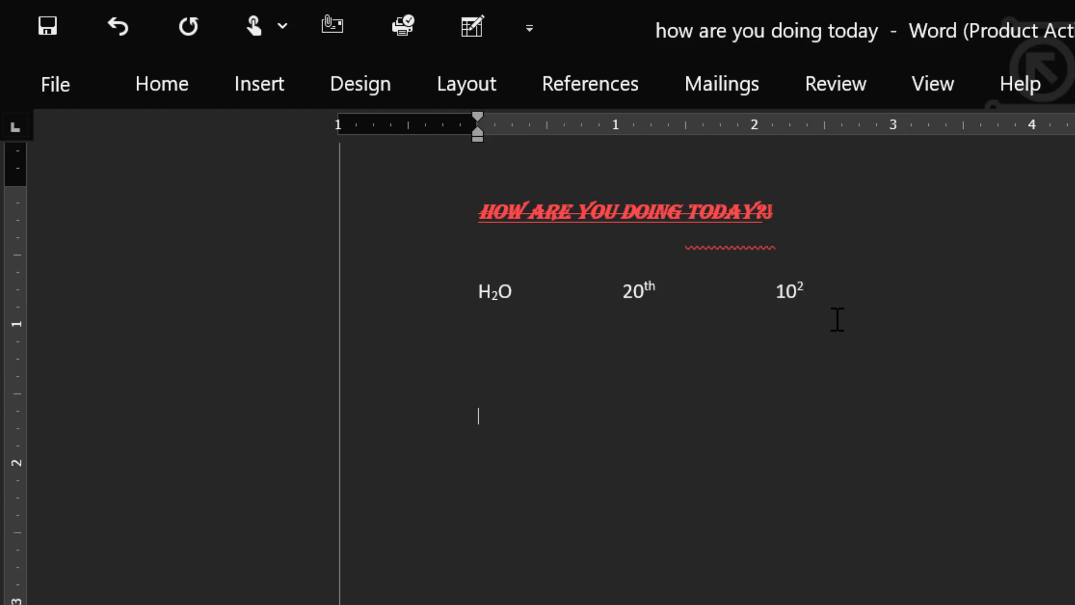
pyautogui.click(163, 91)
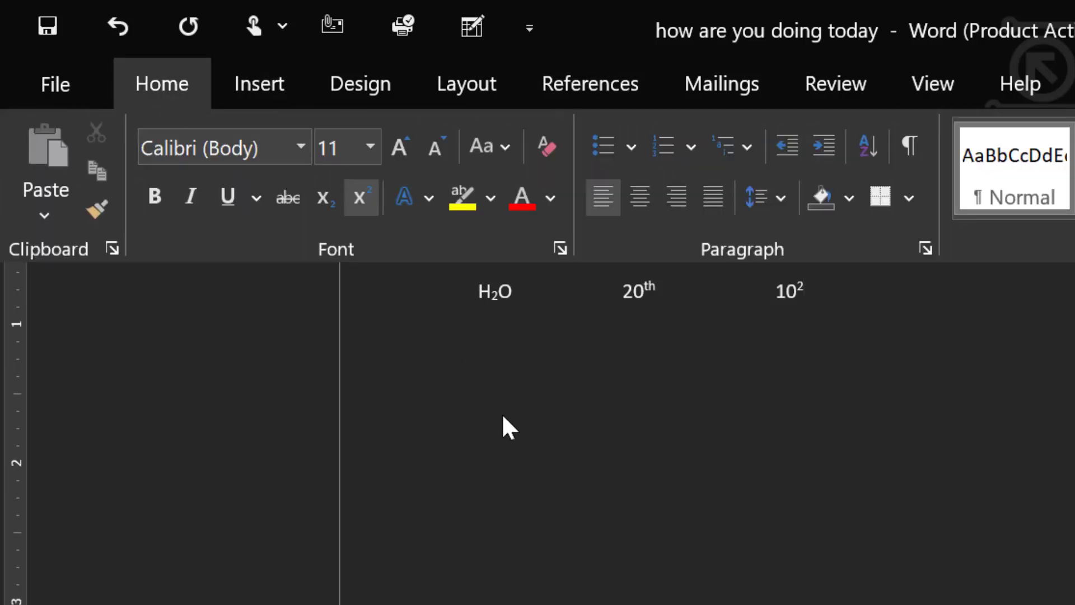
pyautogui.click(503, 417)
pyautogui.write('Hel')
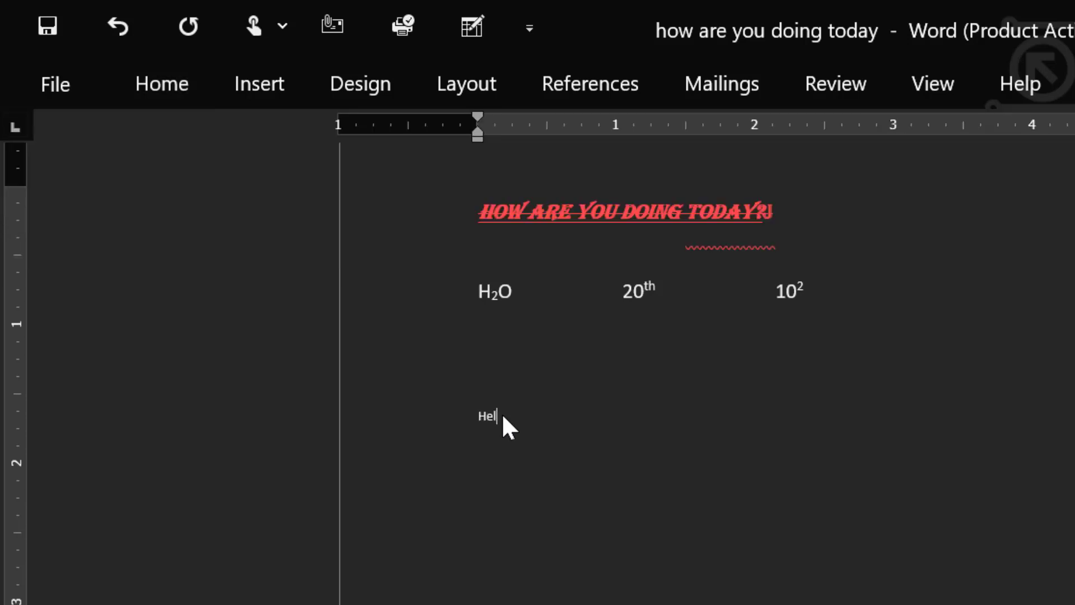
pyautogui.write('lo world')
# Set the font size of "Hello world" to 18 and deselect it.
pyautogui.moveTo(583, 433); pyautogui.dragTo(474, 425)
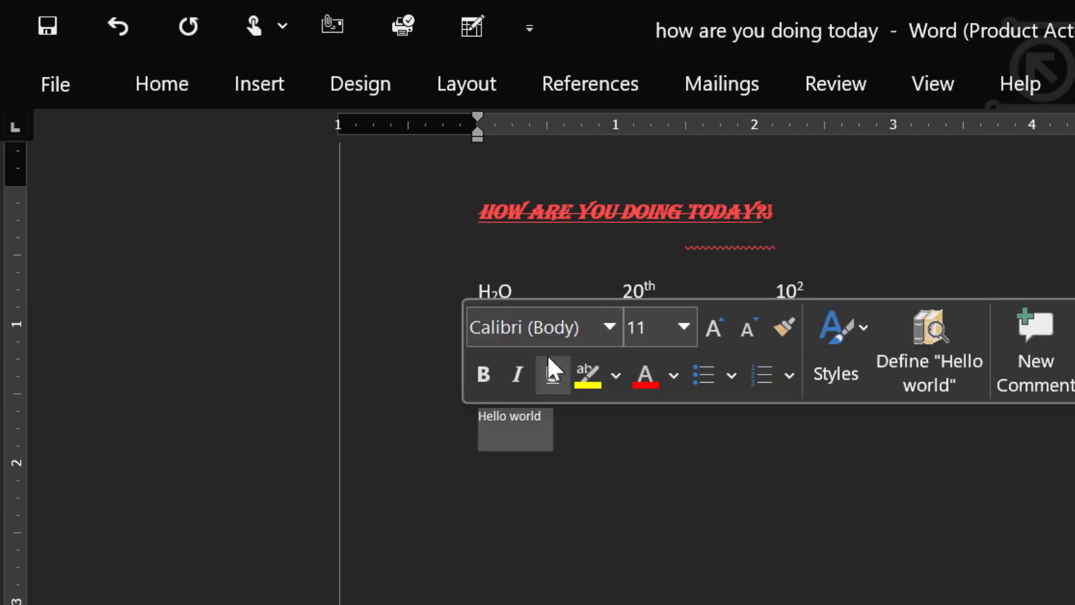
pyautogui.click(678, 330)
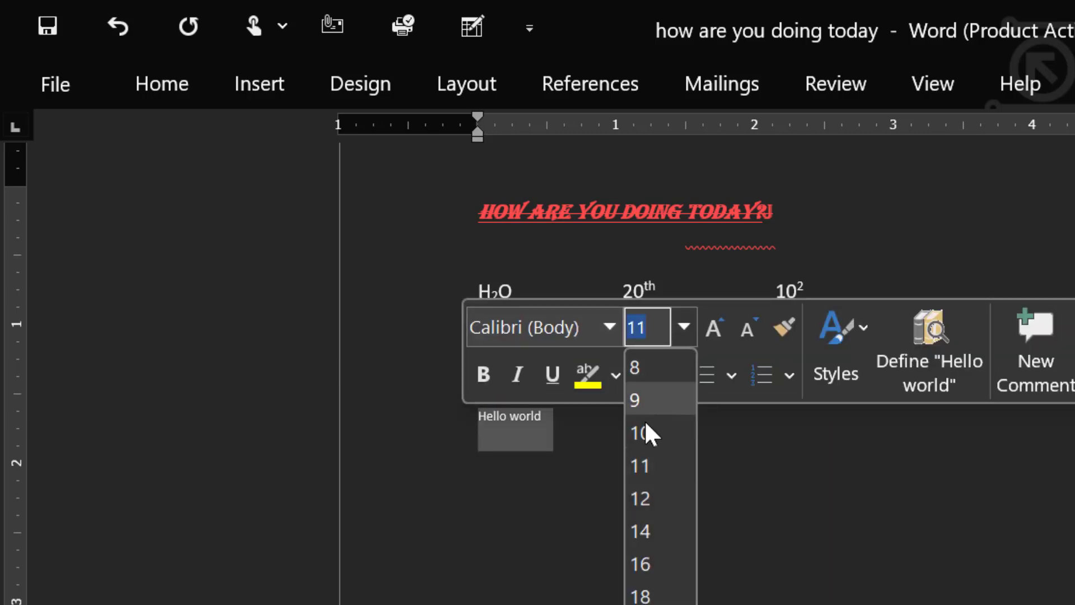
pyautogui.click(638, 596)
pyautogui.press('Right')
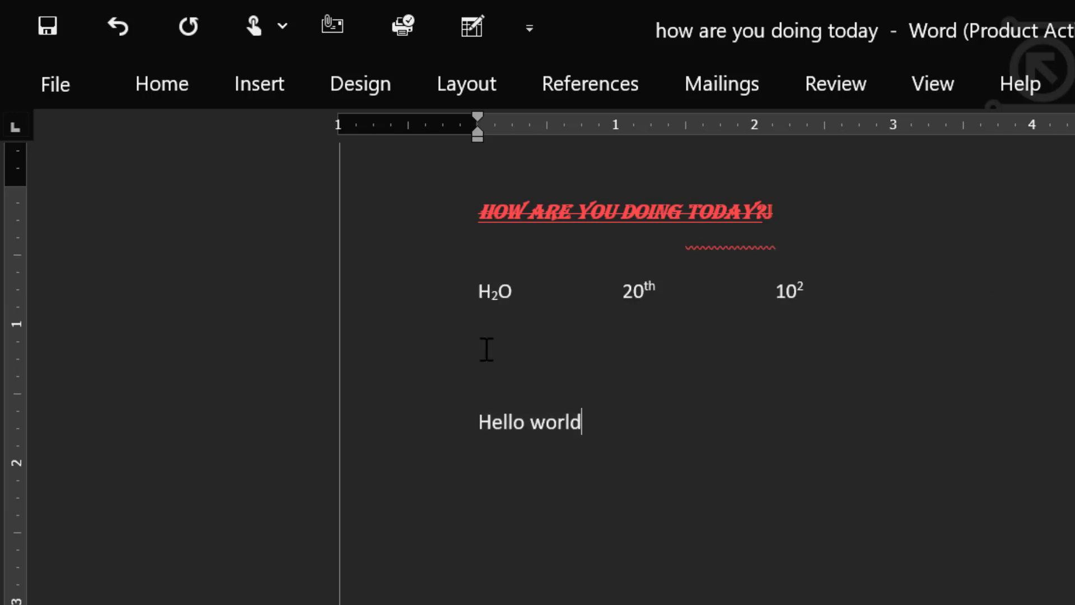
# Apply the orange outlined text effect to "Hello world", and replace it with the black effect that has a grey offset shadow.
pyautogui.moveTo(583, 428); pyautogui.dragTo(472, 421)
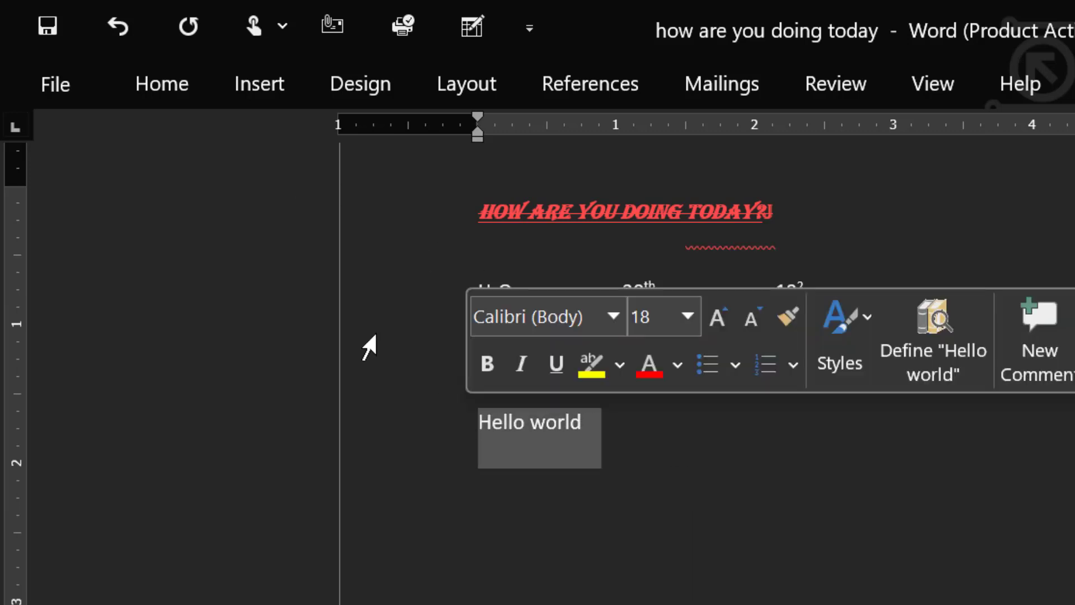
pyautogui.click(158, 91)
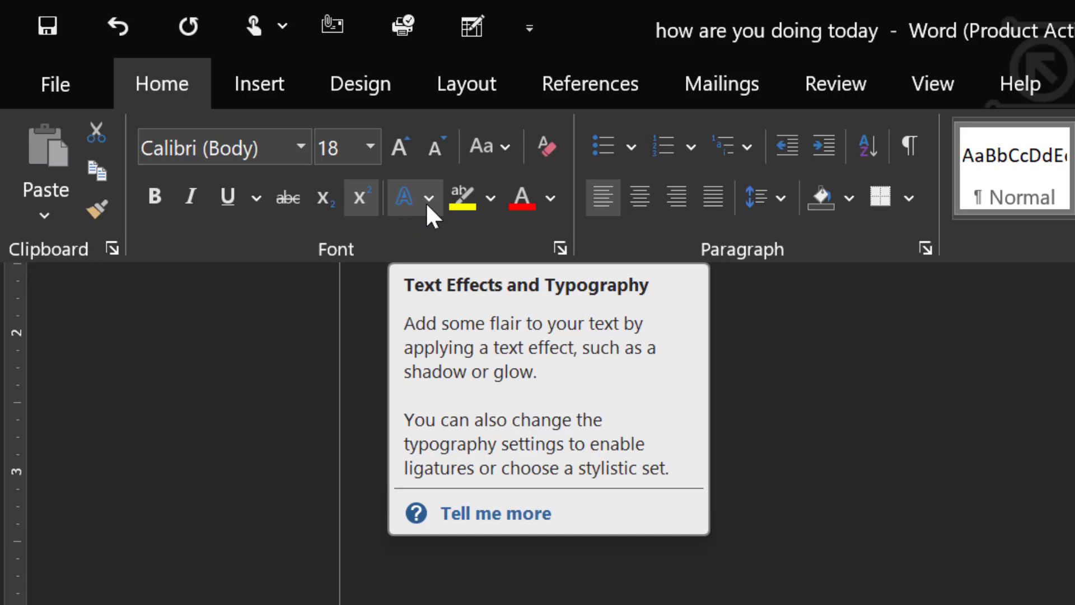
pyautogui.click(427, 202)
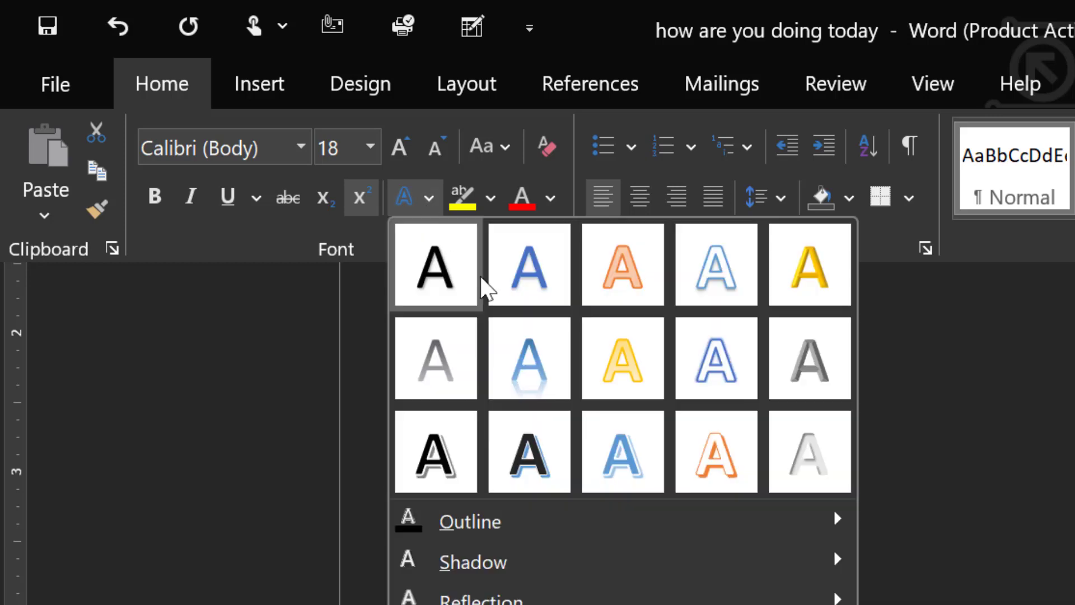
pyautogui.click(647, 277)
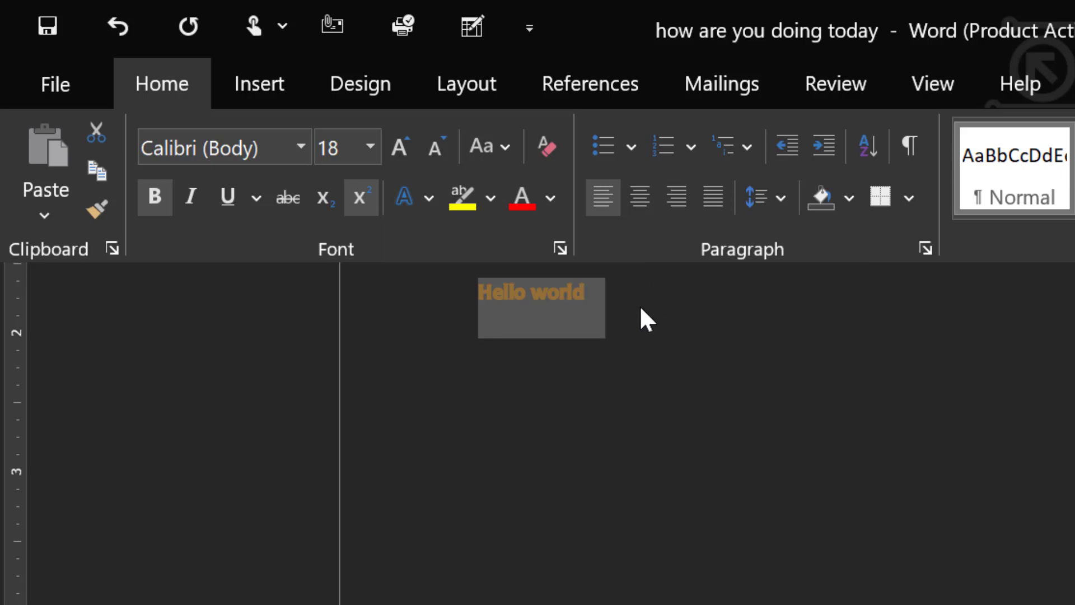
pyautogui.click(430, 193)
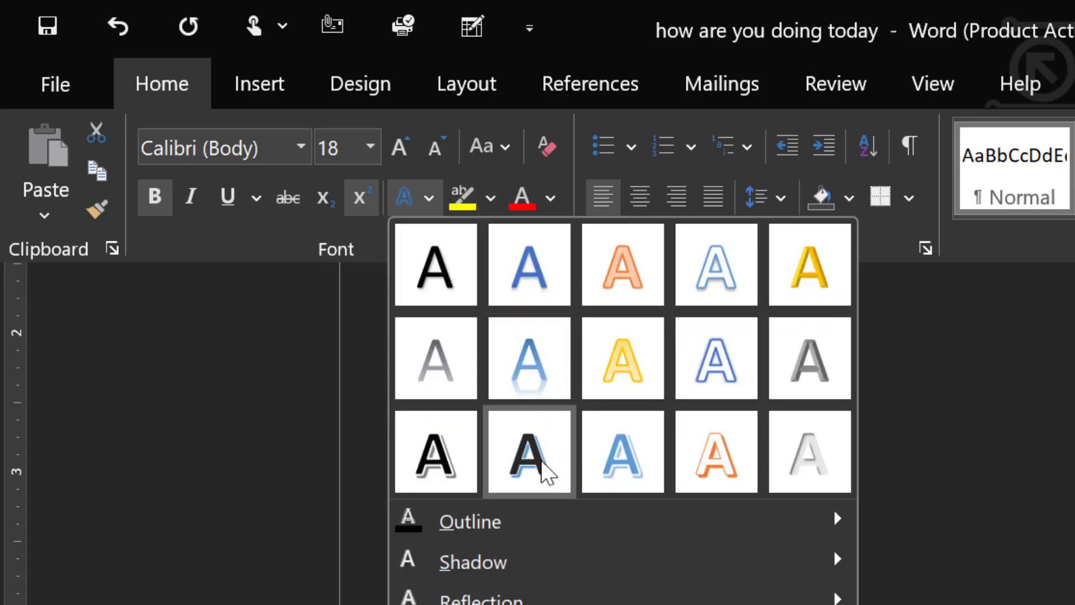
pyautogui.click(466, 442)
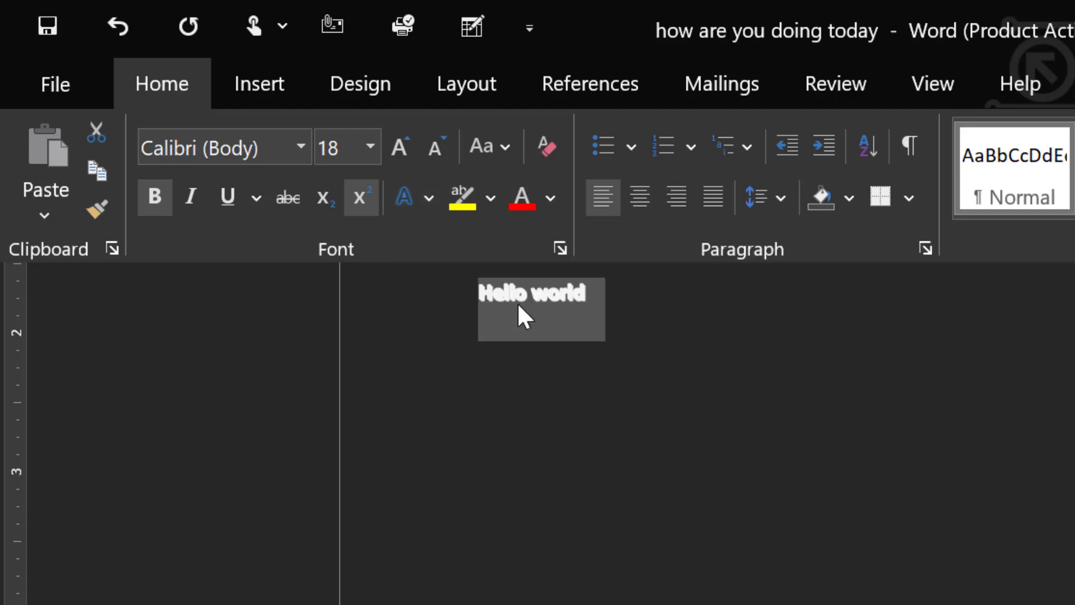
pyautogui.click(488, 201)
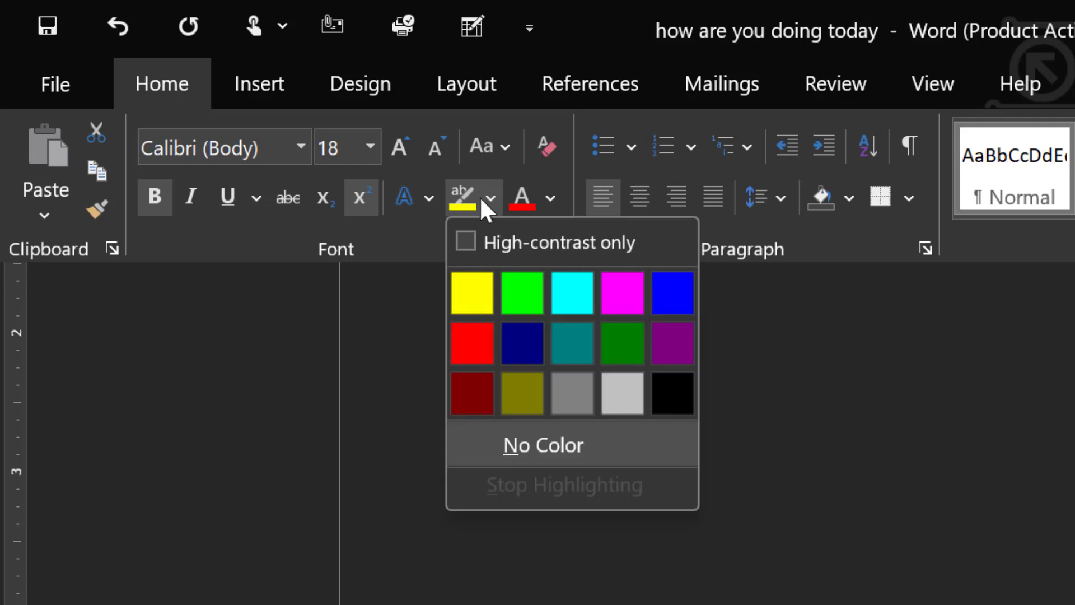
pyautogui.click(415, 212)
pyautogui.click(415, 209)
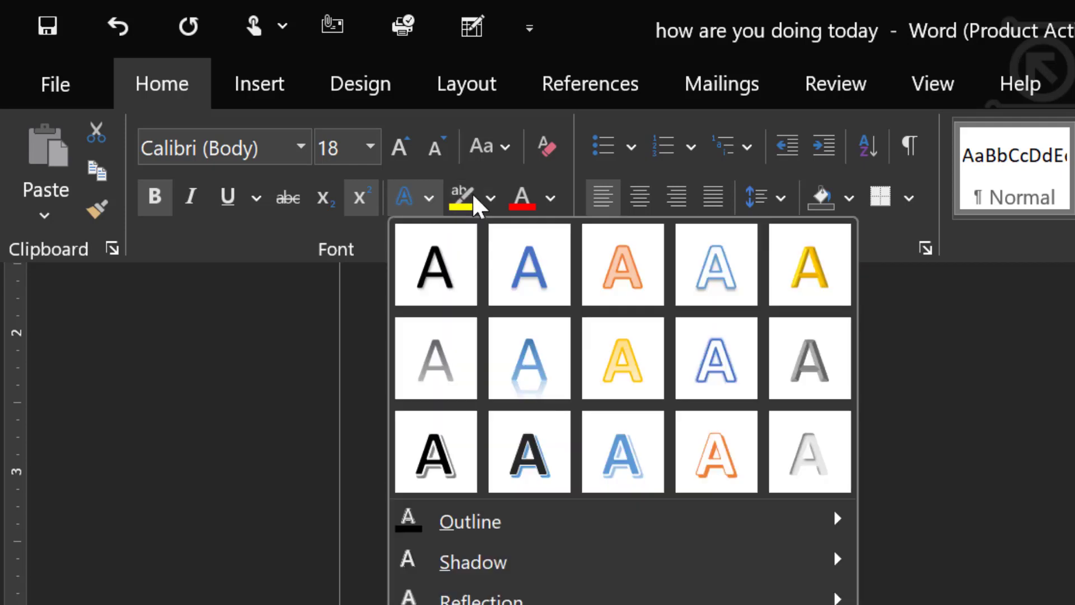
pyautogui.click(375, 240)
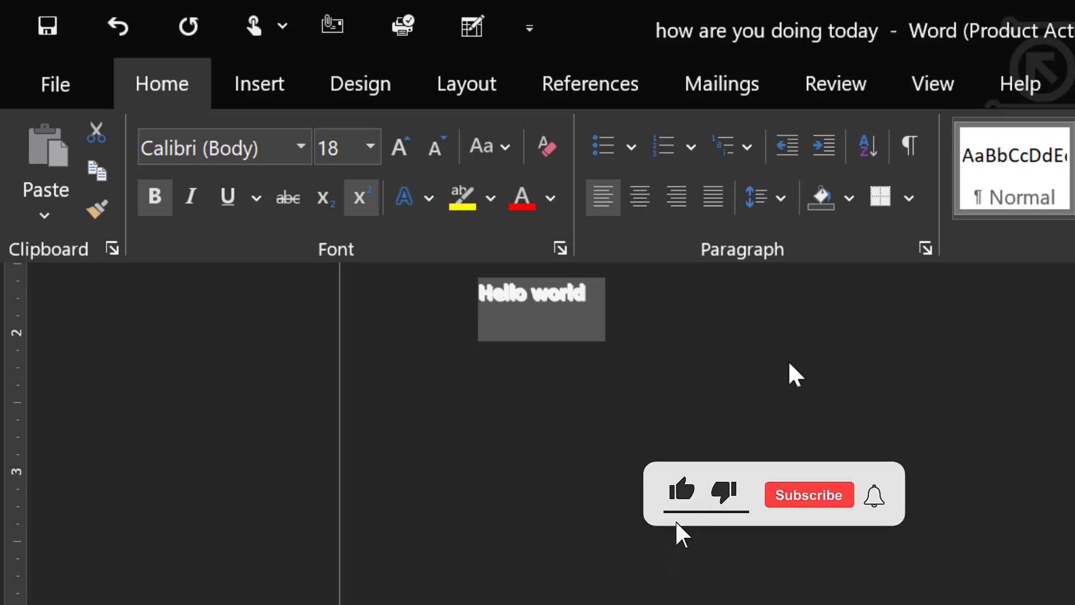
# Deselect "Hello world" and write "I am happy" on a new line below it.
pyautogui.hotkey('ctrl', 'F1')
pyautogui.press('Right')
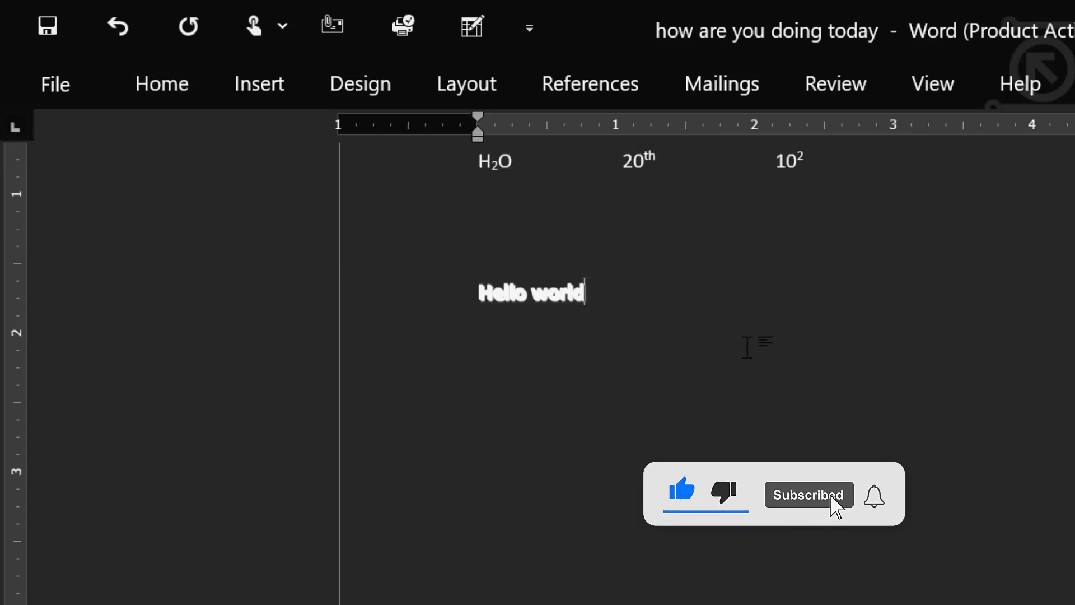
pyautogui.write('k')
pyautogui.press('BackSpace')
pyautogui.press('BackSpace')
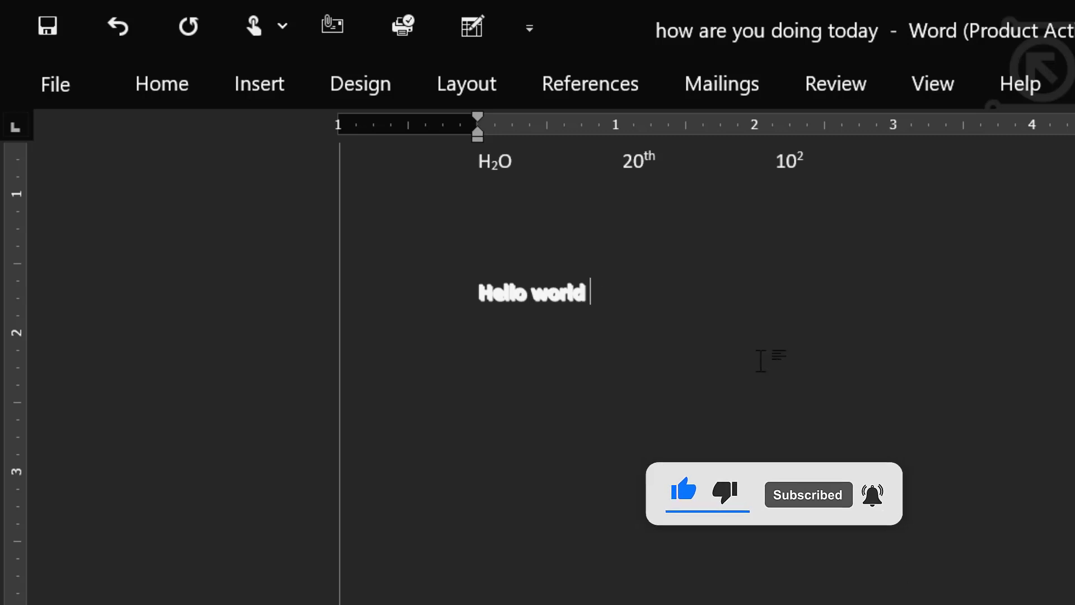
pyautogui.click(205, 95)
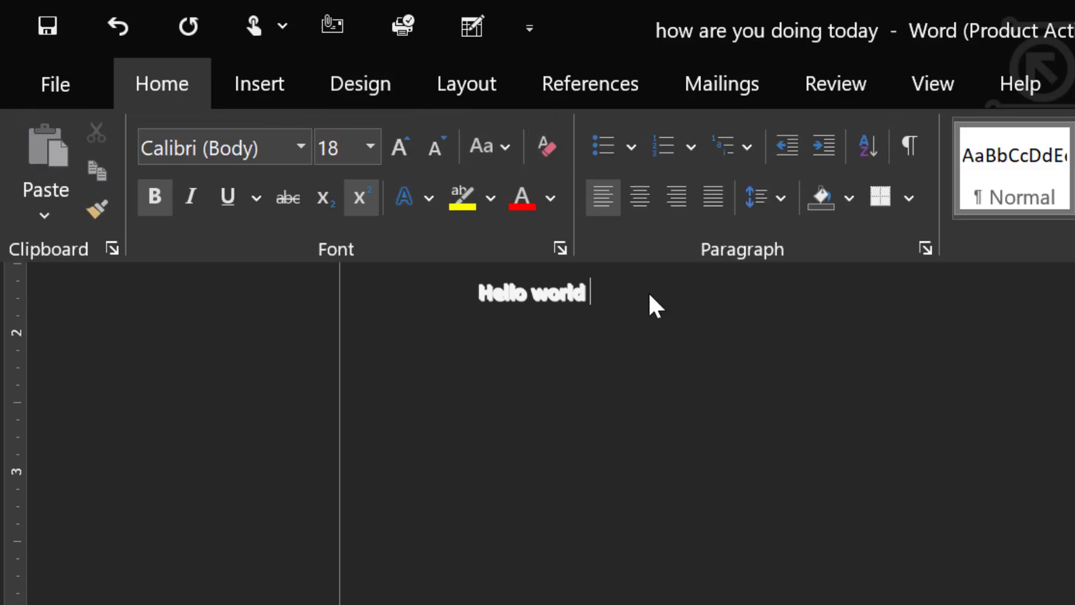
pyautogui.press('Return')
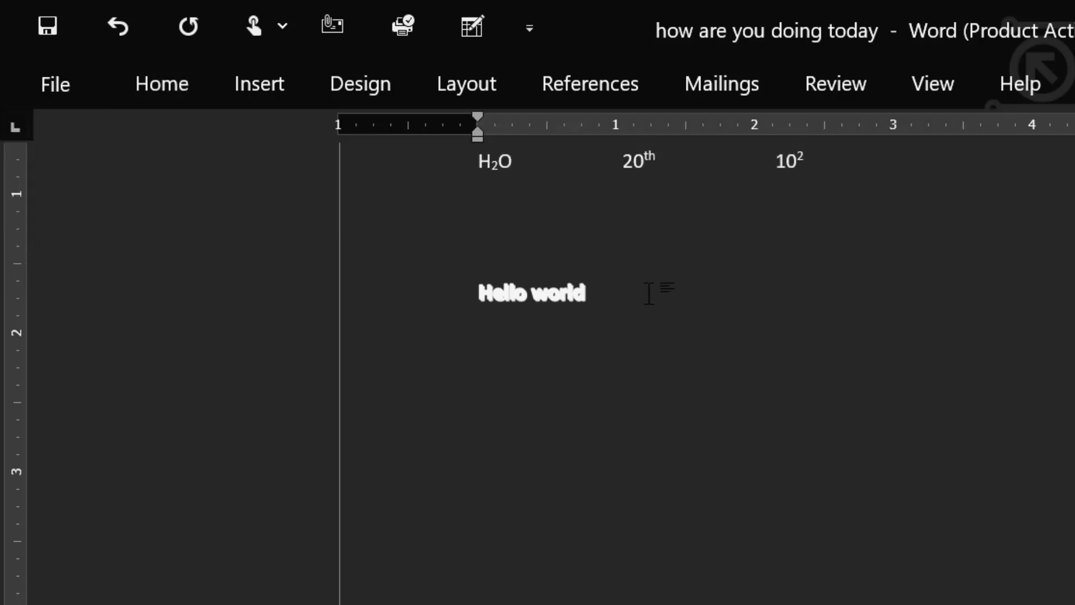
pyautogui.scroll(-1, 487, 325)
pyautogui.write('I am ')
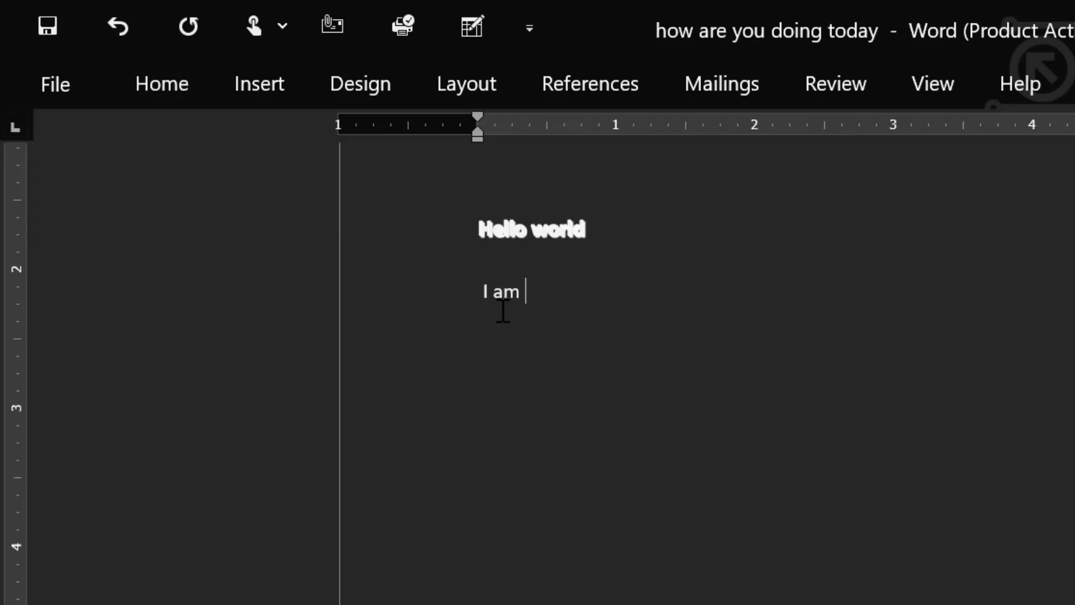
pyautogui.write('happy')
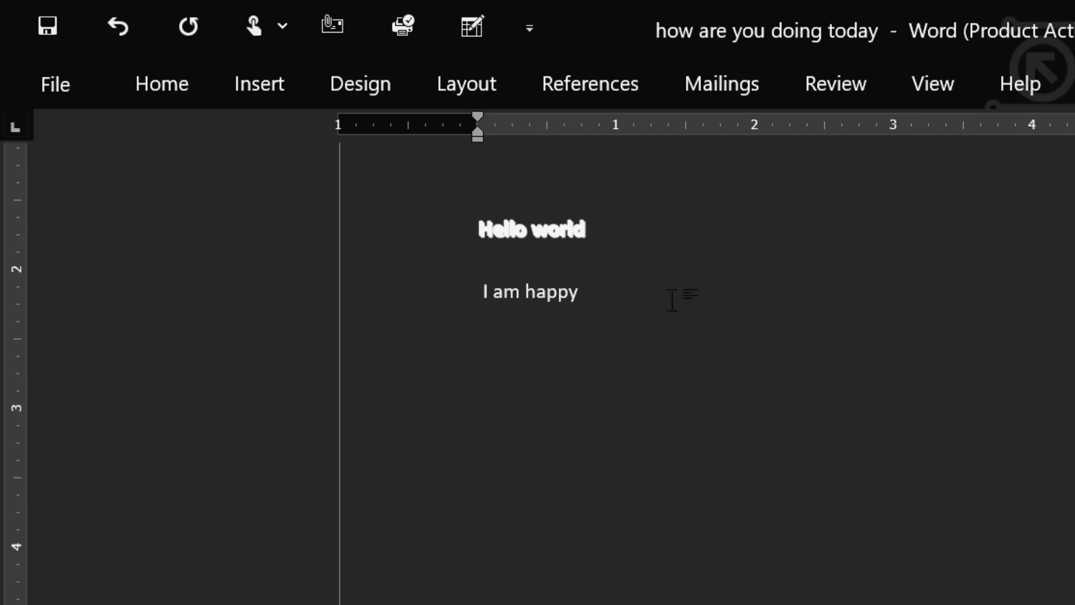
# Highlight the words "am" and "happy" in yellow in the line below "Hello world".
pyautogui.click(187, 92)
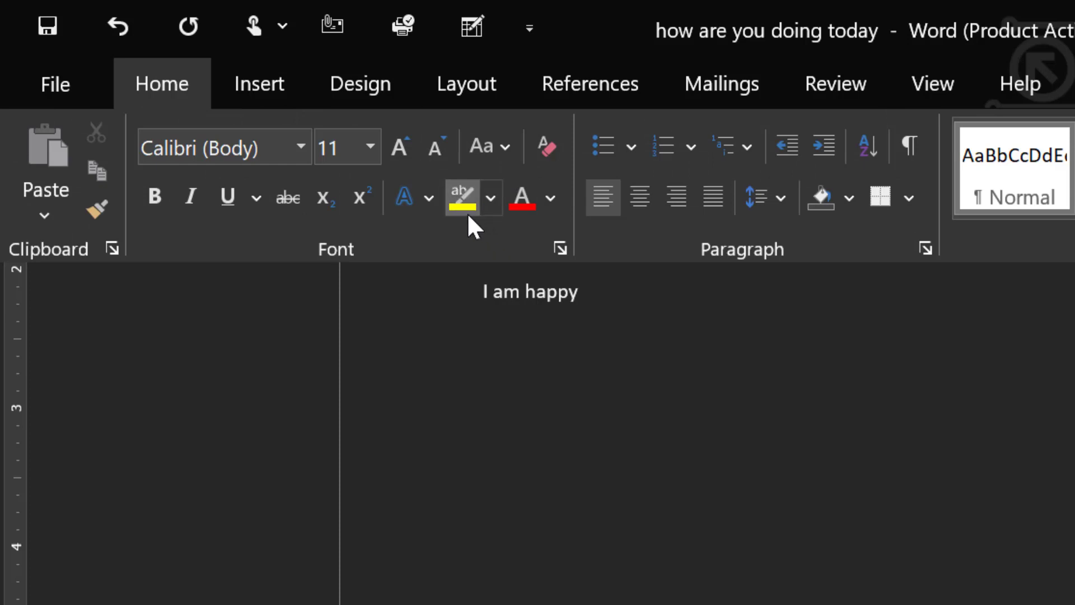
pyautogui.click(581, 295)
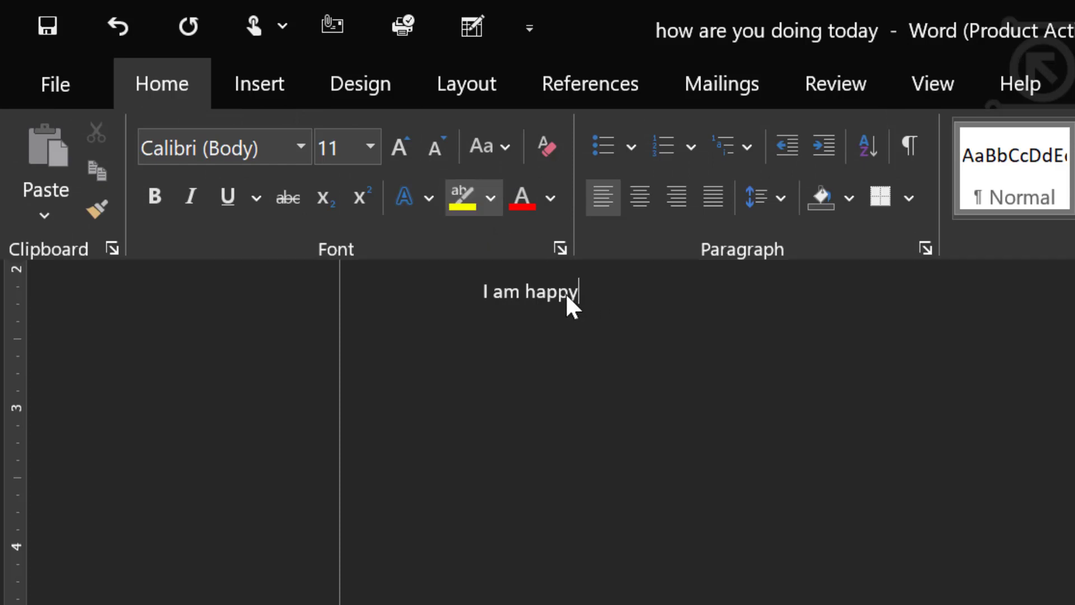
pyautogui.doubleClick(506, 291)
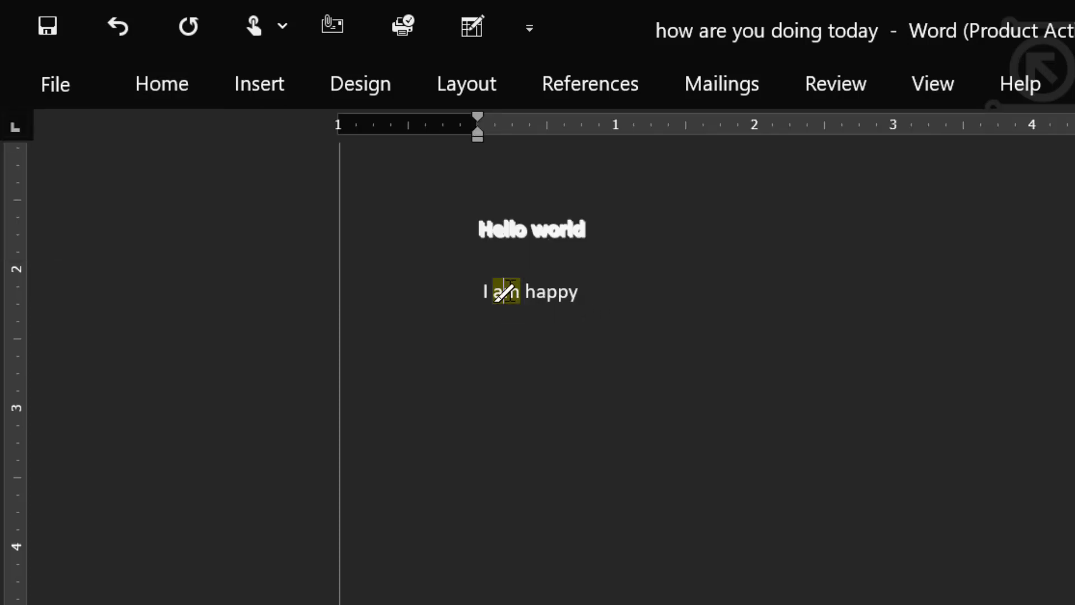
pyautogui.click(192, 89)
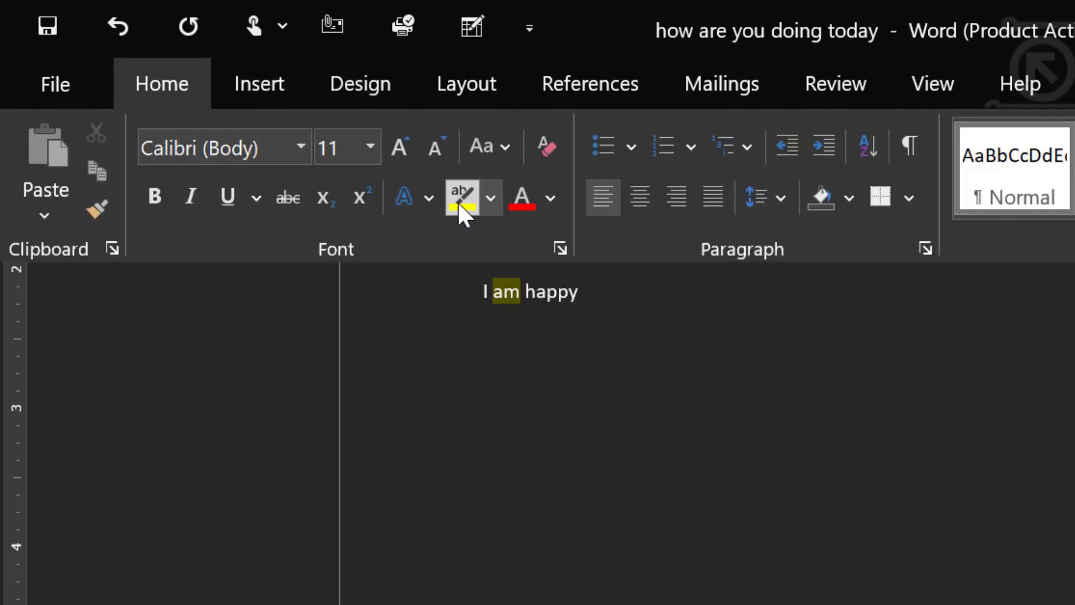
pyautogui.click(458, 200)
pyautogui.click(616, 315)
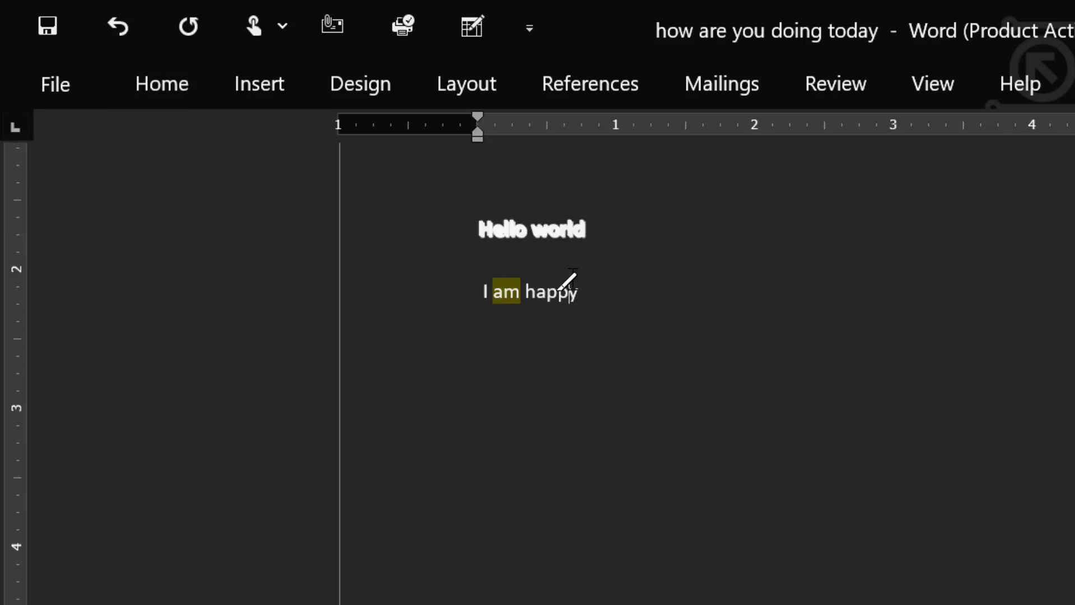
pyautogui.doubleClick(568, 296)
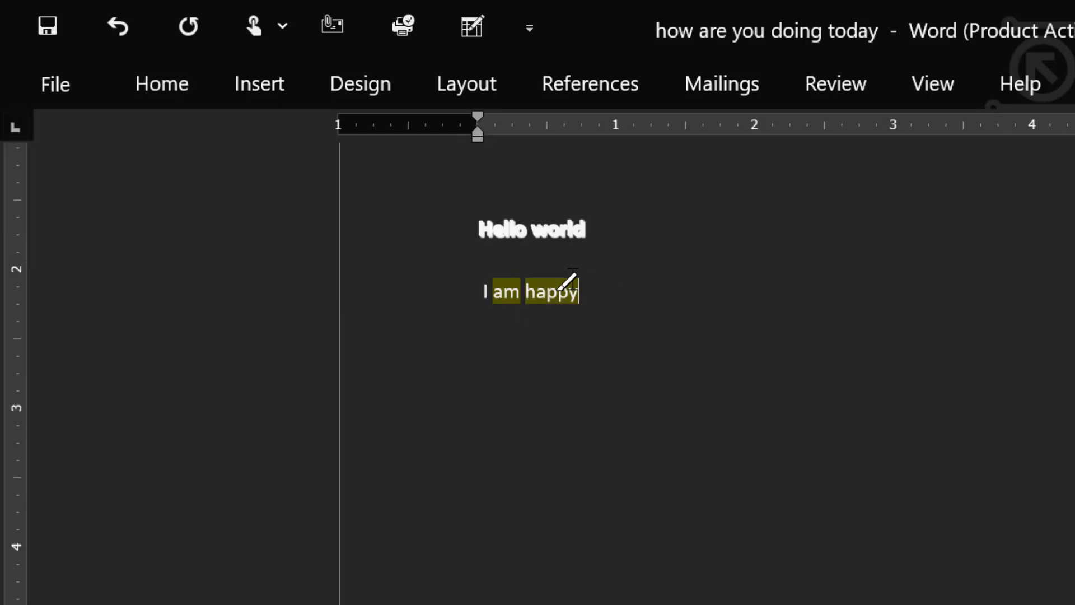
# Change the highlight of "happy" to red, and remove the highlighting from the "I am happy" line.
pyautogui.tripleClick(503, 283)
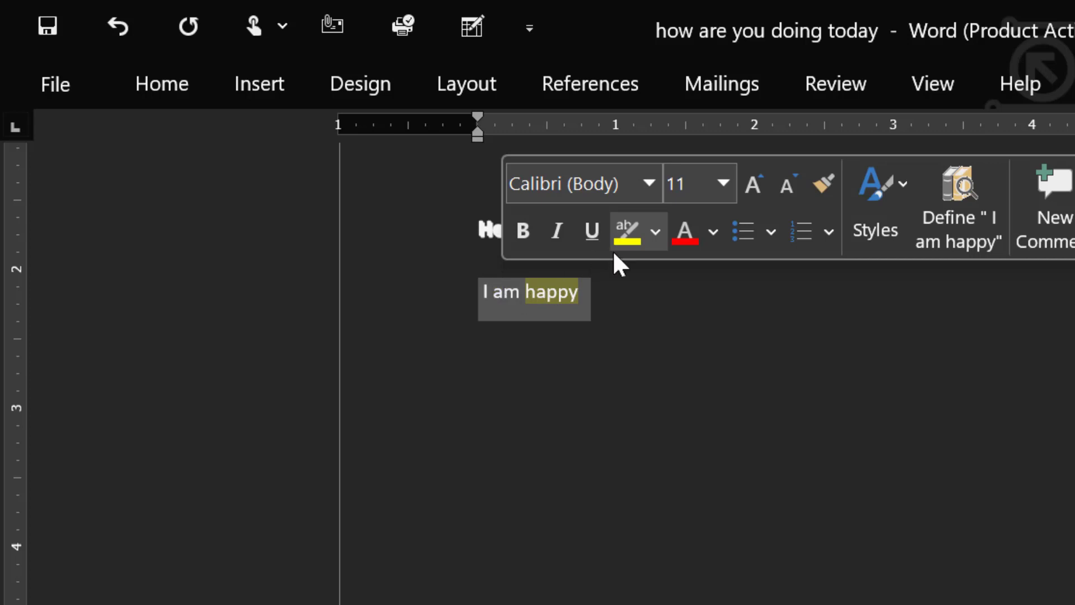
pyautogui.click(654, 236)
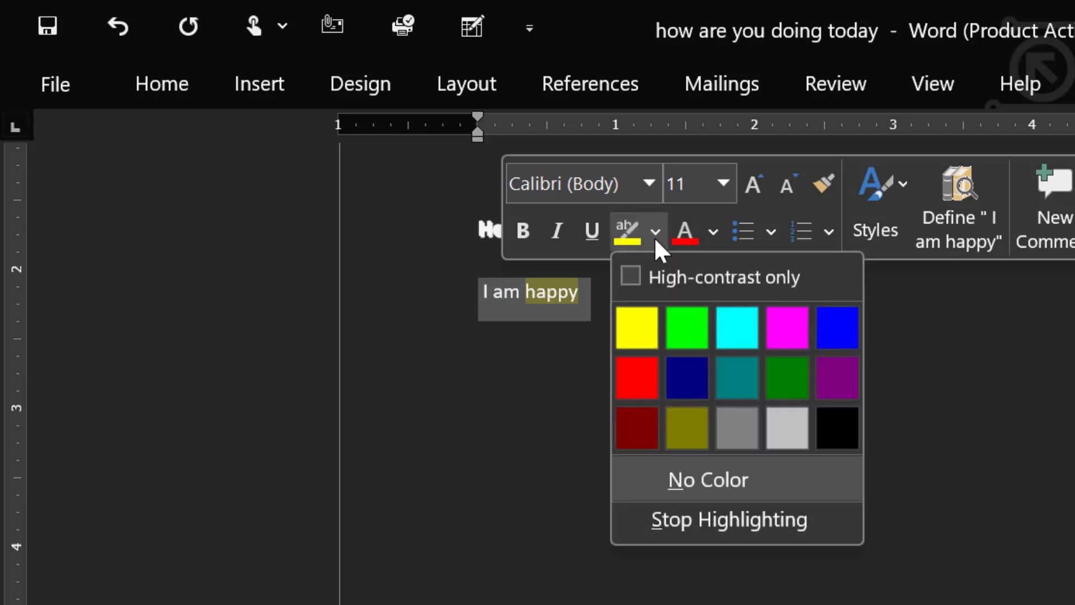
pyautogui.click(635, 377)
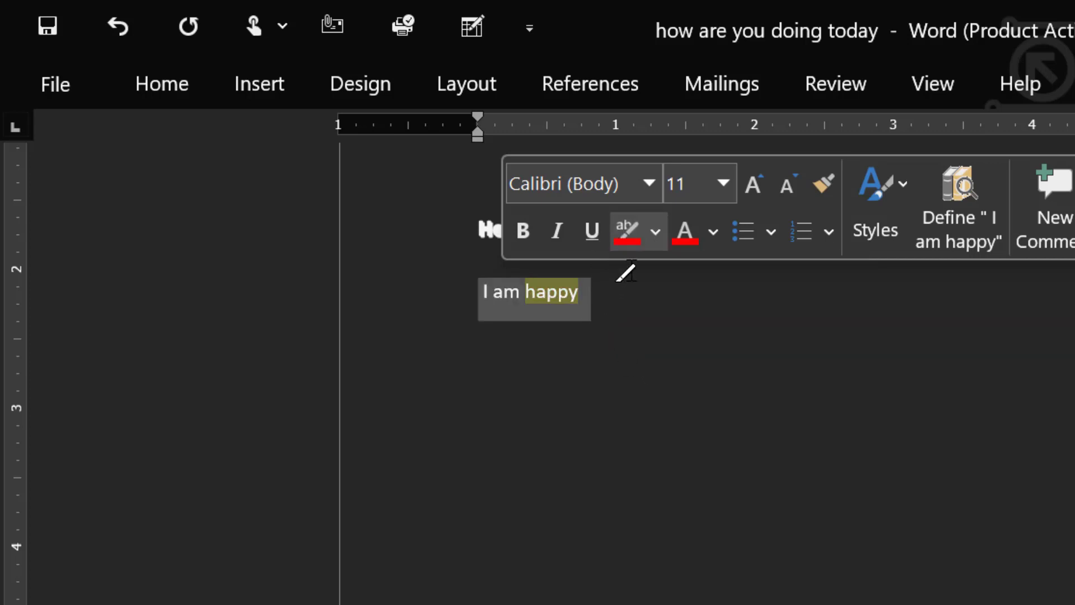
pyautogui.click(551, 289)
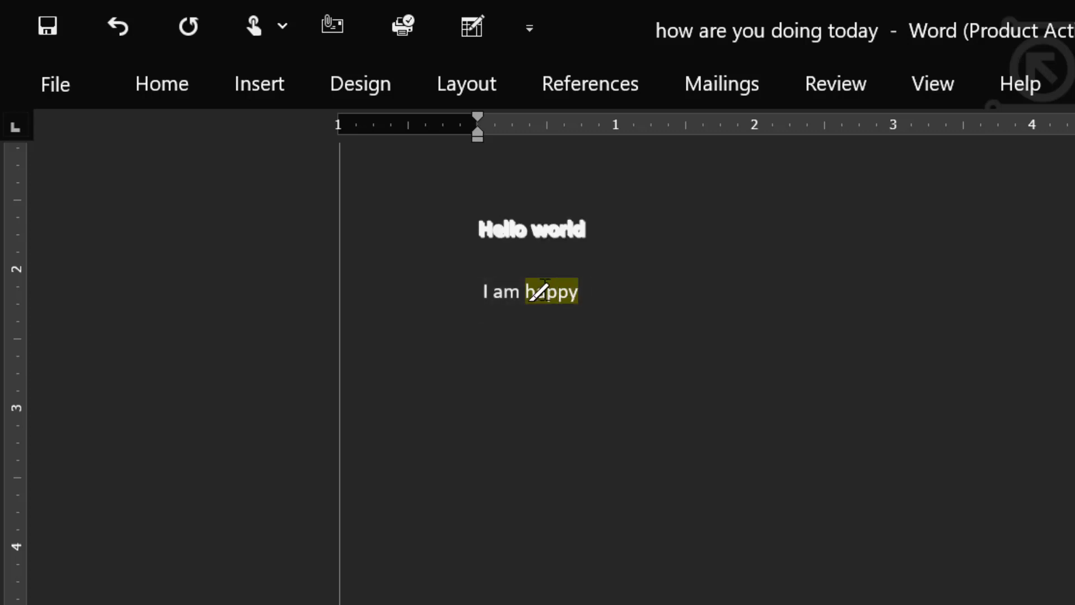
pyautogui.doubleClick(547, 288)
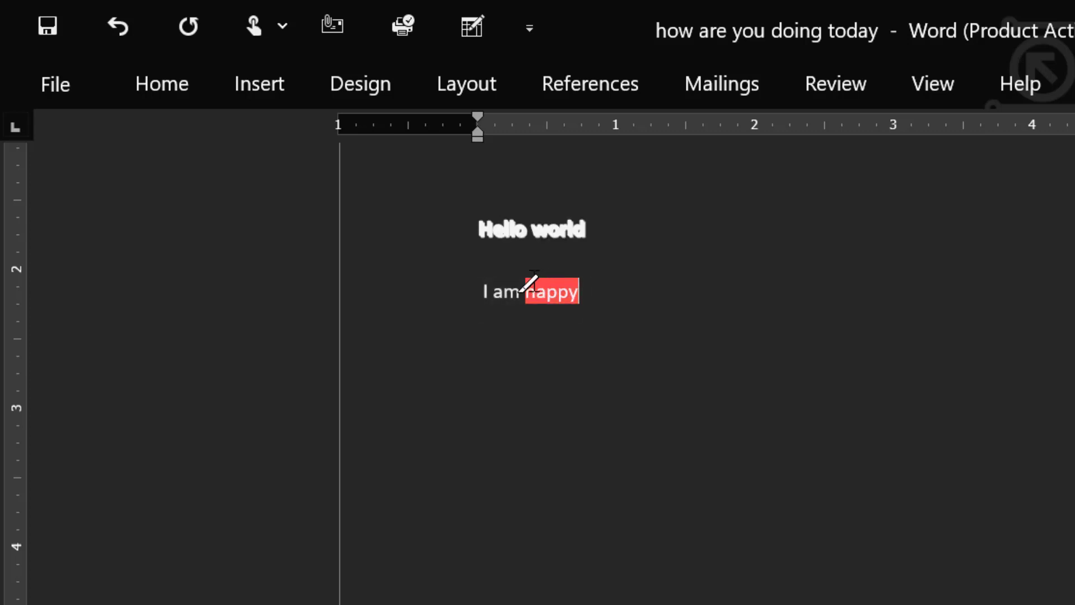
pyautogui.click(525, 289)
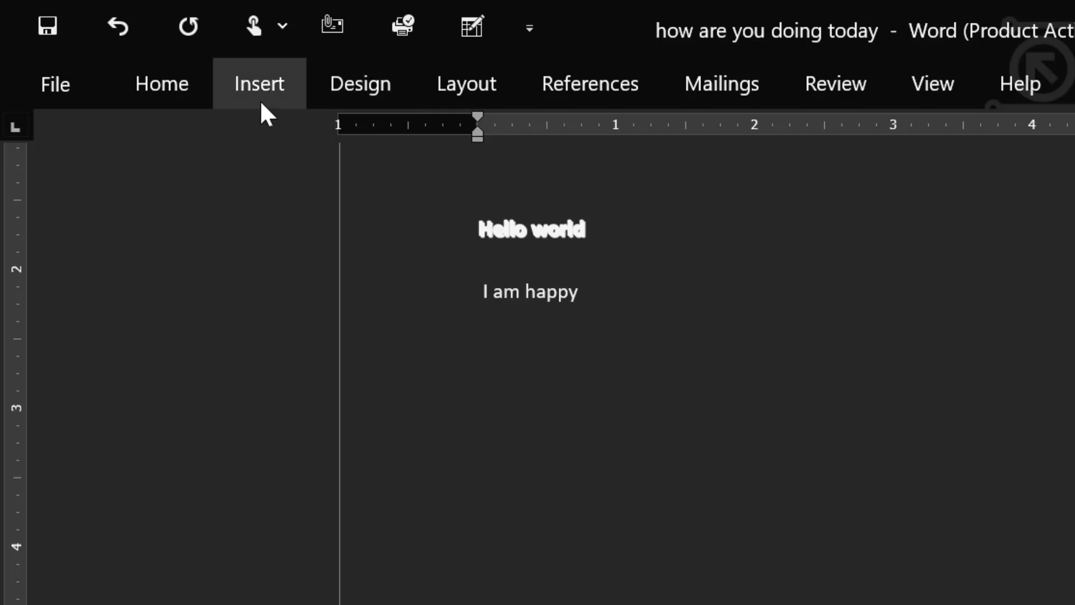
# Set the font colour of the whole "I am happy" line to red, and change it to white.
pyautogui.click(179, 73)
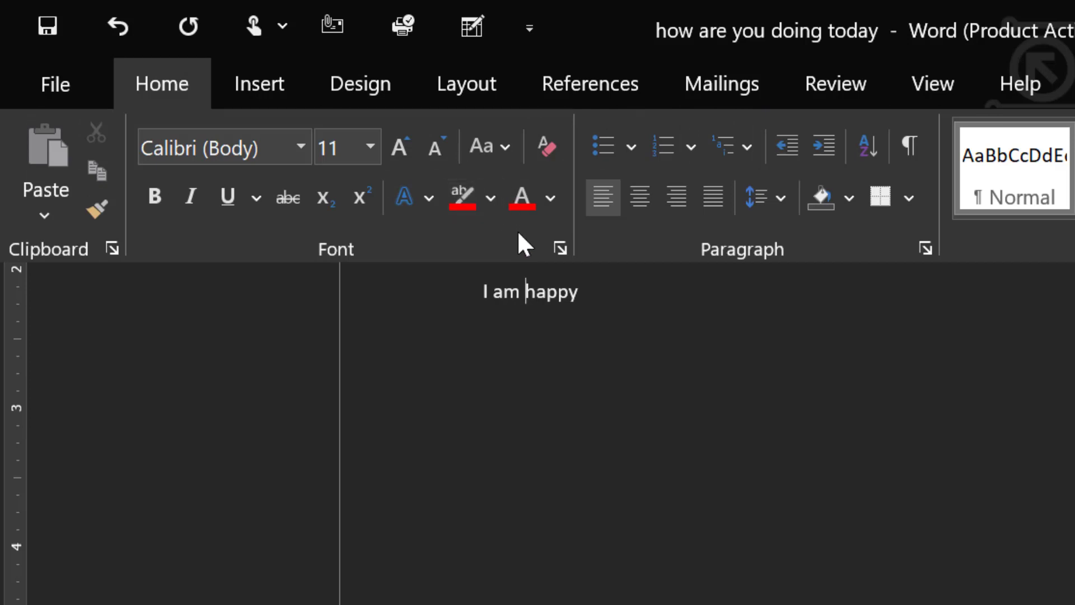
pyautogui.click(599, 291)
pyautogui.tripleClick(484, 289)
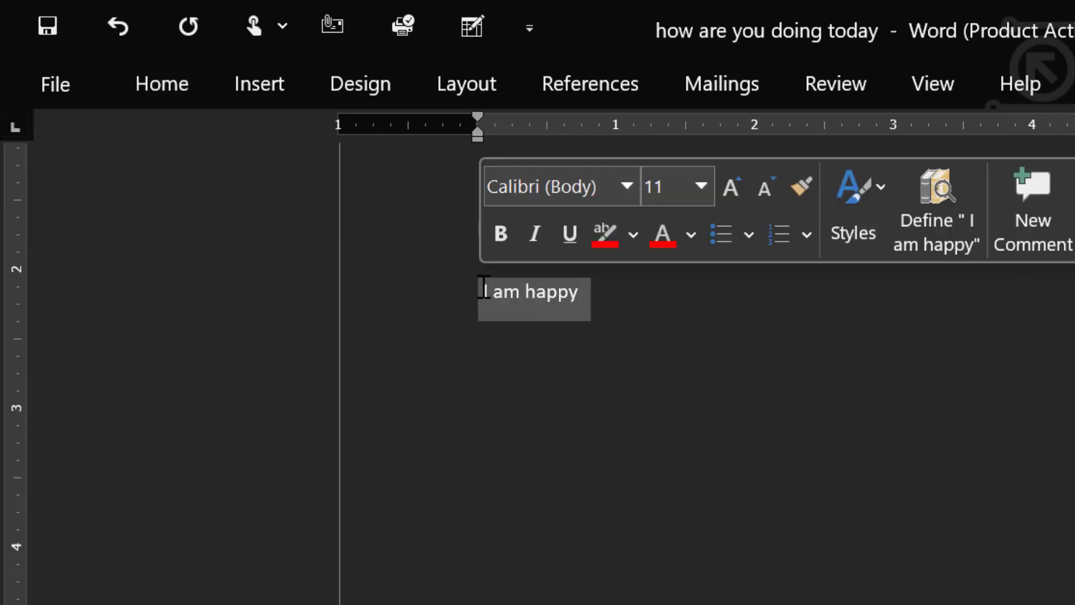
pyautogui.click(674, 235)
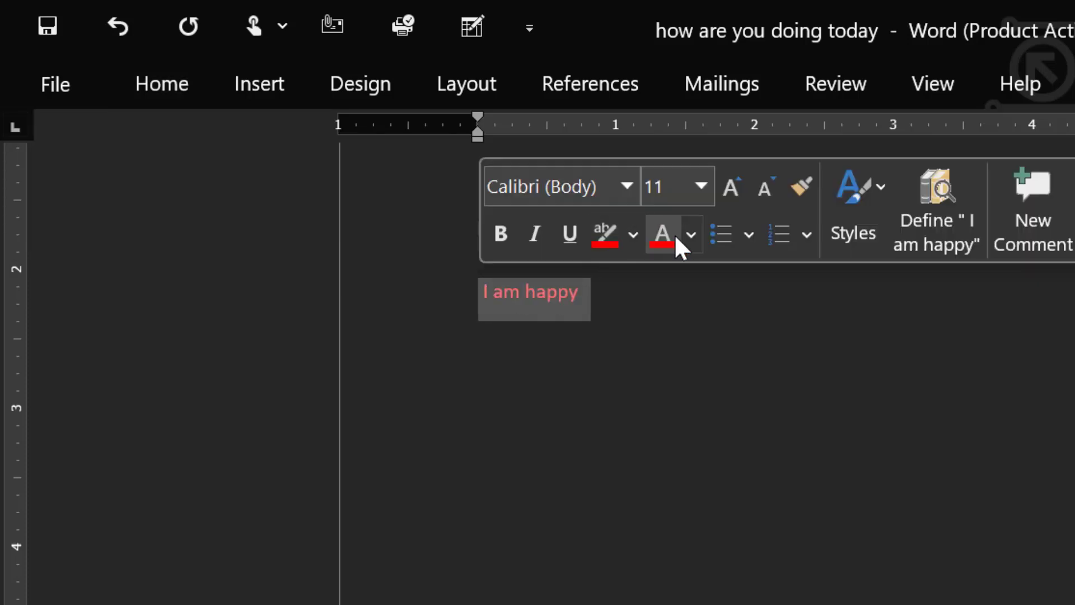
pyautogui.click(690, 235)
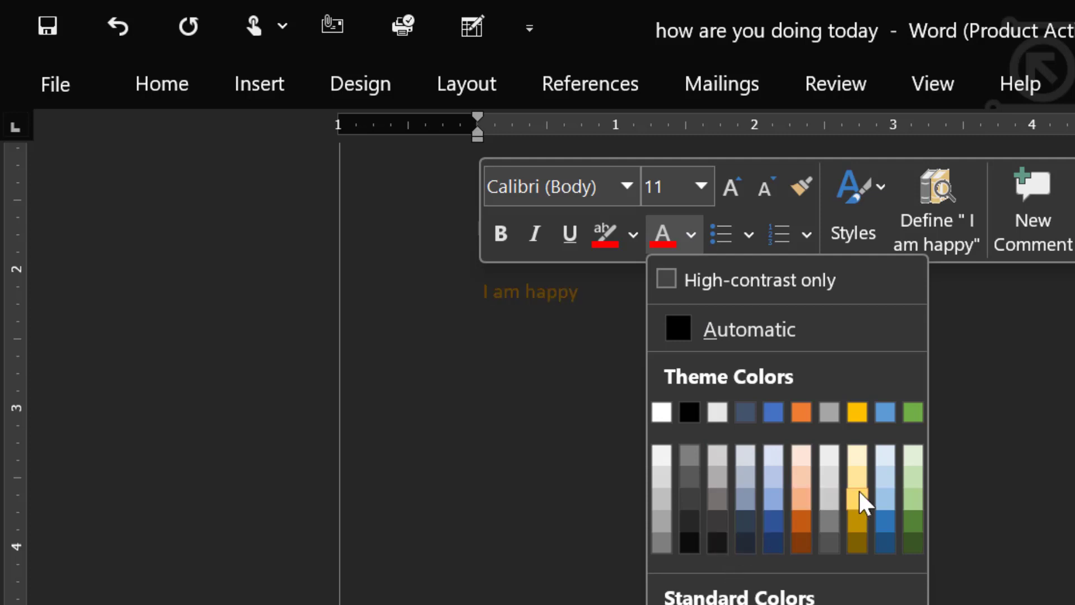
pyautogui.click(661, 414)
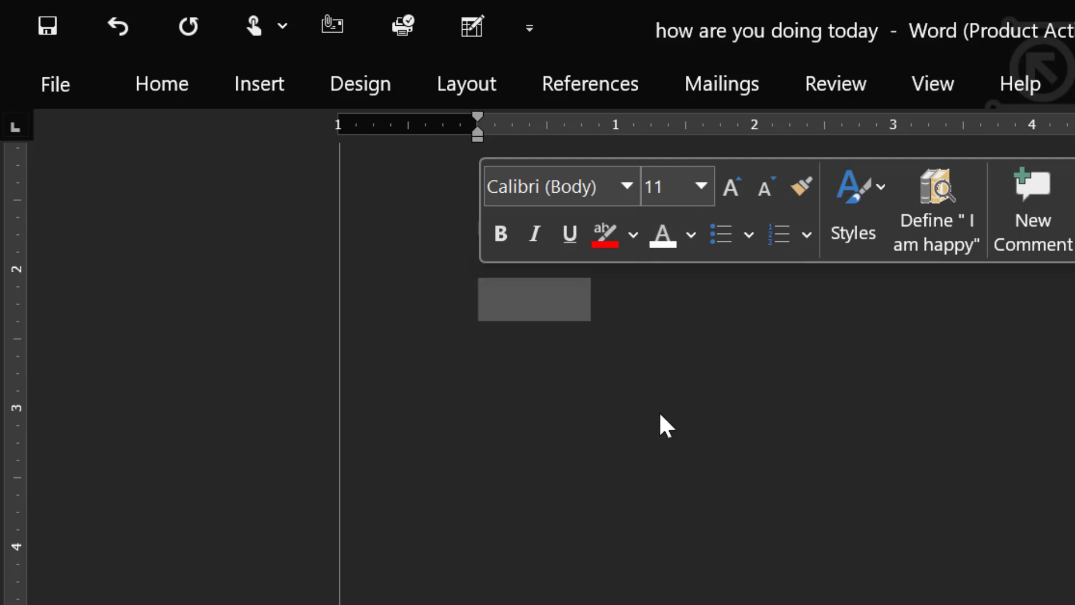
# Set the font colour of "I am happy" to the lighter blue base theme colour and deselect the text.
pyautogui.click(638, 322)
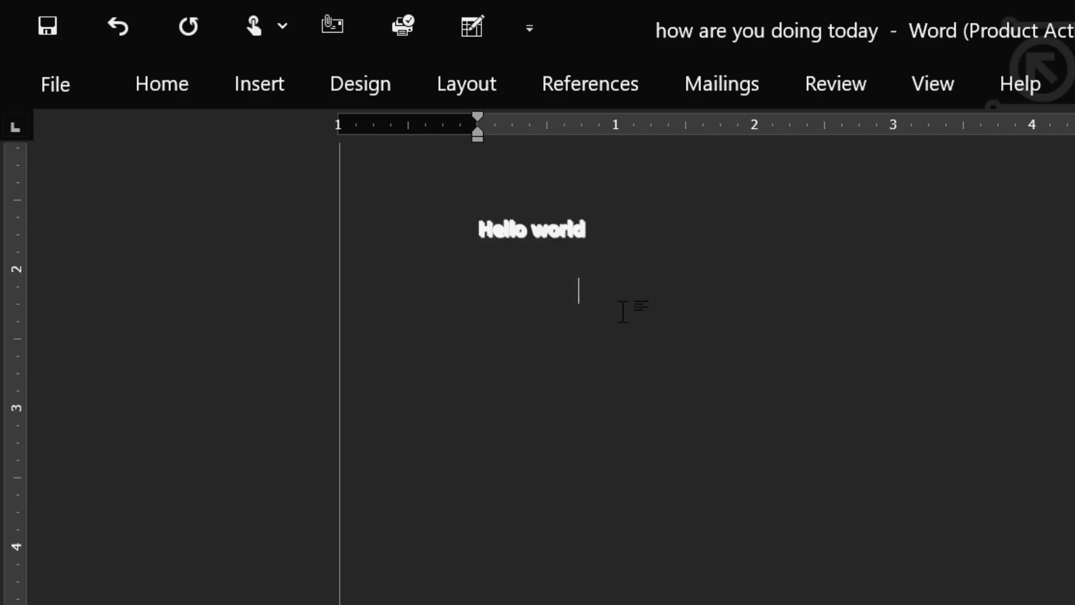
pyautogui.moveTo(578, 302); pyautogui.dragTo(485, 300)
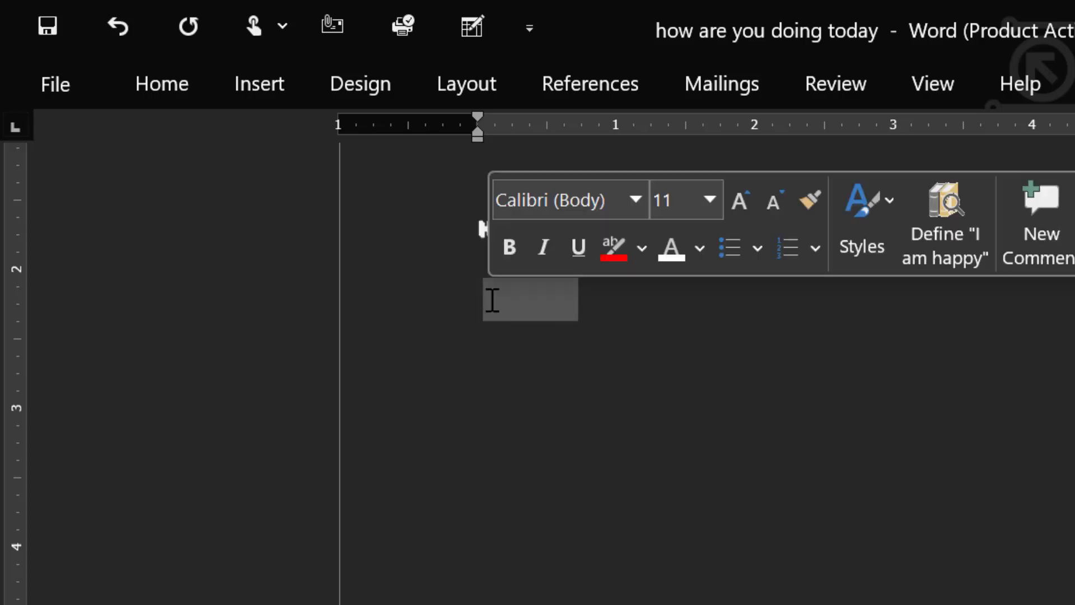
pyautogui.click(700, 250)
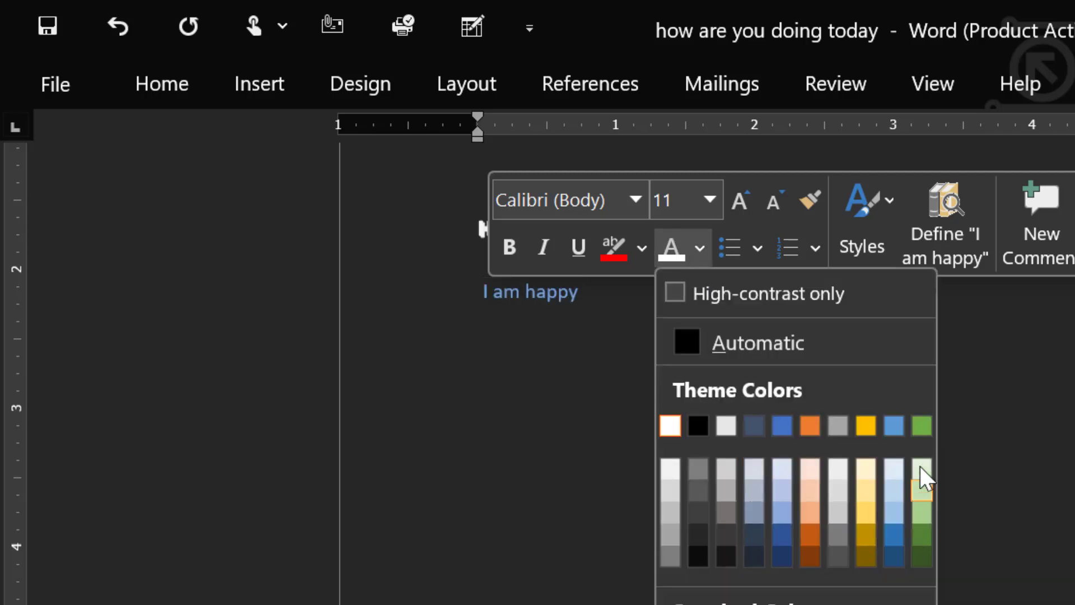
pyautogui.click(894, 427)
pyautogui.click(901, 430)
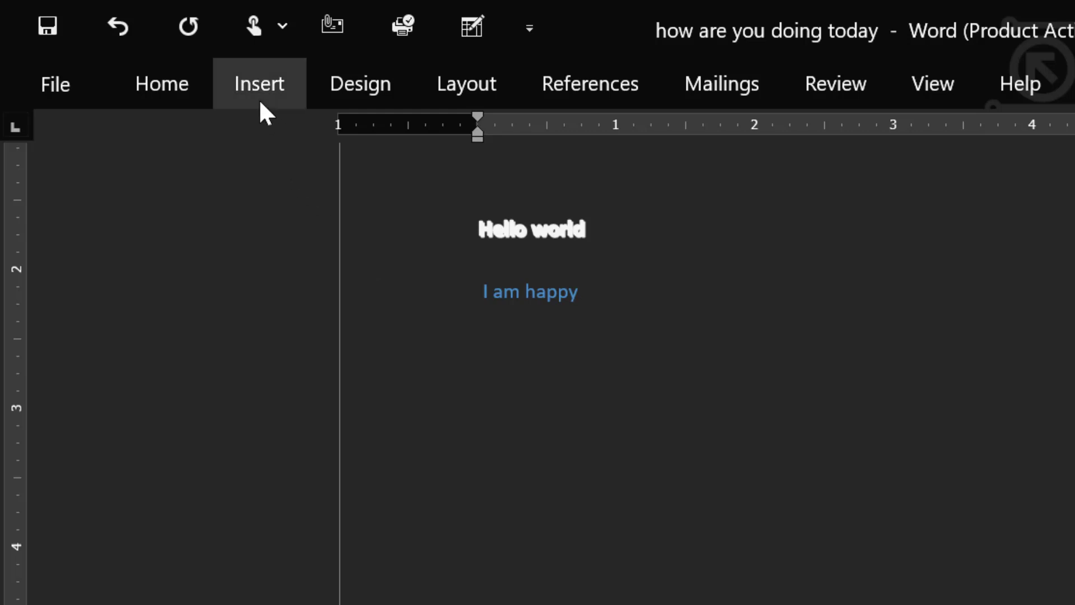
# Open the Font dialog to view its font, style, size and effects options, and close it unchanged.
pyautogui.click(196, 98)
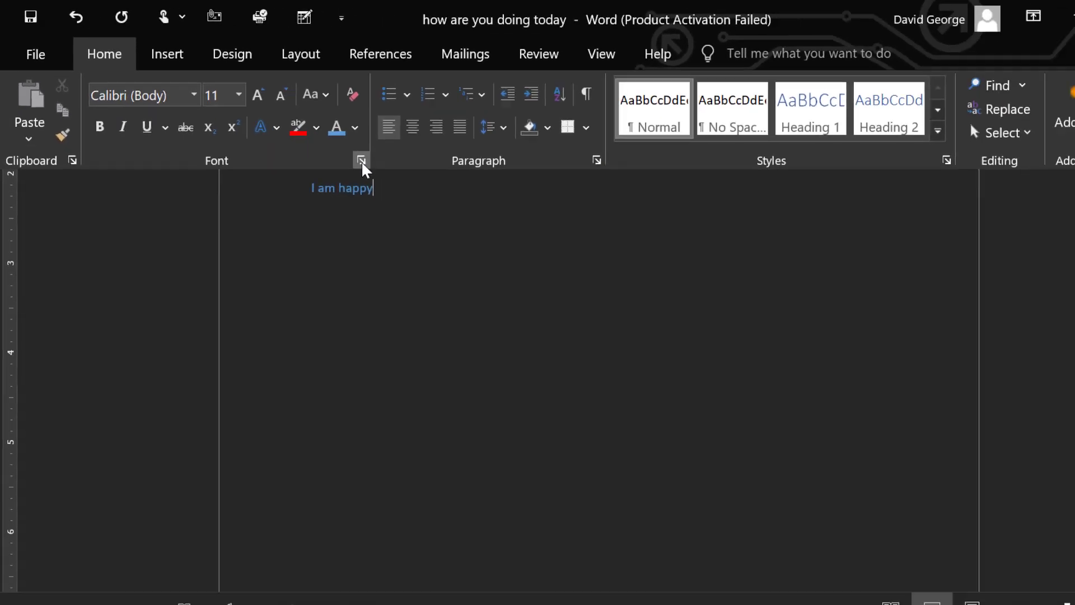
pyautogui.click(560, 248)
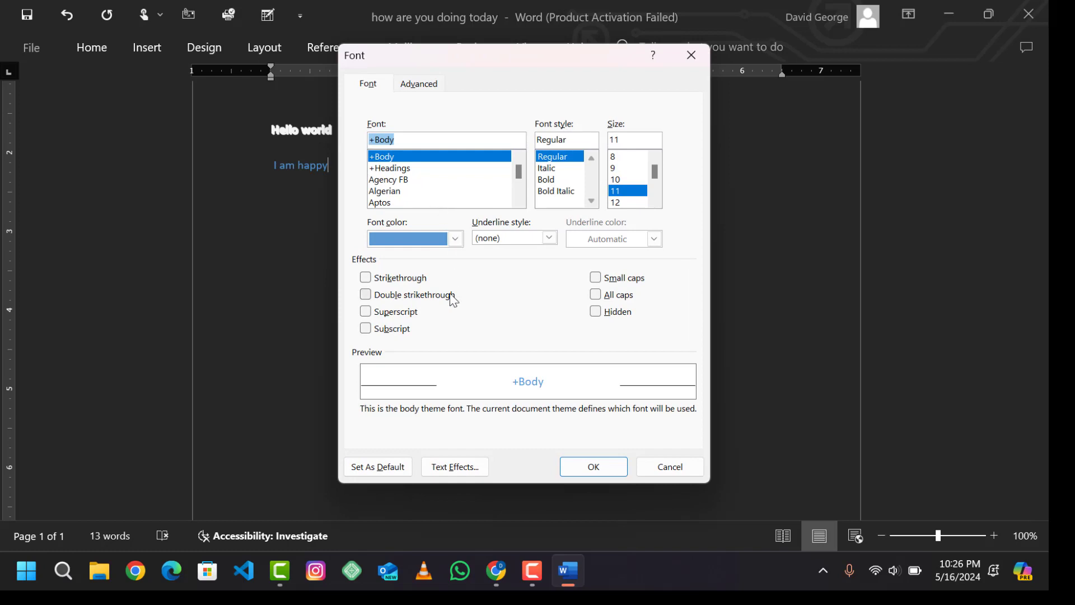
pyautogui.click(690, 63)
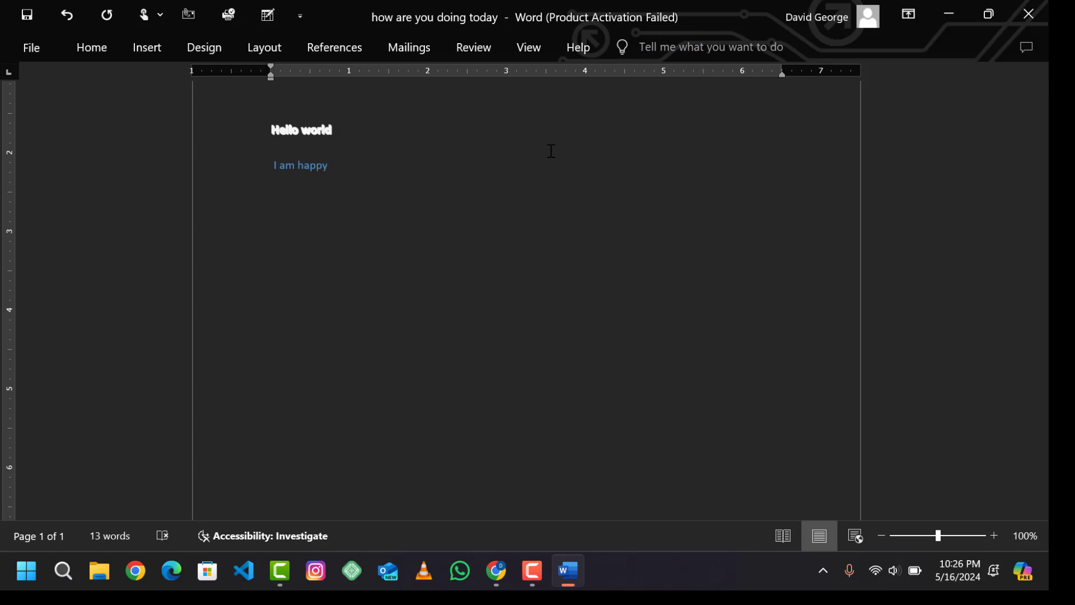
# Add a new line reading "N2000" directly below the "I am happy" line.
pyautogui.press('Return')
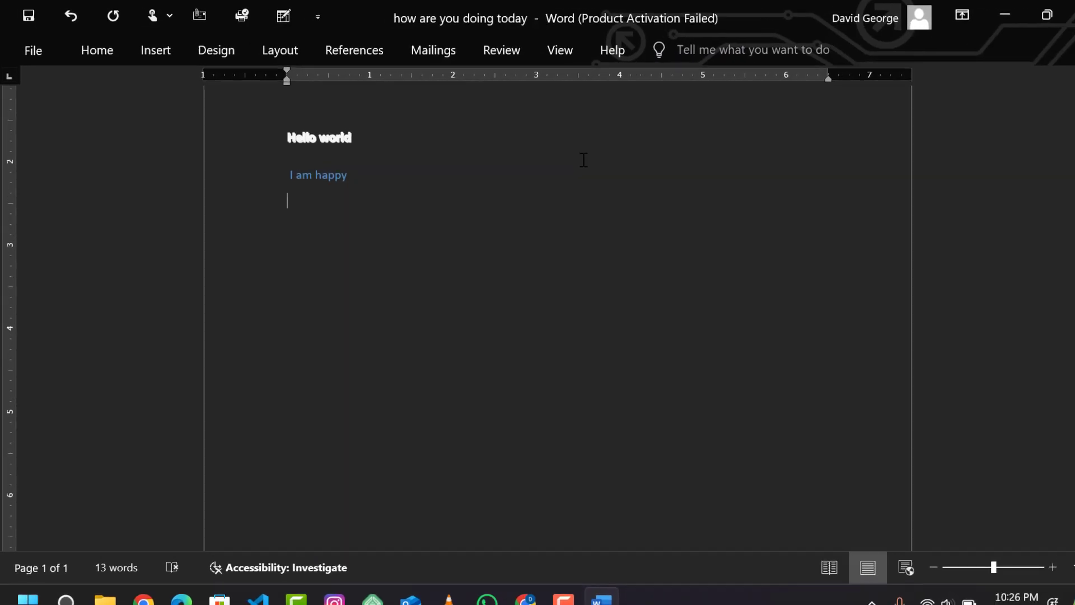
pyautogui.write('N')
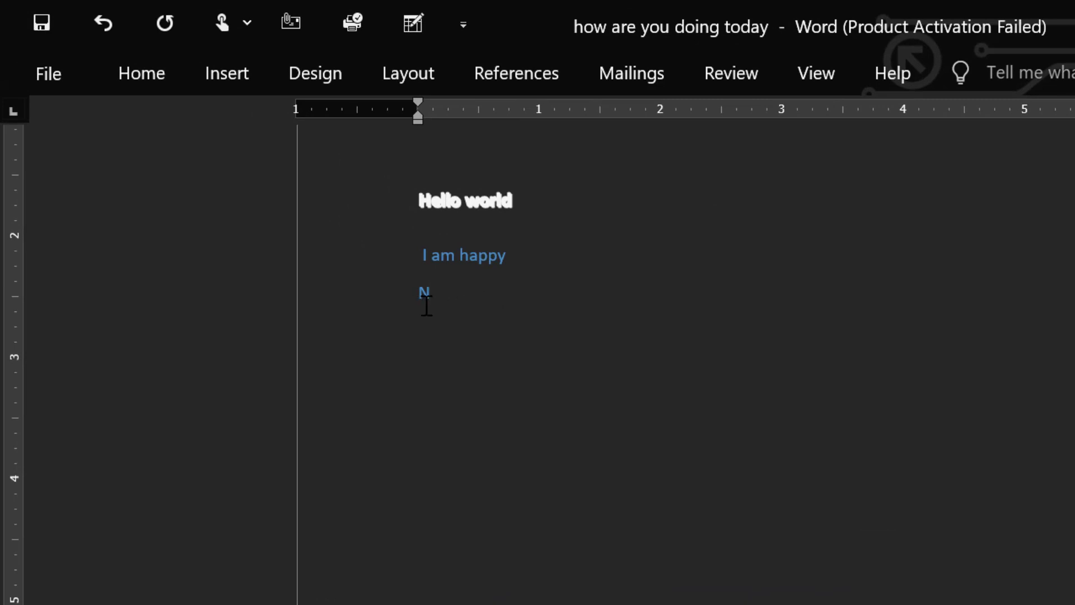
pyautogui.write('2000')
# Apply single strikethrough to only the letter N of "N2000", enlarge the page zoom, and deselect the text.
pyautogui.doubleClick(429, 297)
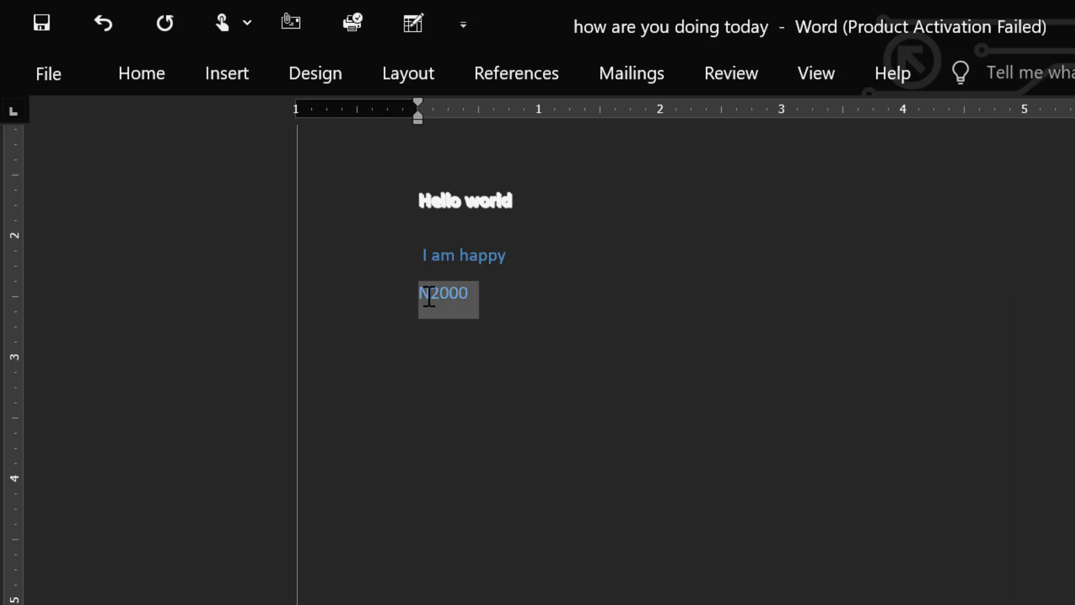
pyautogui.click(427, 294)
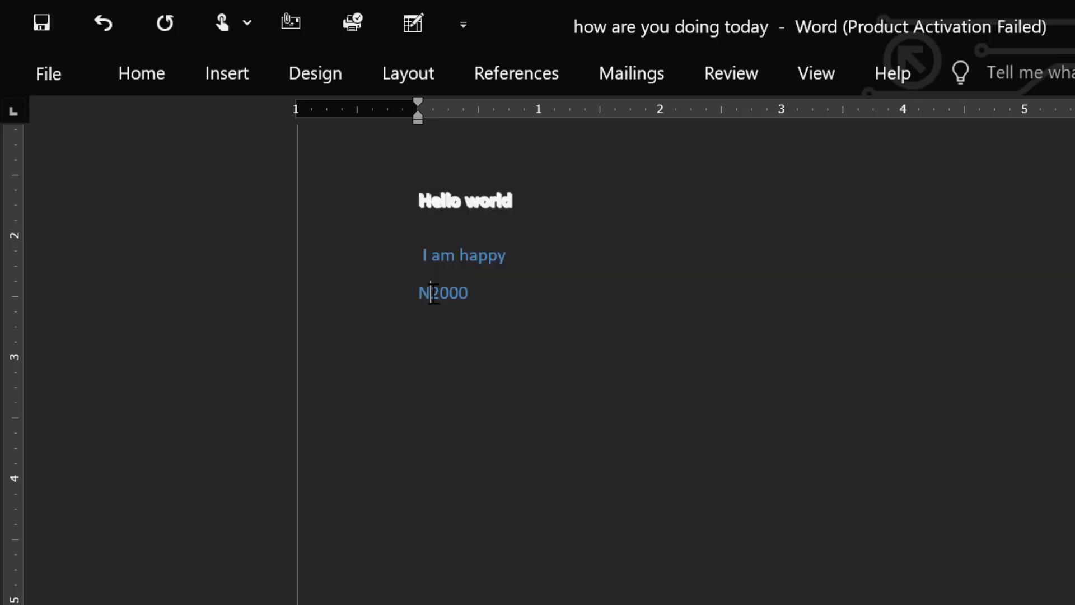
pyautogui.moveTo(433, 295); pyautogui.dragTo(419, 295)
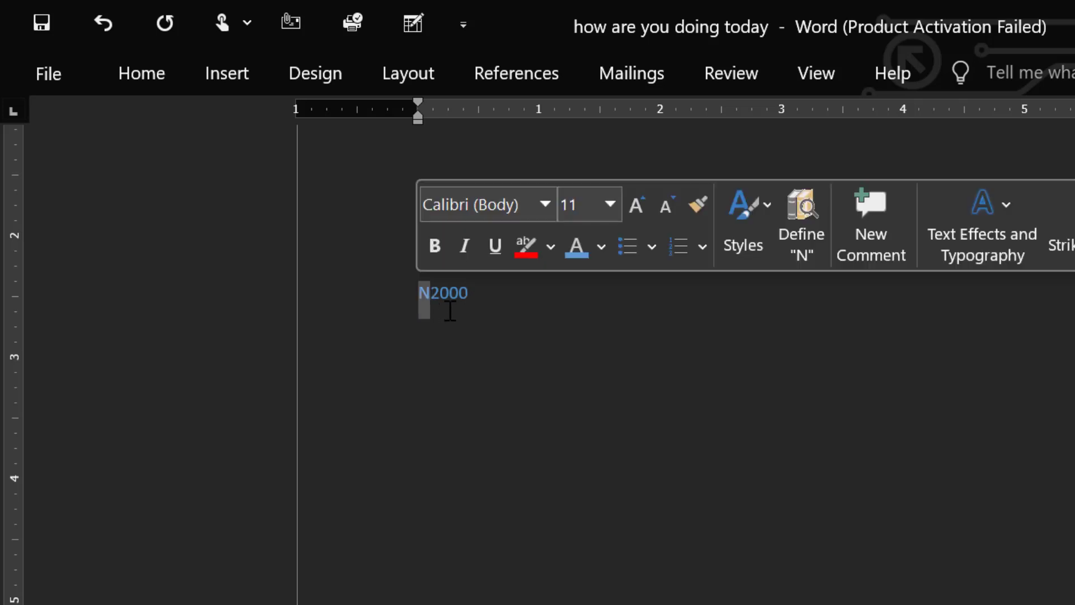
pyautogui.click(142, 74)
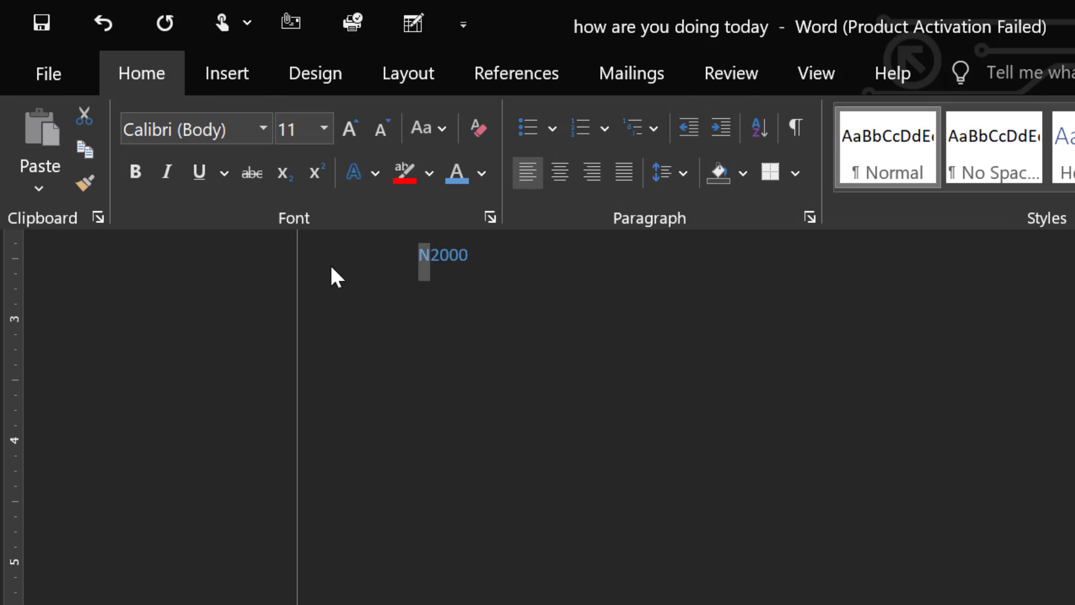
pyautogui.scroll(1, 328, 266)
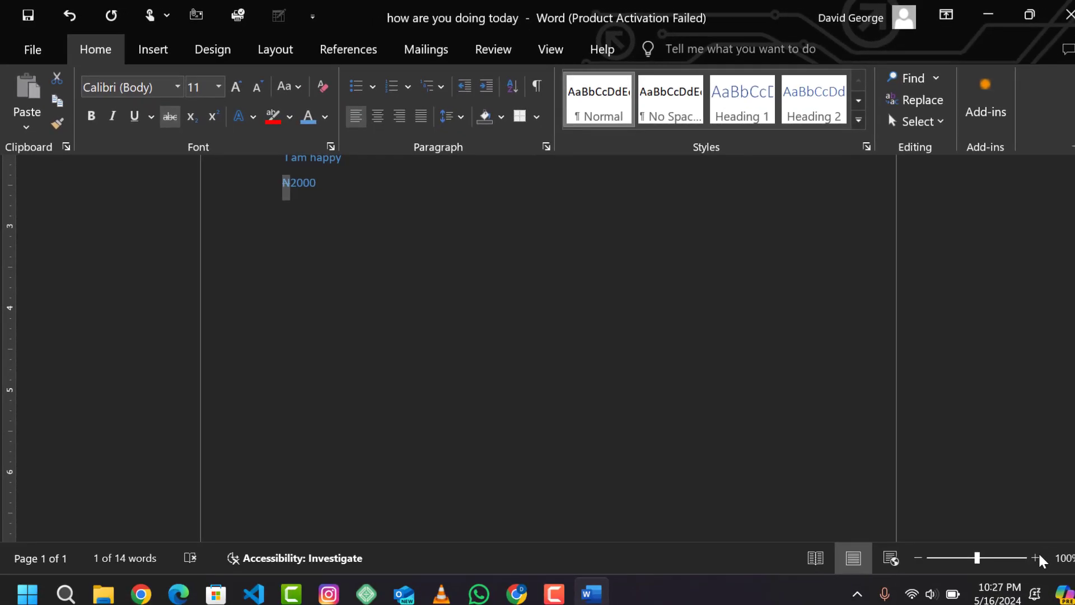
pyautogui.click(1037, 557)
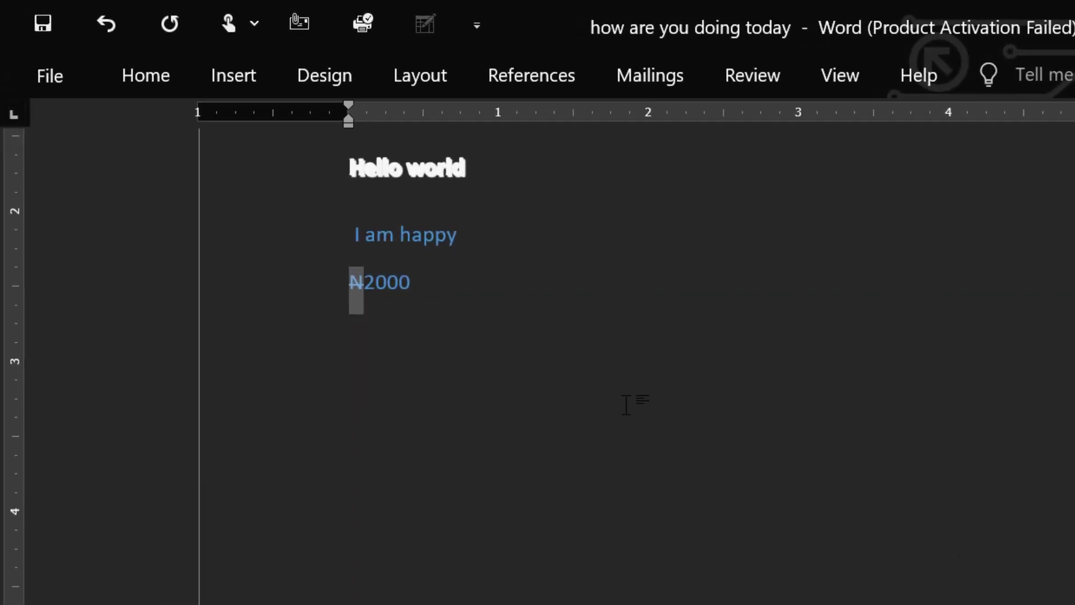
pyautogui.click(485, 288)
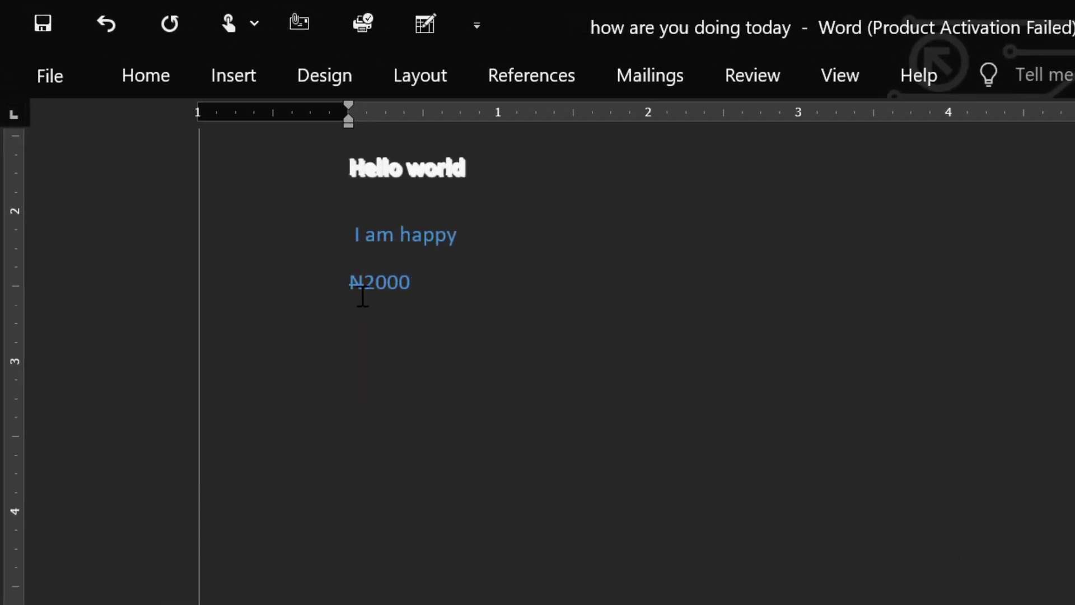
# Replace the strikethrough on the N of "N2000" with the Double strikethrough font effect, and save the document.
pyautogui.moveTo(367, 290); pyautogui.dragTo(347, 289)
pyautogui.click(347, 289)
pyautogui.scroll(2, 637, 364)
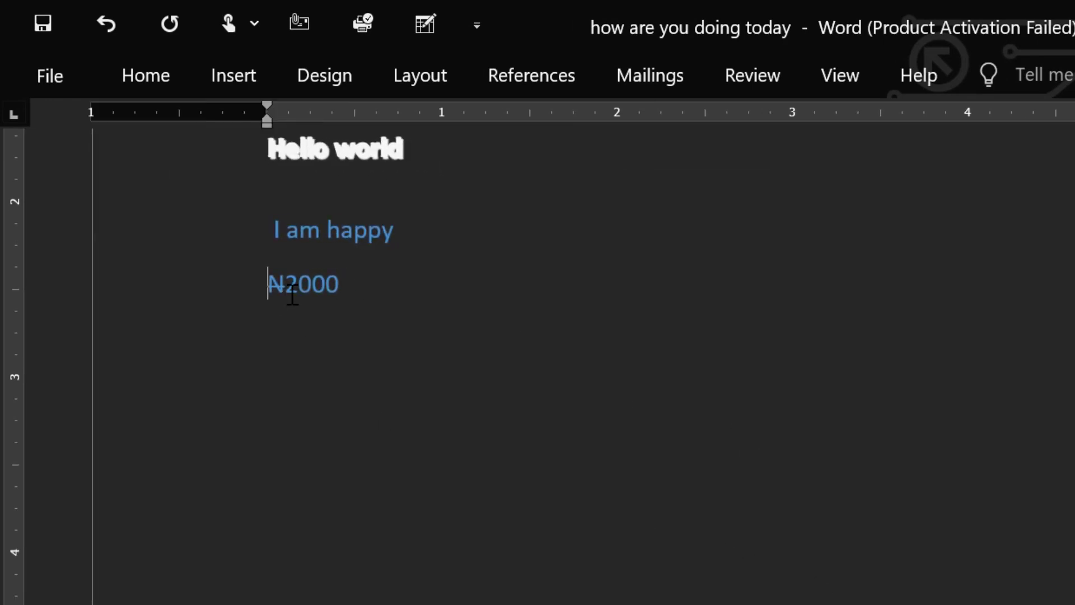
pyautogui.moveTo(269, 284); pyautogui.dragTo(285, 286)
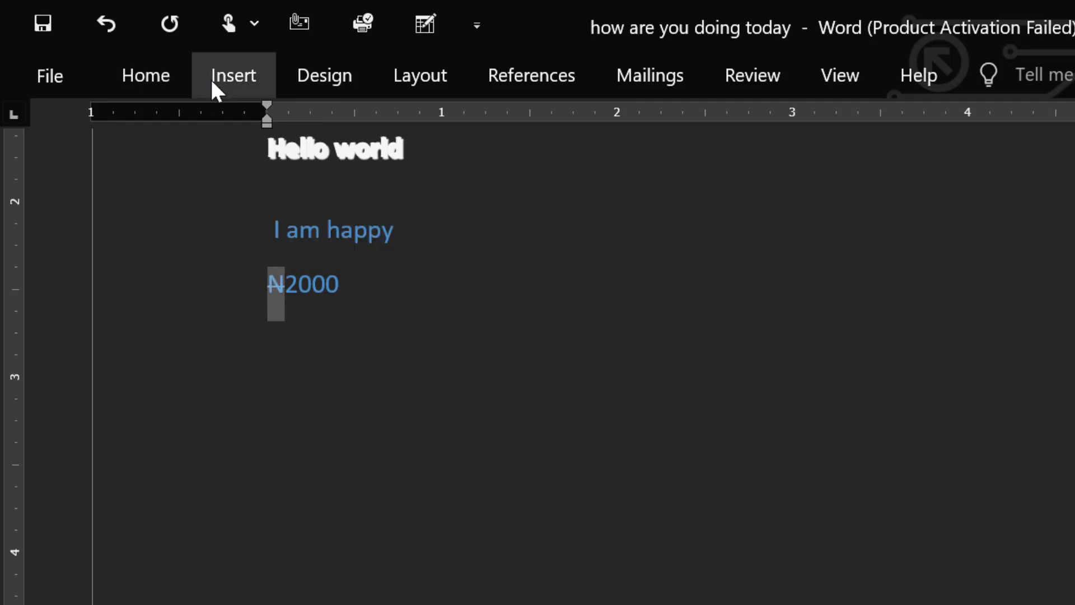
pyautogui.click(162, 80)
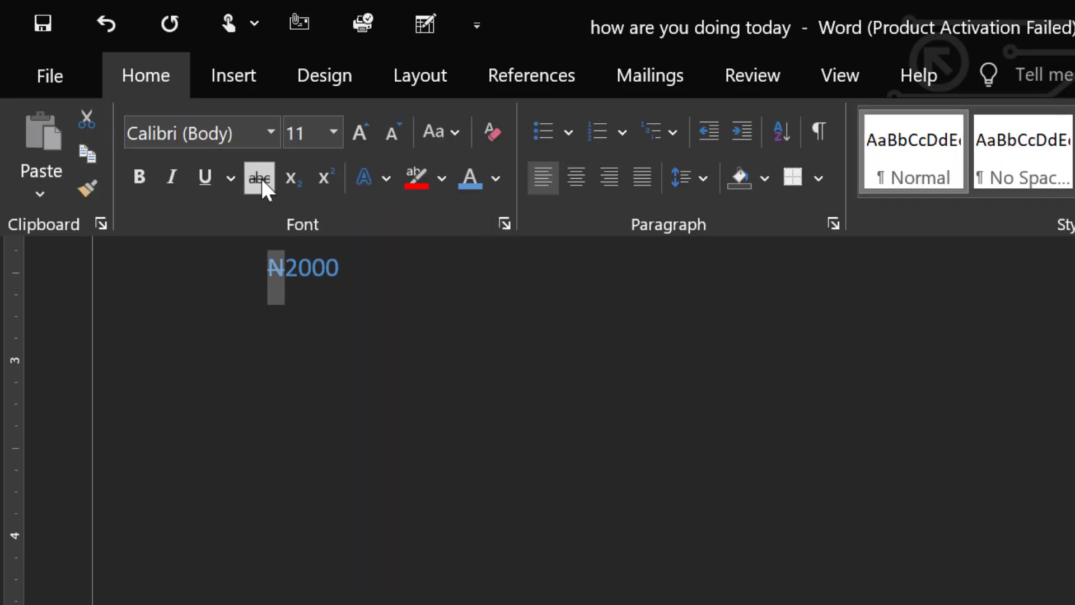
pyautogui.click(501, 224)
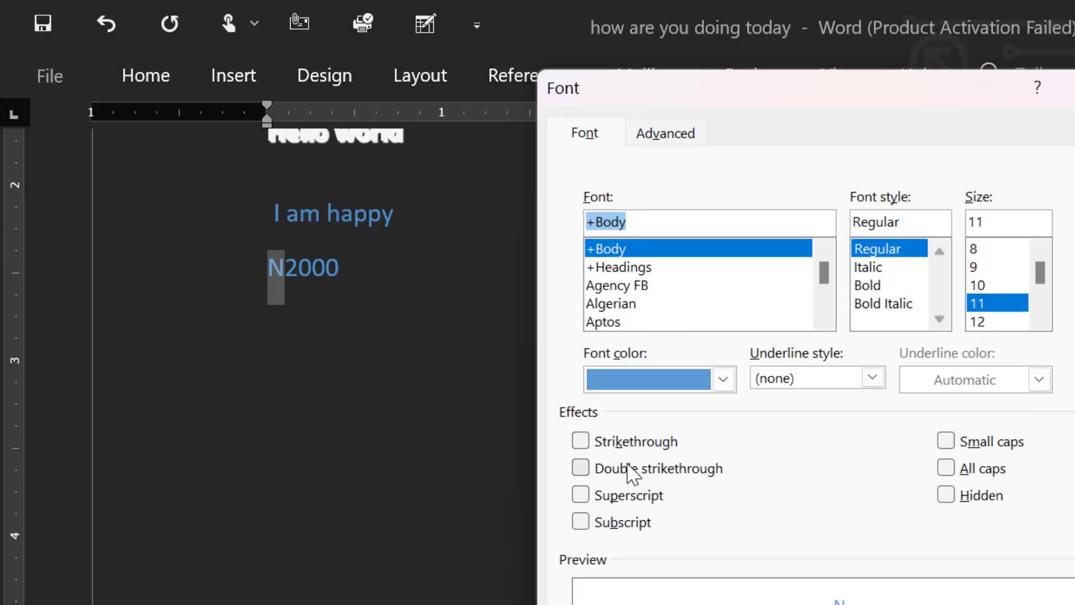
pyautogui.click(609, 469)
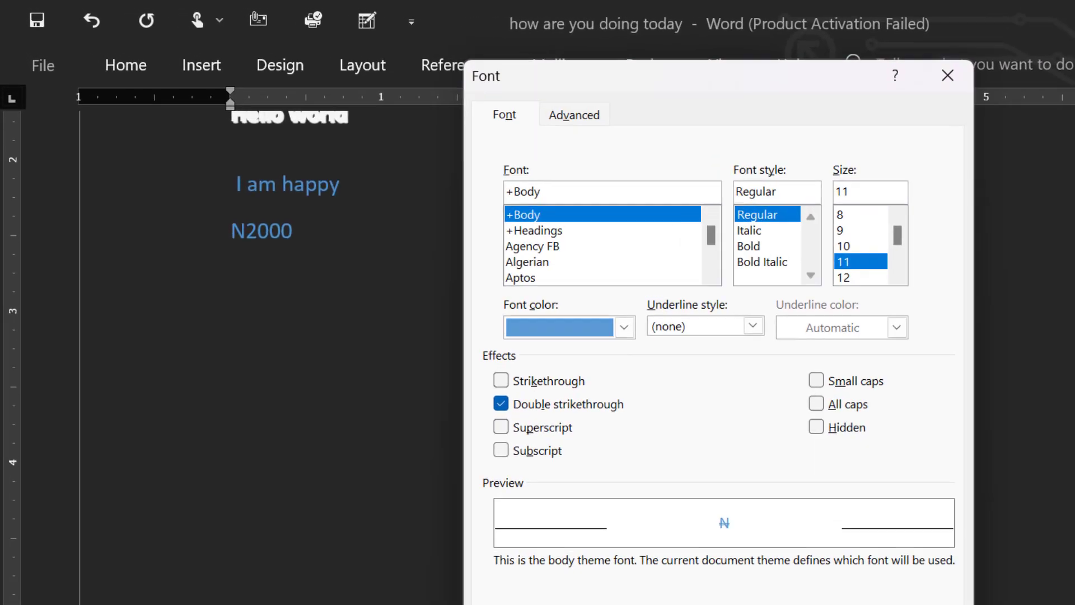
pyautogui.click(840, 604)
pyautogui.click(363, 226)
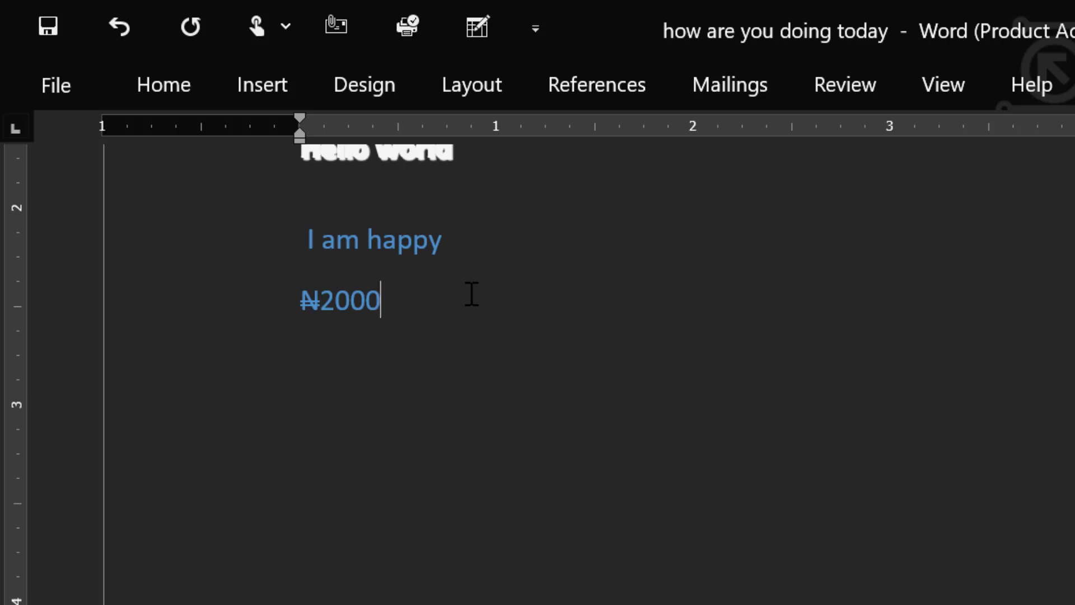
pyautogui.hotkey('ctrl', 's')
pyautogui.click(168, 87)
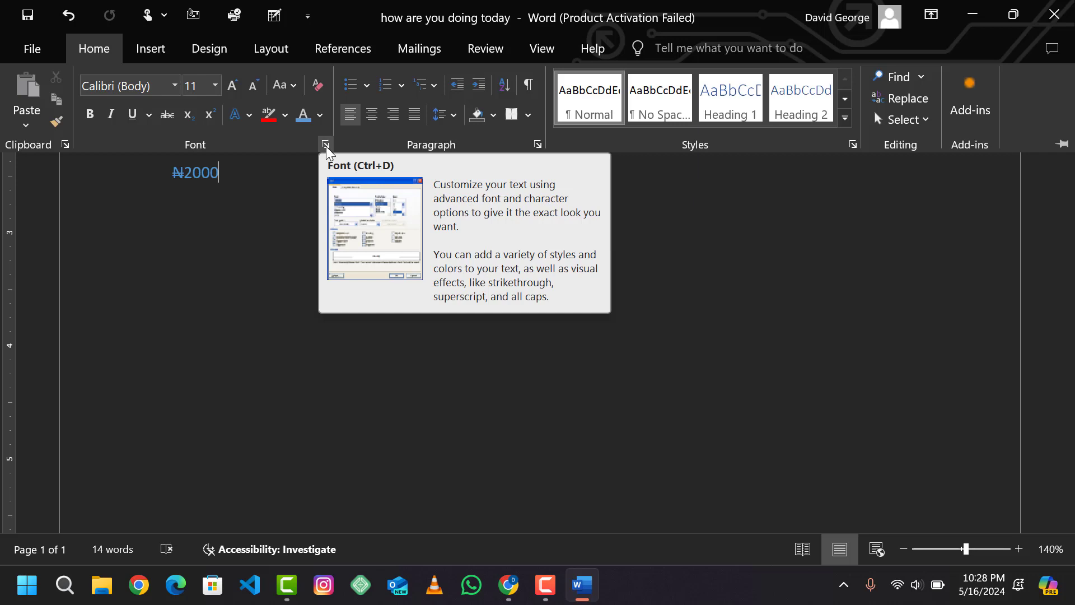
pyautogui.click(278, 187)
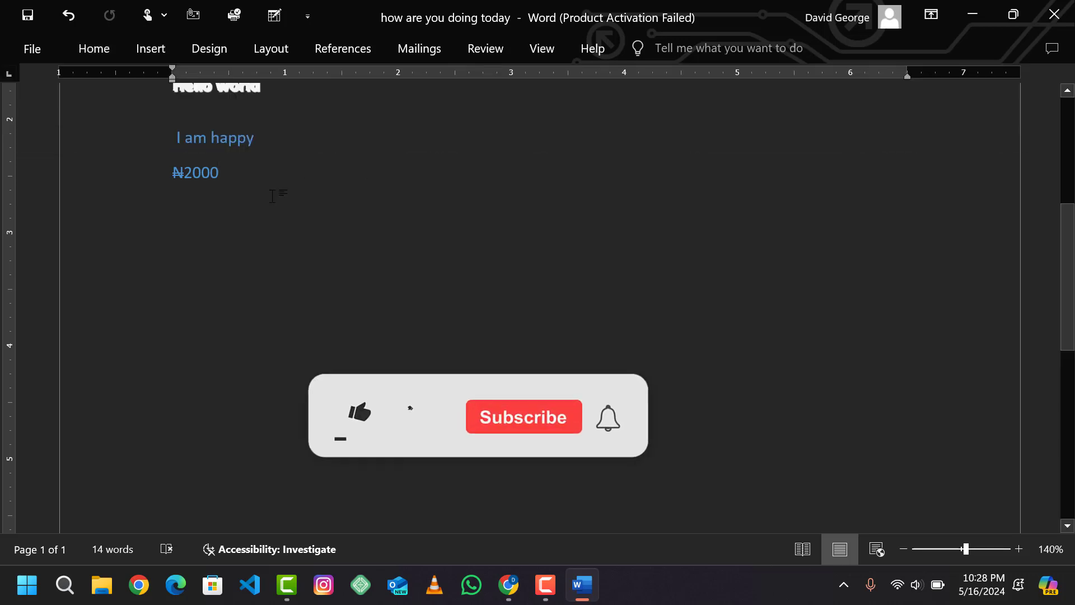
pyautogui.click(96, 53)
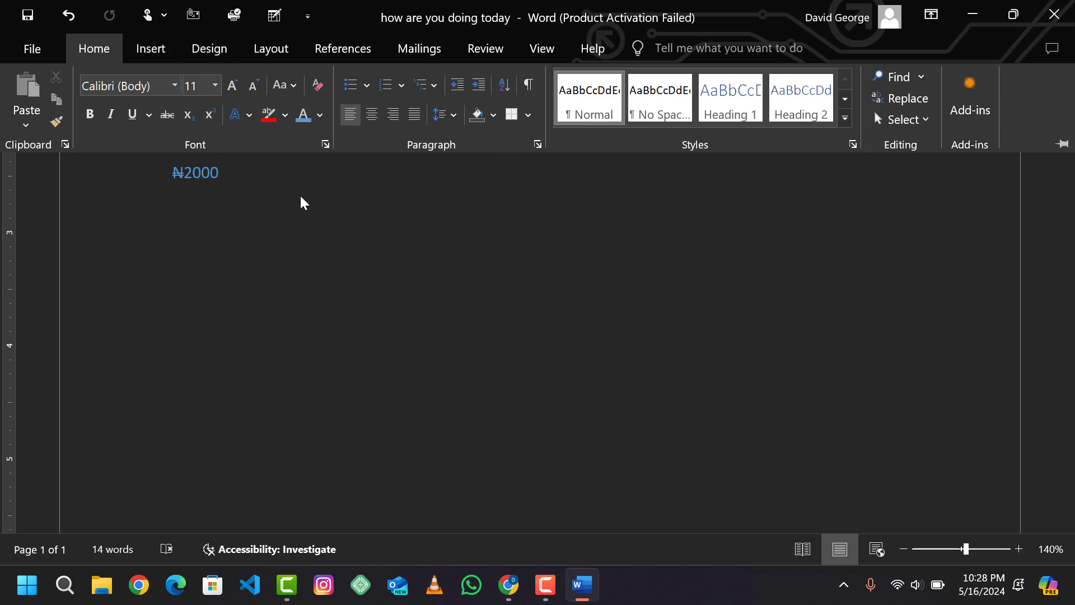
pyautogui.hotkey('ctrl', 'F1')
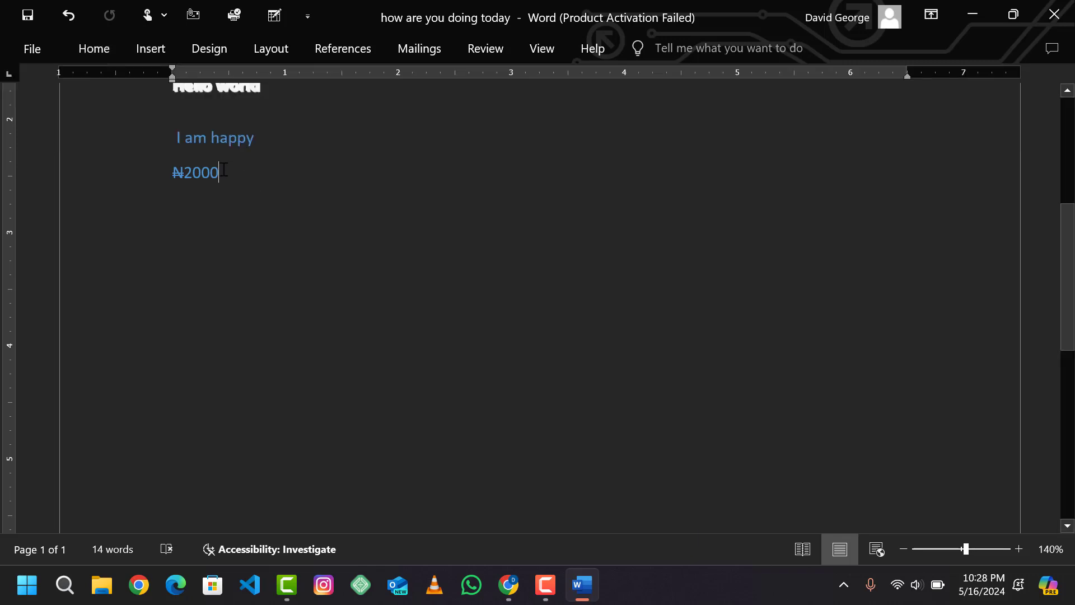
# Leave a blank line below the "N2000" line and enter about two lines of random filler text beginning "Ldsl asl ala ala lalkd".
pyautogui.press('Return')
pyautogui.press('Return')
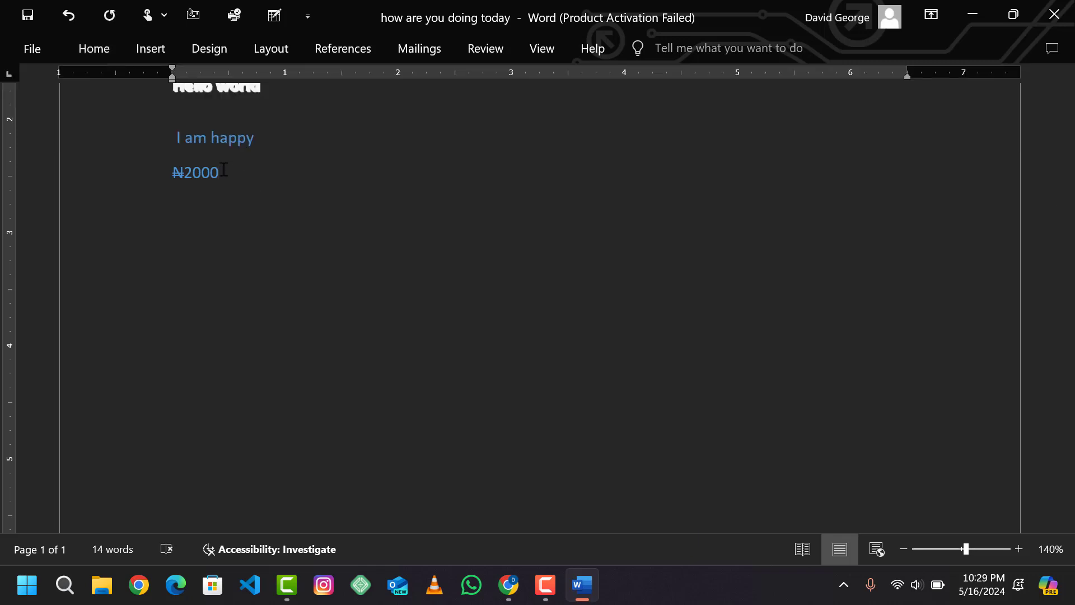
pyautogui.write('Ldsl asl ala ala lalkd')
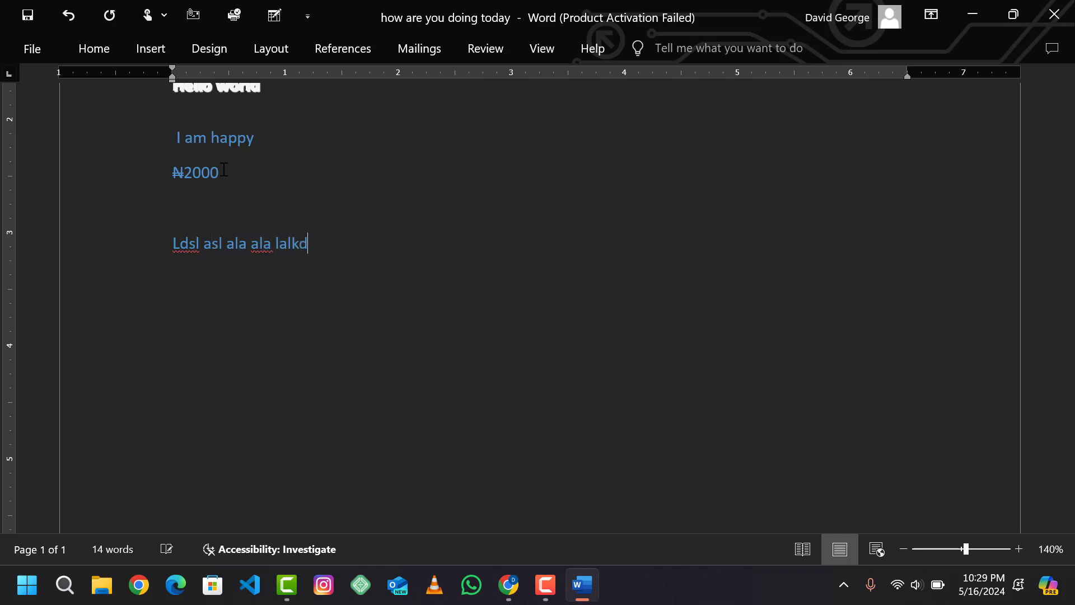
pyautogui.write(' fdkd fkadfdldf  dkkd')
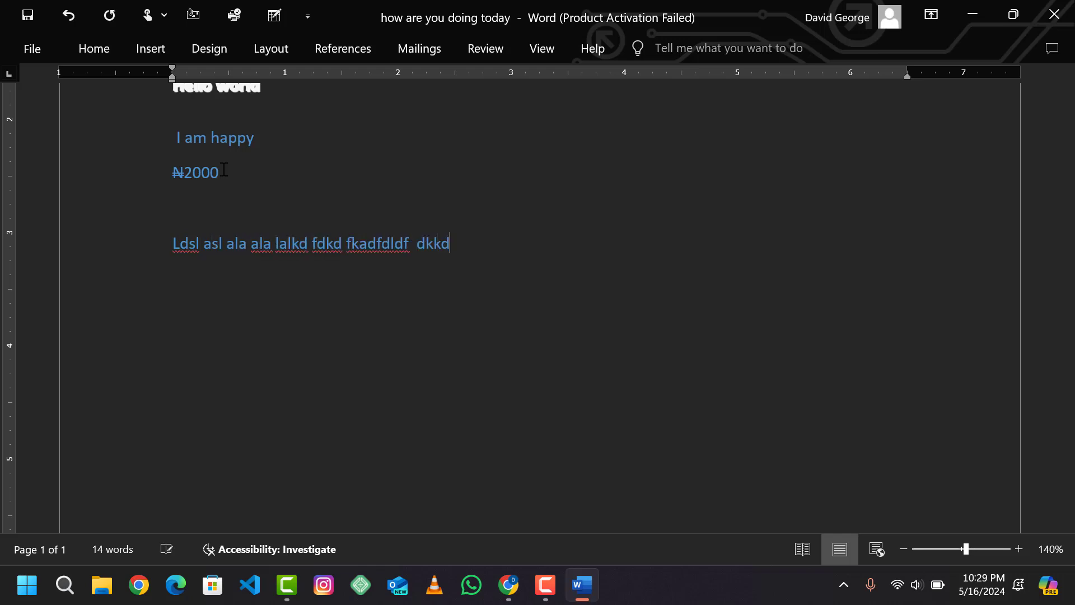
pyautogui.write(' dkkdlalslkd fdkaf dk')
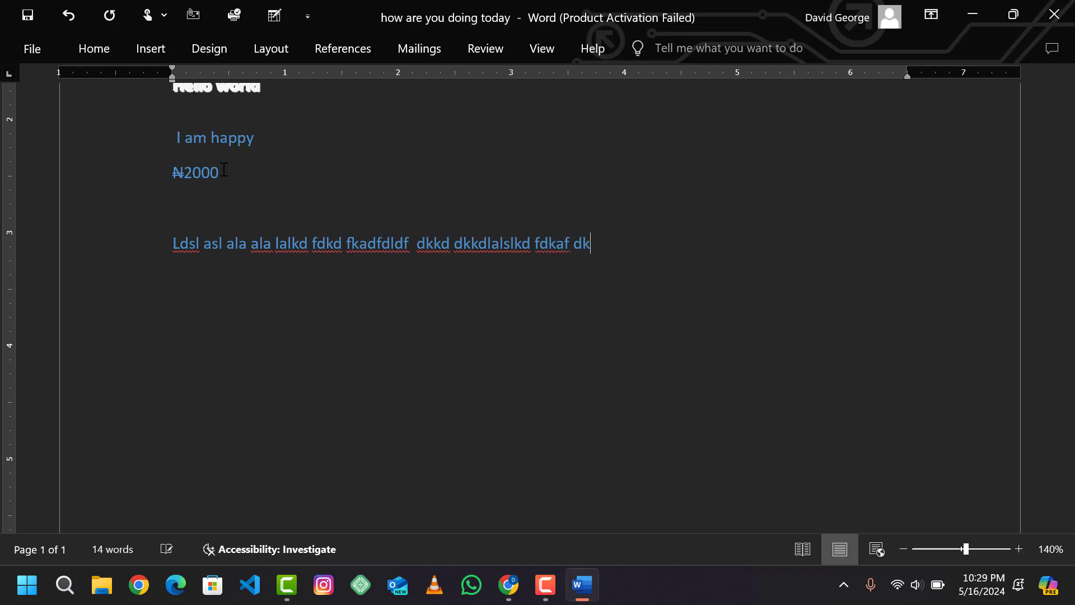
pyautogui.write('dfdfkdkfldkfddddddddddddddd')
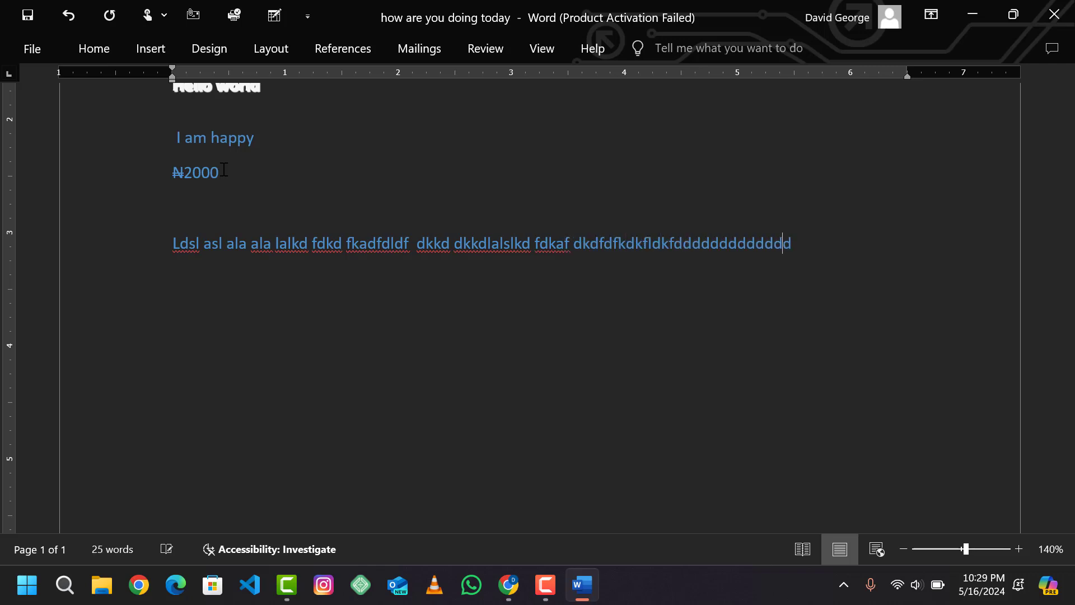
pyautogui.write('d  kdkdfdf')
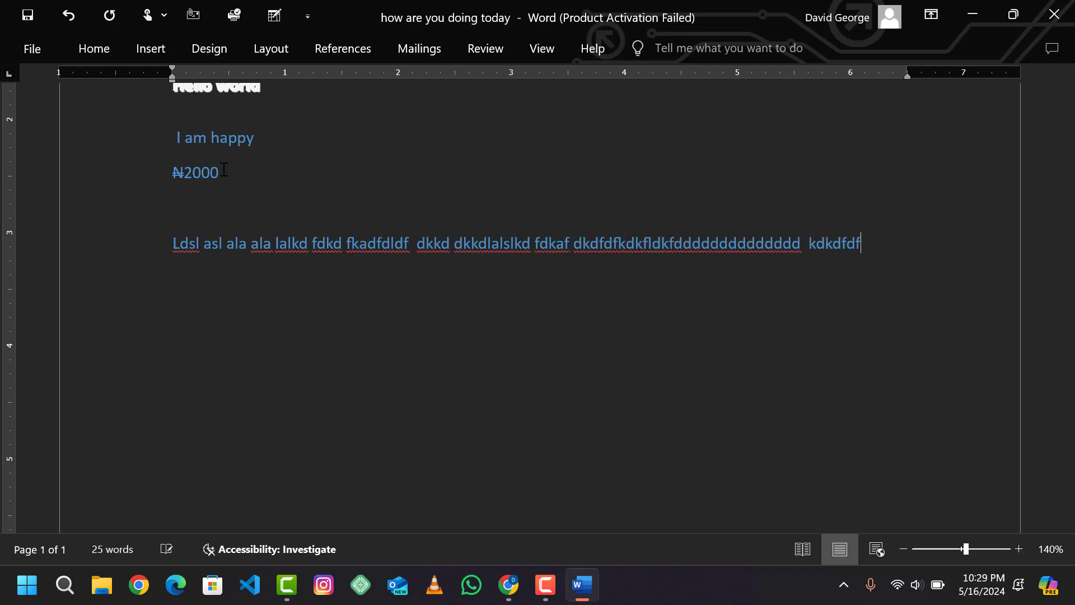
pyautogui.write('dddddddkdlkadkk')
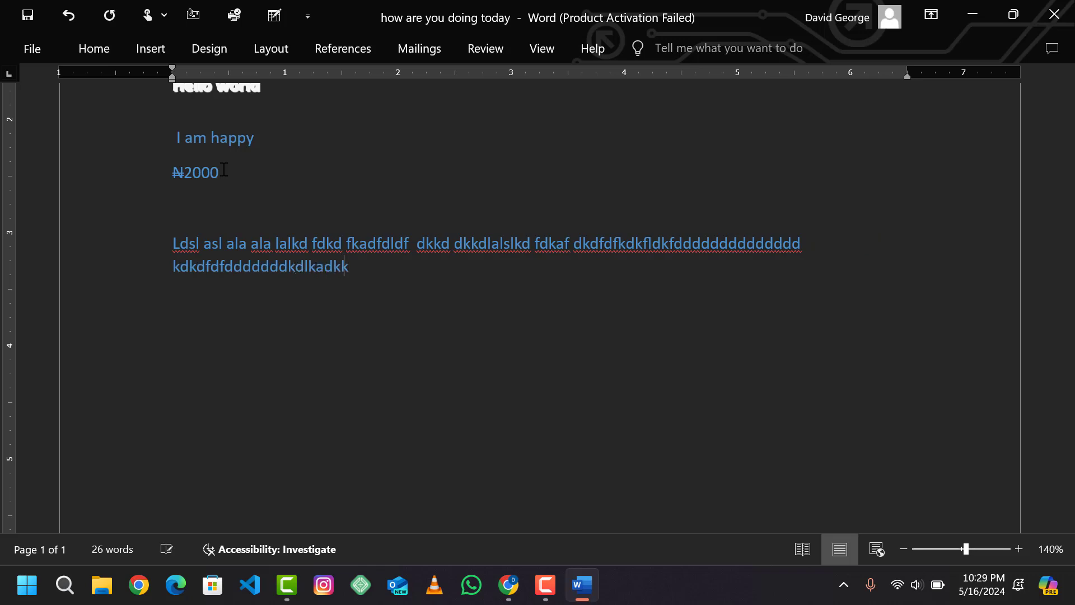
pyautogui.write('kkkkkkkkkkkkkkkkkkkkkkkkkkkkkkkkkkkkkkkkkkkkkkkkk ')
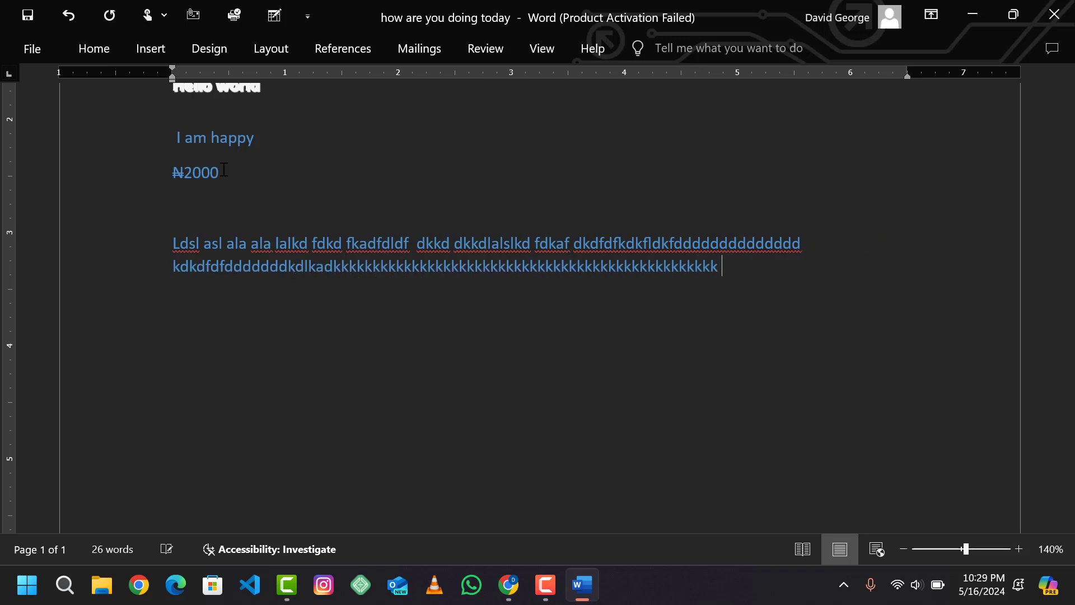
pyautogui.write('sdkfkdfkdfkd')
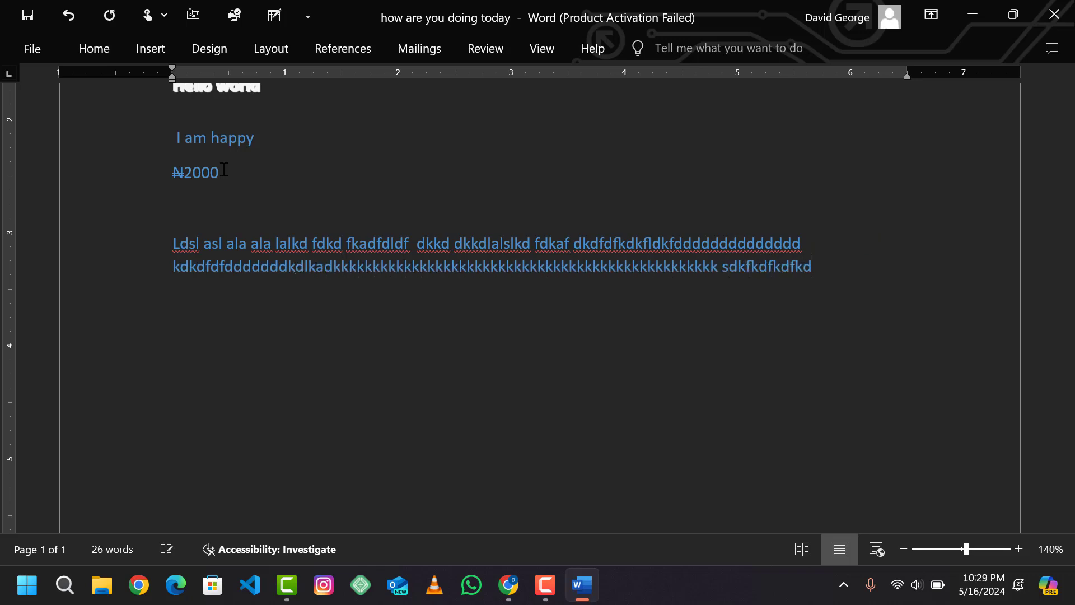
pyautogui.click(91, 49)
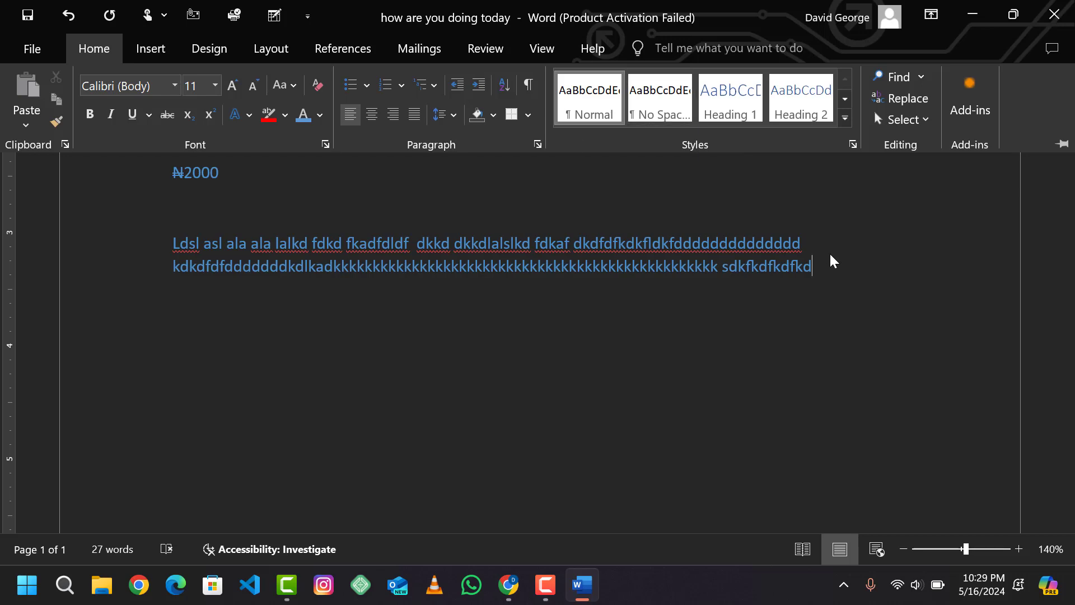
pyautogui.hotkey('ctrl', 'F1')
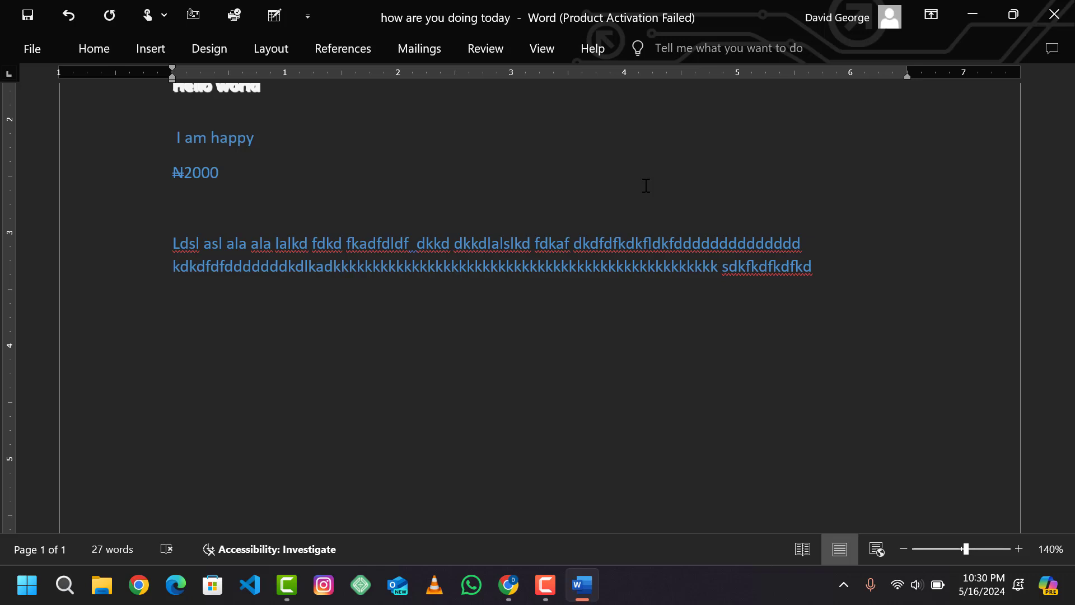
# Start a bulleted line below the filler text with the solid round bullet, and change it to the arrow bullet.
pyautogui.click(101, 54)
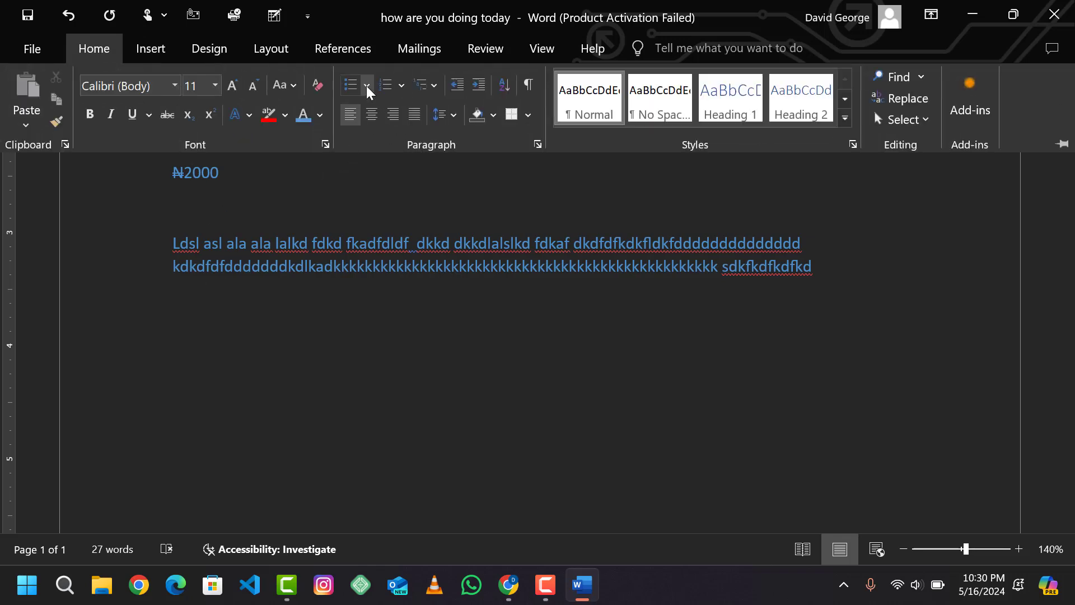
pyautogui.click(366, 85)
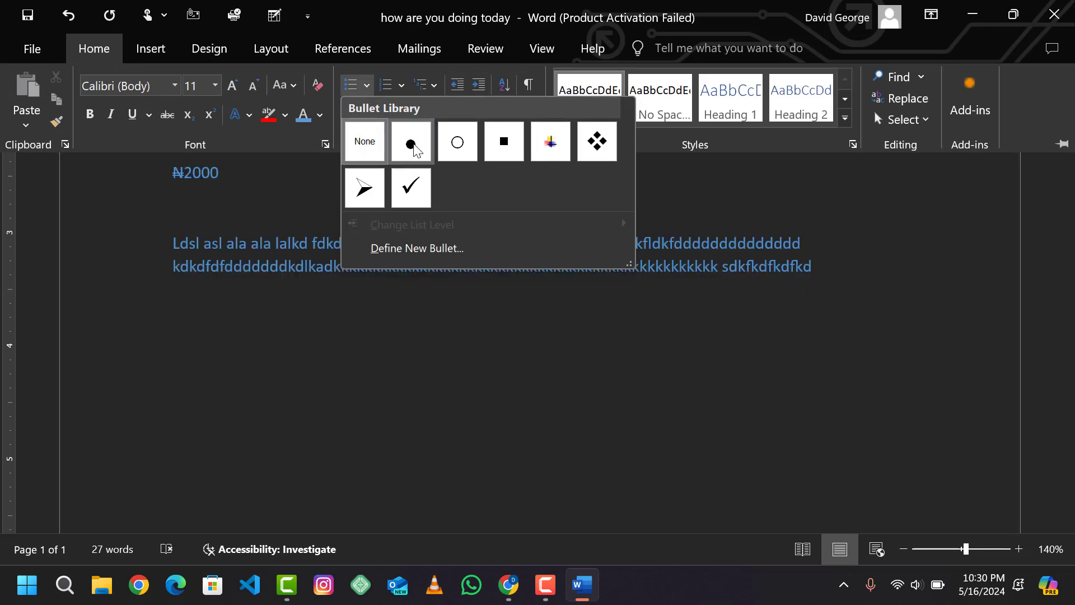
pyautogui.press('Escape')
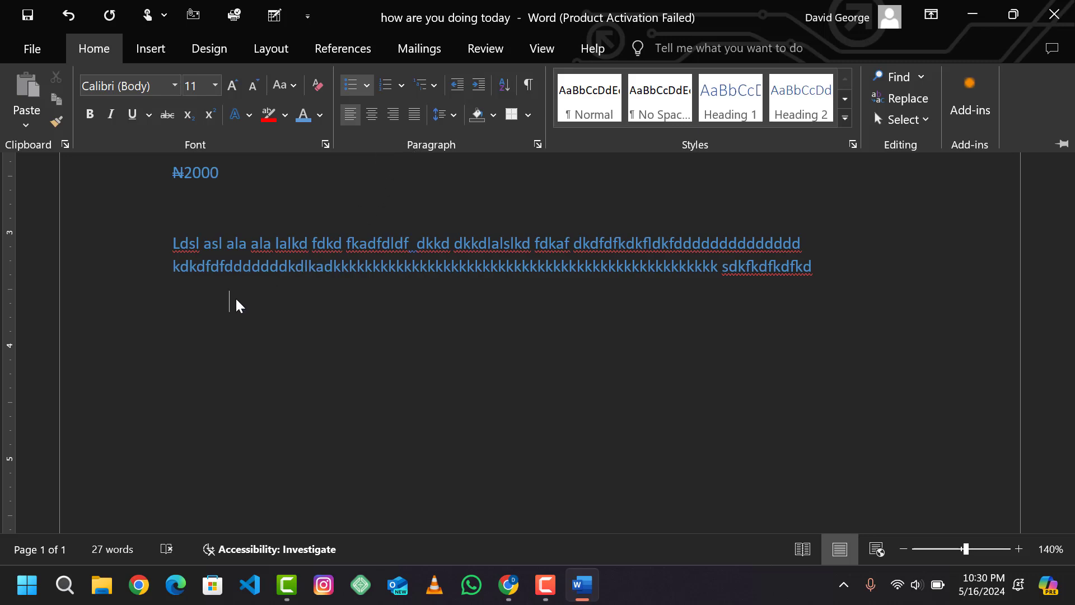
pyautogui.click(366, 94)
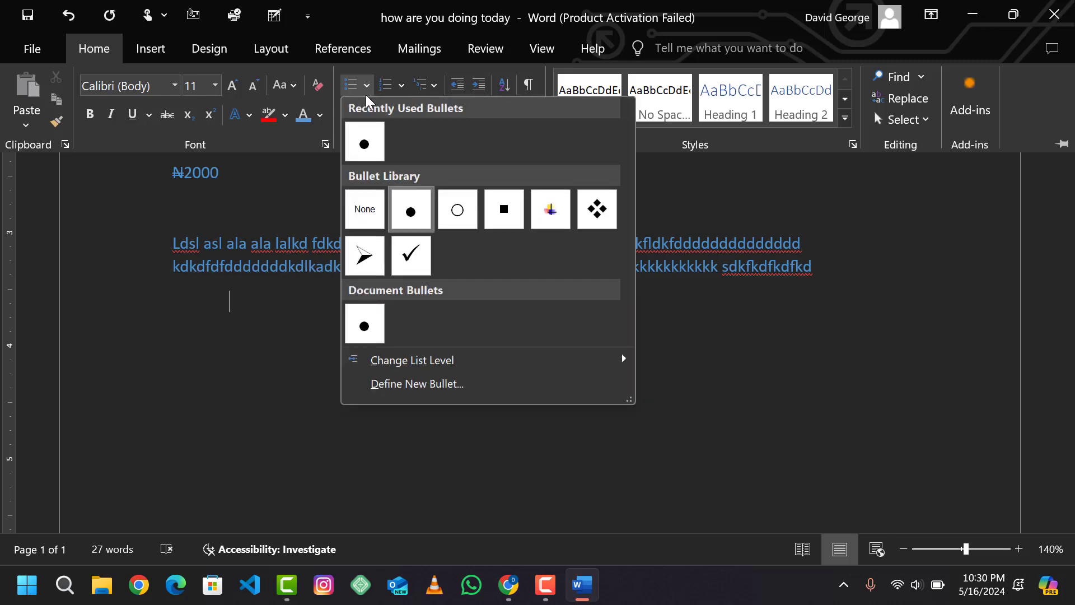
pyautogui.click(368, 255)
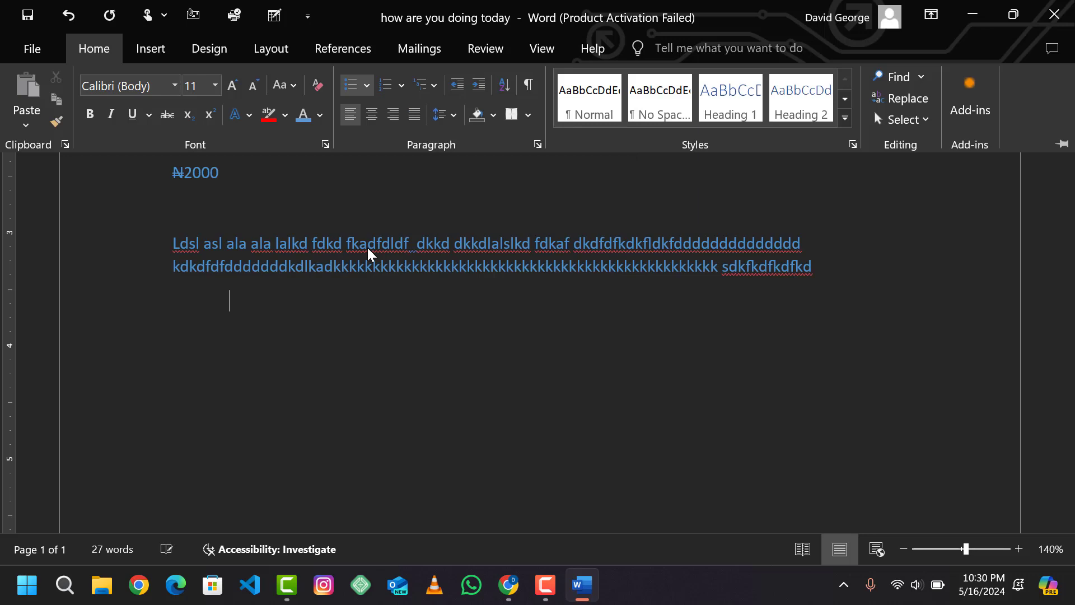
# Indent the arrow-bulleted line by one level and set the bullet's font colour to black.
pyautogui.click(256, 306)
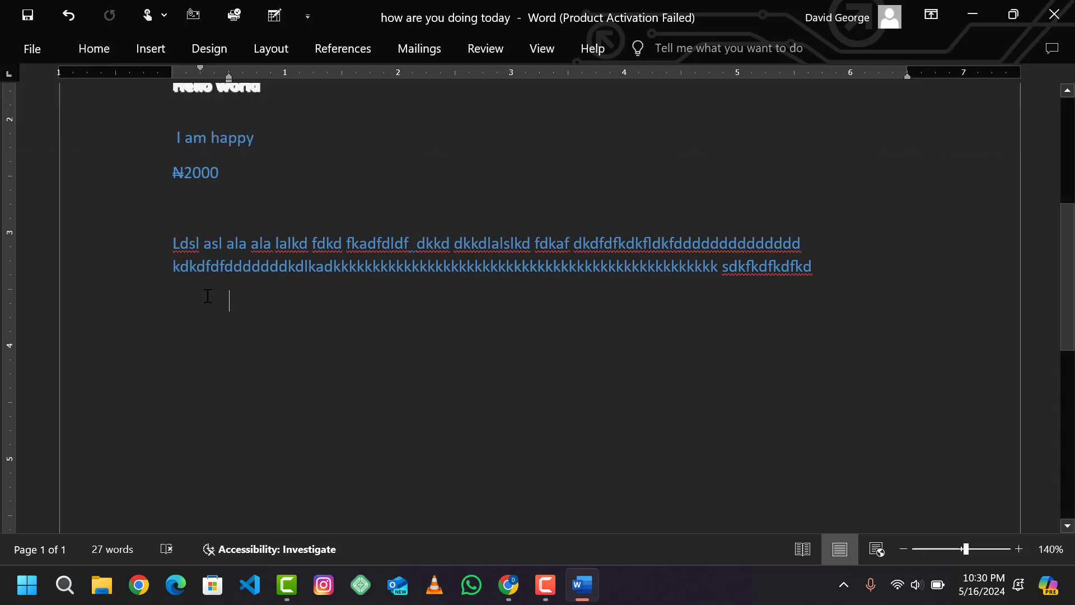
pyautogui.press('Tab')
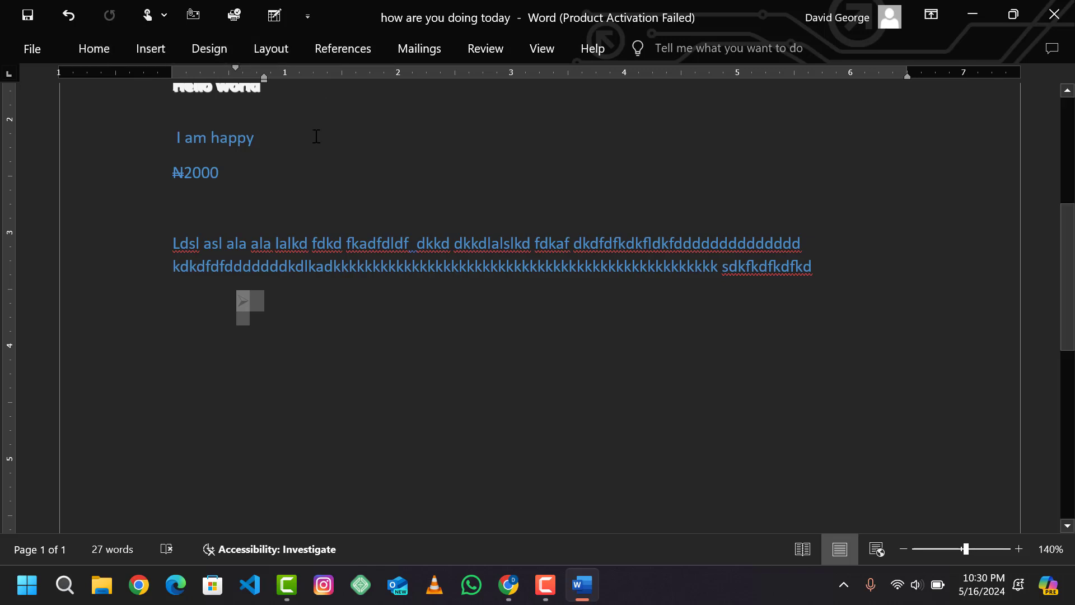
pyautogui.click(102, 50)
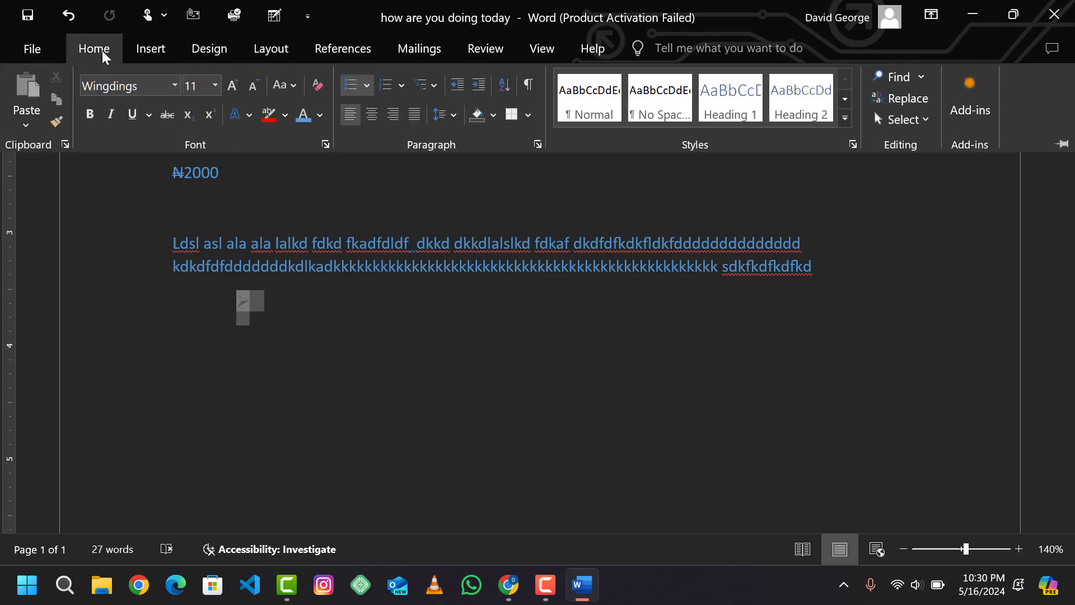
pyautogui.click(319, 116)
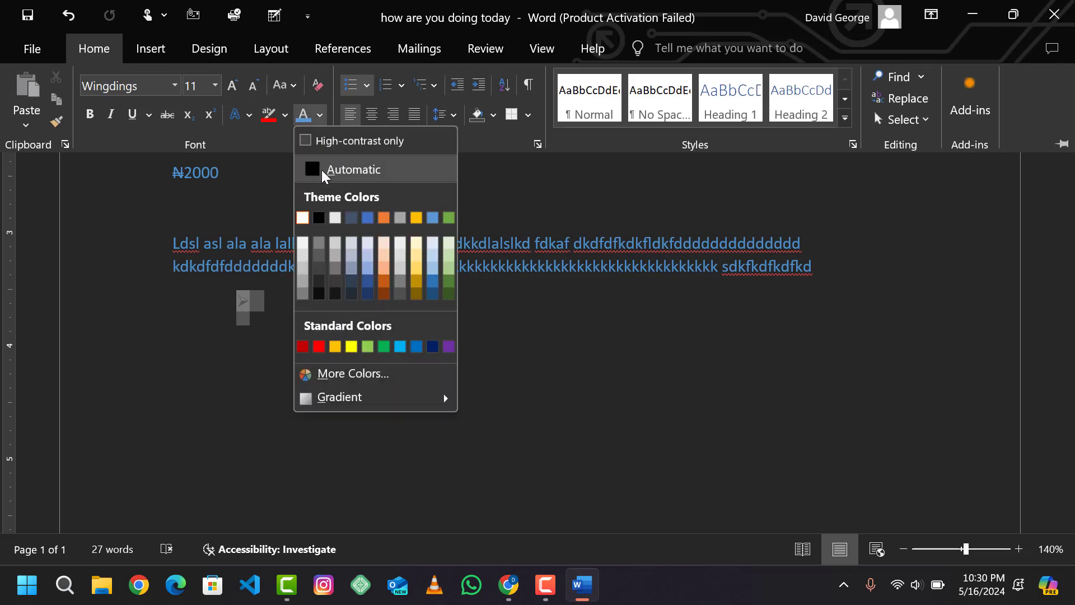
pyautogui.click(318, 219)
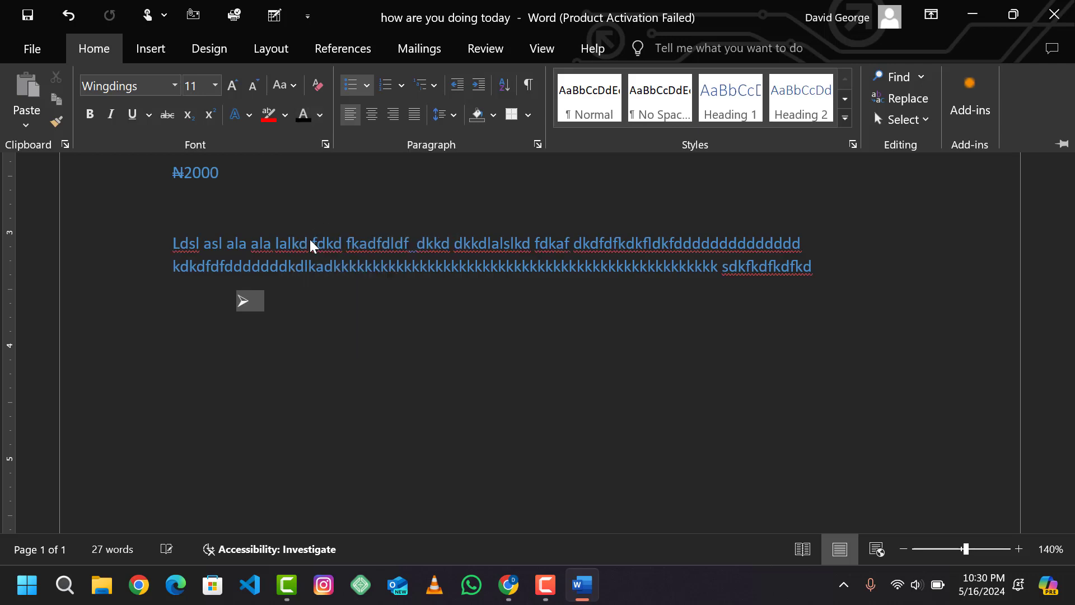
pyautogui.hotkey('ctrl', 'F1')
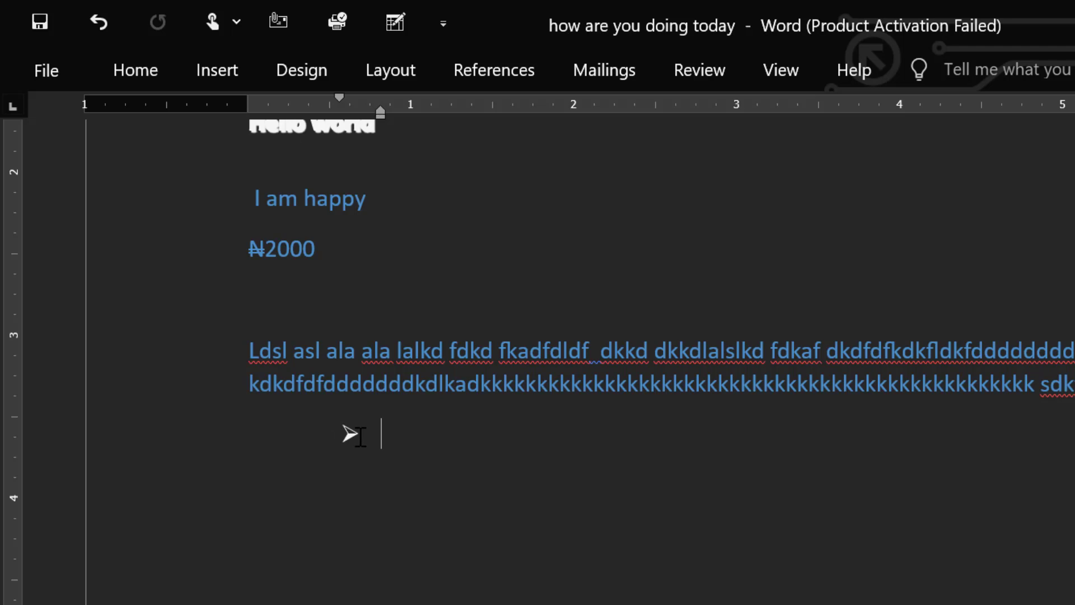
# Enter the filler text "Kdk ele" on the arrow-bulleted line.
pyautogui.click(220, 70)
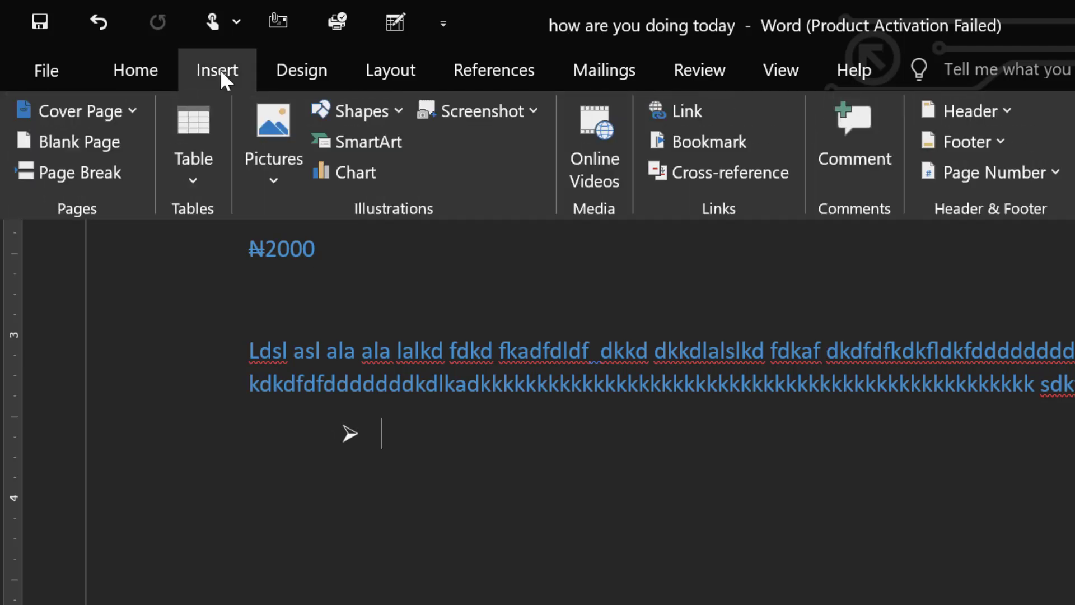
pyautogui.write('asl a')
pyautogui.press('BackSpace')
pyautogui.press('BackSpace')
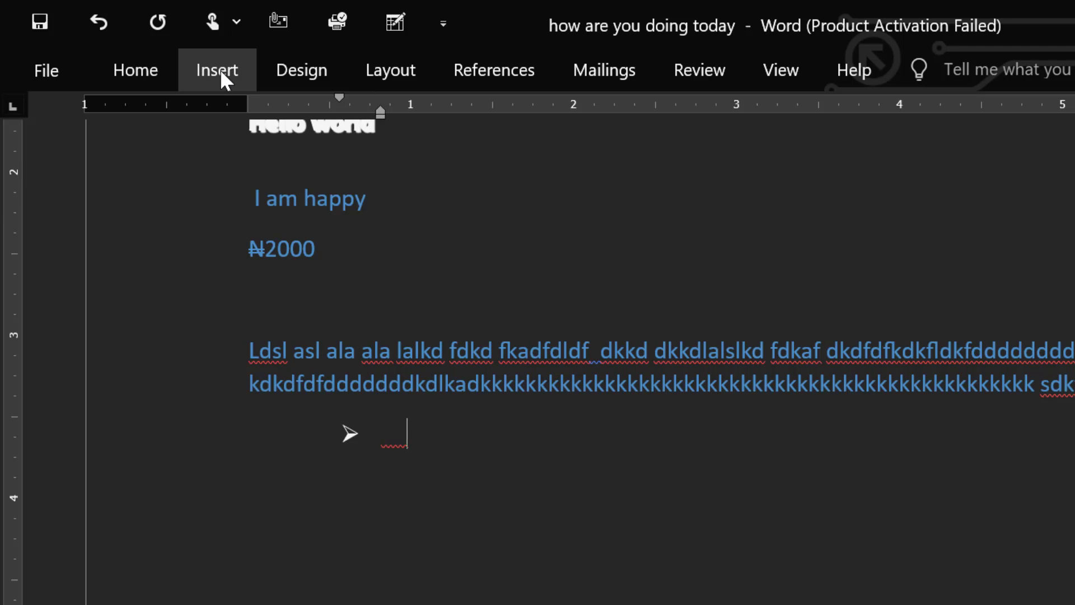
pyautogui.write('a lalkd')
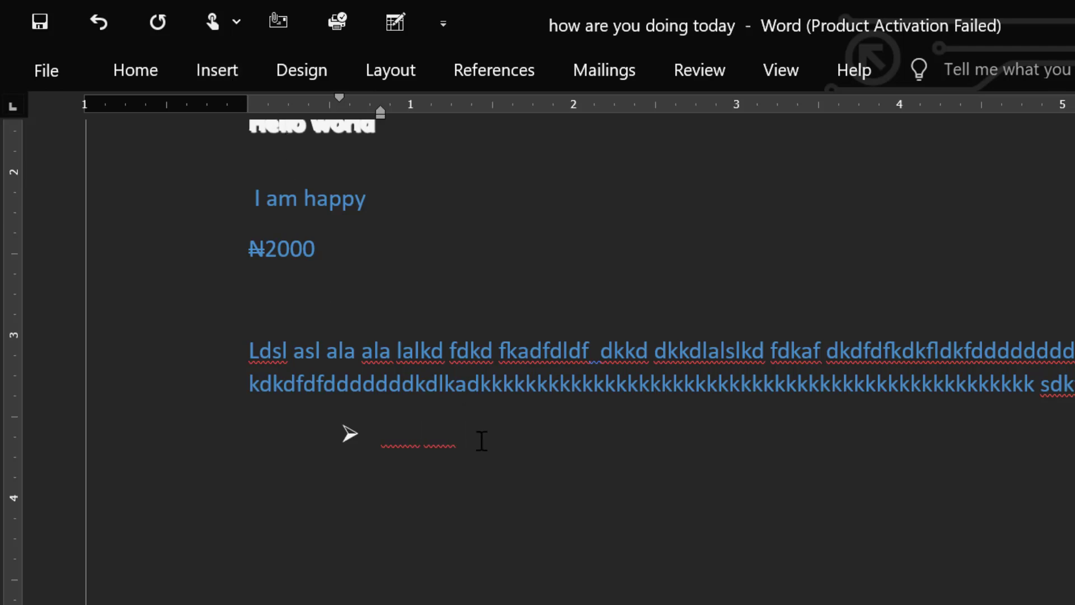
# Try the white theme font colour on the "Kdk ele" bullet text, and set it to Automatic instead.
pyautogui.moveTo(477, 439); pyautogui.dragTo(374, 427)
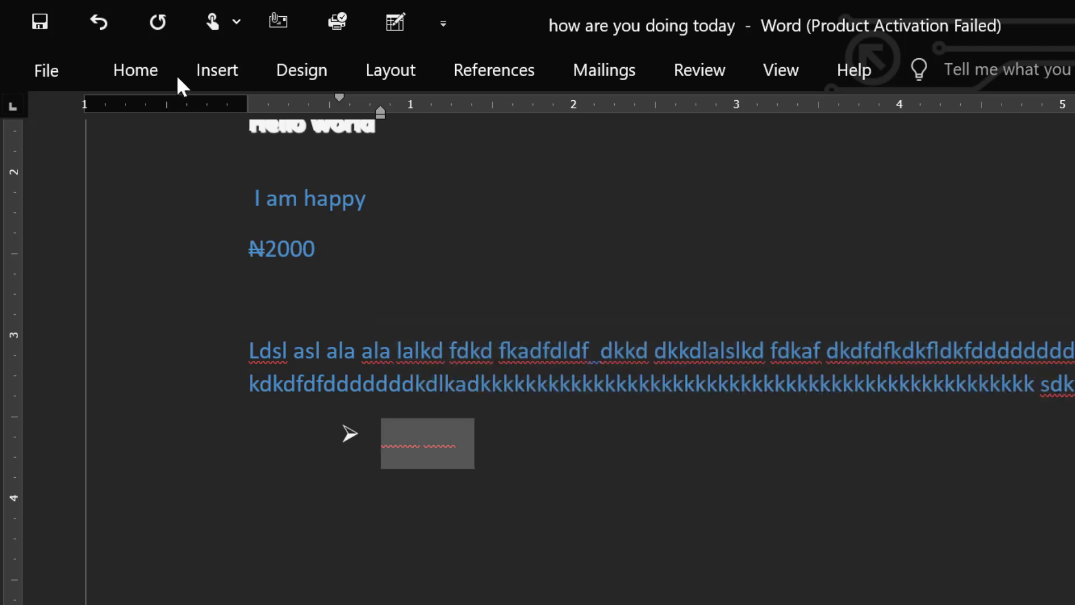
pyautogui.click(143, 74)
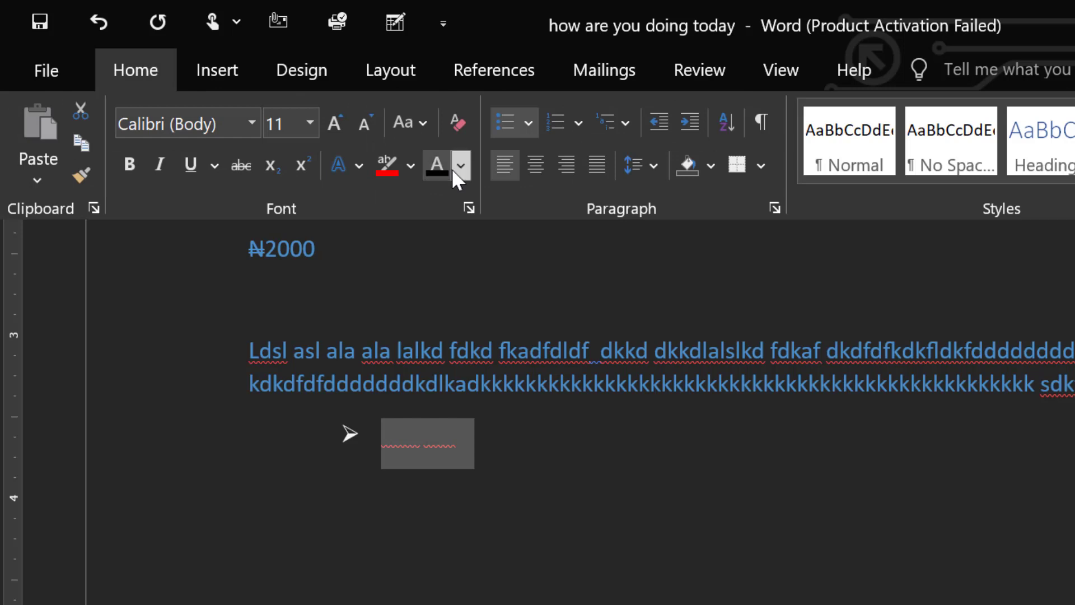
pyautogui.click(454, 169)
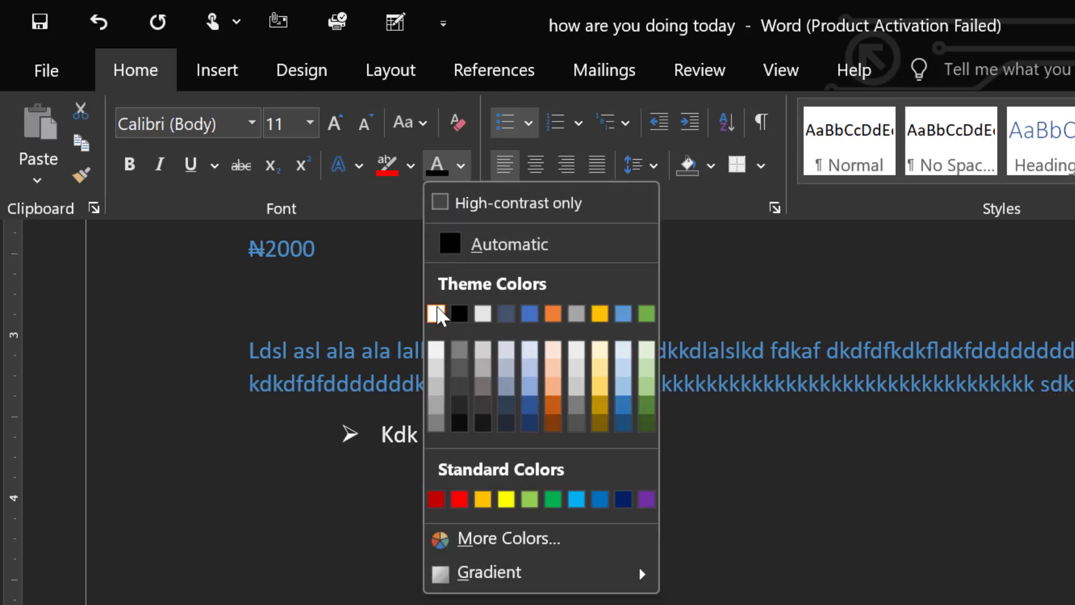
pyautogui.click(437, 314)
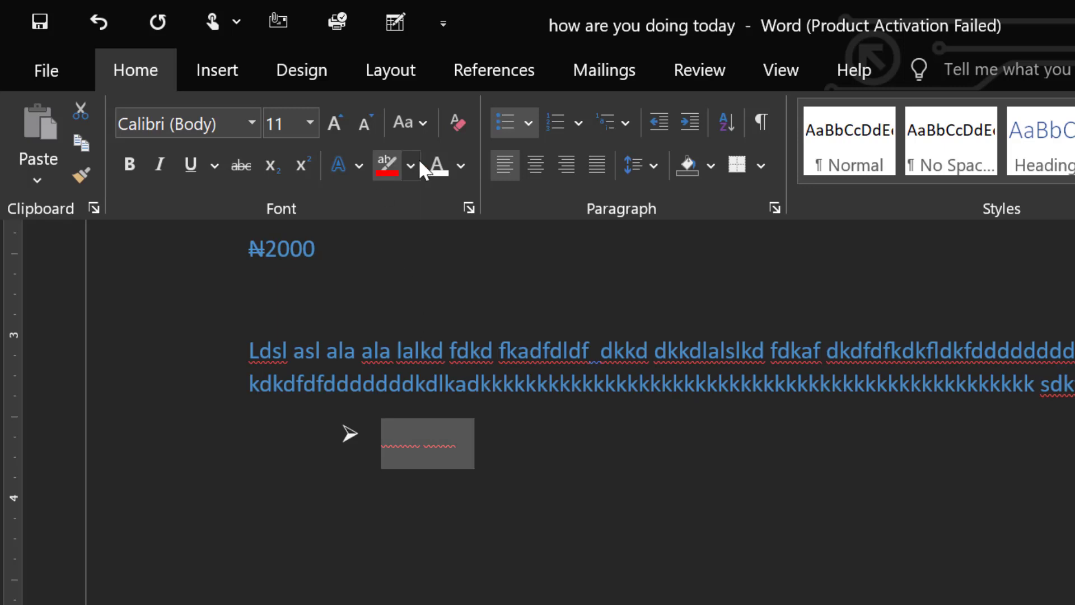
pyautogui.click(461, 166)
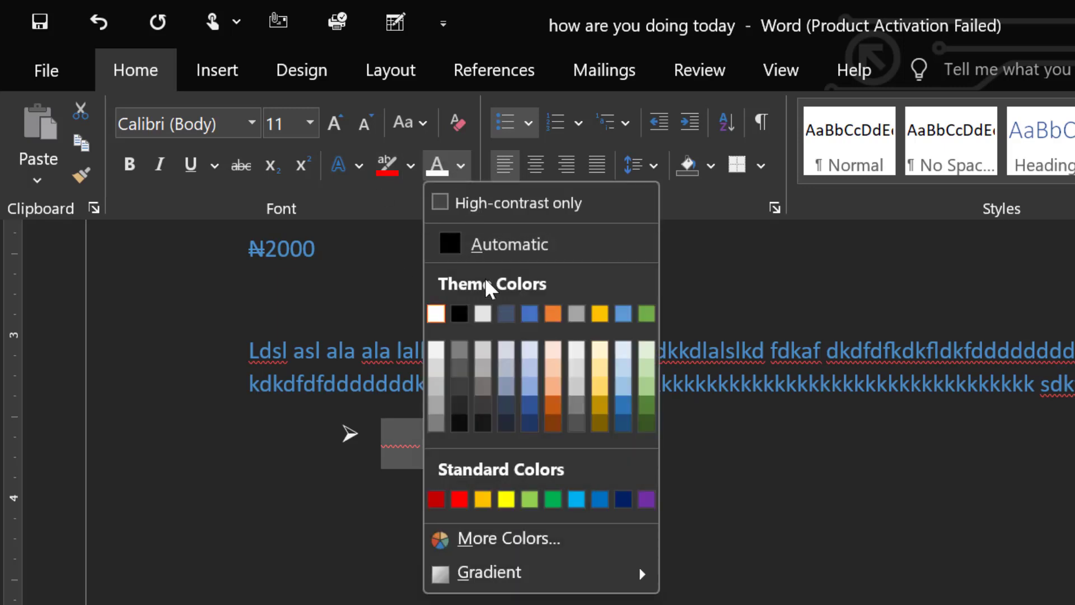
pyautogui.click(486, 247)
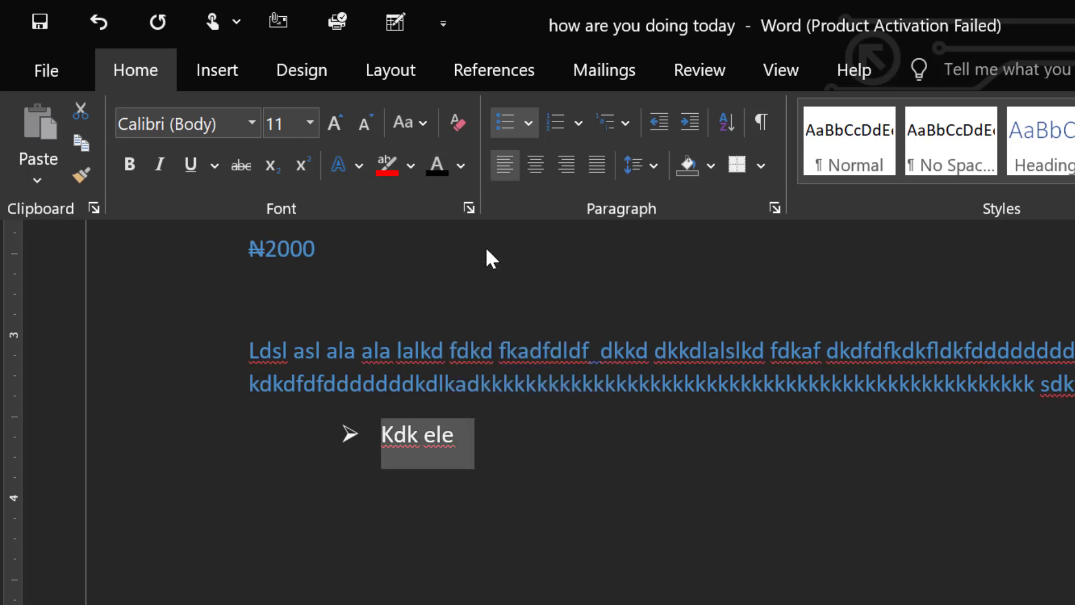
pyautogui.hotkey('ctrl', 'F1')
pyautogui.click(494, 431)
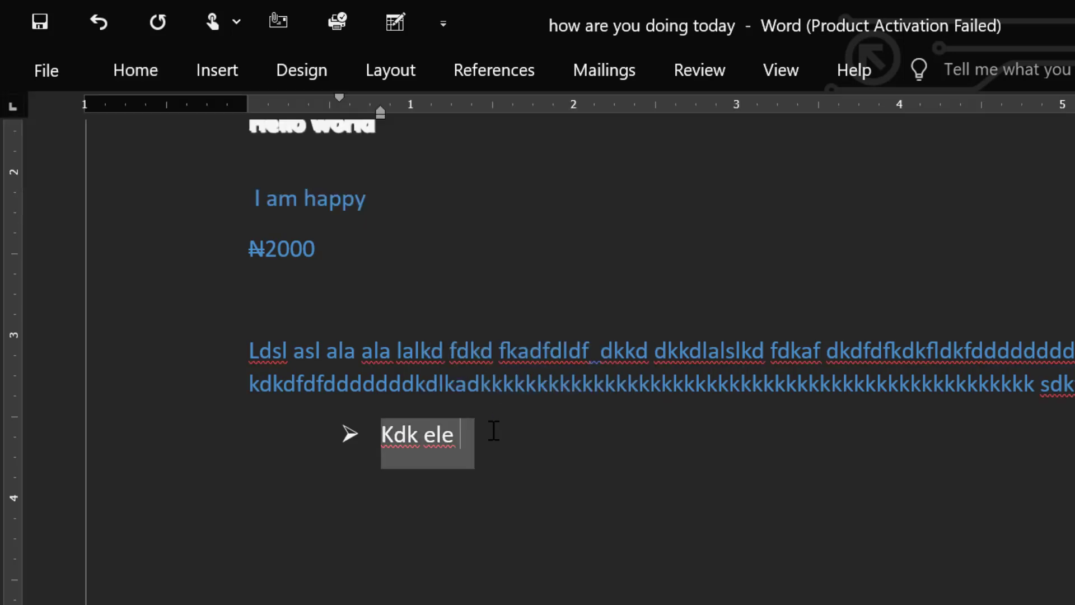
# Complete the first bullet as "Kdk ele ldlddl", add the bullets "Kdkddldd", "Koeo" and "Kddkdk", and end the bulleted list.
pyautogui.write('ld')
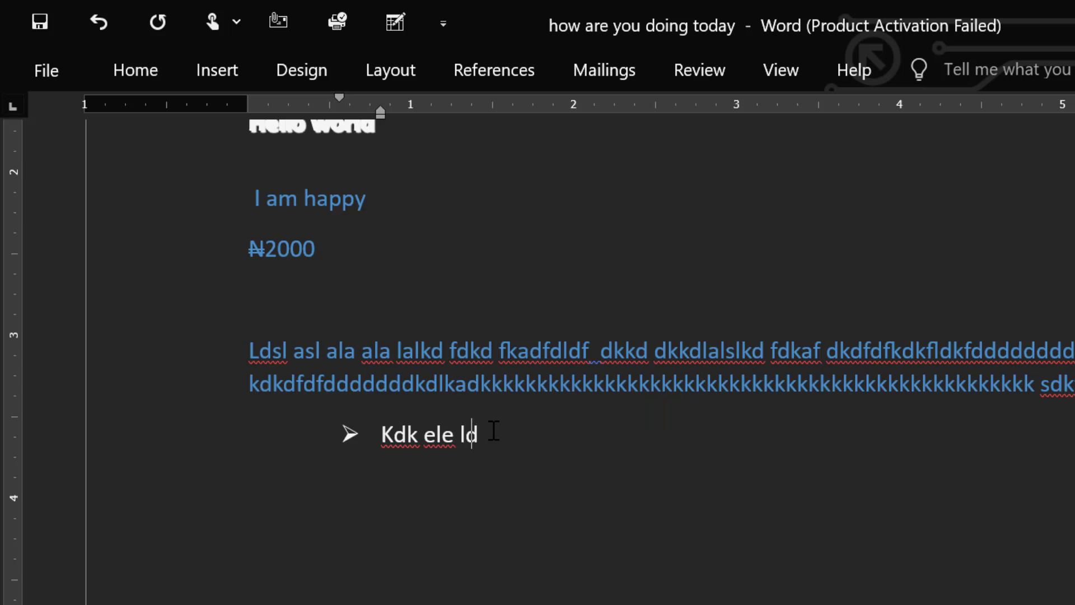
pyautogui.write('lcdl')
pyautogui.press('Return')
pyautogui.write('kdkddldd')
pyautogui.press('Return')
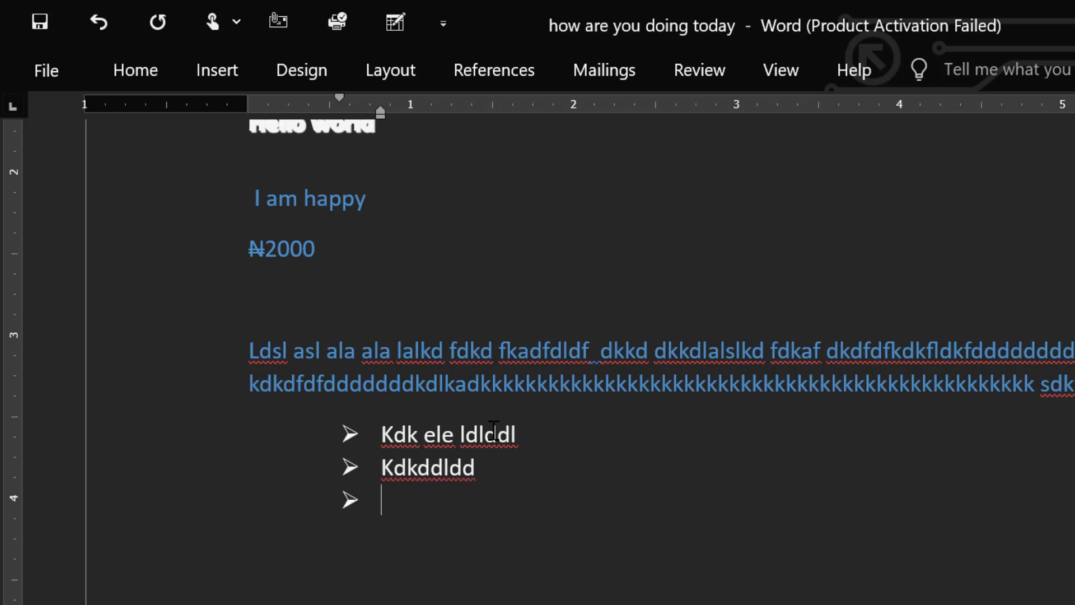
pyautogui.write('koeo')
pyautogui.press('Return')
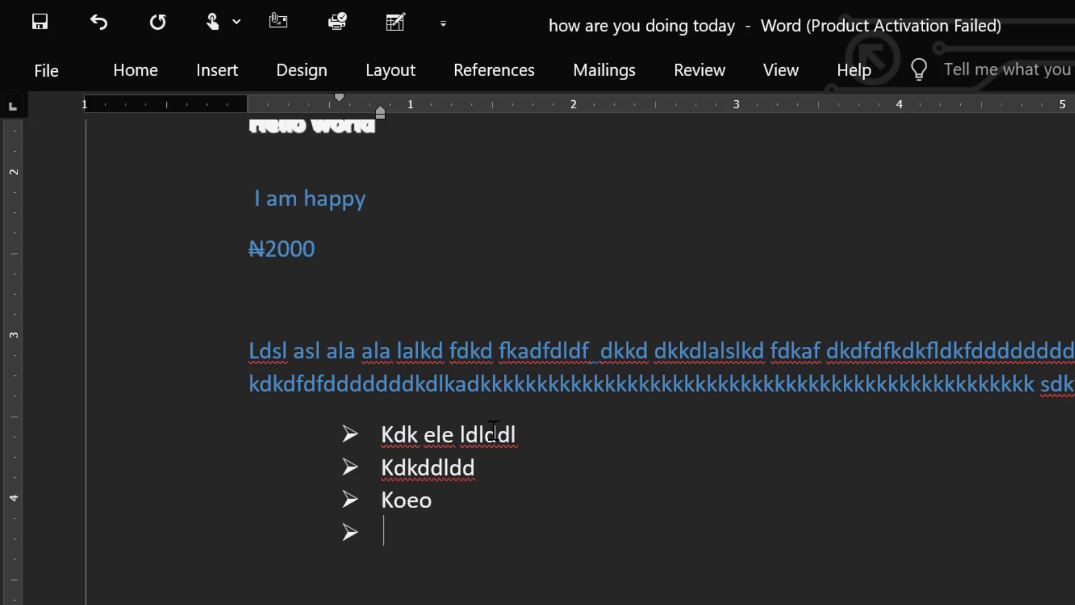
pyautogui.write('kddkdk')
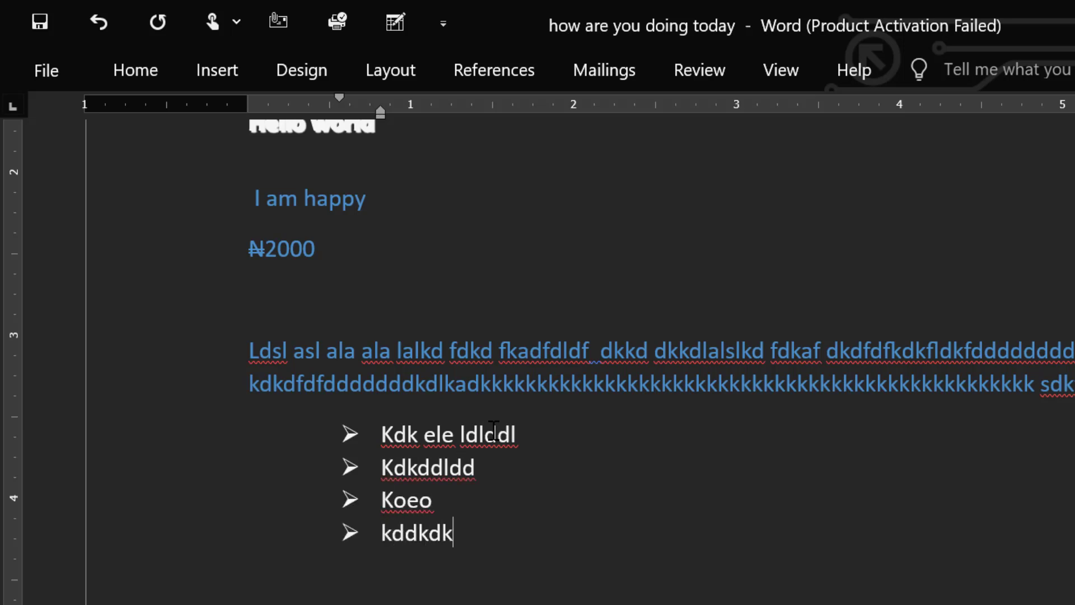
pyautogui.press('Return')
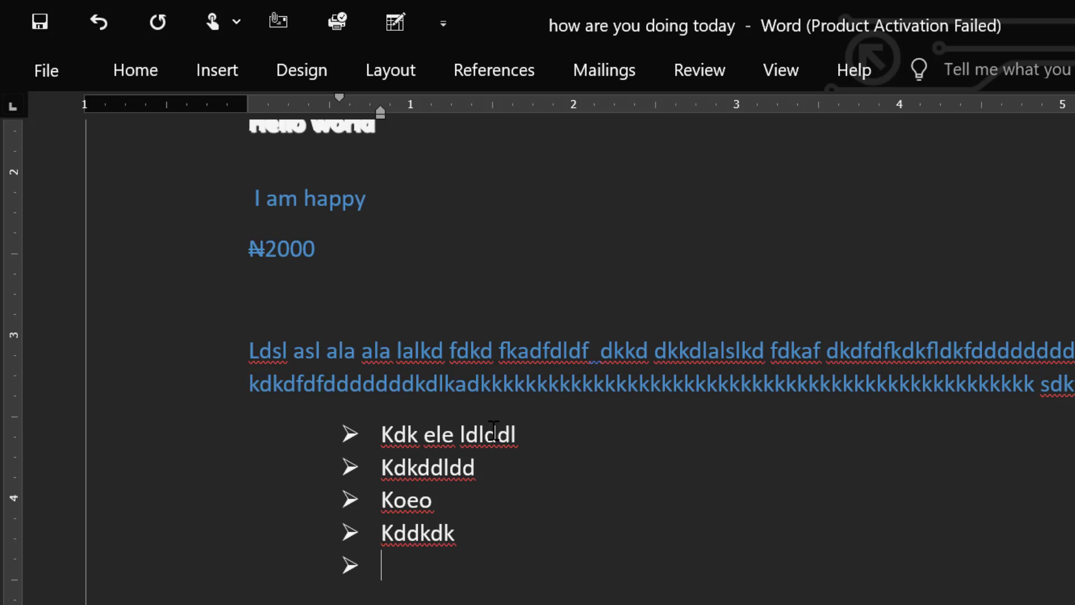
pyautogui.press('Return')
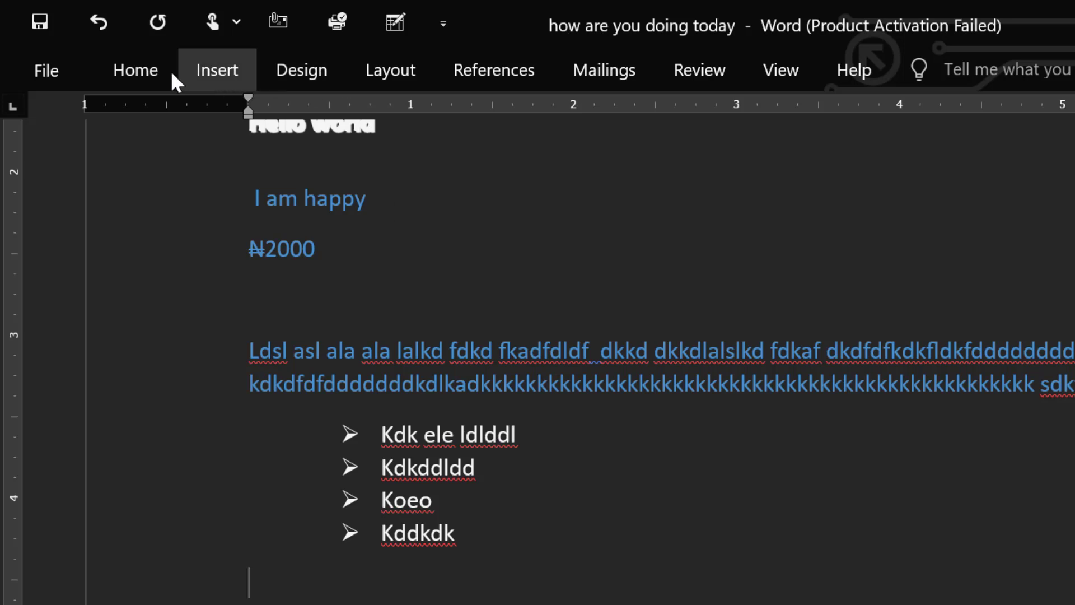
# Start a list with the a) b) c) numbering format below the bullets and enter the items "Kdkdkdk", "Dkdkd" and "Dkdkd".
pyautogui.click(144, 72)
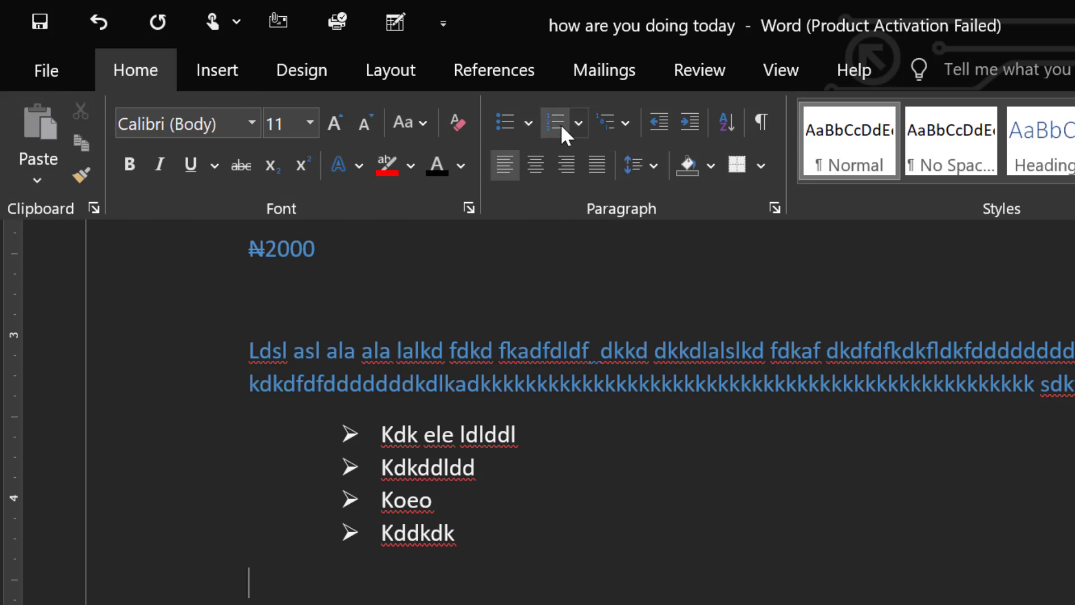
pyautogui.click(576, 126)
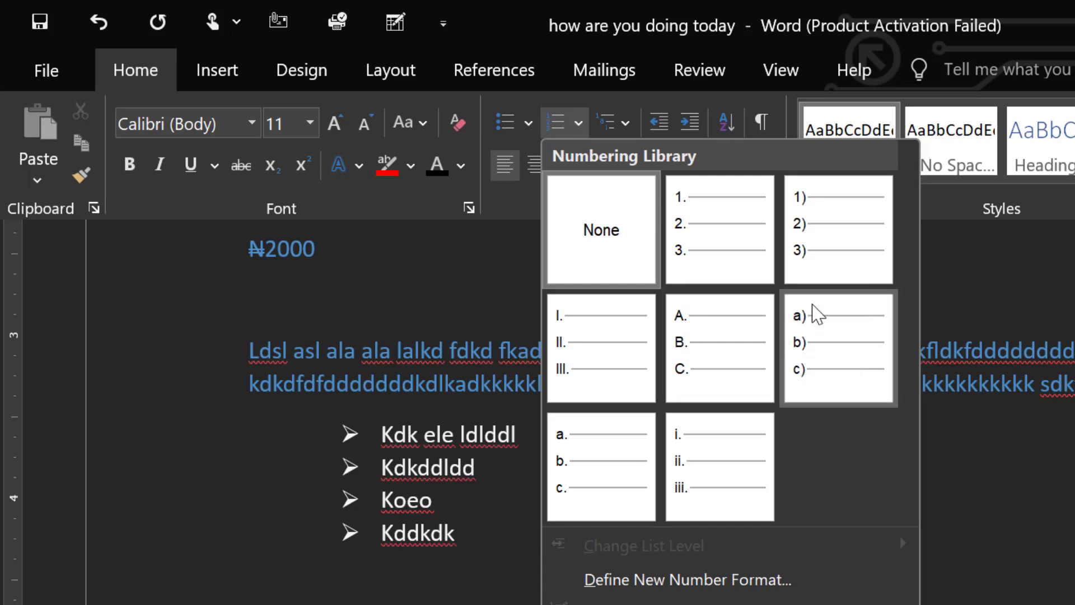
pyautogui.click(807, 334)
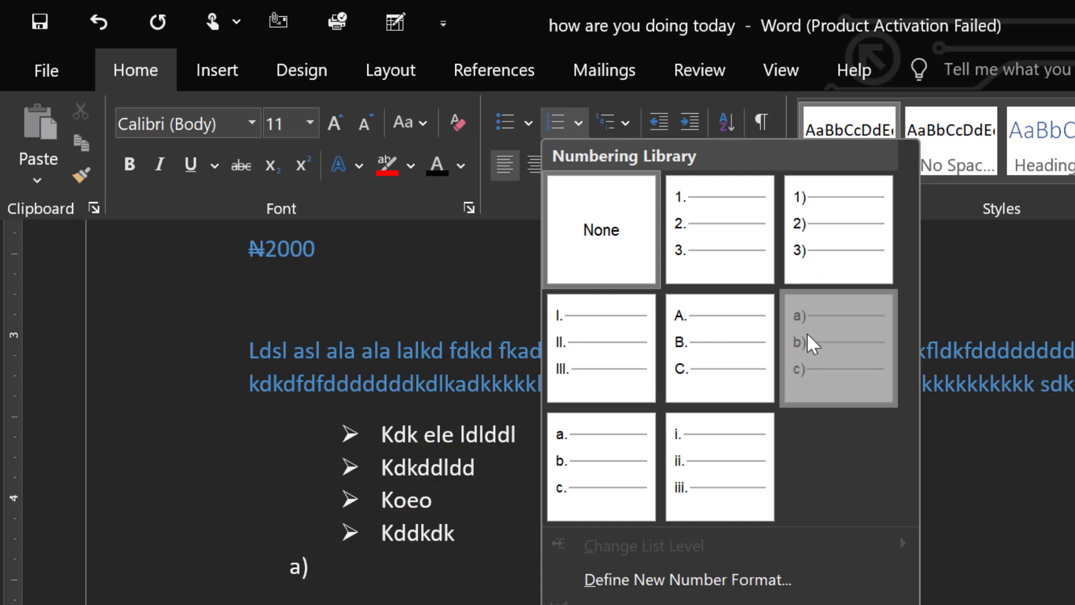
pyautogui.write('kdkdkdk')
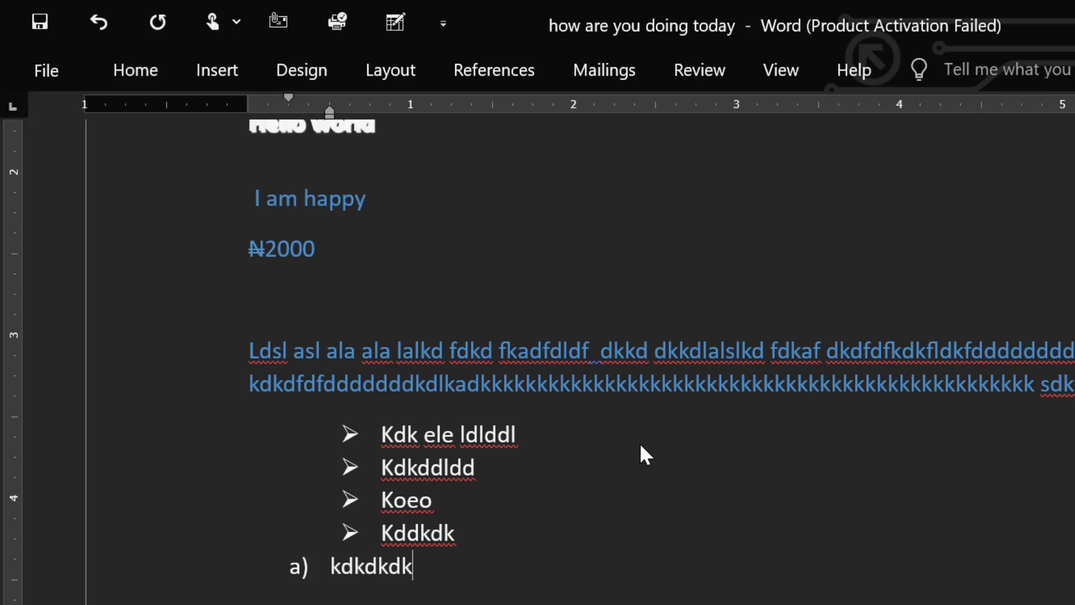
pyautogui.press('Return')
pyautogui.write('dkdkd')
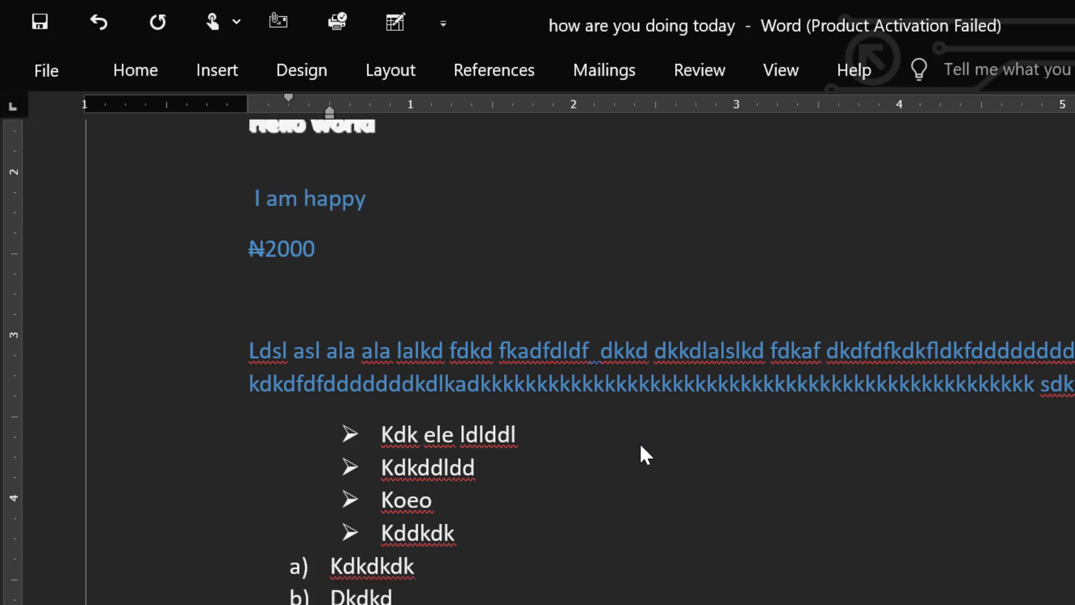
pyautogui.click(221, 72)
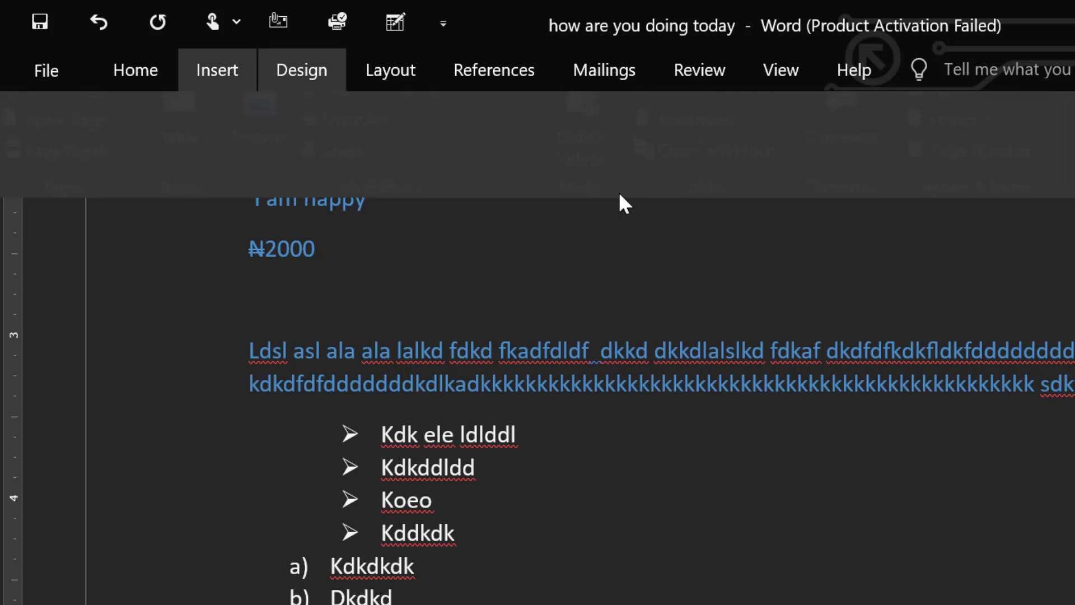
pyautogui.click(142, 69)
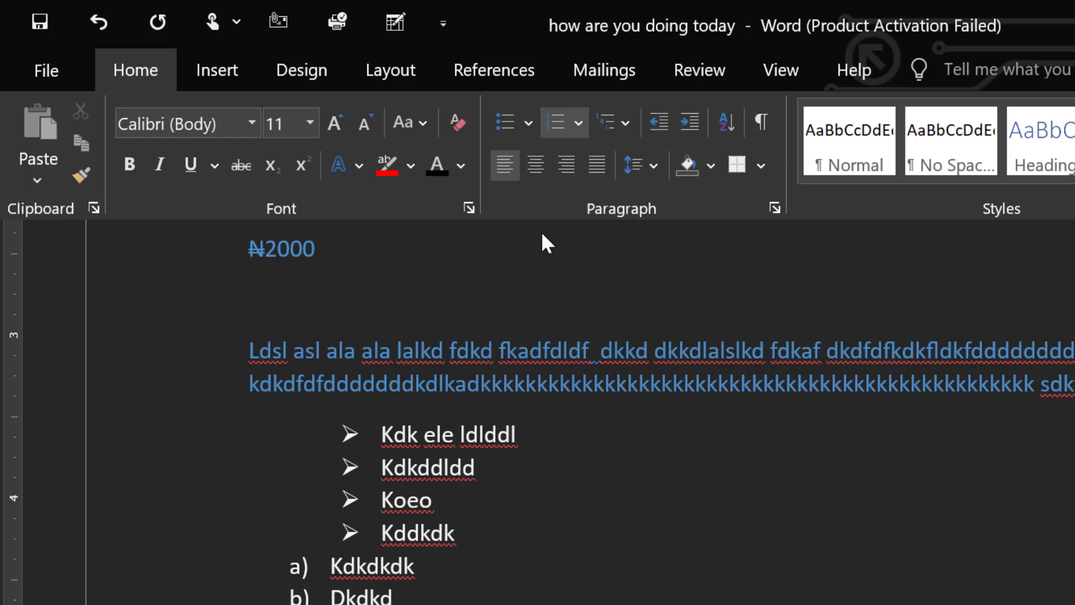
pyautogui.click(245, 461)
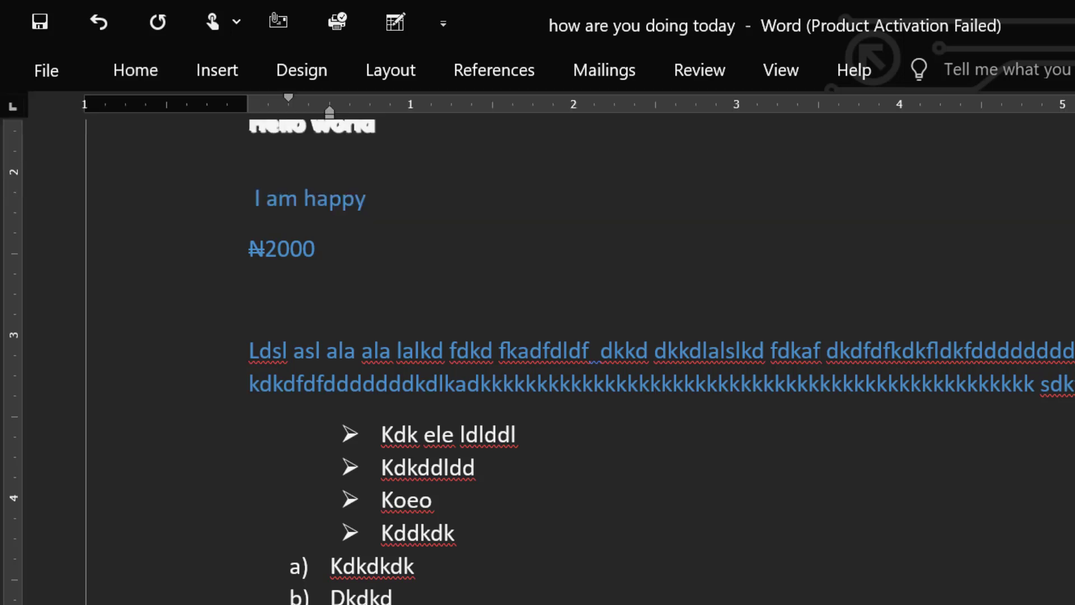
# End the lettered list and write "I am happy for you guys and I want you to learn Microsoft word" below it.
pyautogui.press('Return')
pyautogui.press('Return')
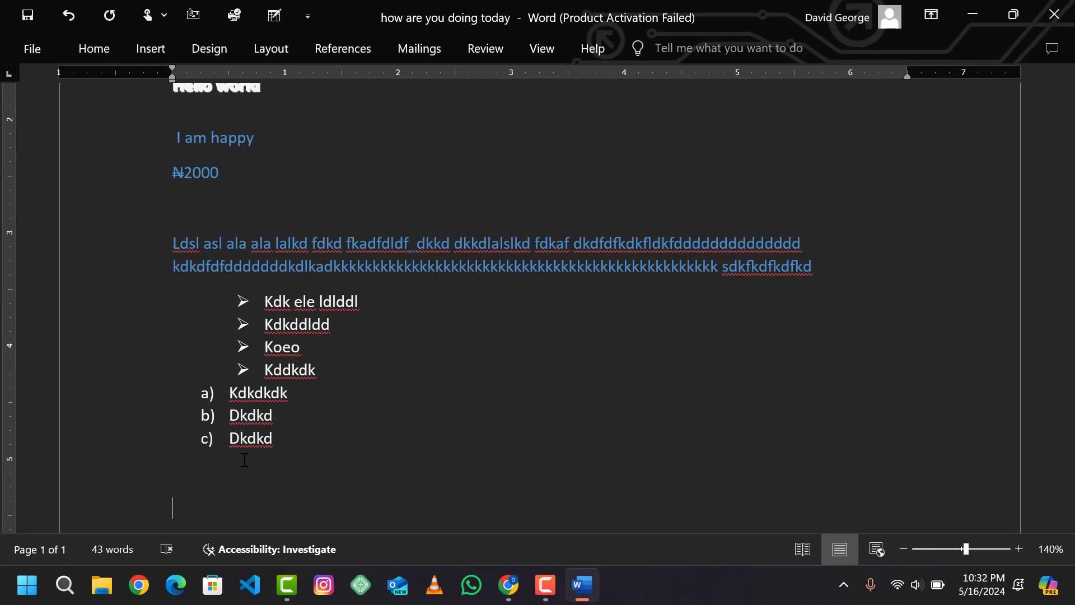
pyautogui.write('I am happyfor you')
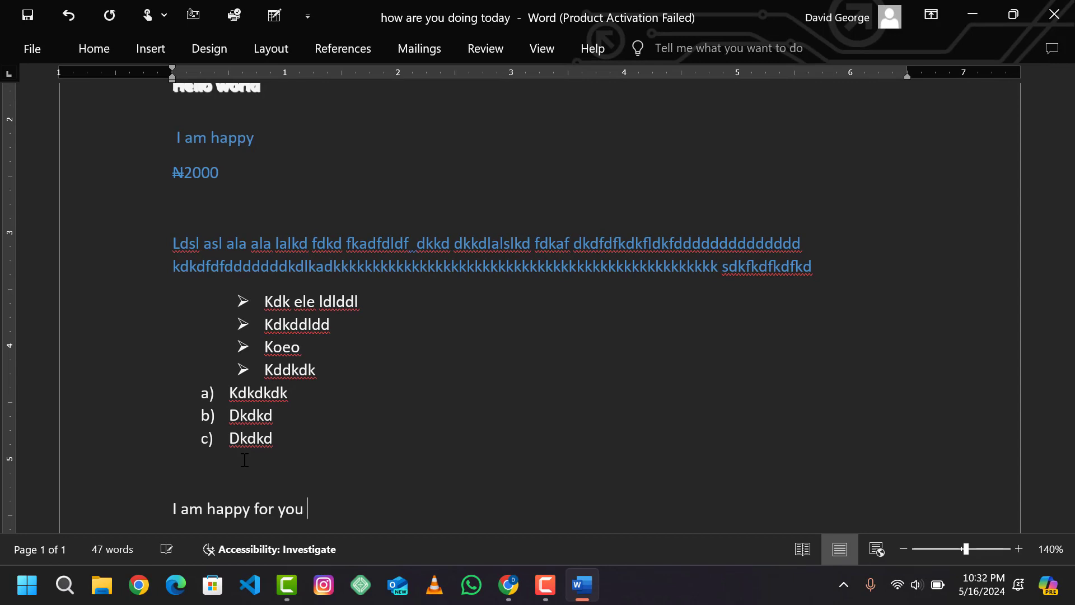
pyautogui.write(' guys and I want yo')
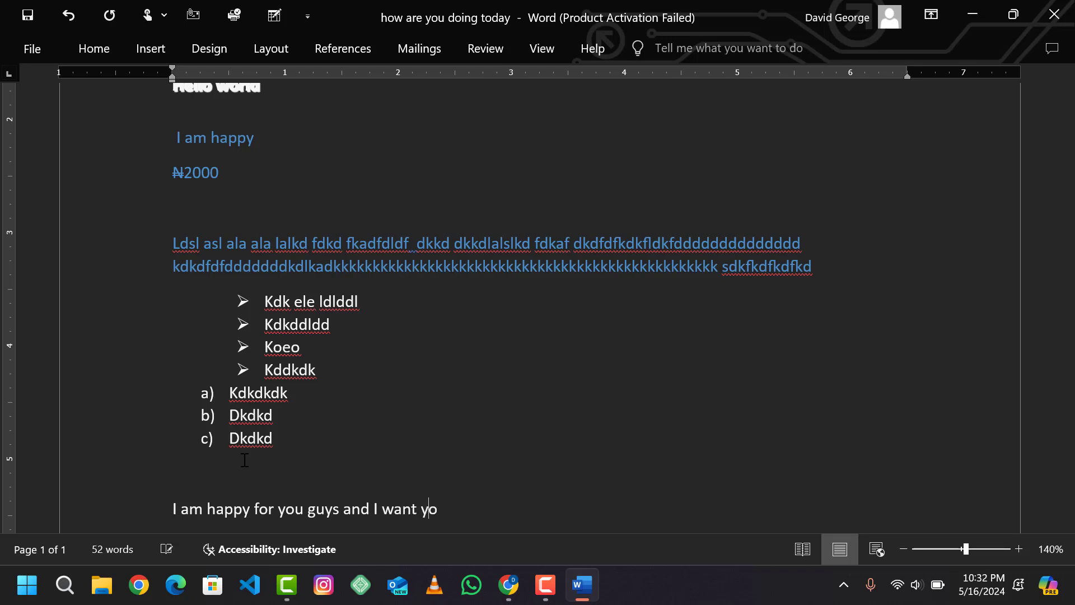
pyautogui.write('u to learn micros')
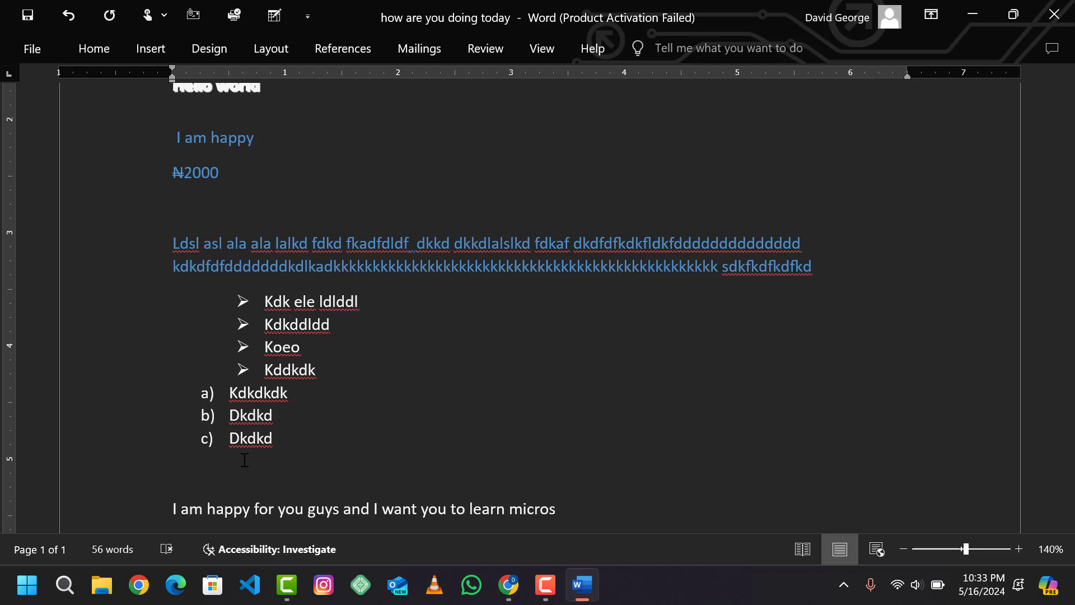
pyautogui.write('oft work')
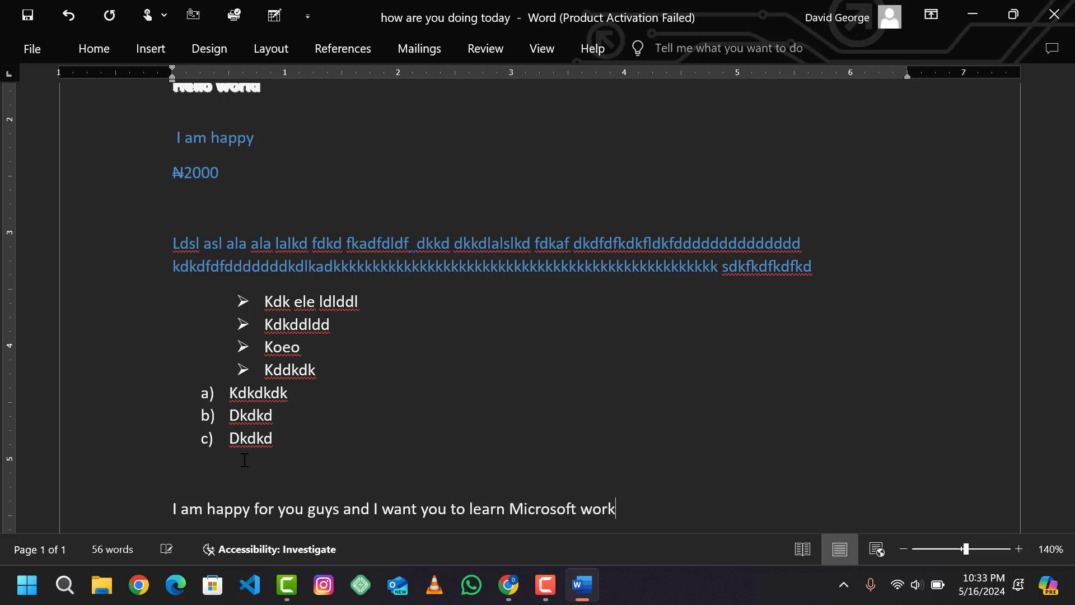
pyautogui.press('BackSpace')
pyautogui.write('d')
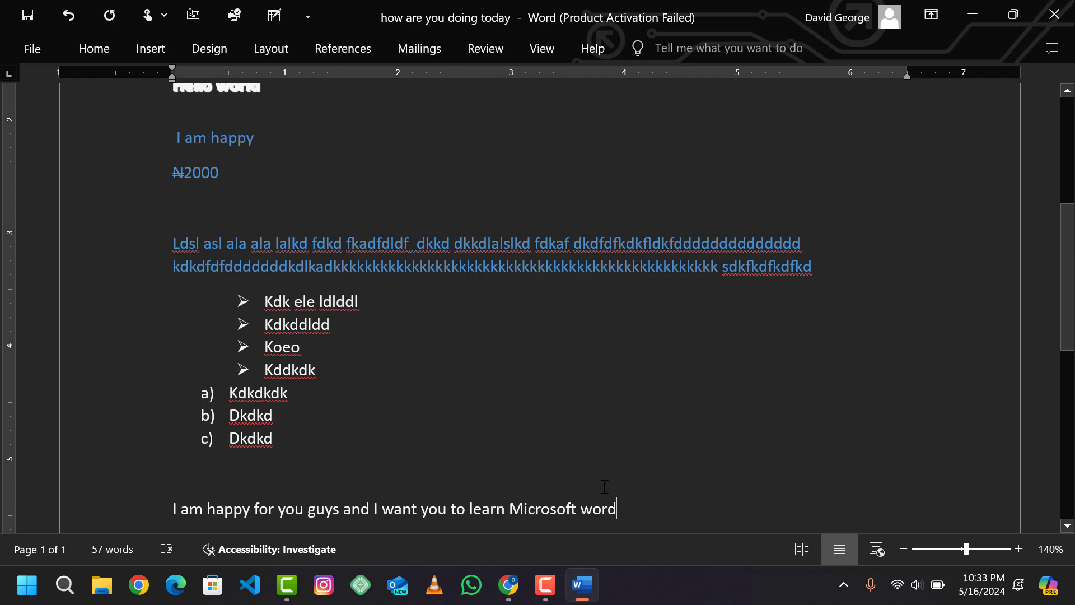
# Center the lettered list item b) "Dkdkd".
pyautogui.click(298, 413)
pyautogui.click(147, 58)
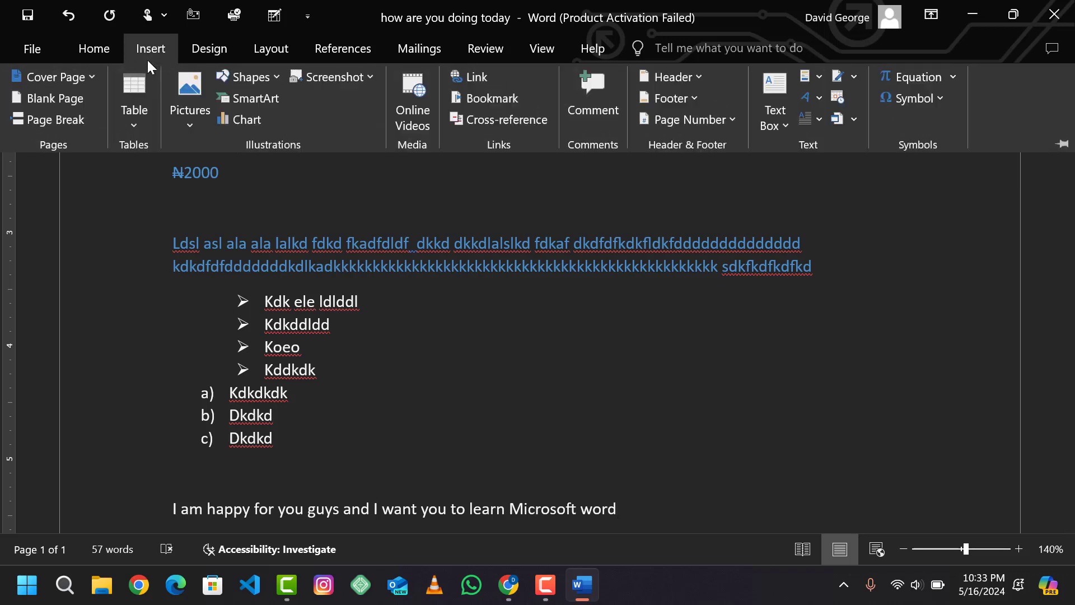
pyautogui.click(107, 52)
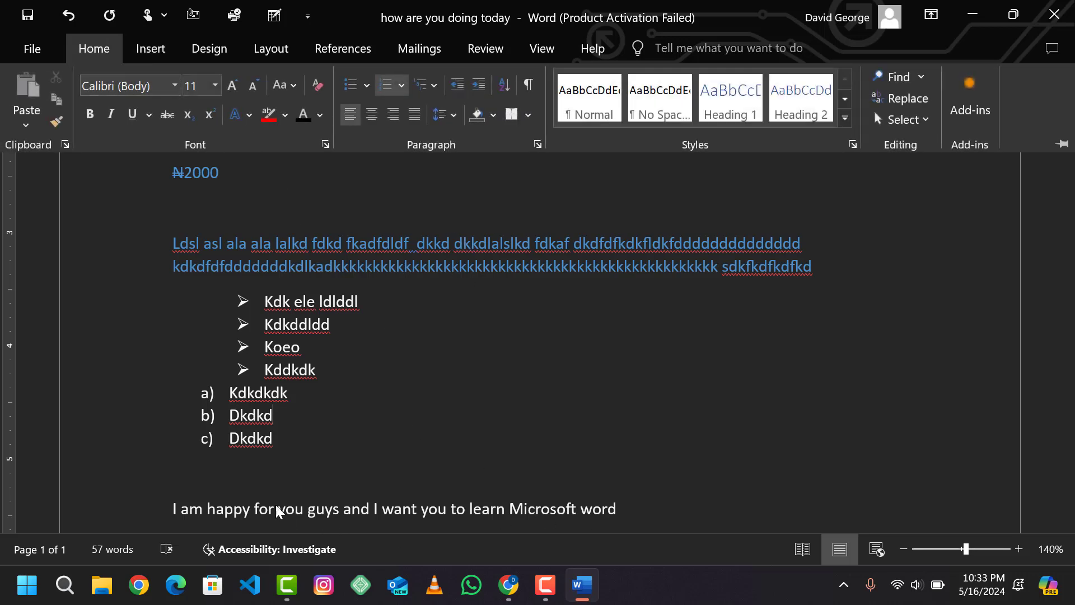
pyautogui.click(372, 115)
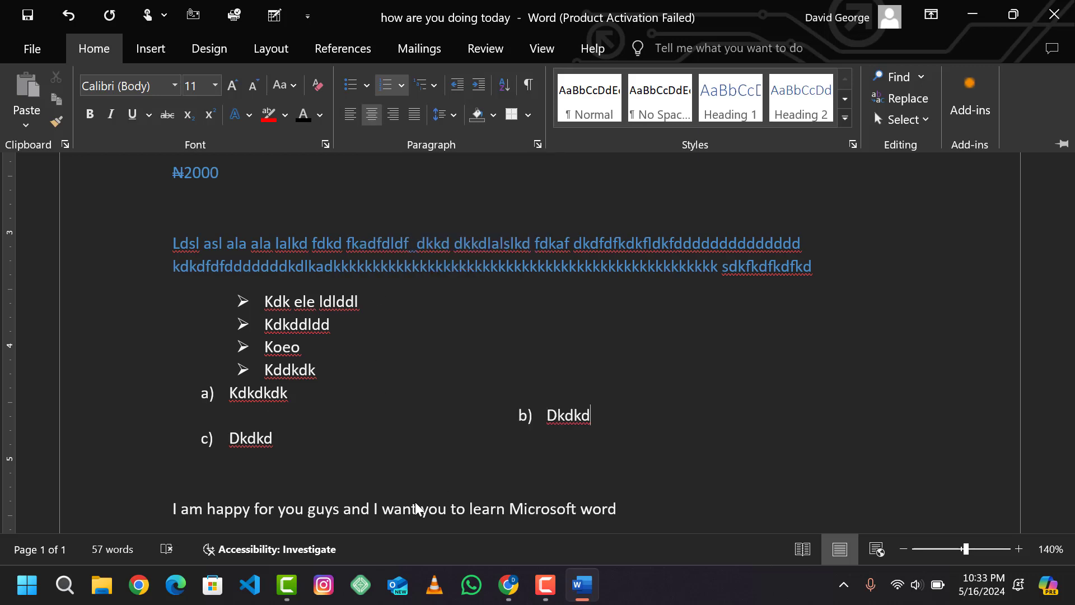
# Center the sentence "I am happy for you guys and I want you to learn Microsoft word" below the lists.
pyautogui.click(382, 511)
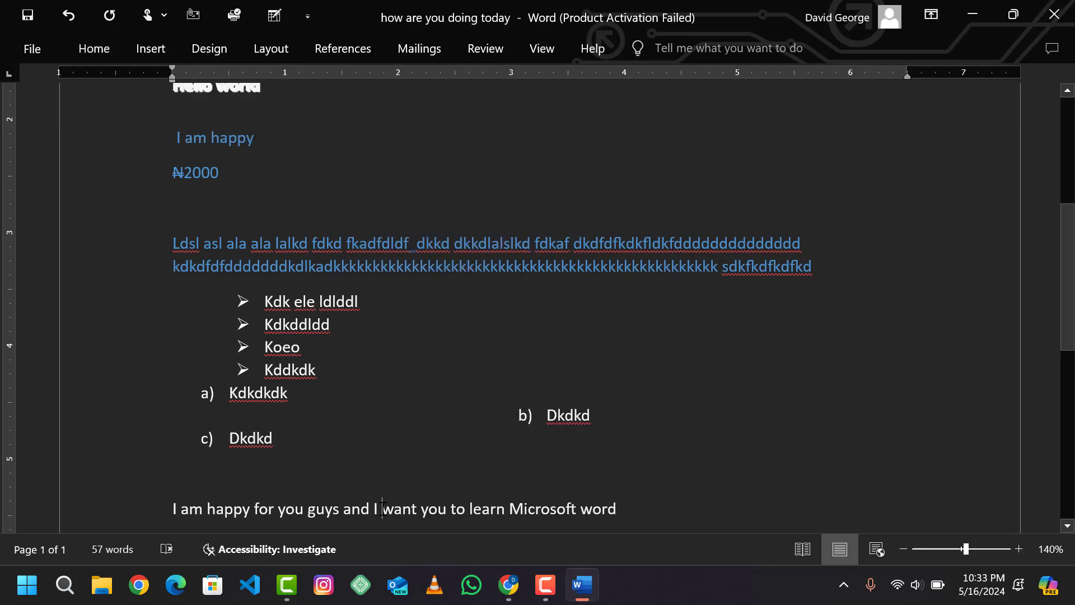
pyautogui.doubleClick(381, 510)
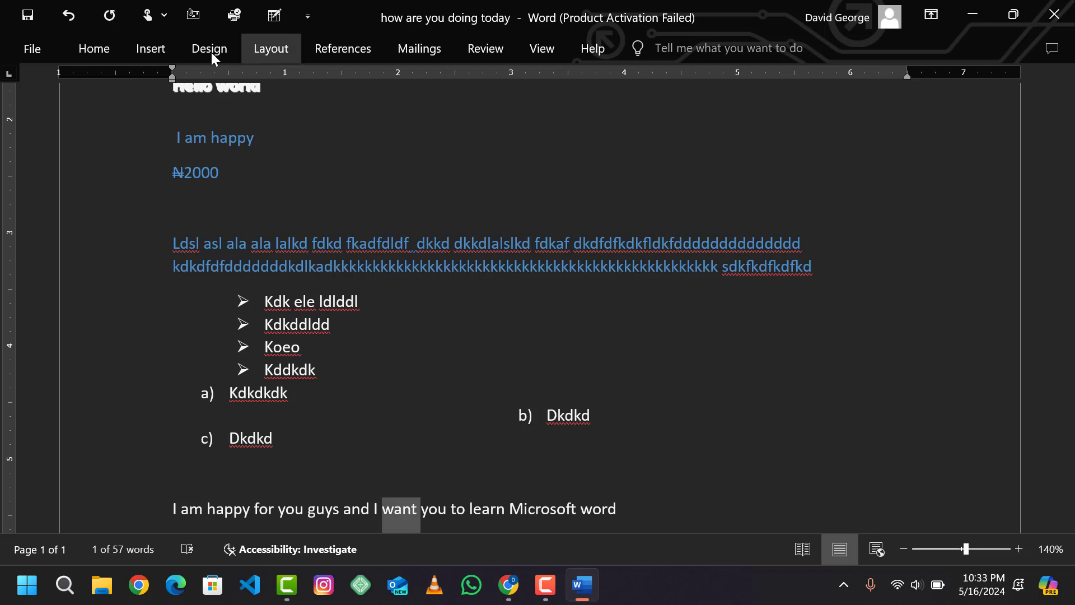
pyautogui.click(110, 48)
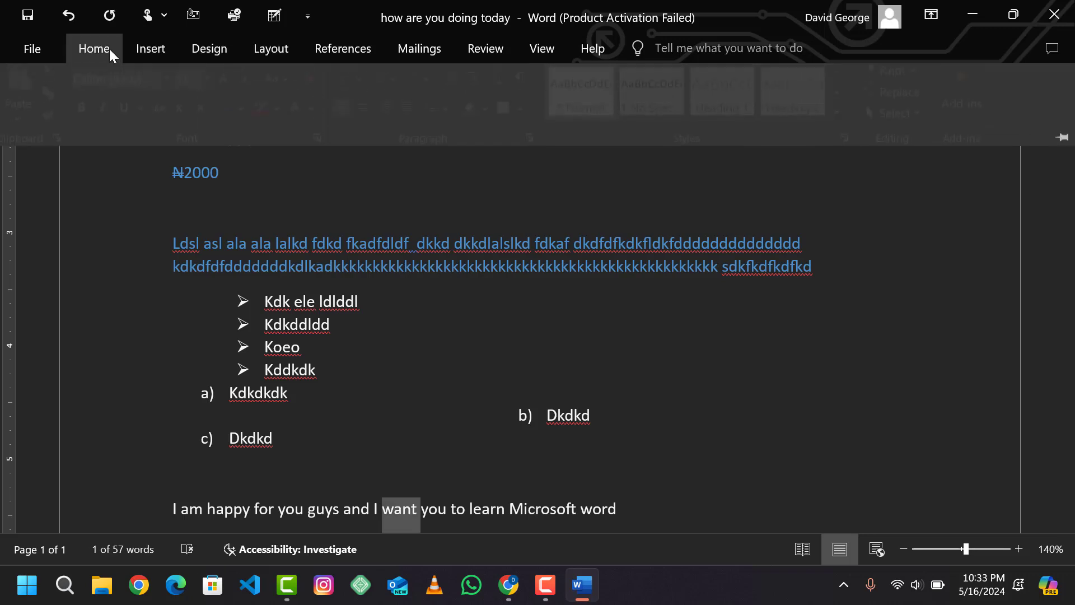
pyautogui.click(371, 116)
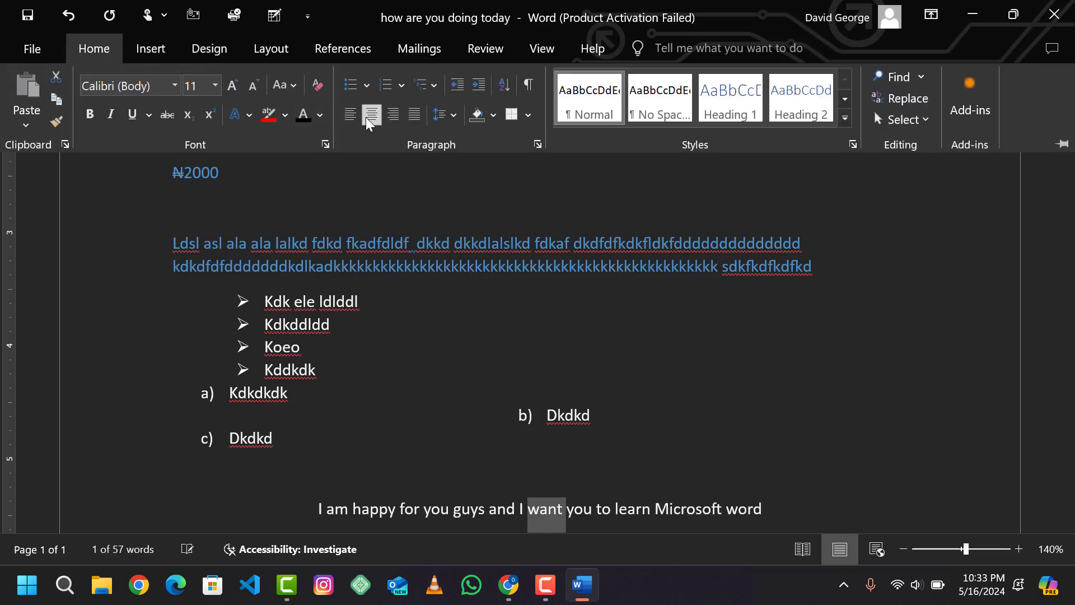
pyautogui.click(785, 501)
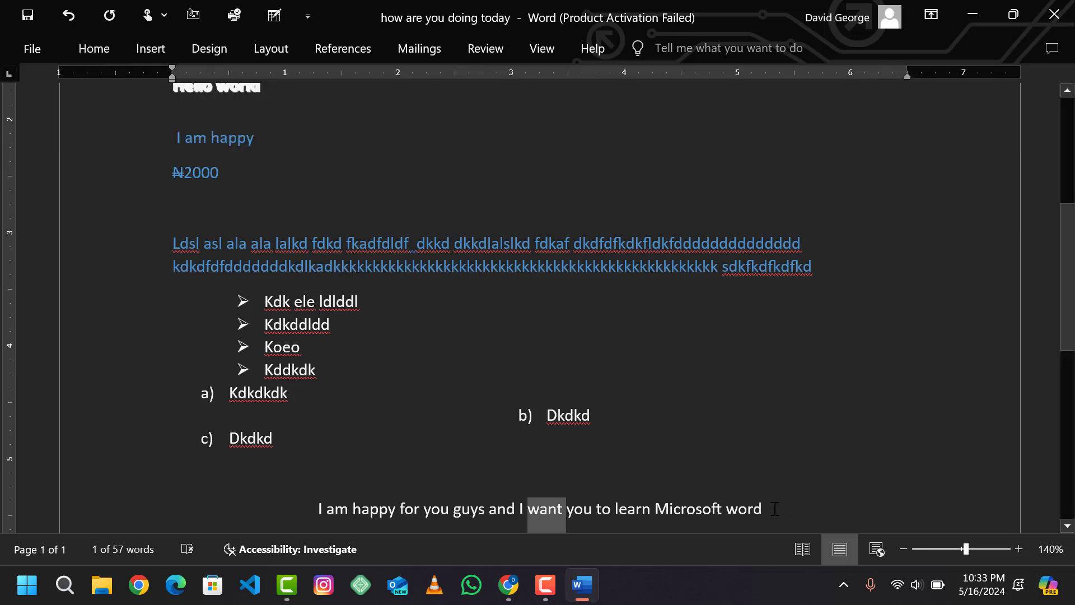
pyautogui.click(775, 508)
pyautogui.scroll(-1, 774, 508)
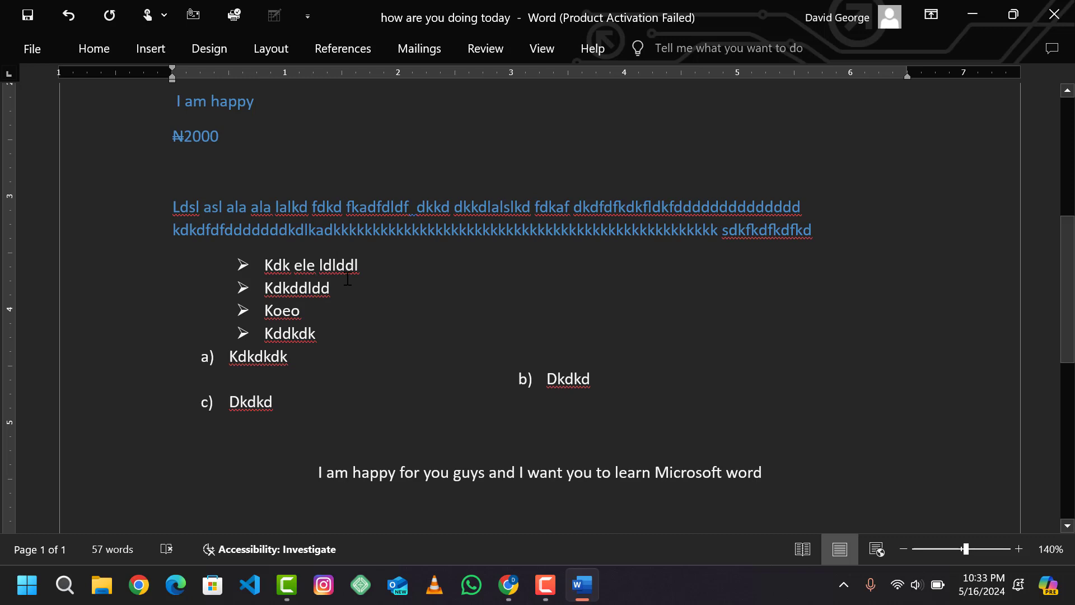
# Try right alignment on the sentence below the lists, and set it to Justify instead.
pyautogui.click(137, 49)
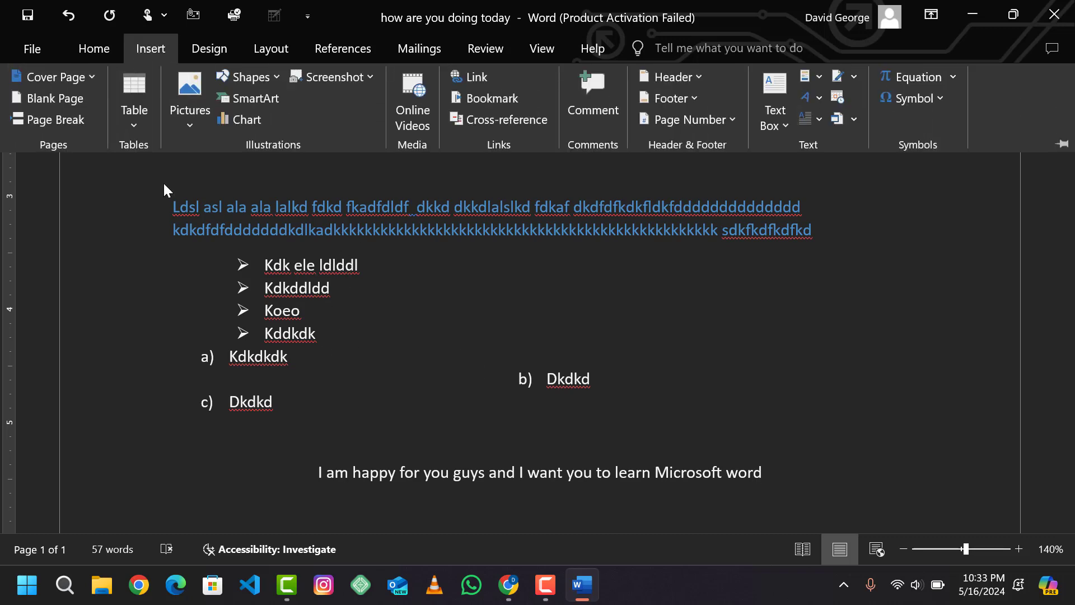
pyautogui.click(105, 59)
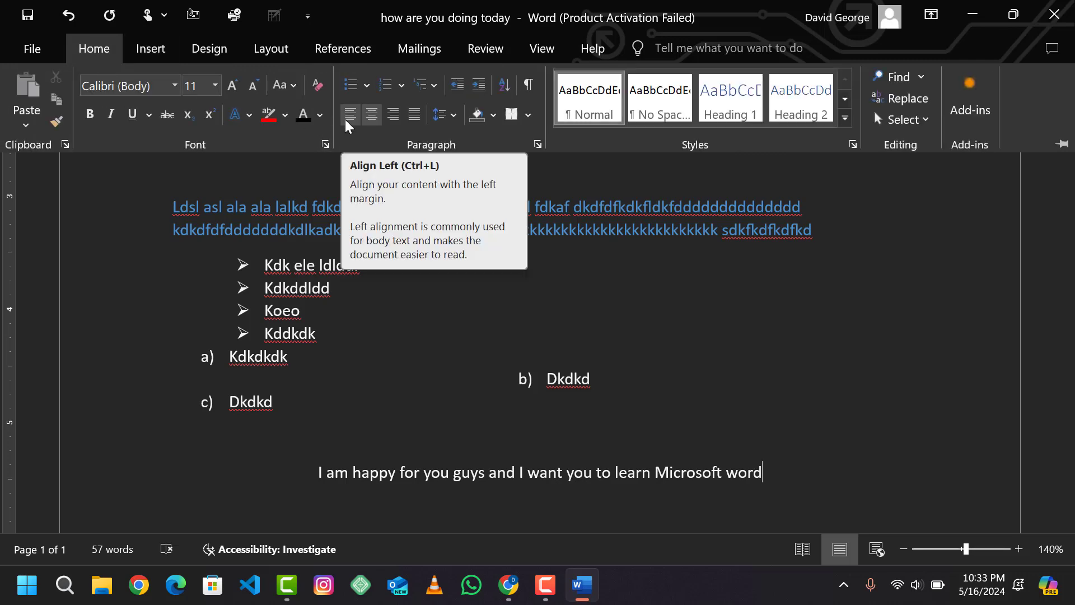
pyautogui.click(393, 116)
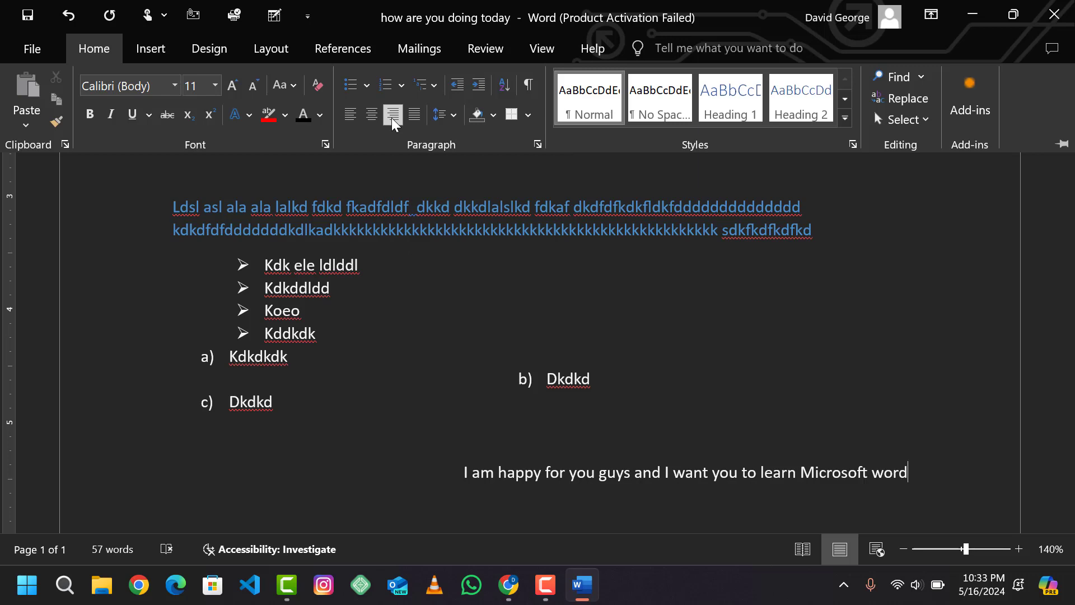
pyautogui.click(415, 116)
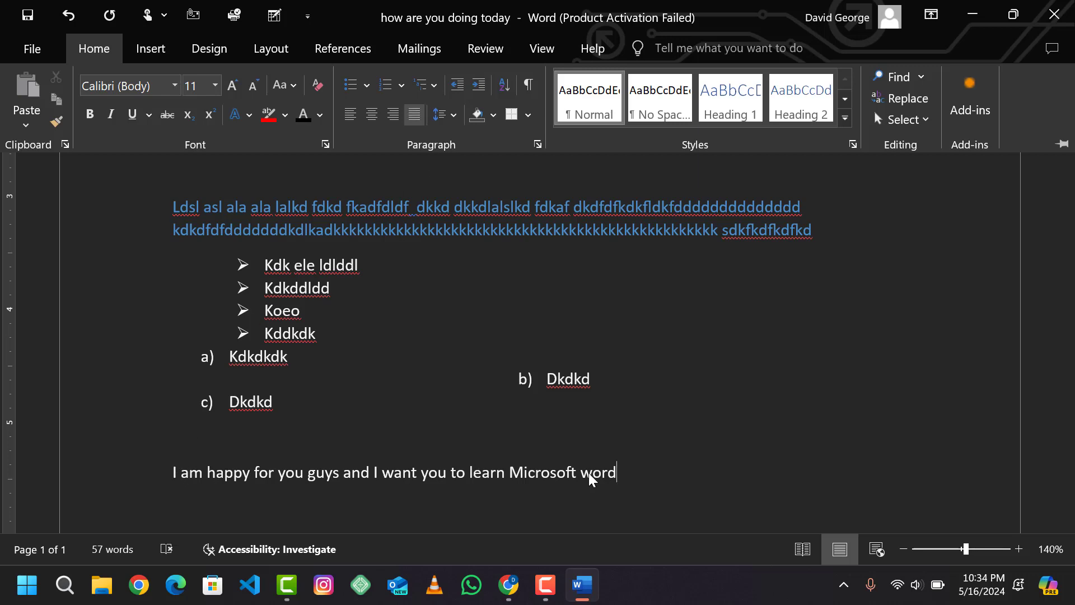
pyautogui.hotkey('ctrl', 'F1')
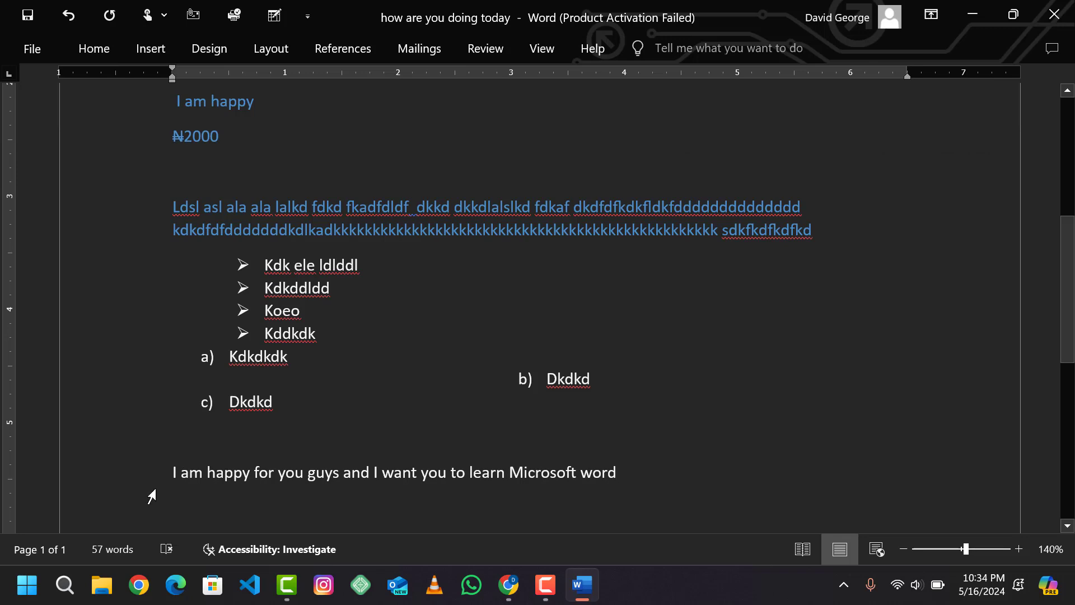
# Copy the whole sentence "I am happy for you guys and I want you to learn Microsoft word" to the clipboard.
pyautogui.tripleClick(628, 470)
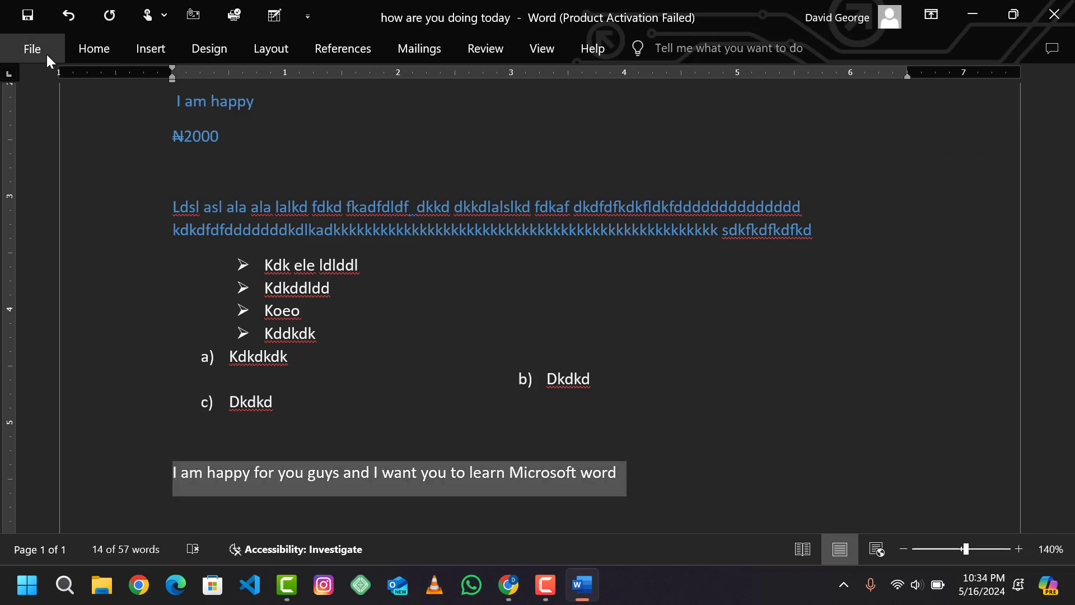
pyautogui.click(93, 52)
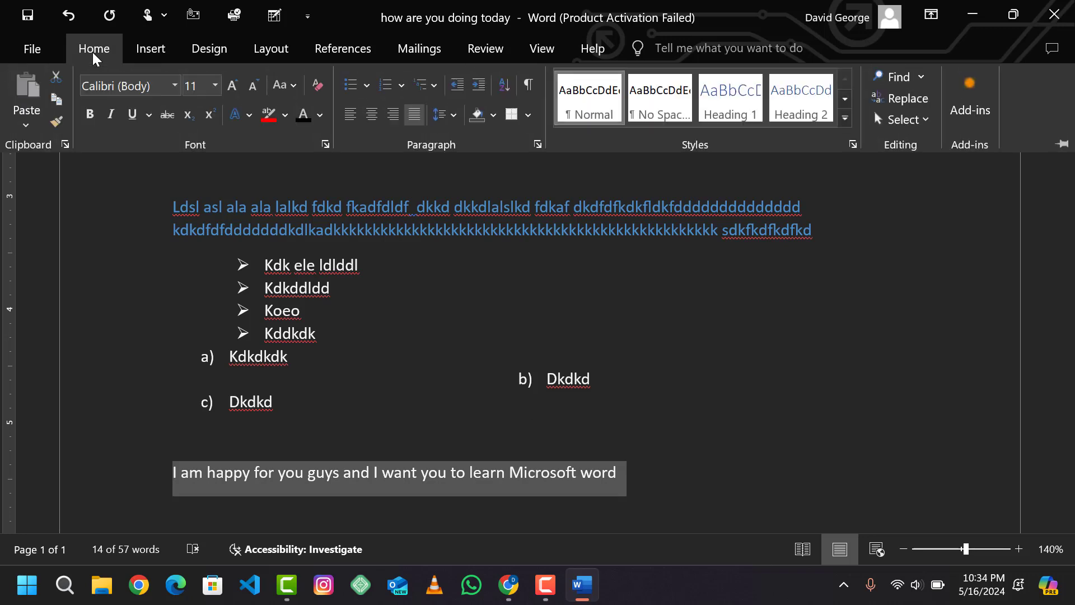
pyautogui.click(58, 104)
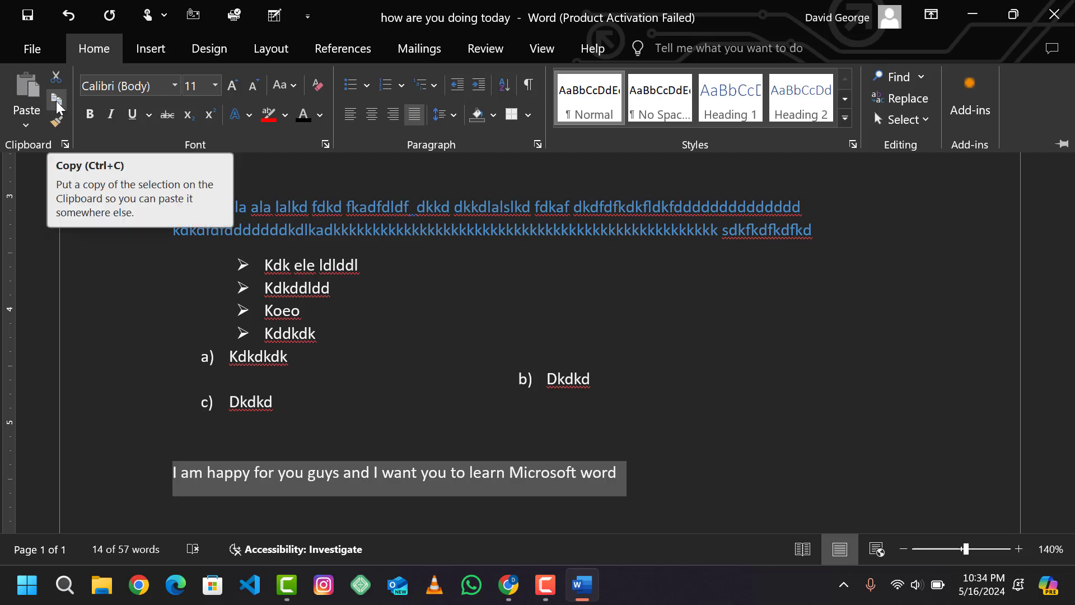
pyautogui.click(58, 105)
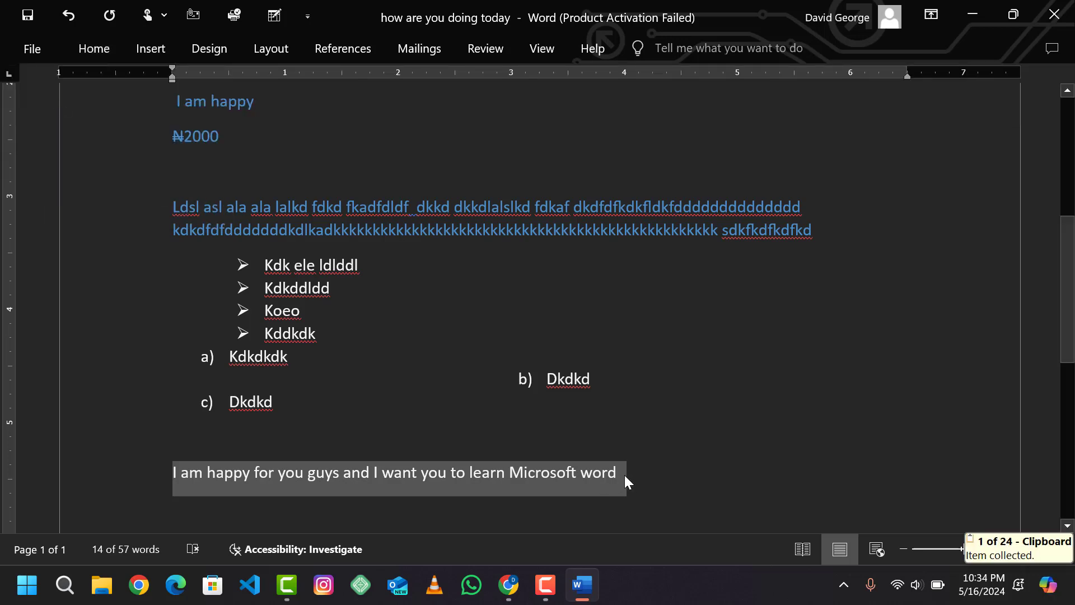
# Paste the copied sentence twice, starting directly after the end of the original sentence.
pyautogui.click(629, 471)
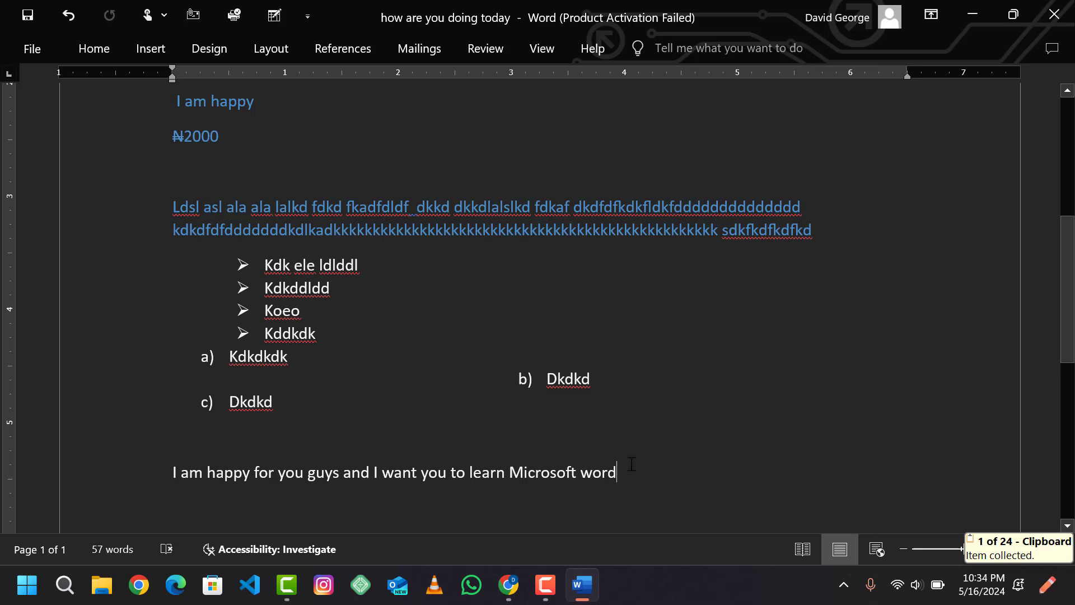
pyautogui.click(45, 58)
pyautogui.click(33, 57)
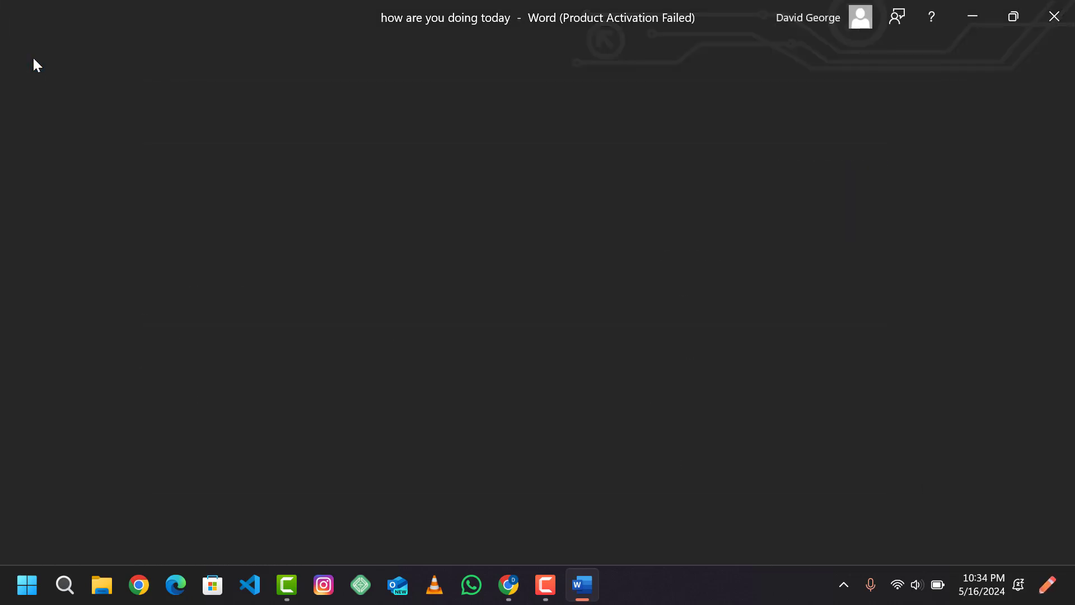
pyautogui.click(87, 62)
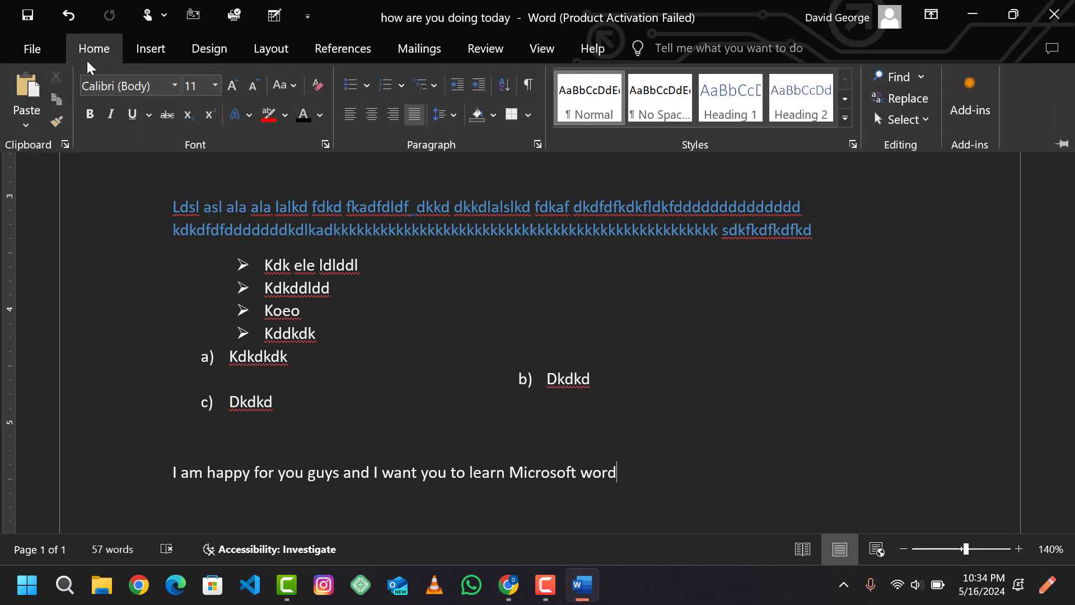
pyautogui.click(35, 97)
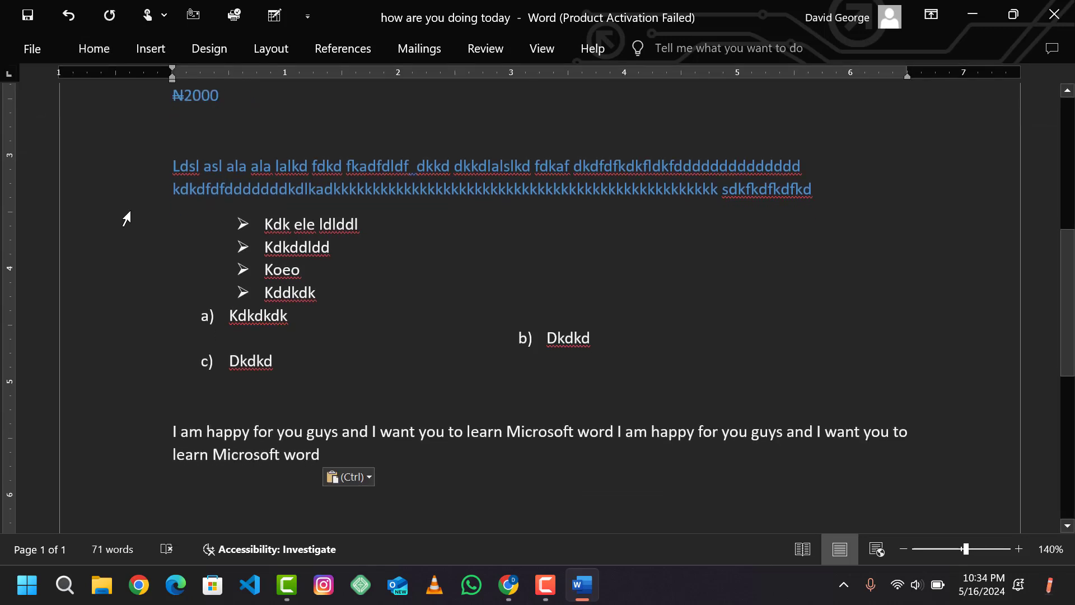
pyautogui.click(91, 55)
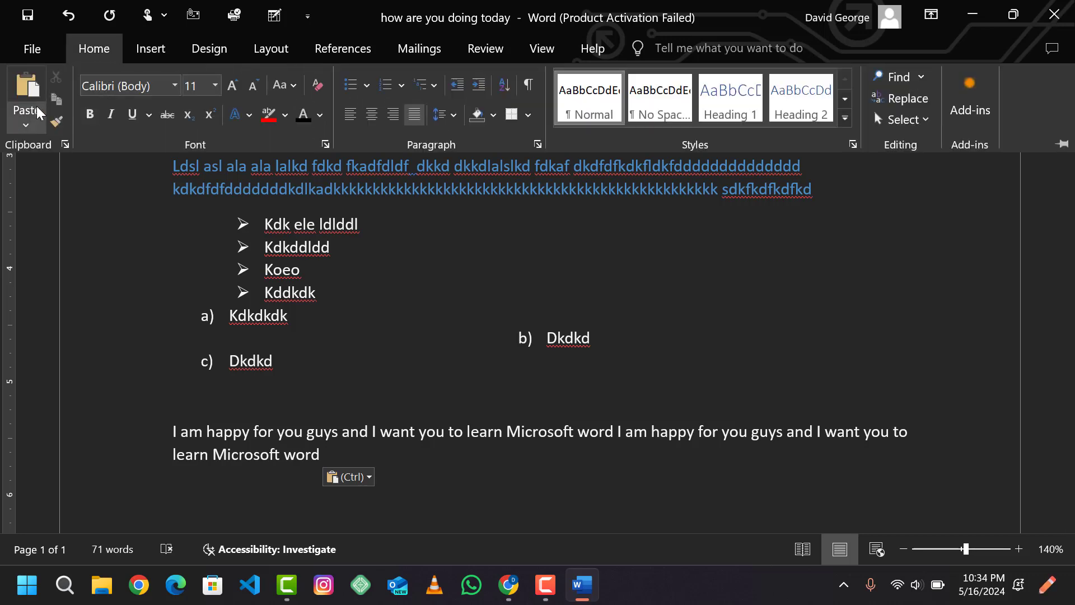
pyautogui.click(28, 95)
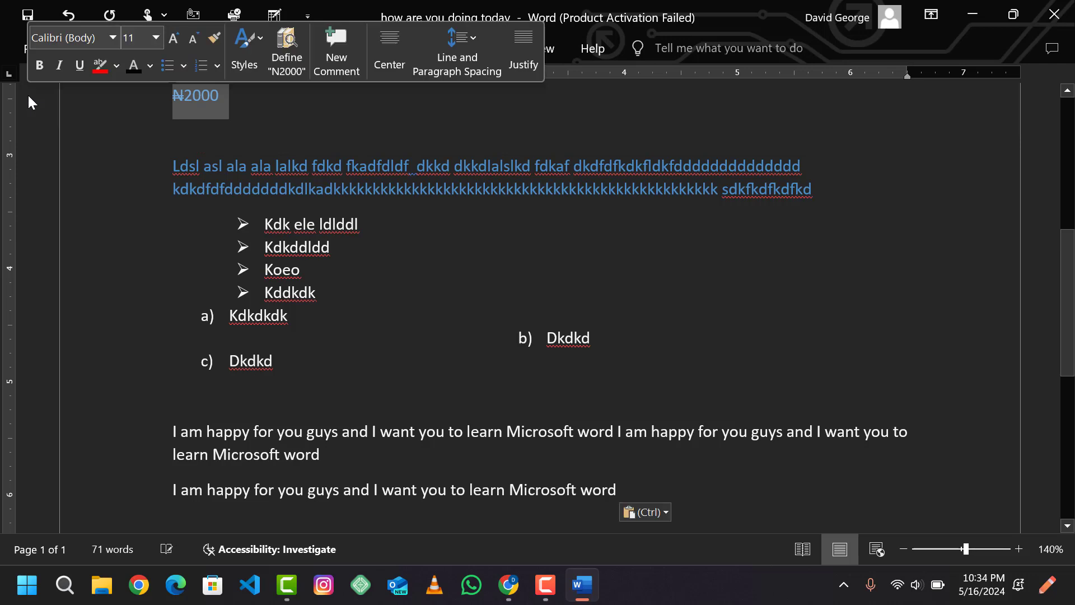
pyautogui.click(628, 483)
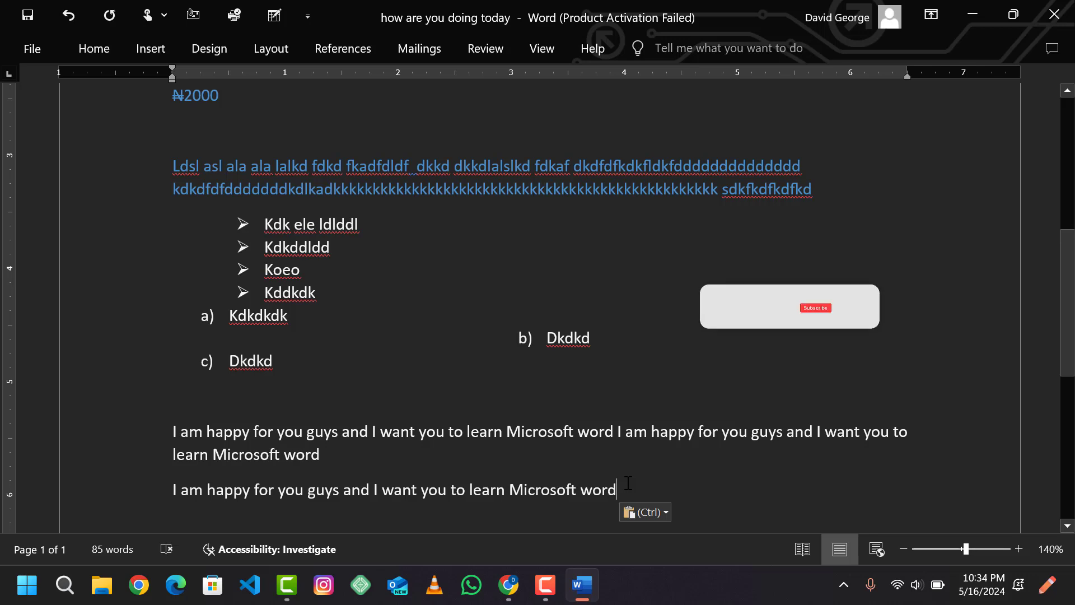
# Join the last pasted sentence onto the paragraph above it and place the cursor at the paragraph's end.
pyautogui.scroll(-3, 628, 482)
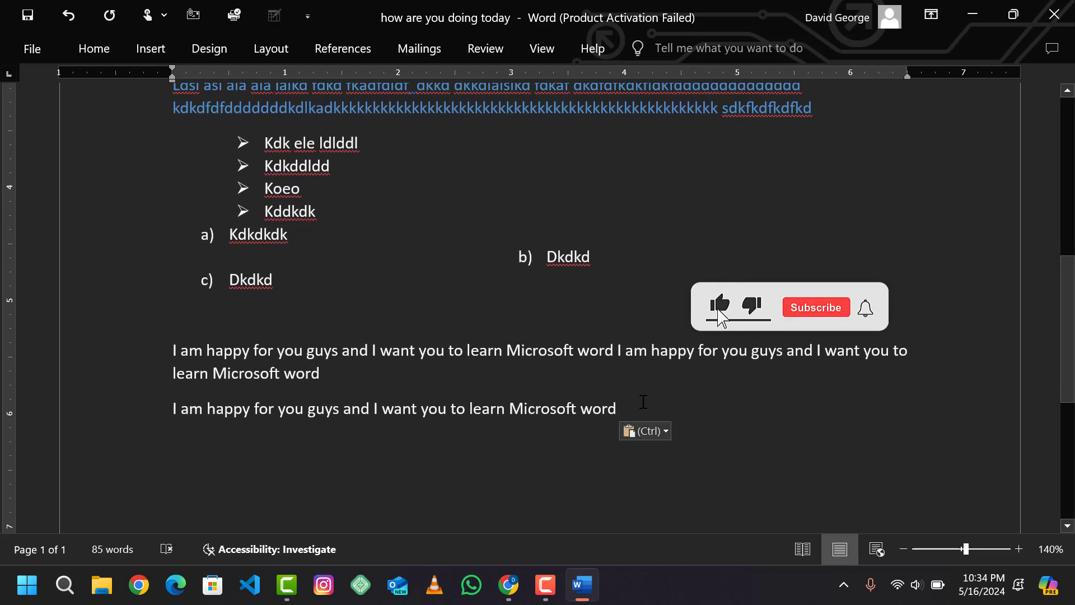
pyautogui.click(618, 352)
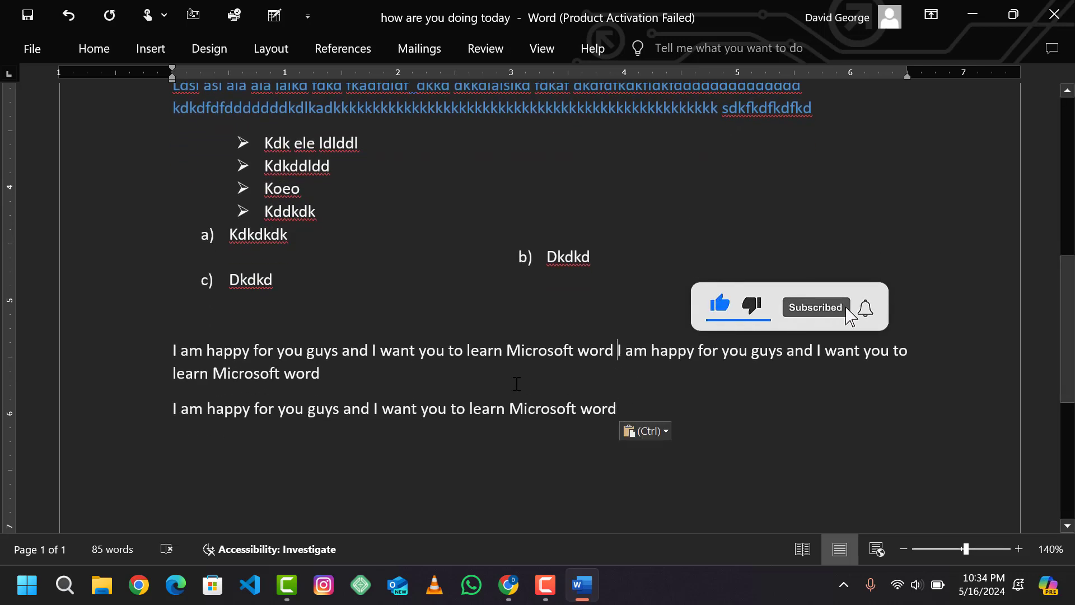
pyautogui.click(175, 412)
pyautogui.press('BackSpace')
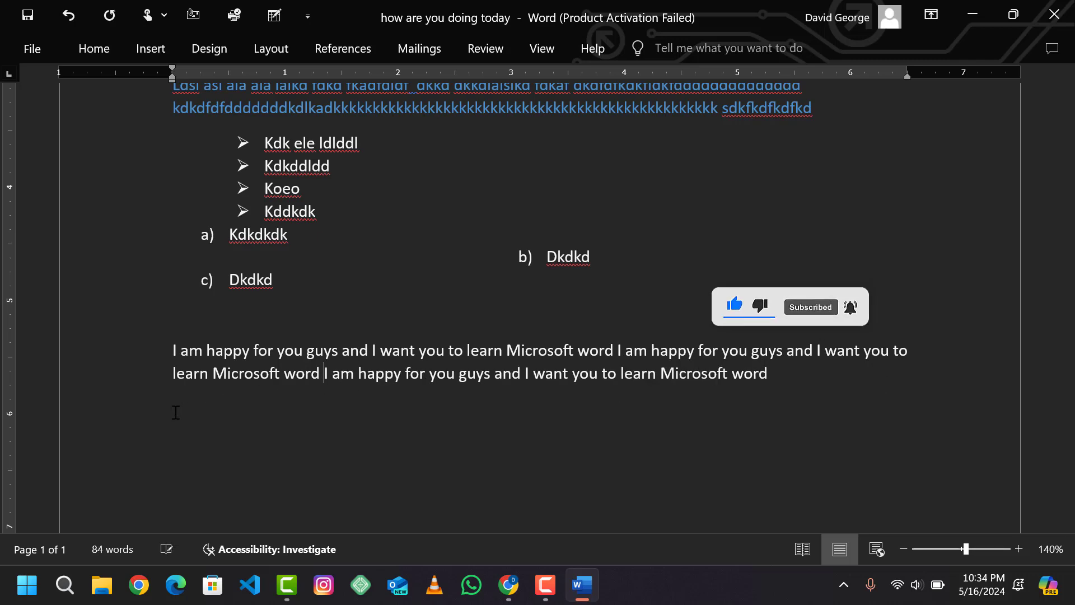
pyautogui.click(773, 373)
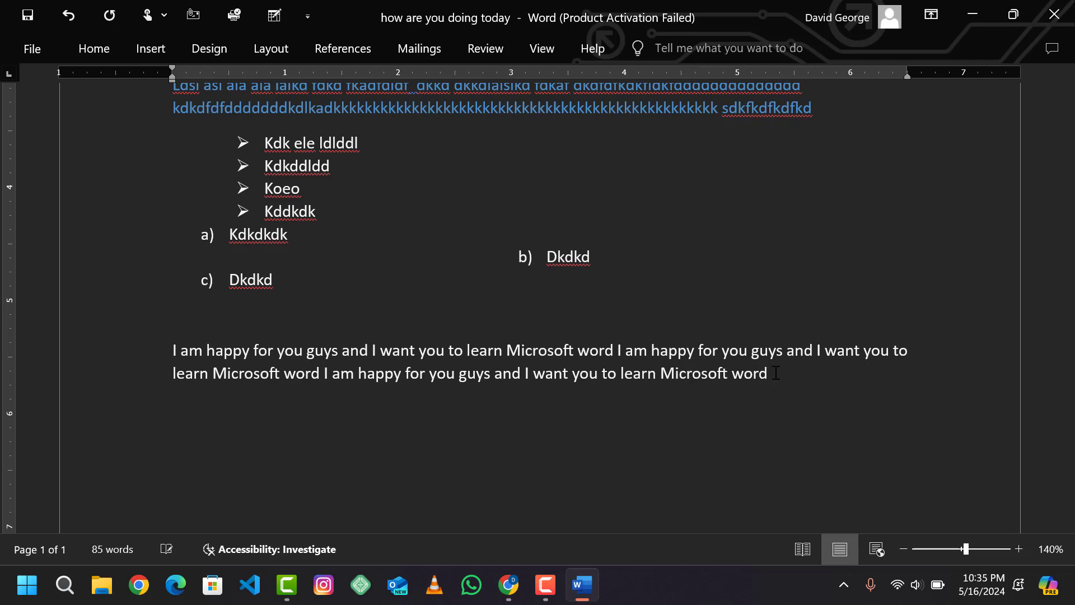
# Paste the copied sentence three more times at the end of the last paragraph, running on from its existing text.
pyautogui.hotkey('ctrl', 'v')
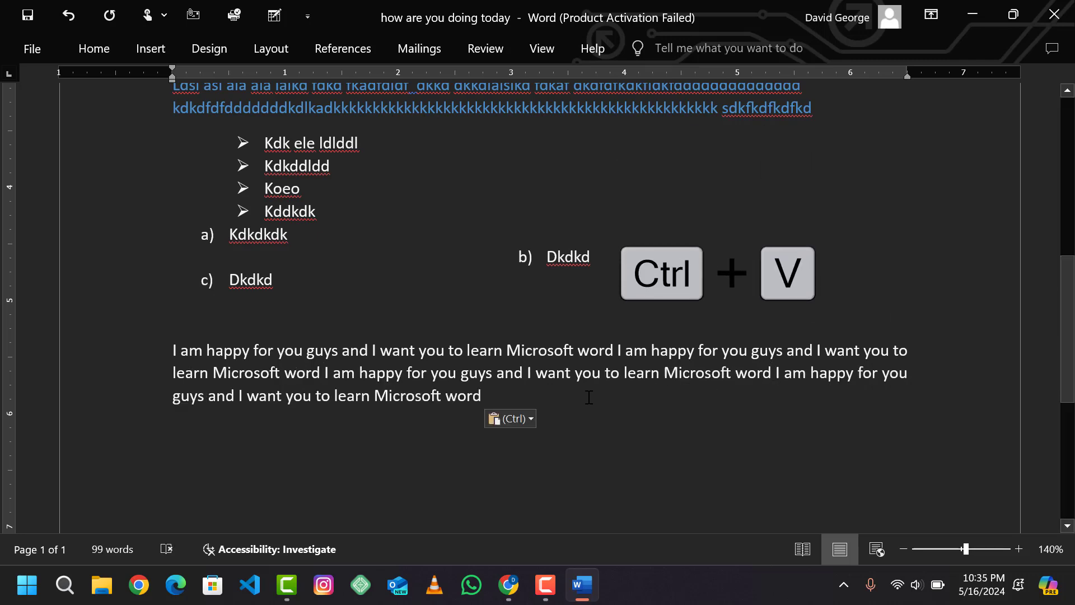
pyautogui.press('BackSpace')
pyautogui.hotkey('ctrl', 'v')
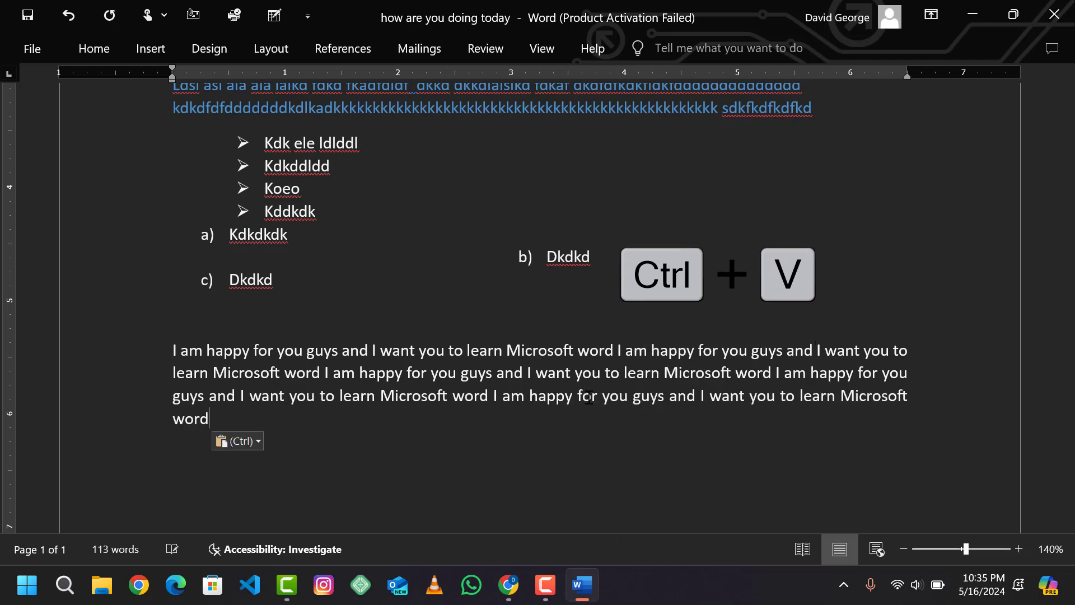
pyautogui.hotkey('ctrl', 'v')
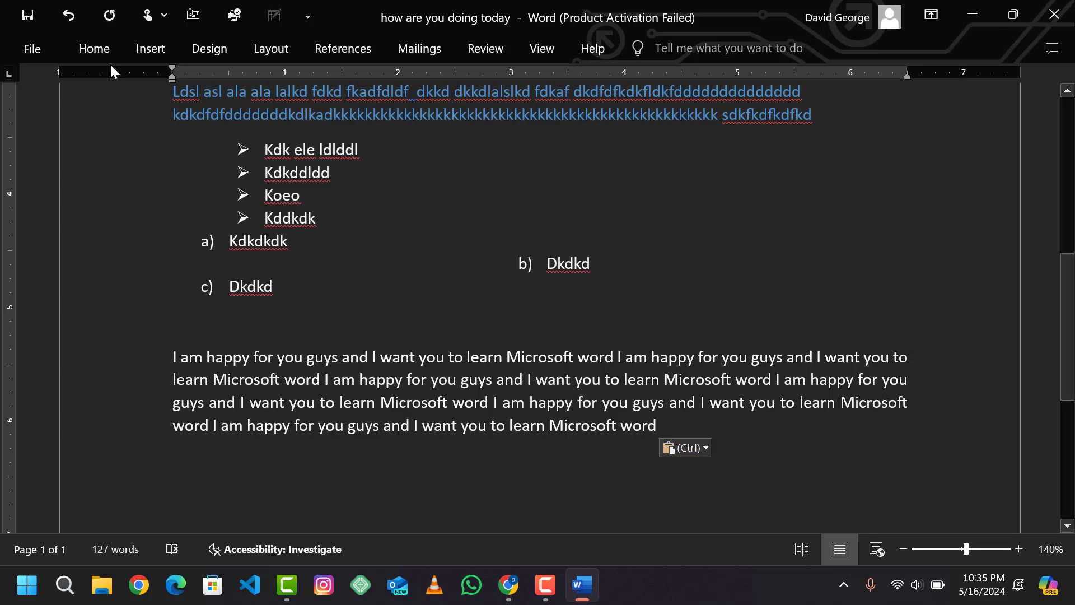
# Try left alignment on the paragraph of repeated sentences below the lists, and set it back to Justify.
pyautogui.click(94, 48)
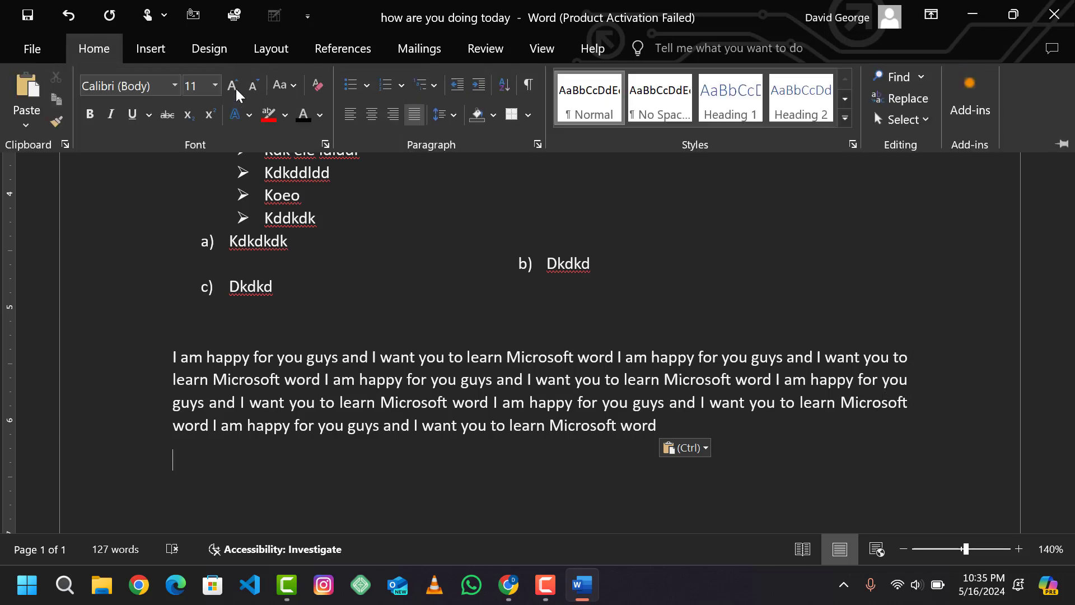
pyautogui.click(342, 113)
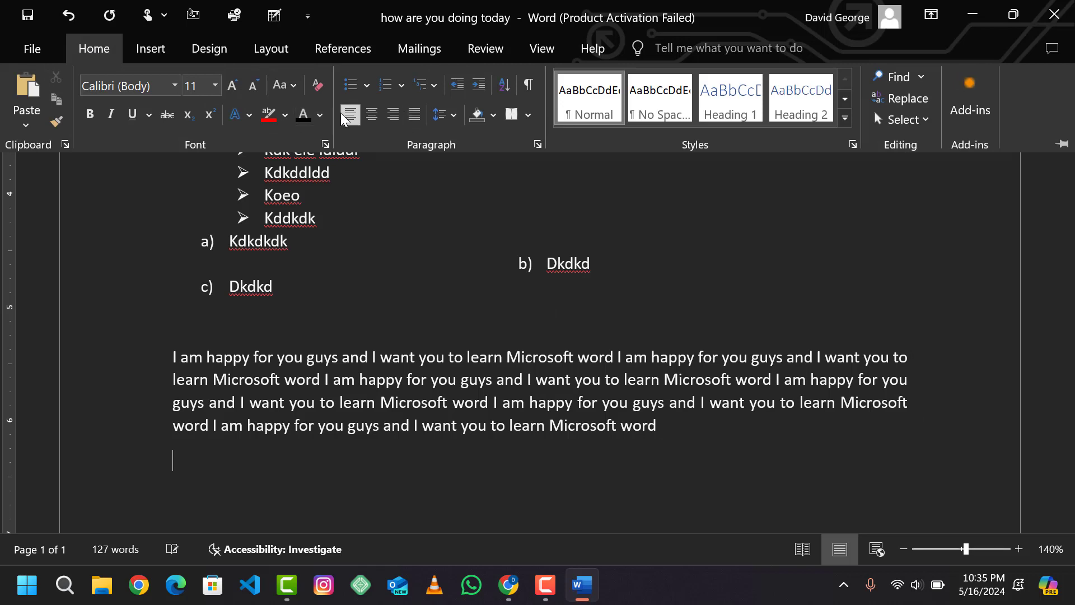
pyautogui.click(281, 367)
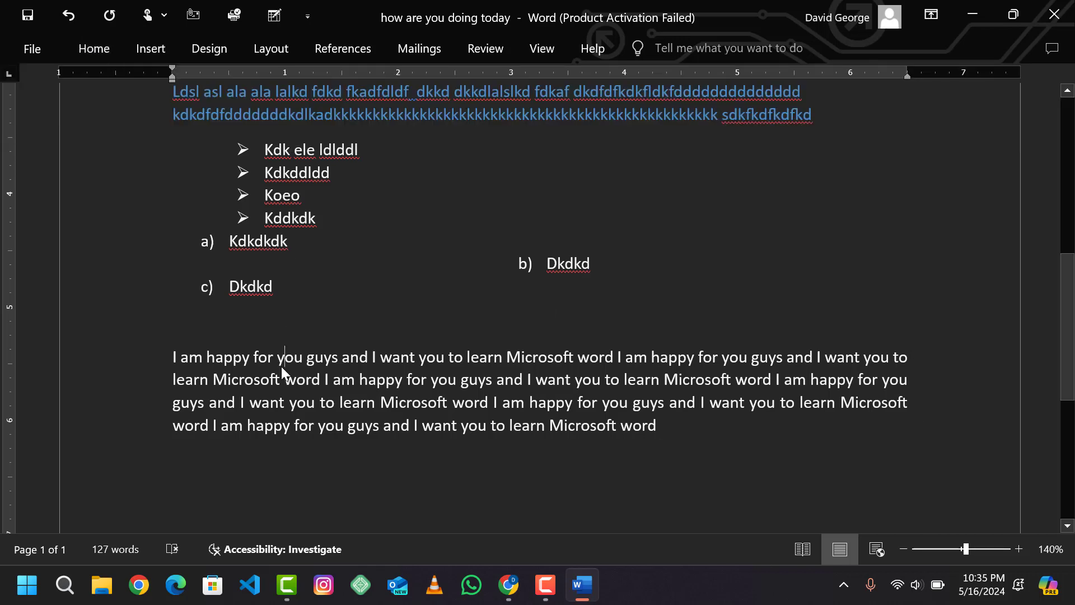
pyautogui.click(103, 40)
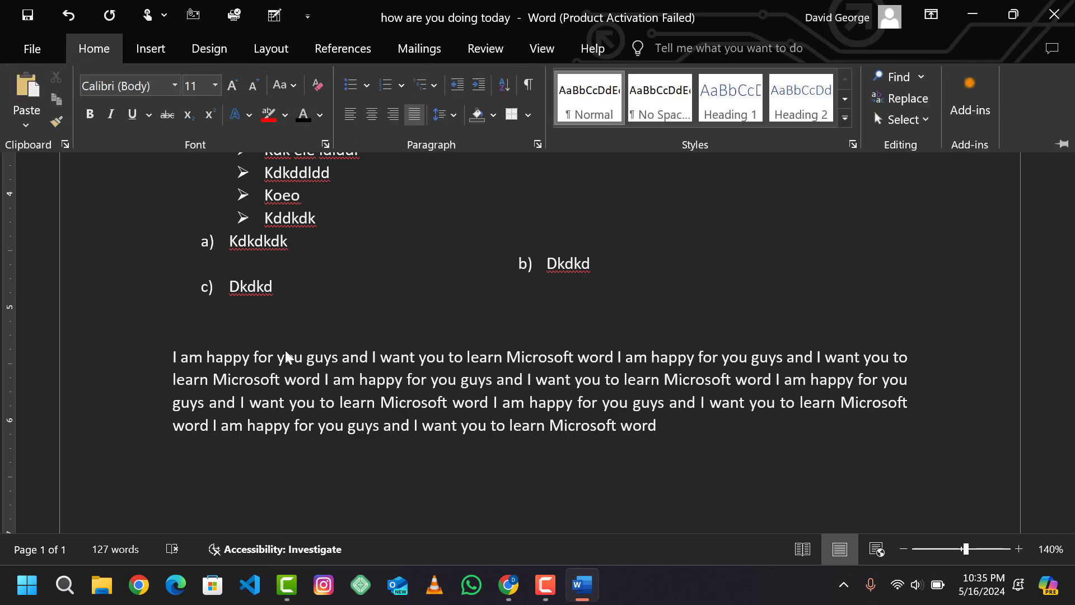
pyautogui.click(348, 115)
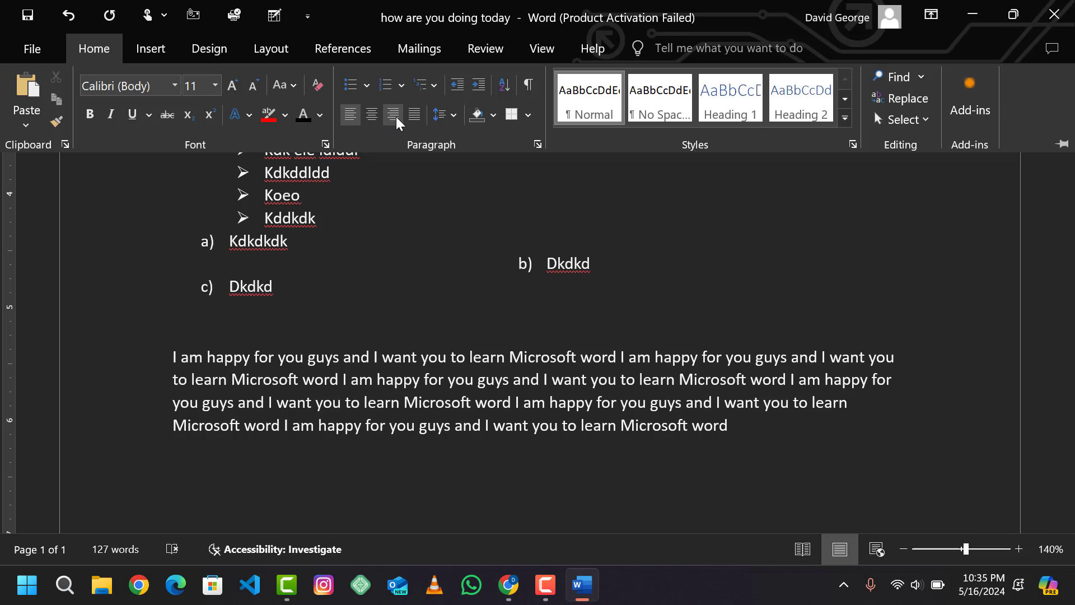
pyautogui.click(413, 115)
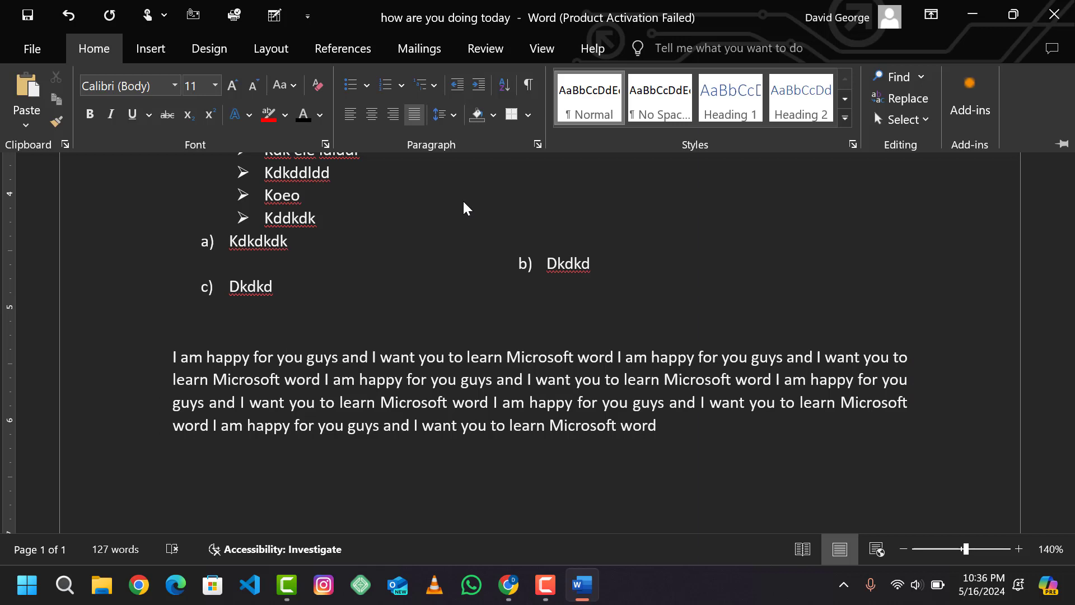
# Set the line spacing of the paragraph of repeated sentences to 2.5.
pyautogui.click(452, 122)
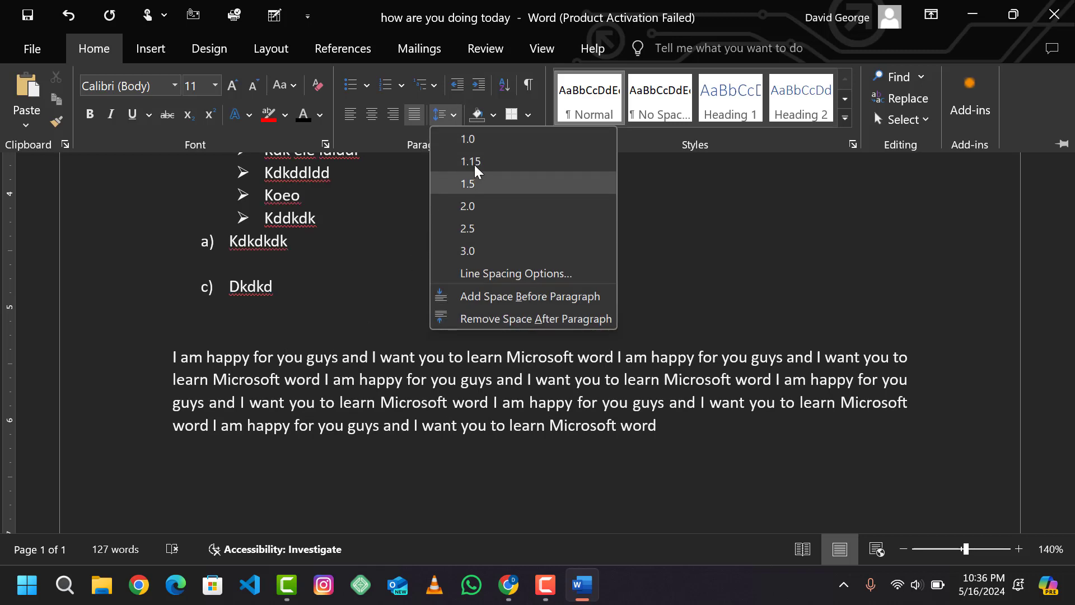
pyautogui.click(461, 233)
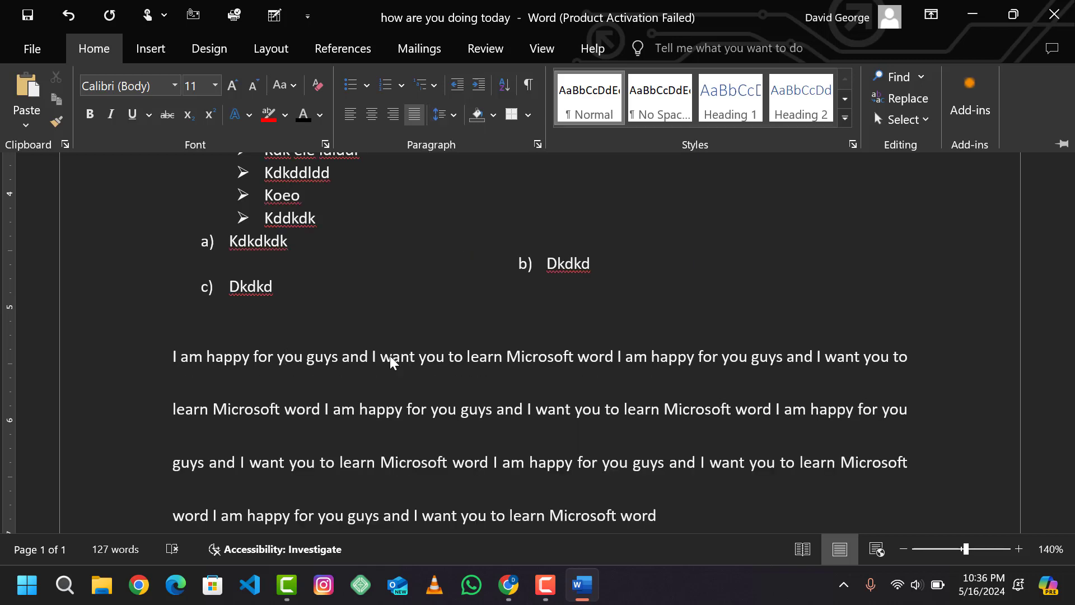
pyautogui.scroll(-3, 390, 355)
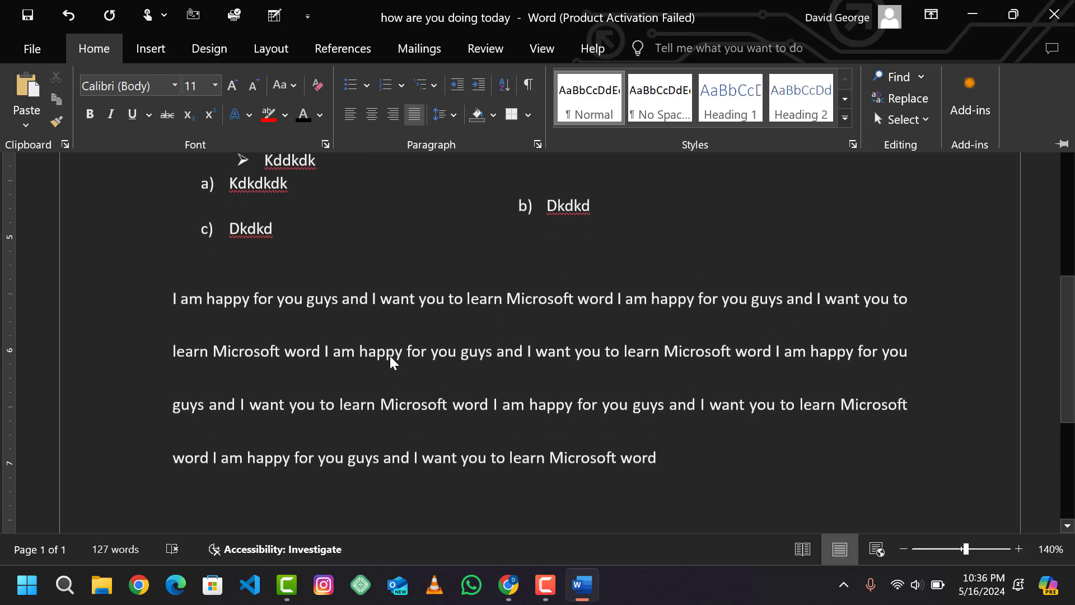
pyautogui.scroll(2, 390, 359)
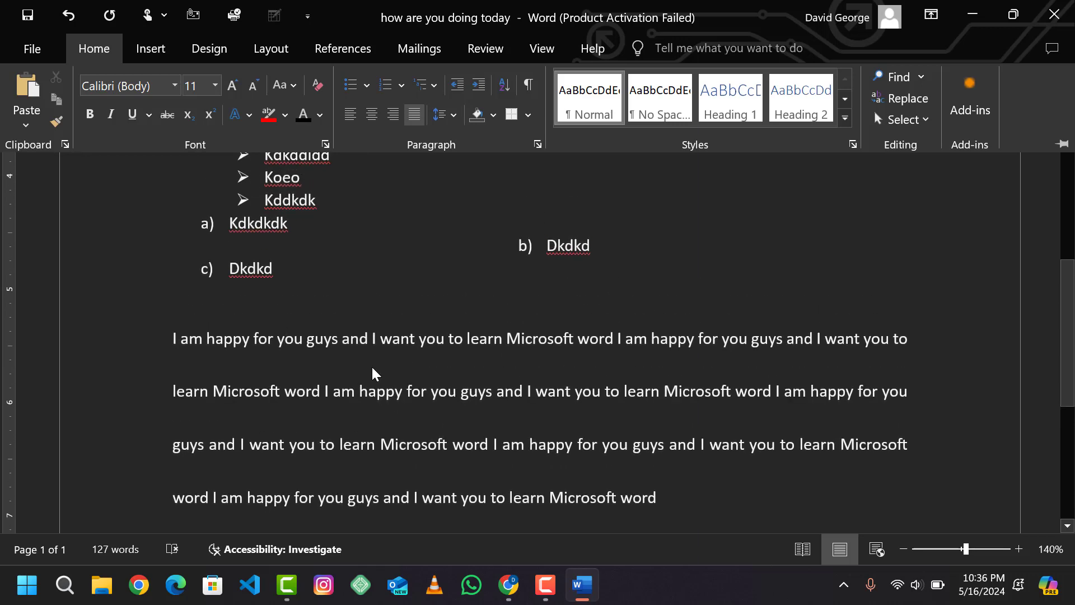
pyautogui.scroll(-1, 373, 368)
pyautogui.scroll(4, 378, 359)
pyautogui.scroll(-3, 408, 397)
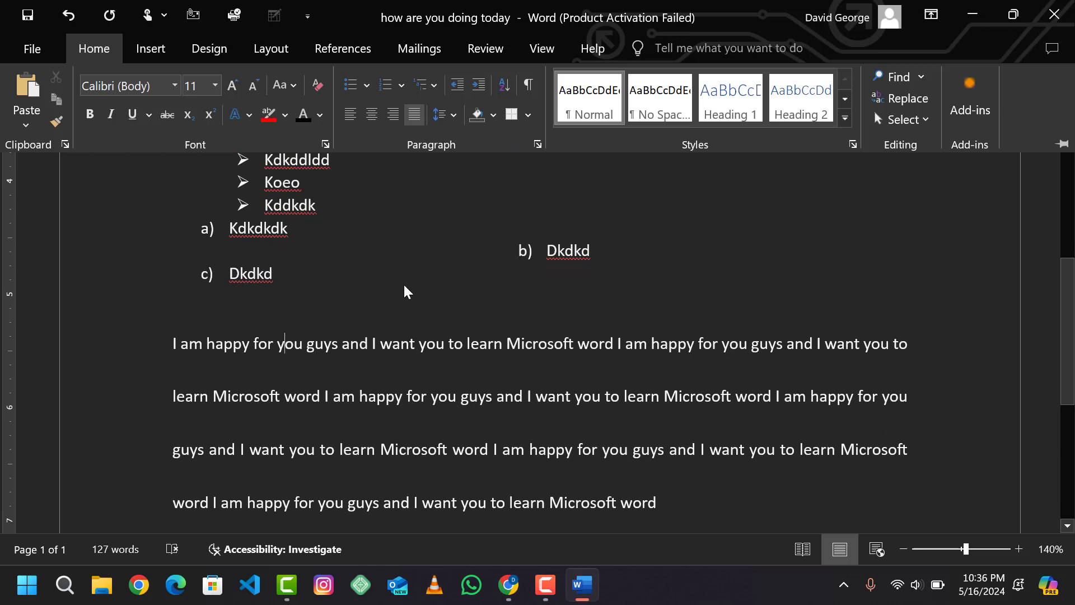
pyautogui.click(453, 116)
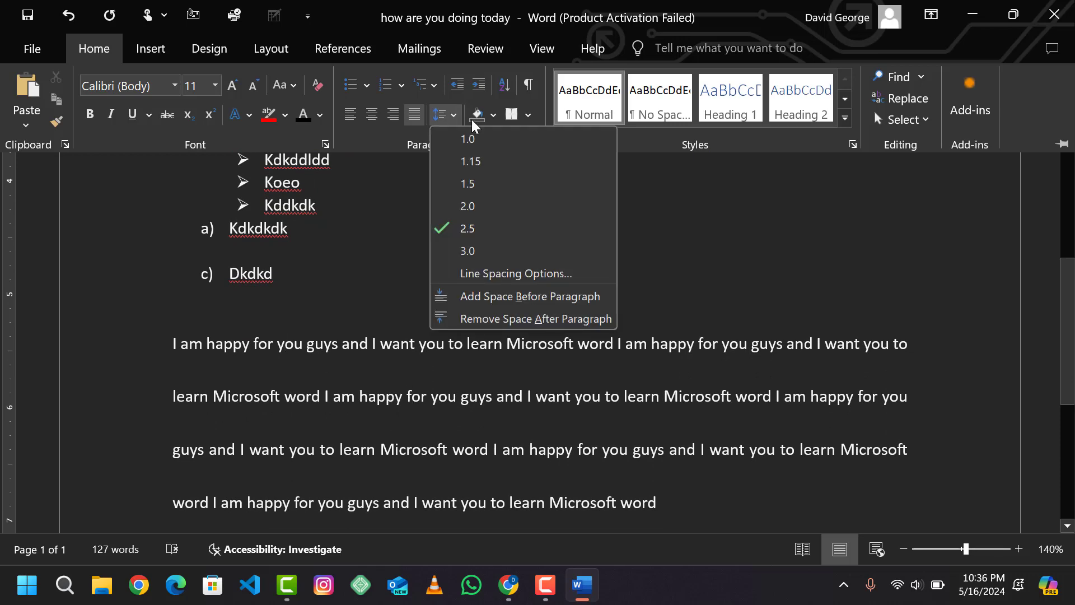
pyautogui.click(452, 116)
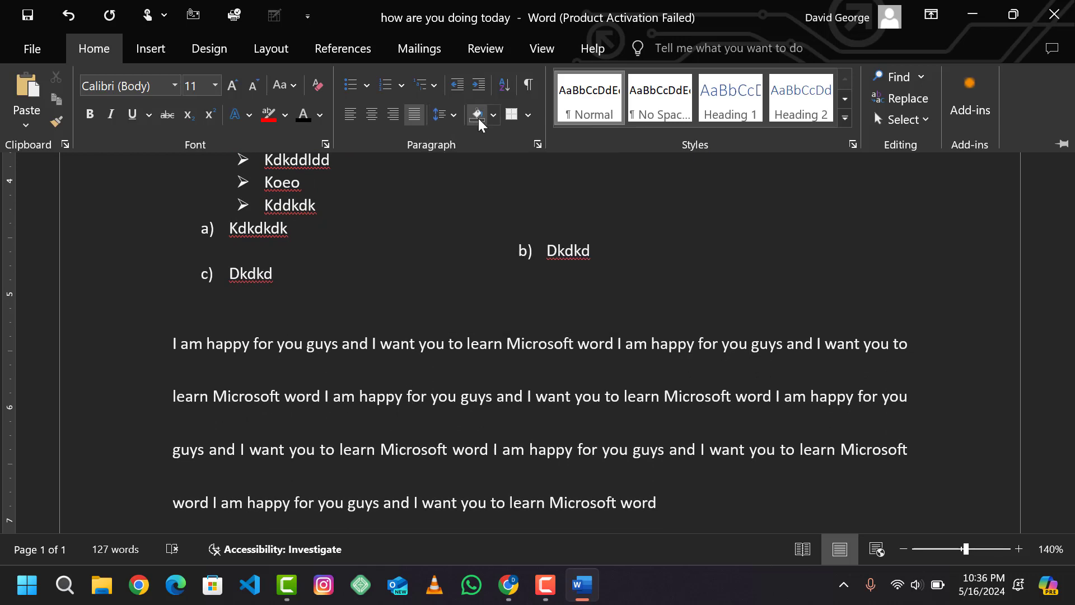
pyautogui.click(493, 115)
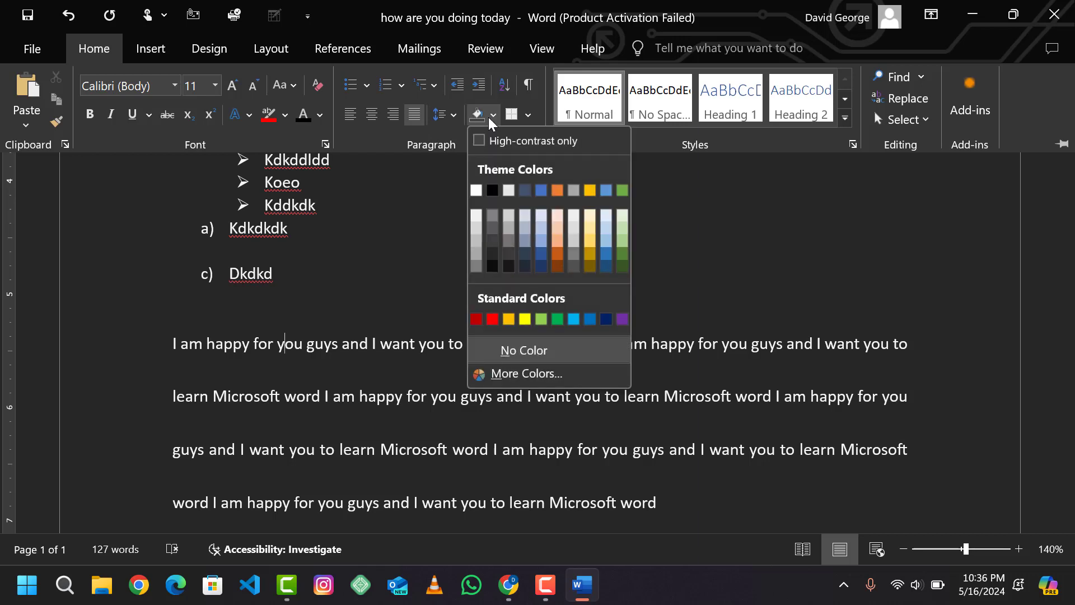
pyautogui.click(488, 117)
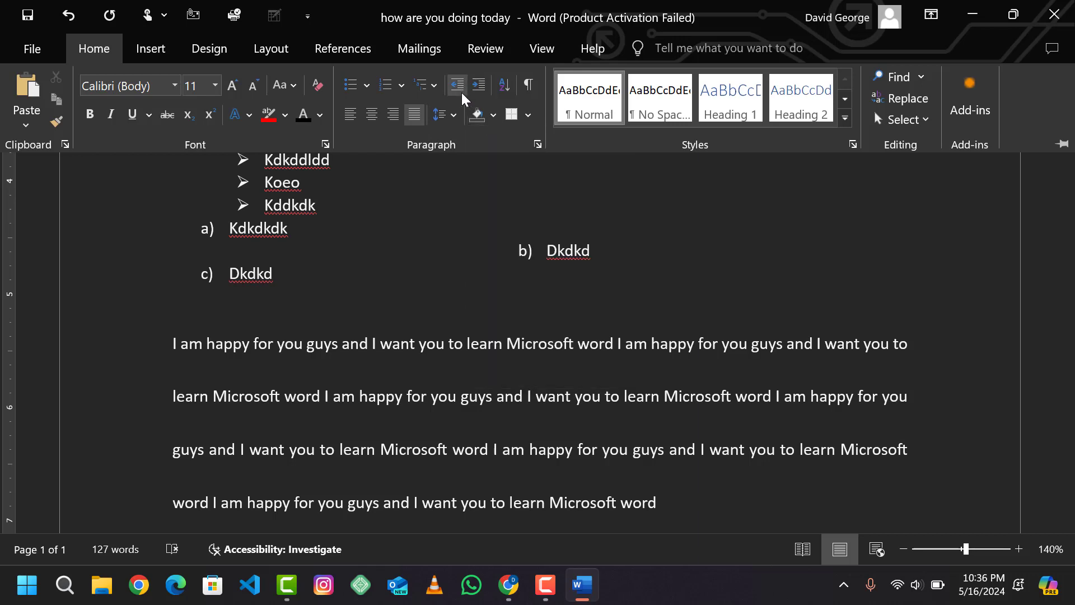
# Increase the indent of the paragraph of repeated sentences until it starts at 1.5 inches.
pyautogui.click(173, 342)
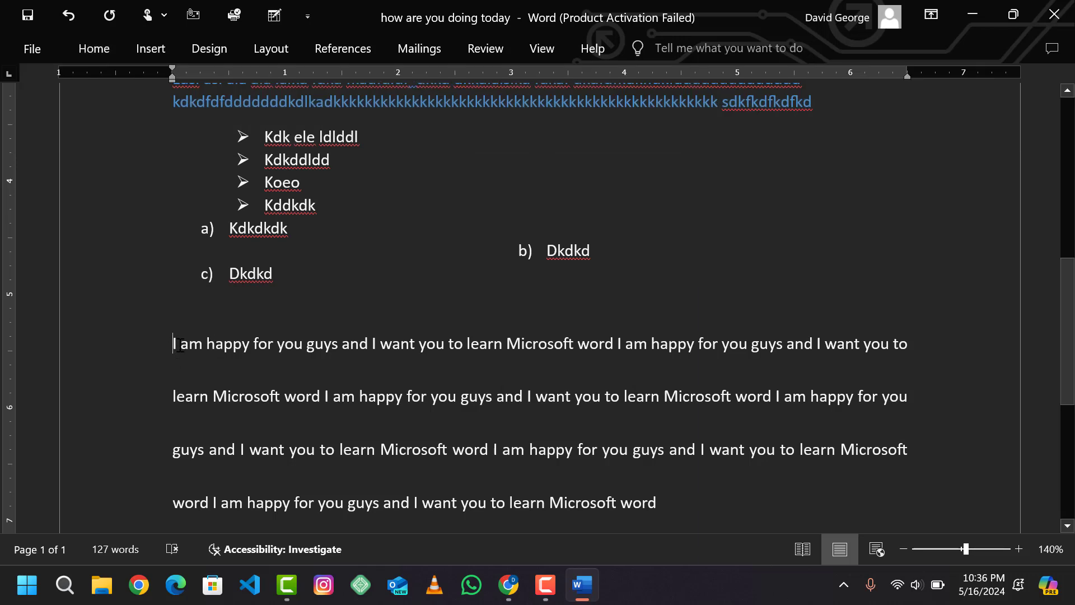
pyautogui.click(92, 53)
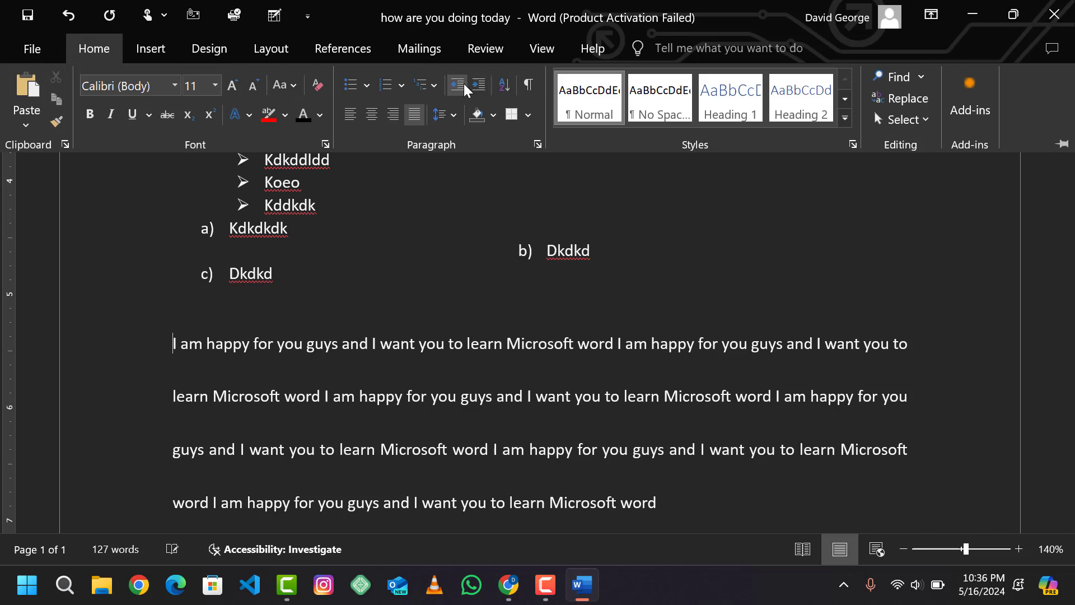
pyautogui.click(479, 86)
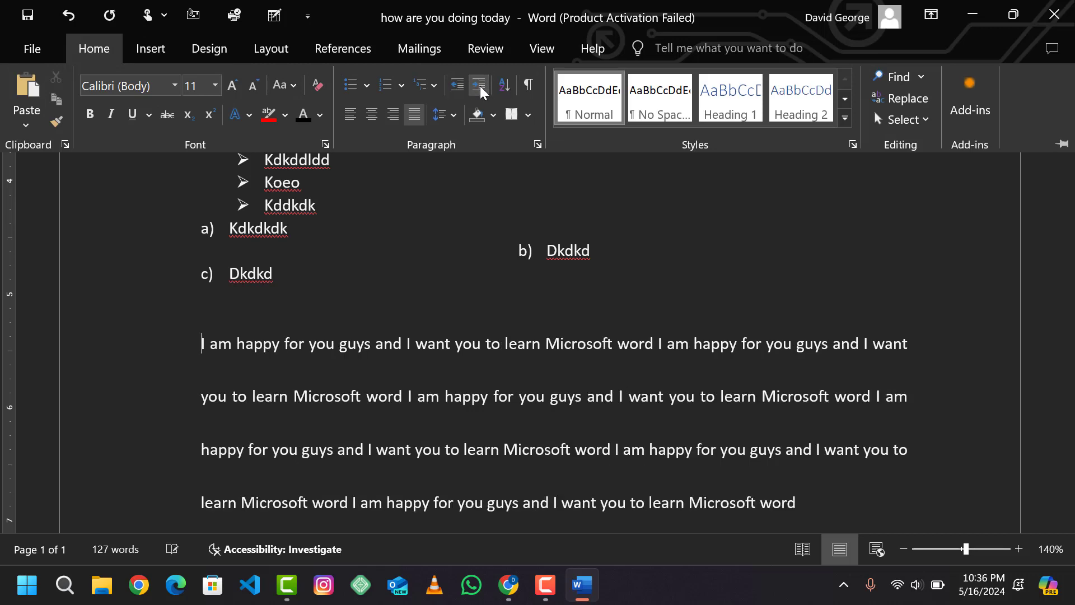
pyautogui.scroll(-3, 413, 368)
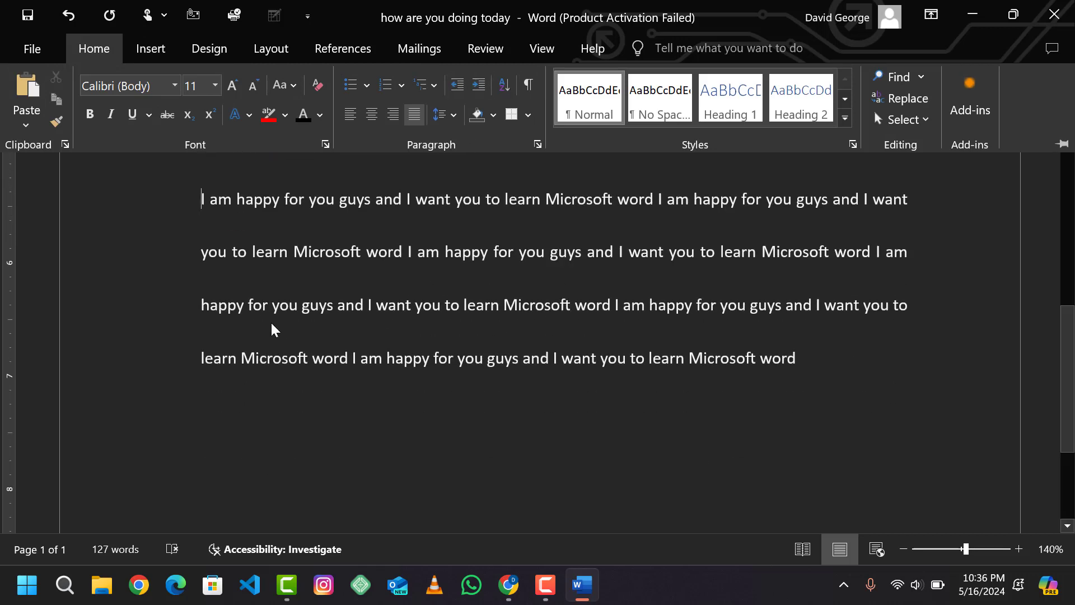
pyautogui.click(471, 92)
pyautogui.click(472, 92)
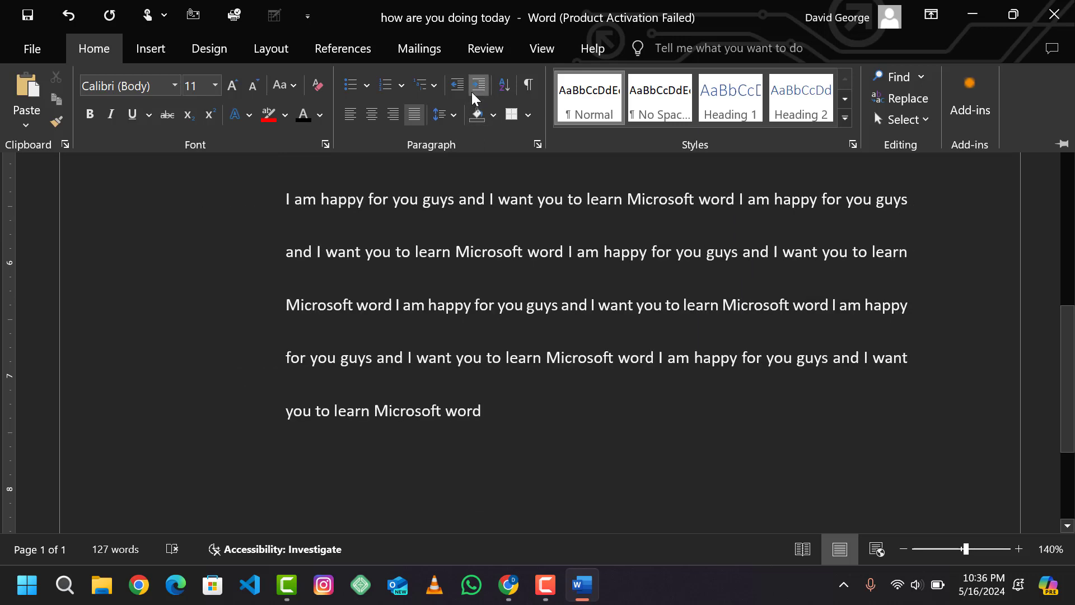
pyautogui.click(472, 92)
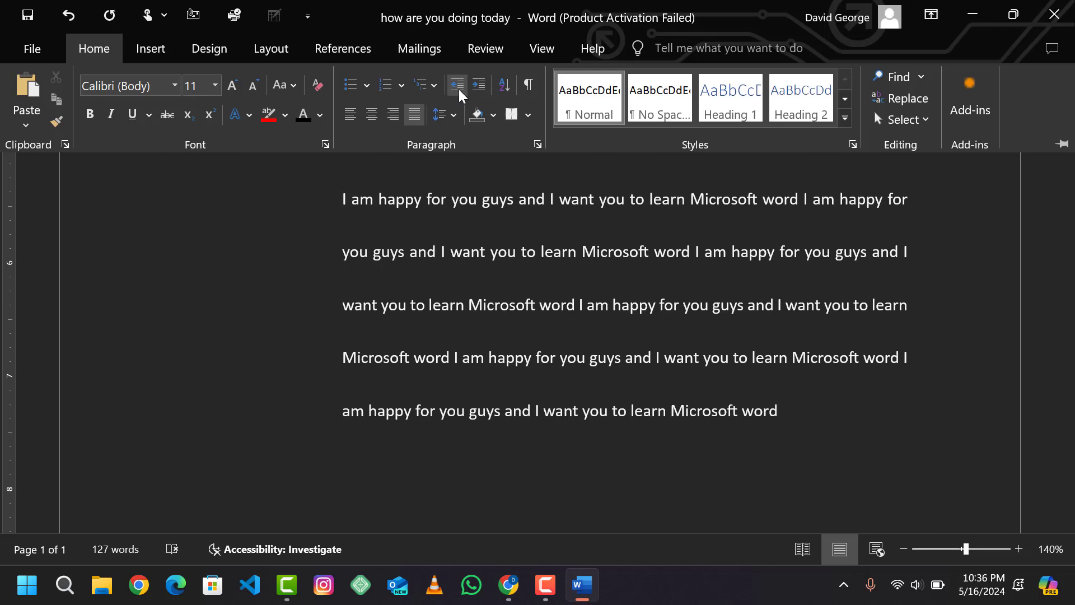
# Decrease the indent of the paragraph of repeated sentences until it is back at the page margin.
pyautogui.click(458, 89)
pyautogui.click(459, 89)
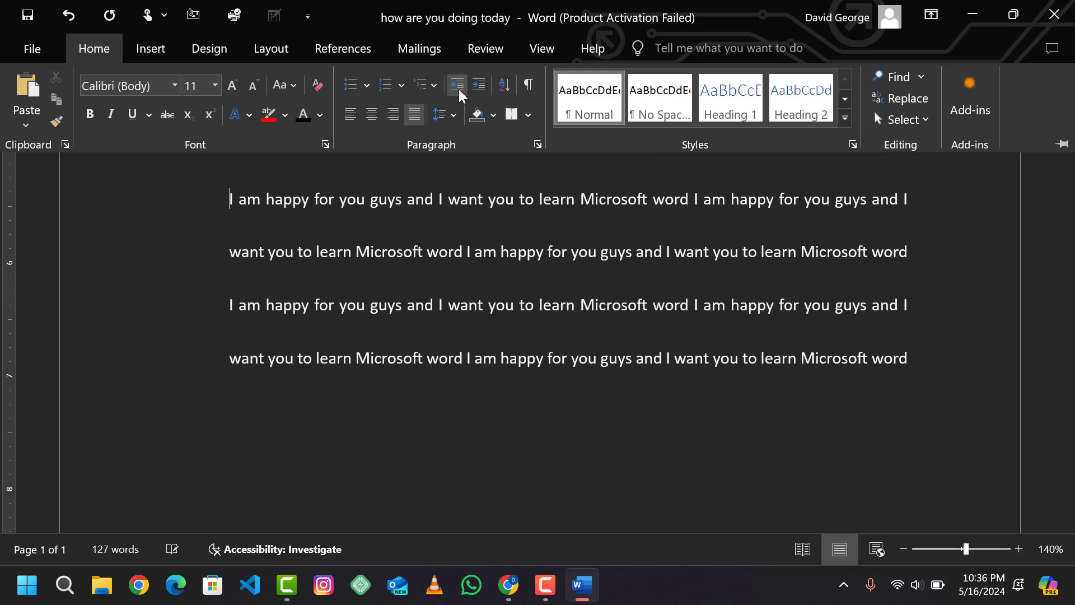
pyautogui.click(459, 89)
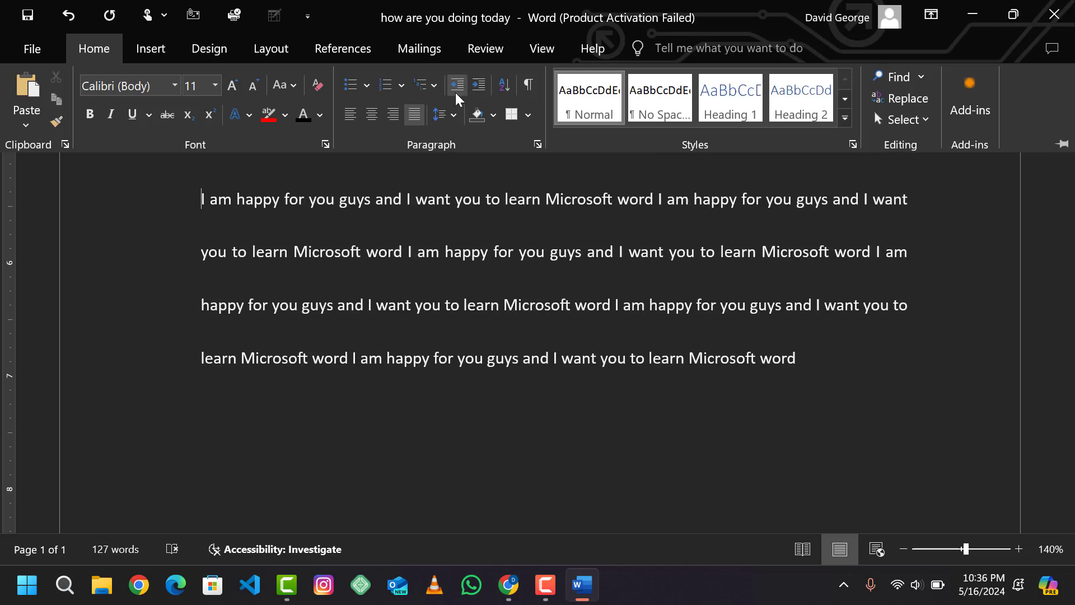
pyautogui.click(455, 92)
pyautogui.scroll(4, 415, 221)
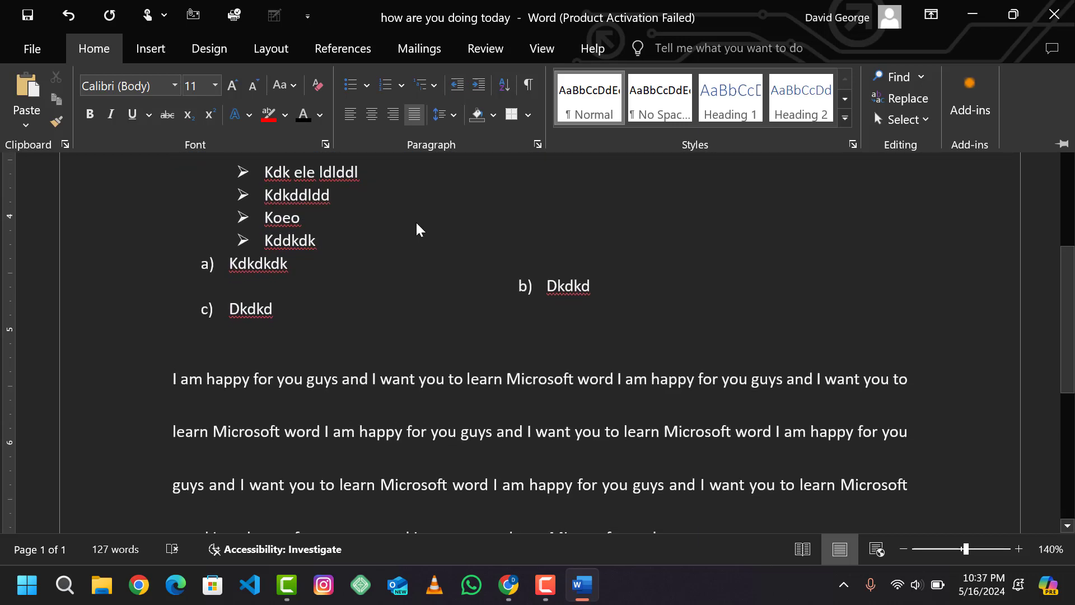
# Sort the whole document by paragraphs as text in ascending order, with no header row.
pyautogui.click(502, 92)
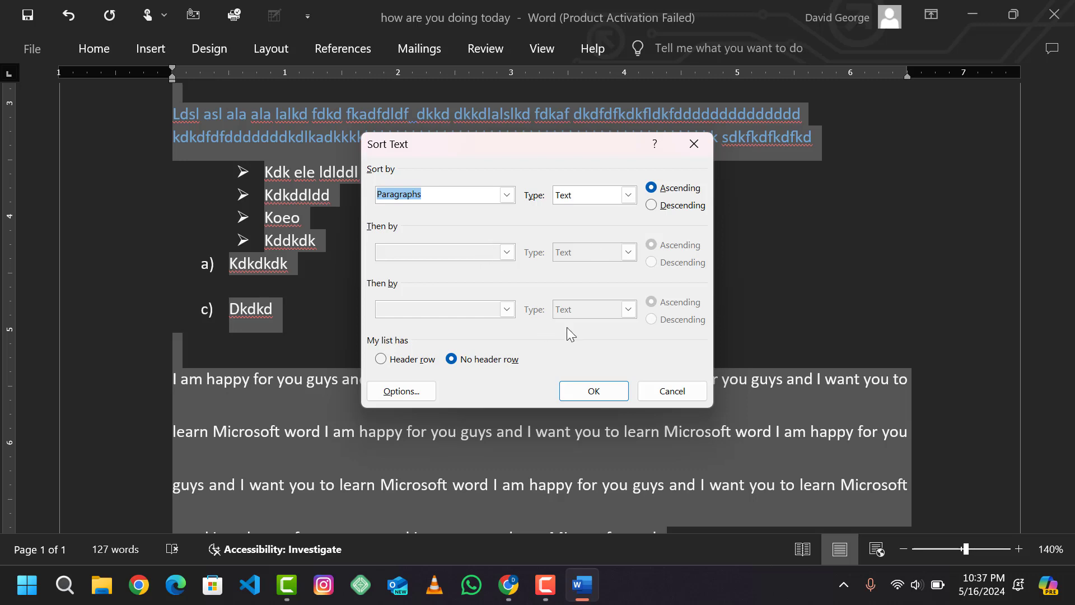
pyautogui.click(597, 391)
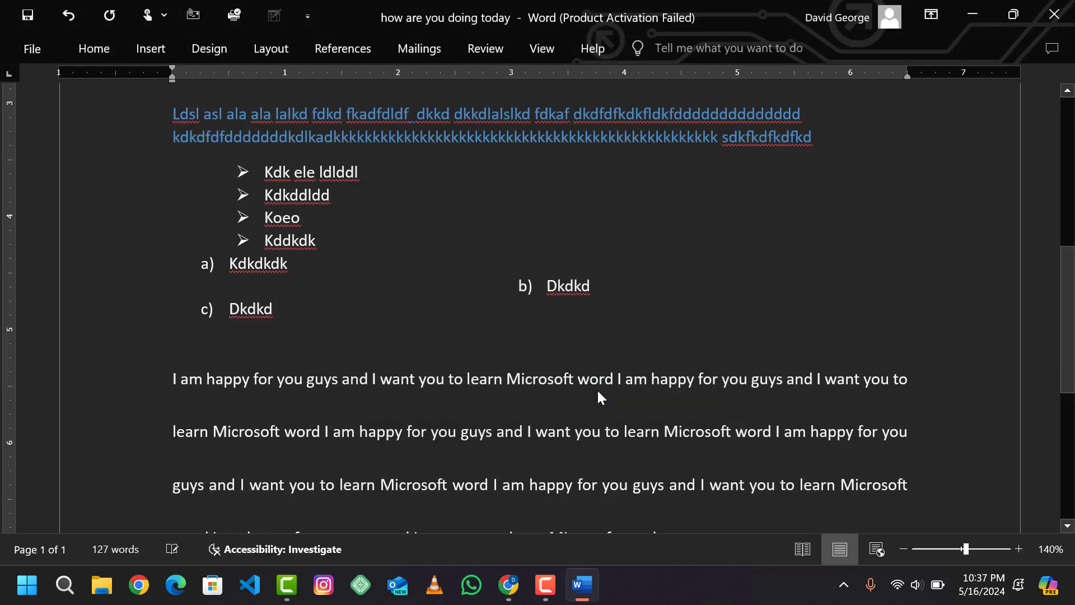
pyautogui.scroll(-3, 431, 373)
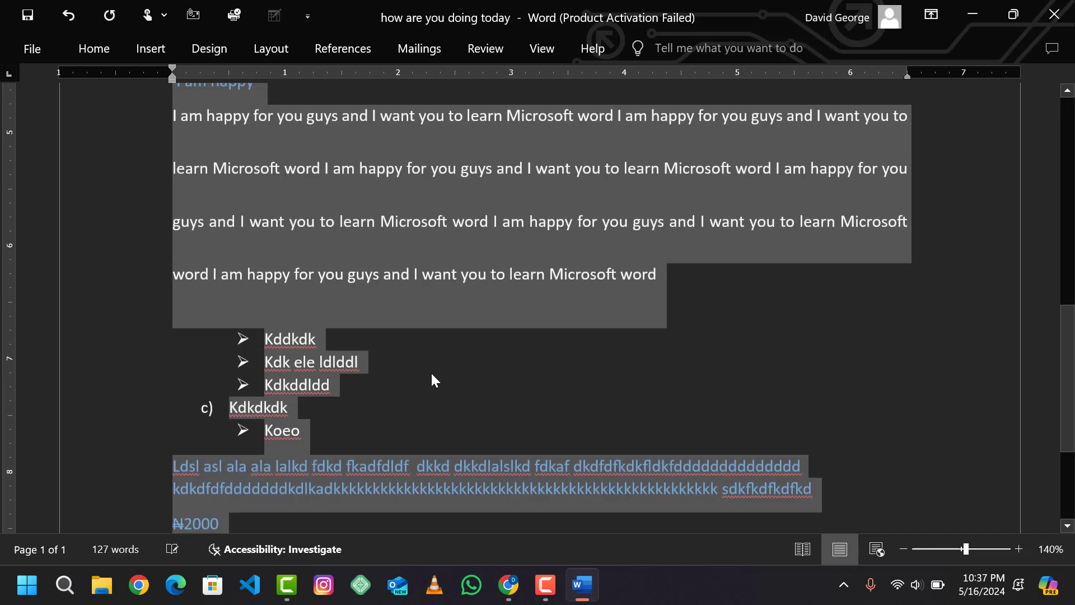
pyautogui.scroll(8, 432, 373)
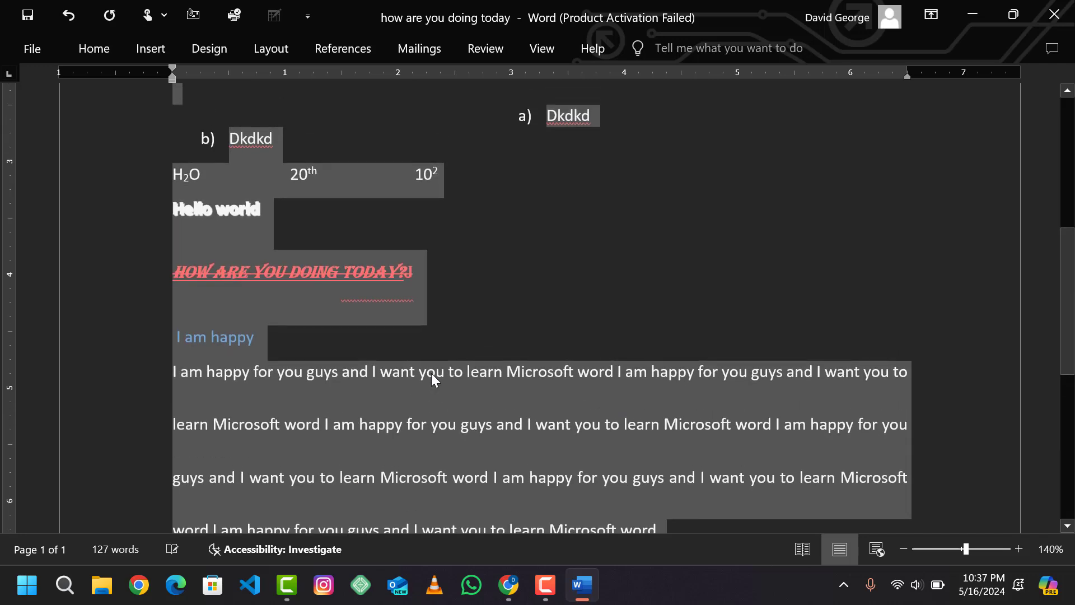
pyautogui.scroll(-10, 431, 371)
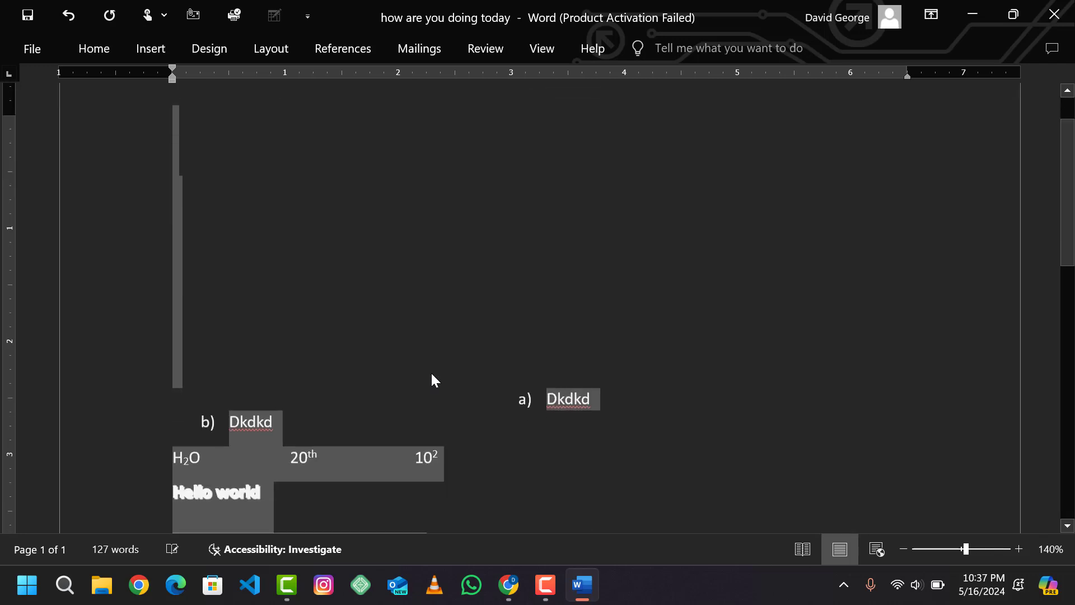
pyautogui.scroll(-2, 431, 381)
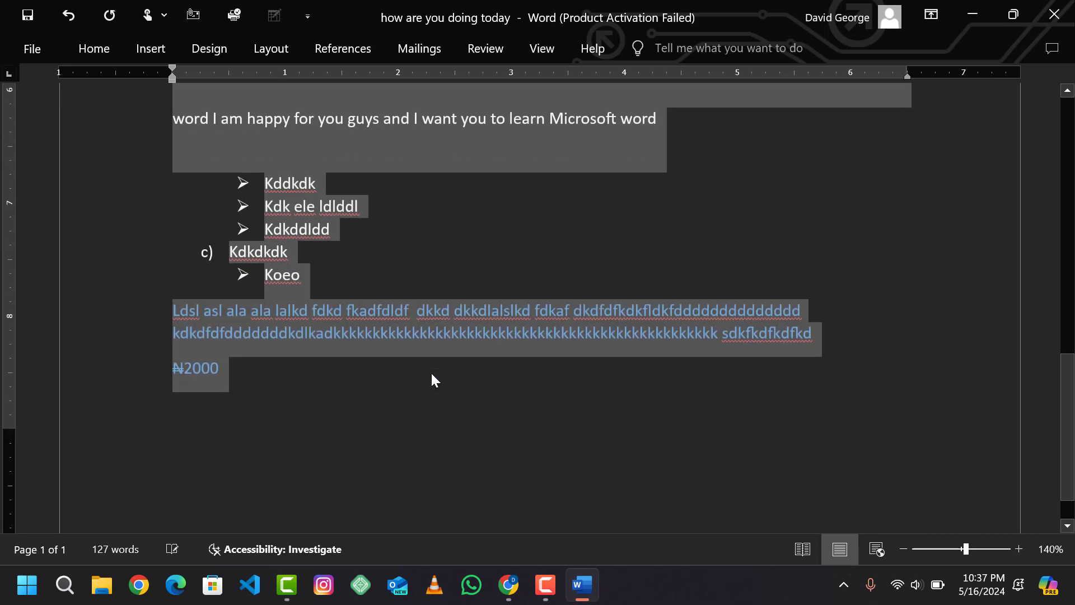
pyautogui.scroll(8, 432, 381)
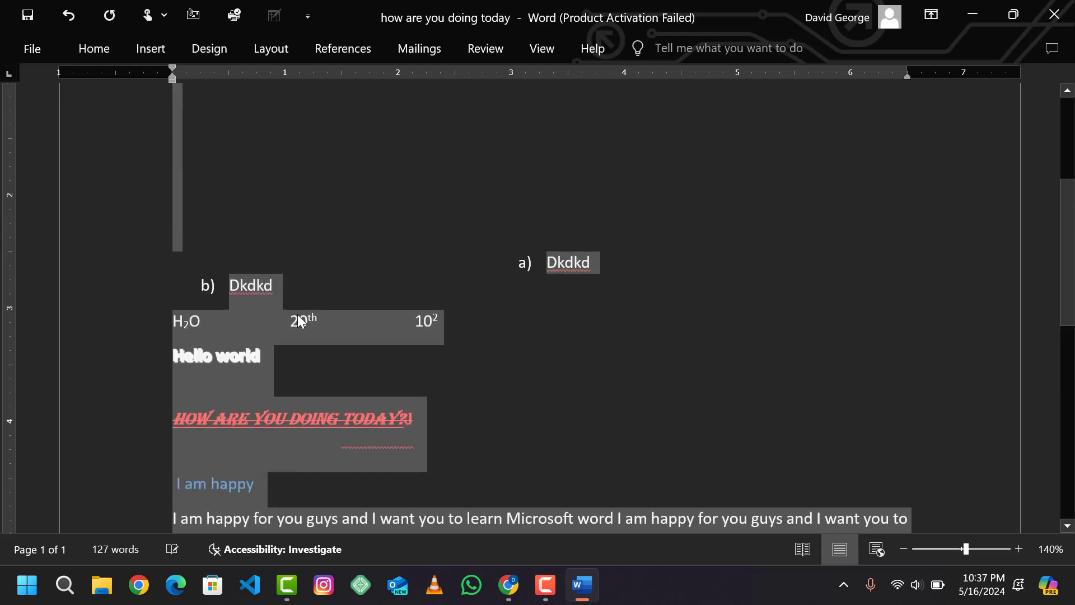
# Clear the selection by placing the cursor in the blank lines above the first list item, and show the Home commands.
pyautogui.click(328, 211)
pyautogui.scroll(2, 328, 211)
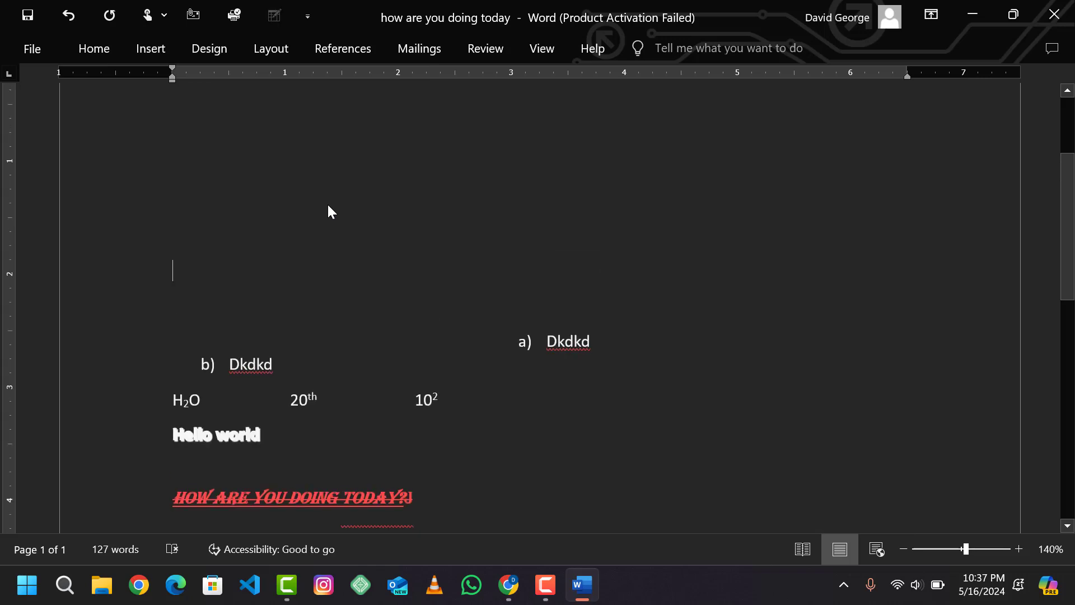
pyautogui.scroll(3, 328, 206)
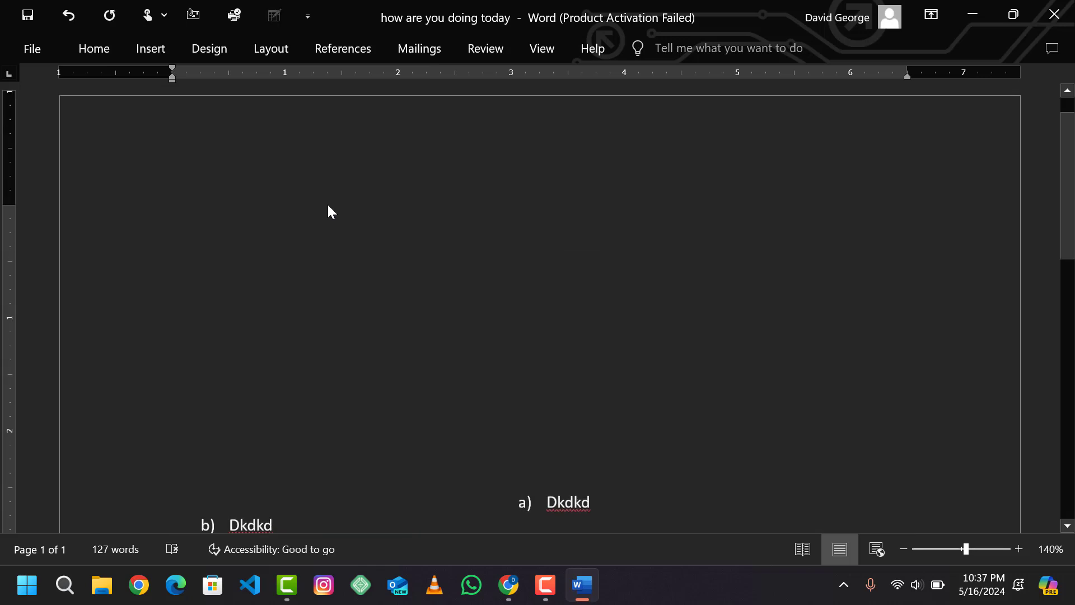
pyautogui.click(108, 59)
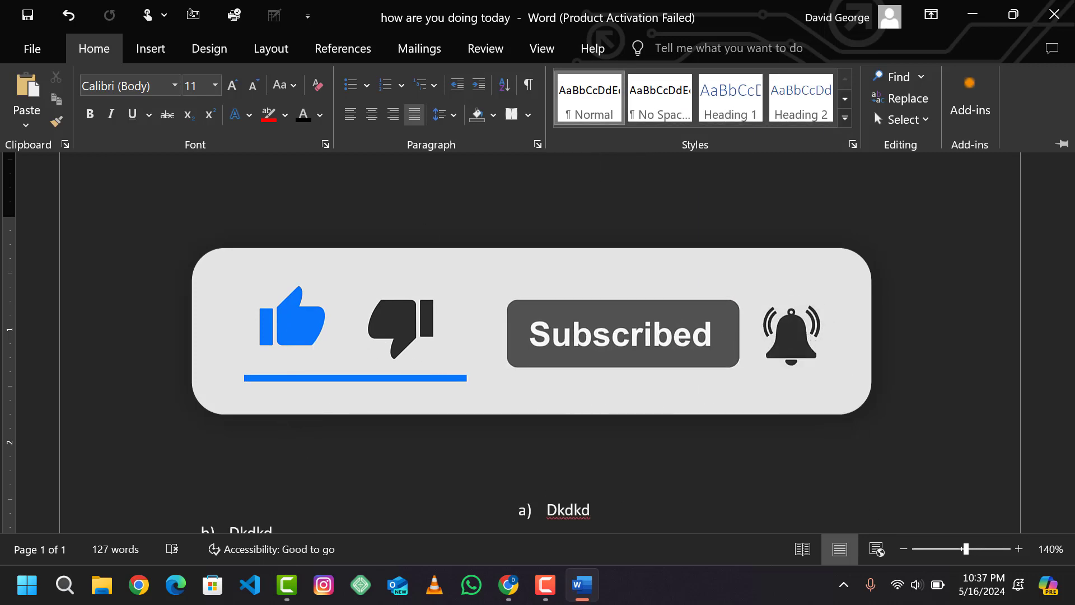
# Enter the sample line "Kadkddkkdkdd kkdldd loko olool llolol" at the start of the document.
pyautogui.hotkey('ctrl', 'F1')
pyautogui.write('kad')
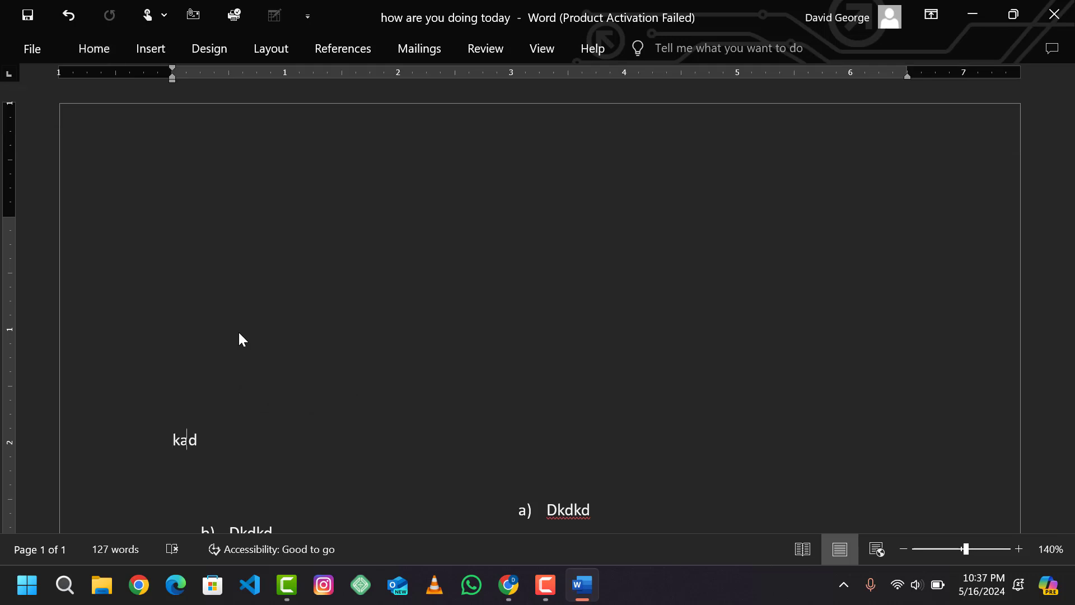
pyautogui.write('kddkkdkdd kkd')
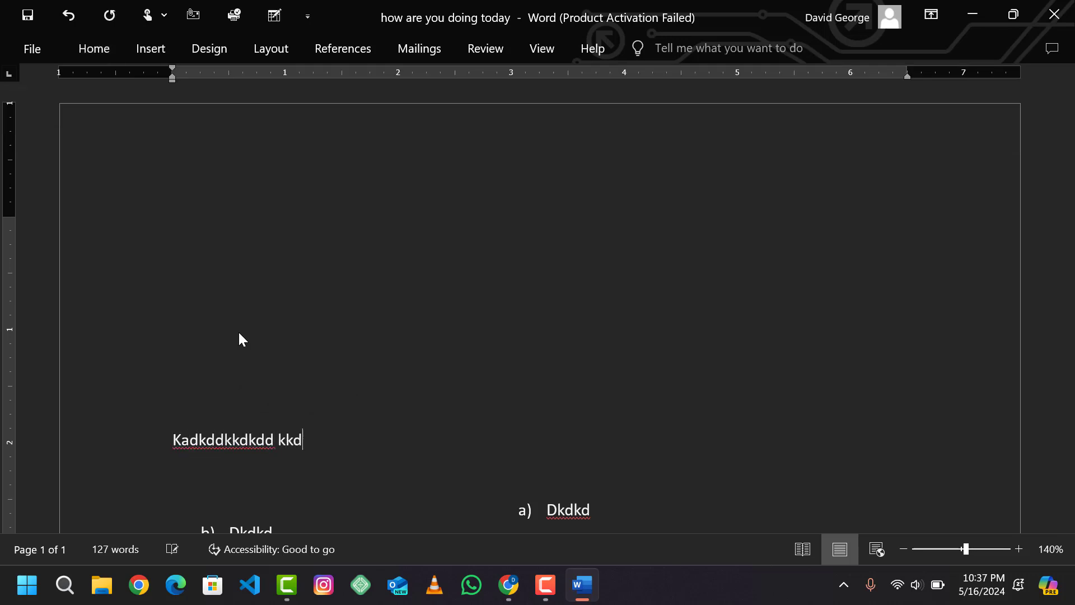
pyautogui.write('ldd loko ')
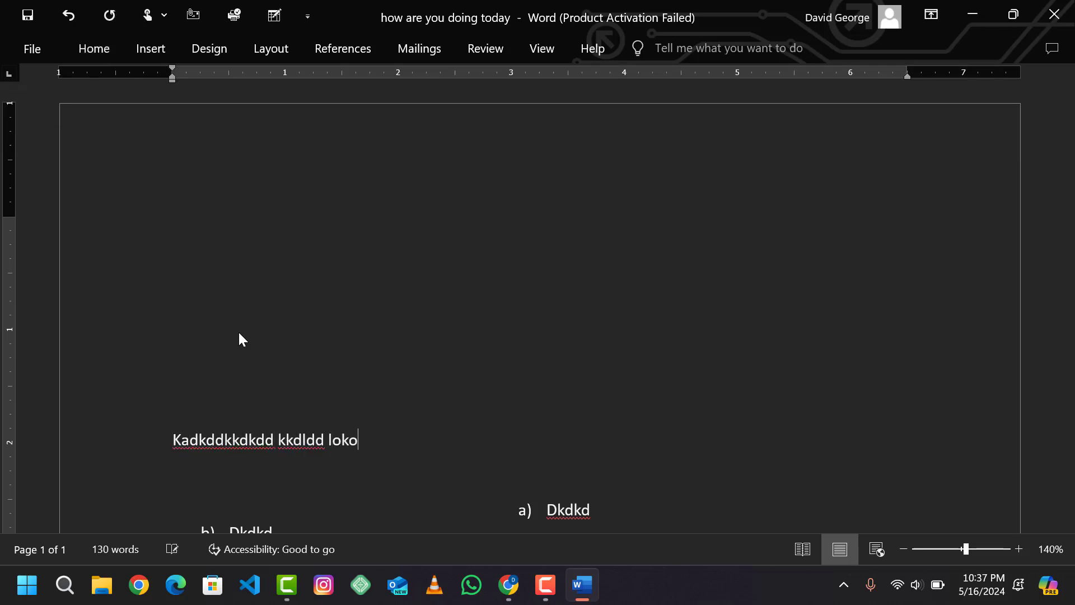
pyautogui.write('olool llolol')
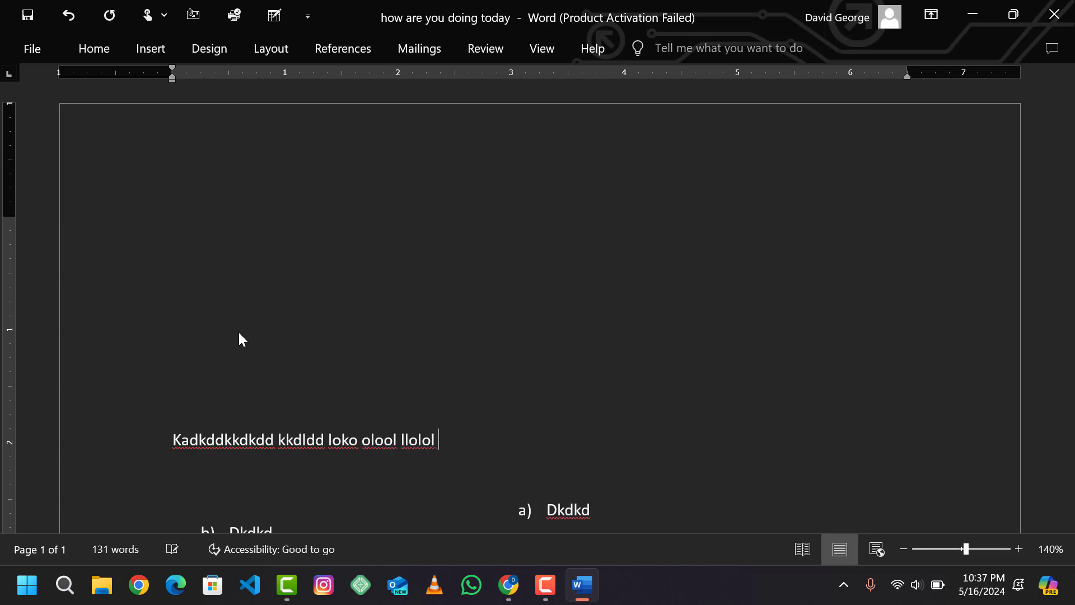
# Select the new sample line, preview the Heading 1 style on it, and view the full list of styles.
pyautogui.click(86, 52)
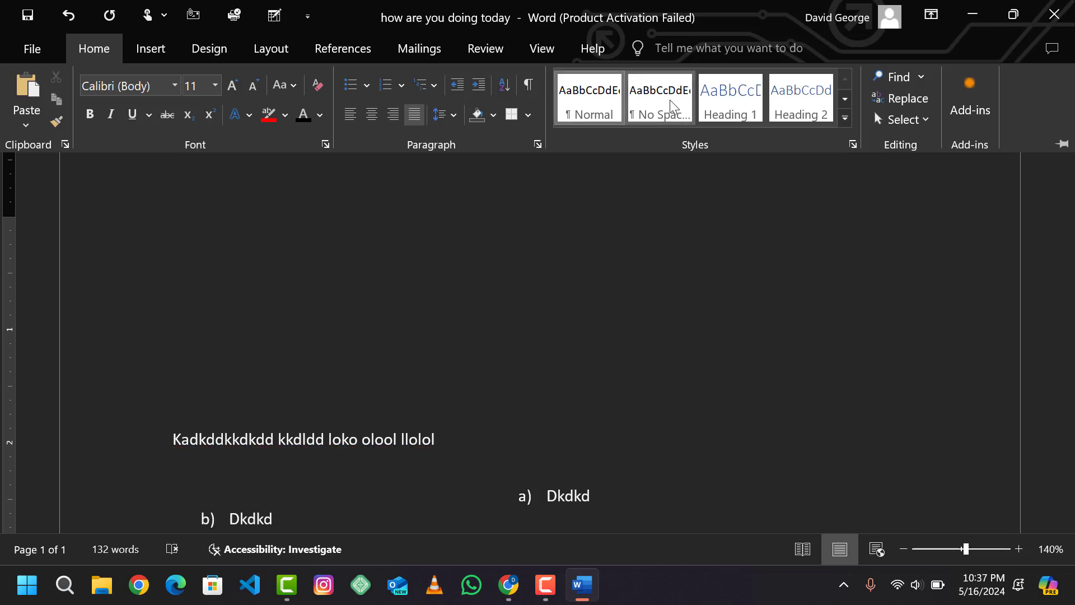
pyautogui.click(438, 441)
pyautogui.moveTo(438, 440); pyautogui.dragTo(179, 440)
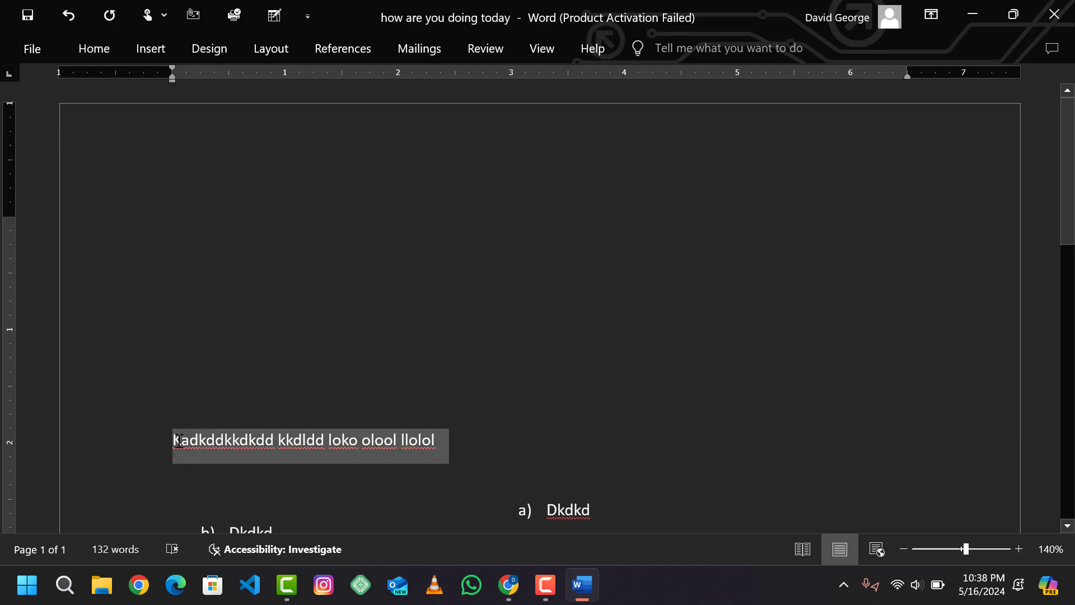
pyautogui.click(113, 55)
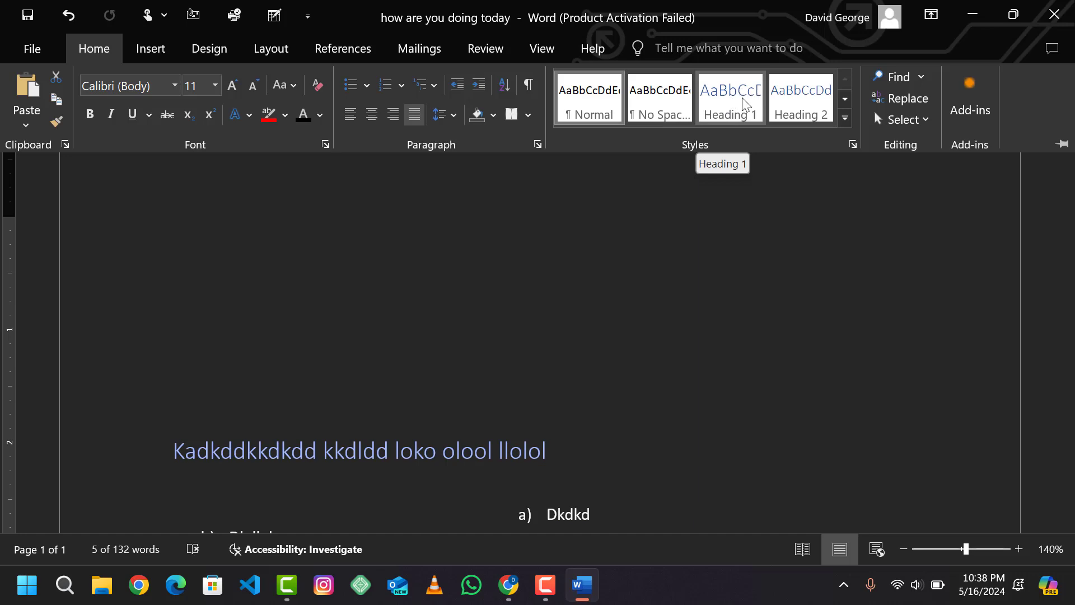
pyautogui.click(854, 145)
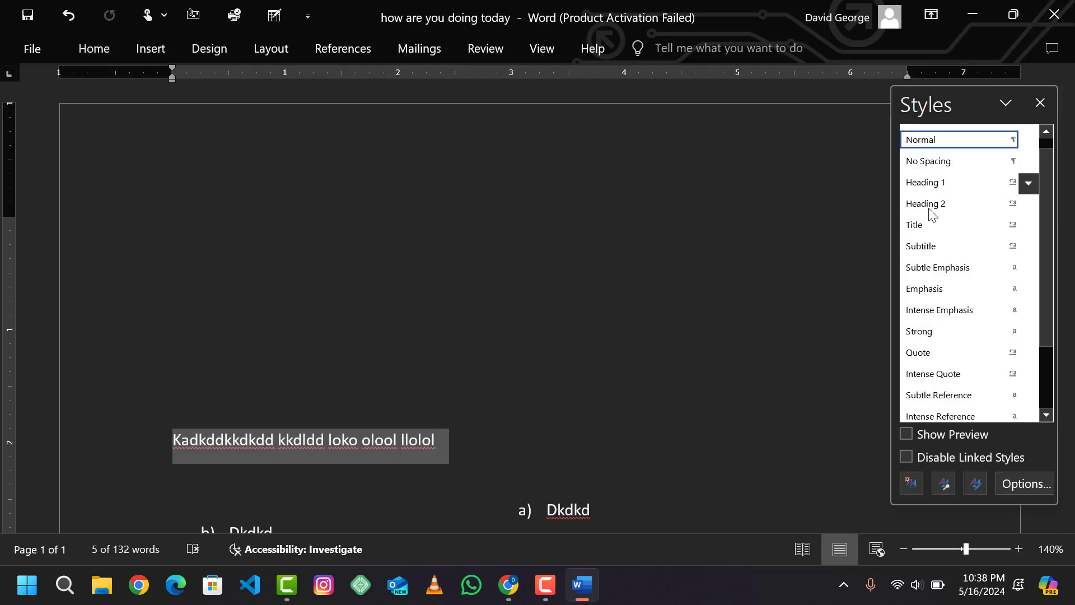
pyautogui.click(1045, 101)
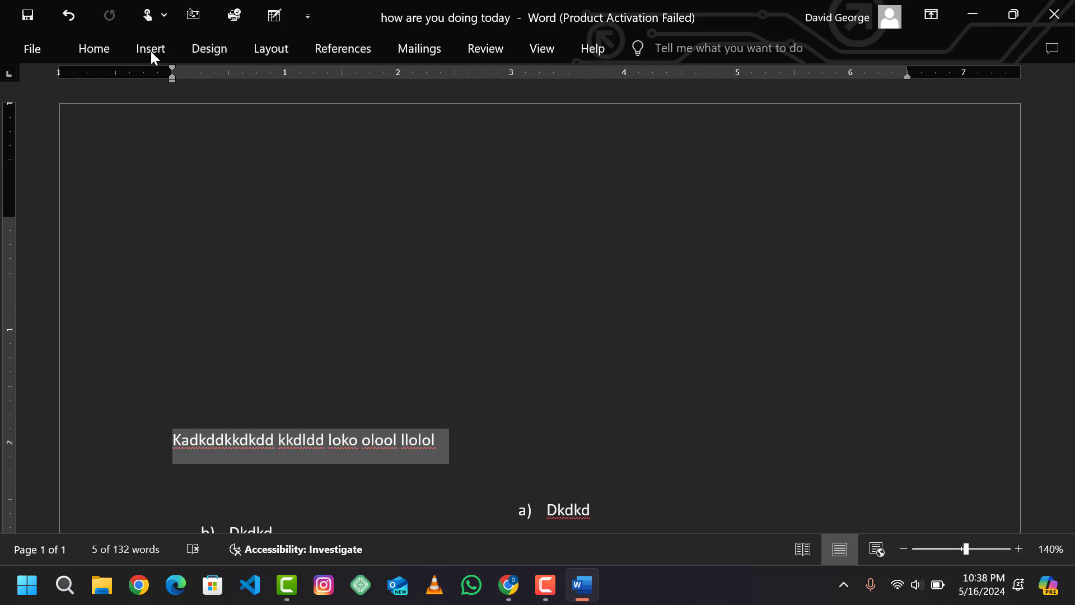
# Search the document for the word "happy" and close the search results.
pyautogui.click(109, 52)
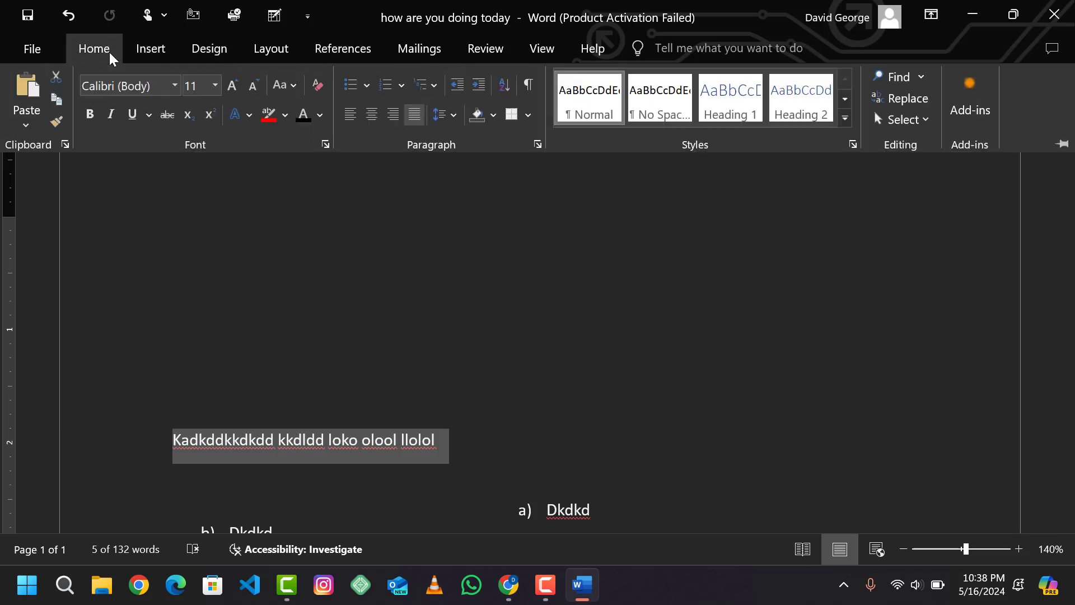
pyautogui.click(911, 75)
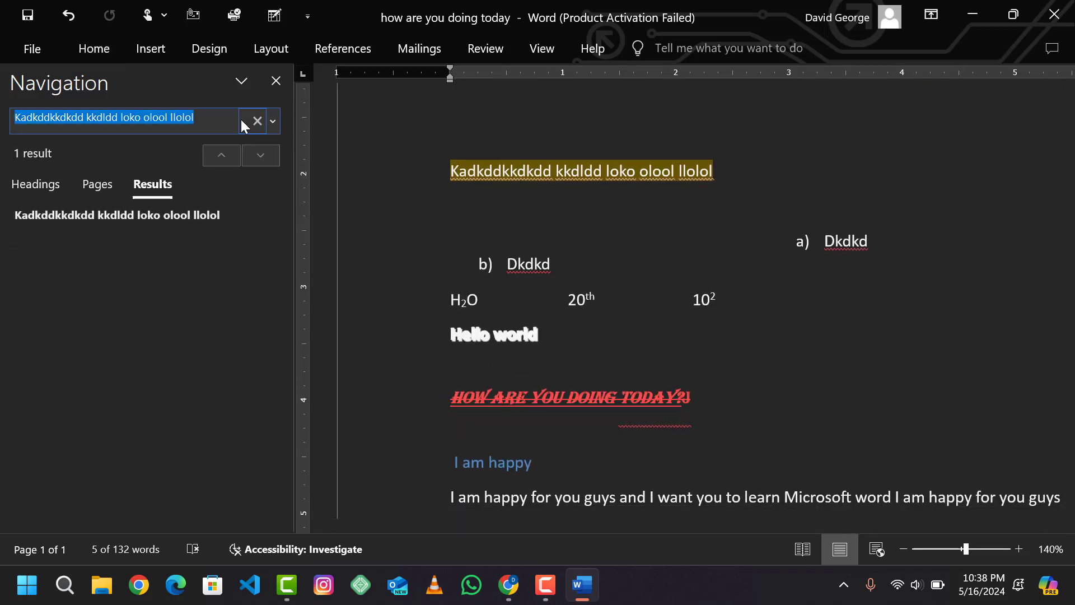
pyautogui.write('happy')
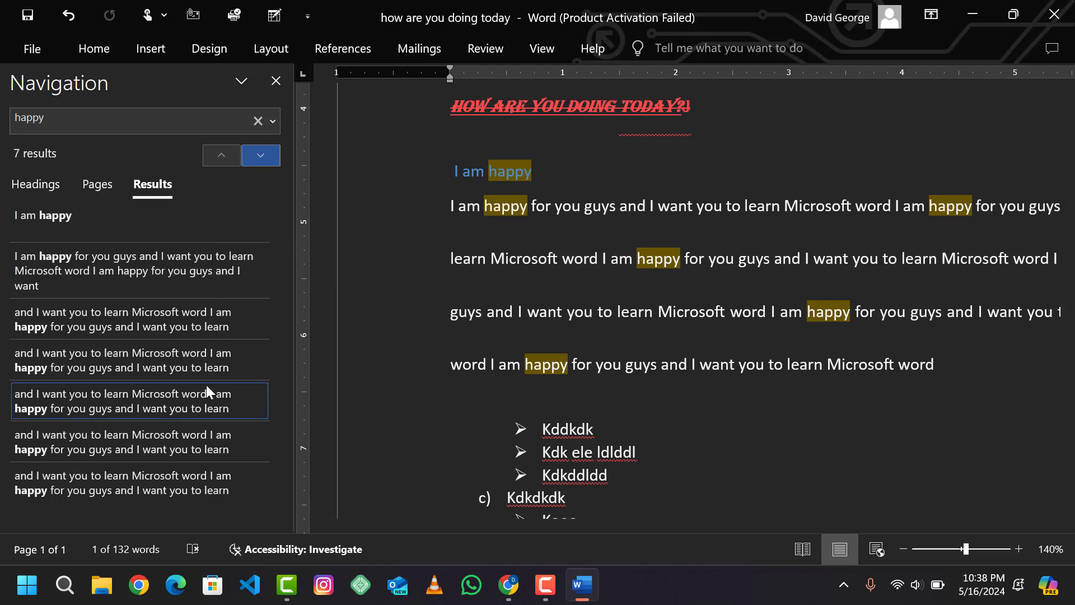
pyautogui.click(276, 84)
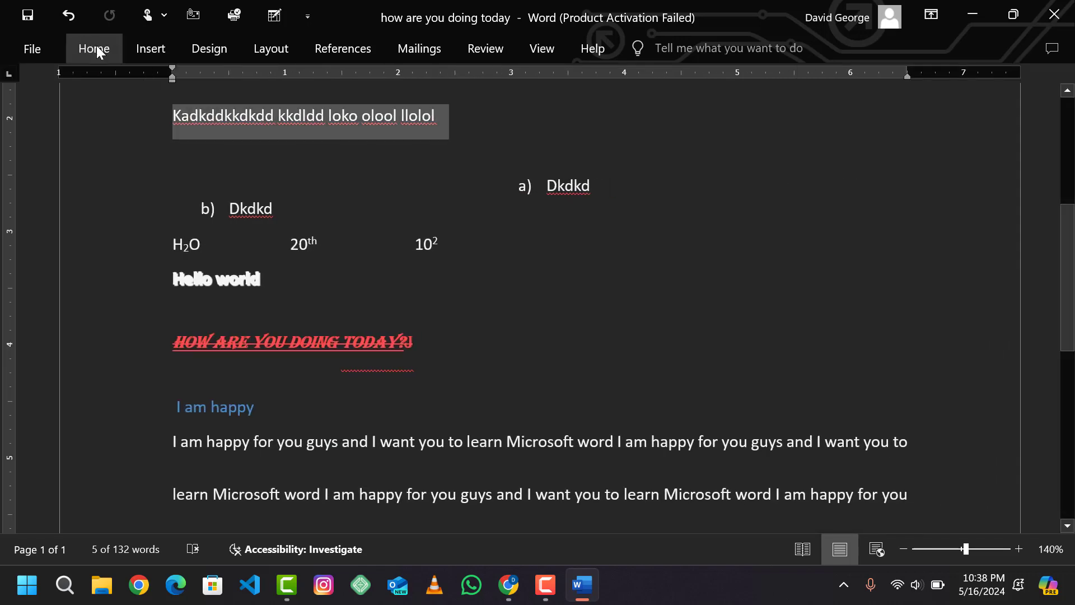
# Replace "happy" with "excited" in the blue "I am happy" line only.
pyautogui.click(97, 46)
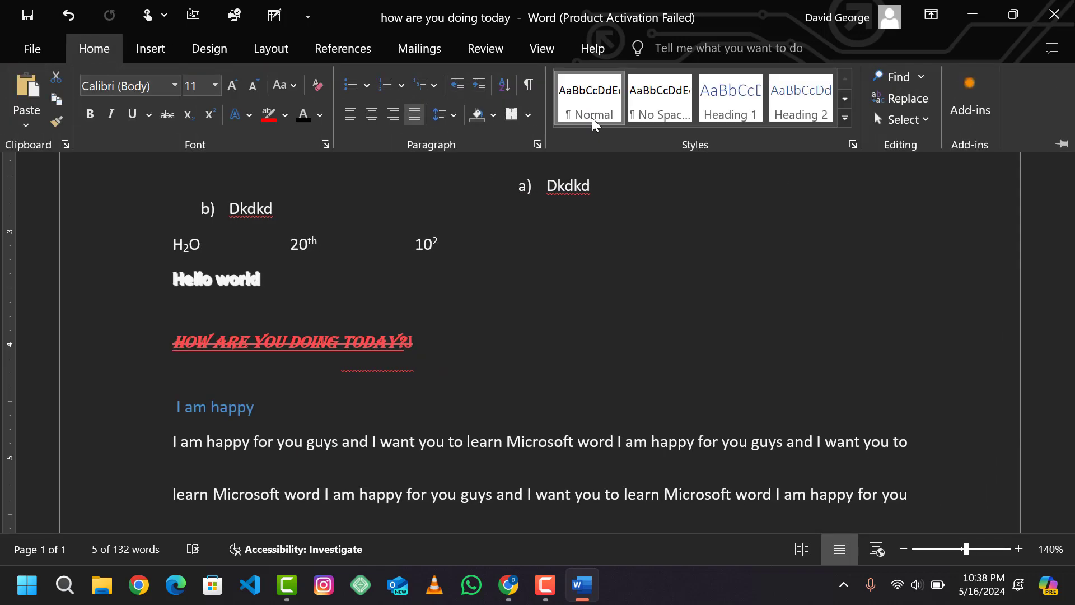
pyautogui.click(921, 103)
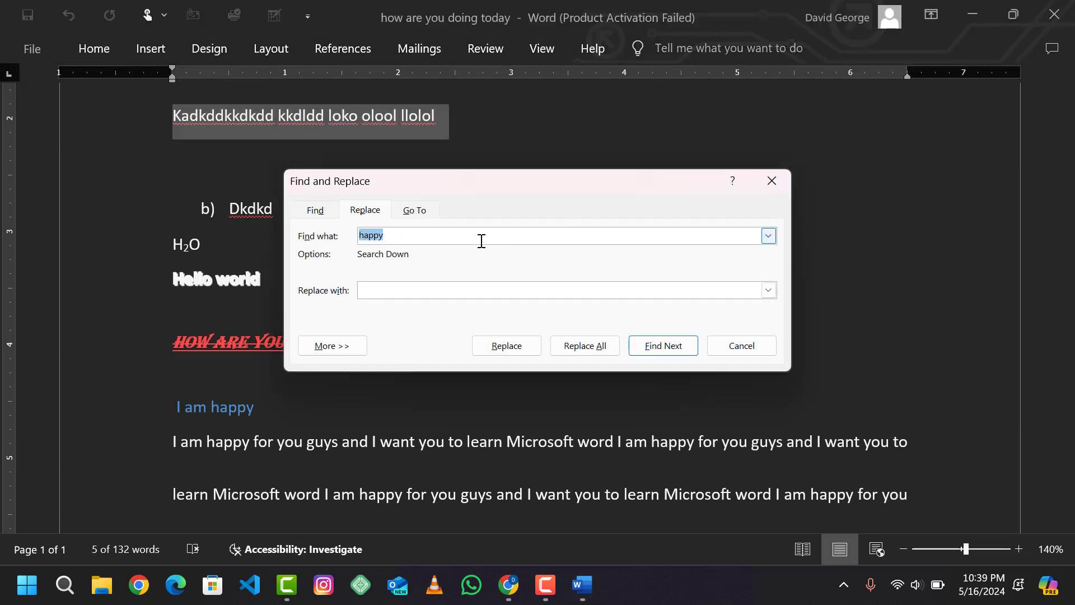
pyautogui.click(390, 235)
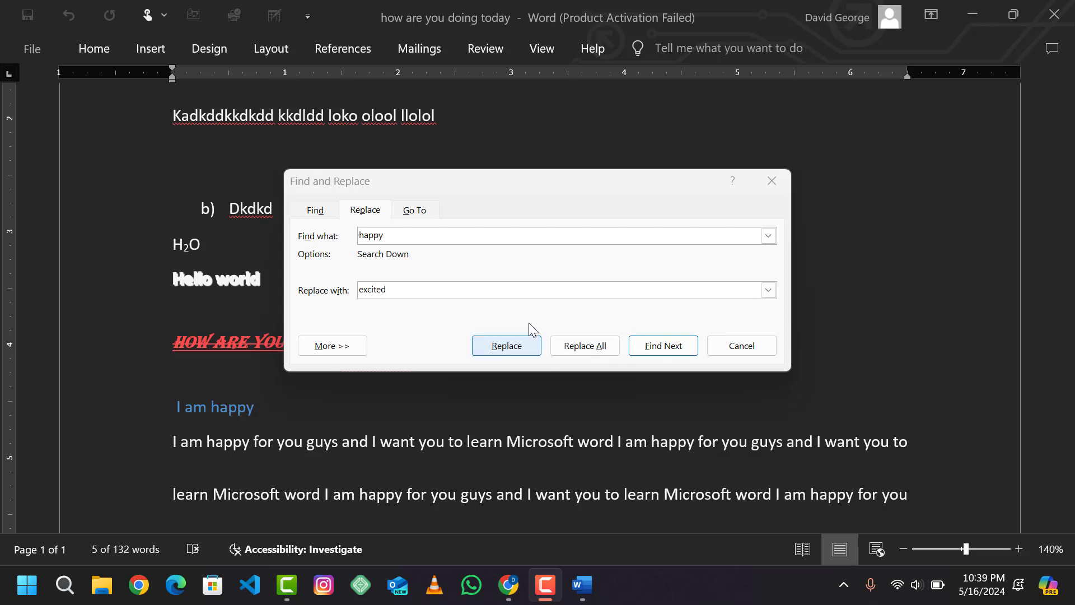
pyautogui.click(506, 200)
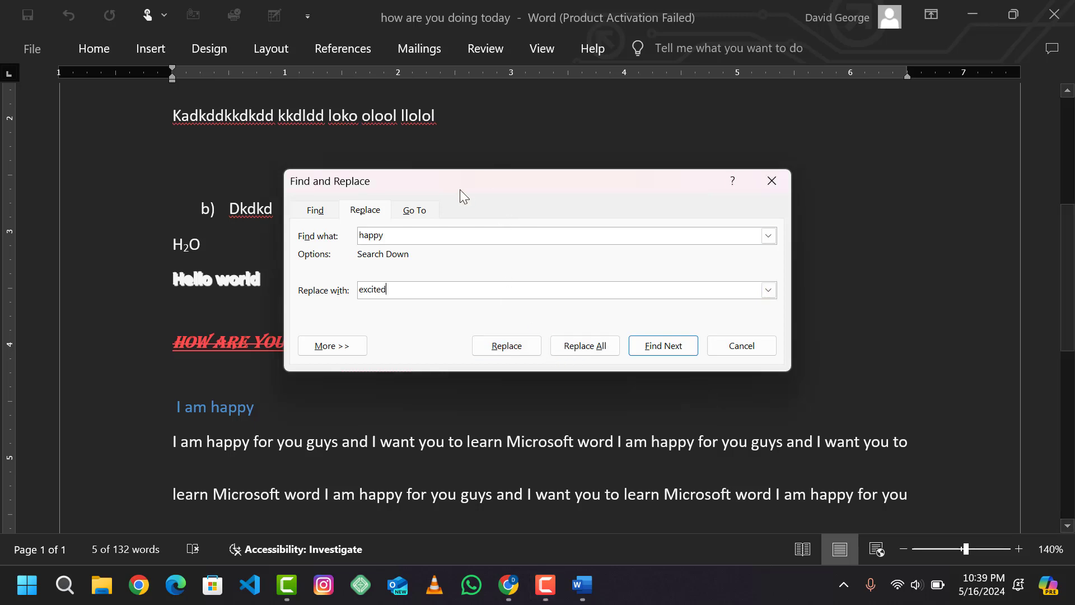
pyautogui.click(500, 348)
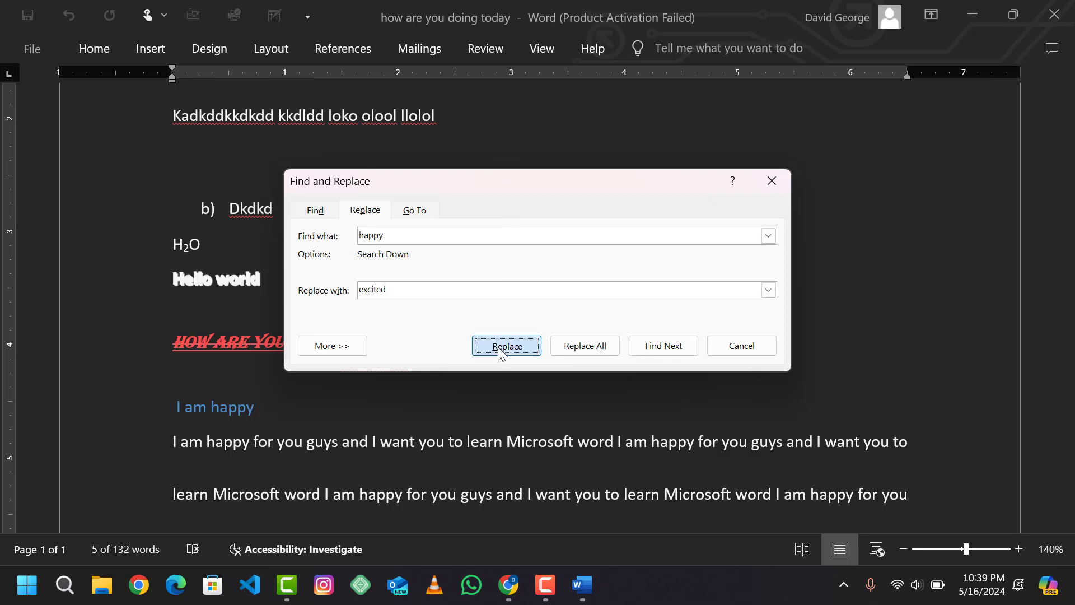
pyautogui.click(529, 336)
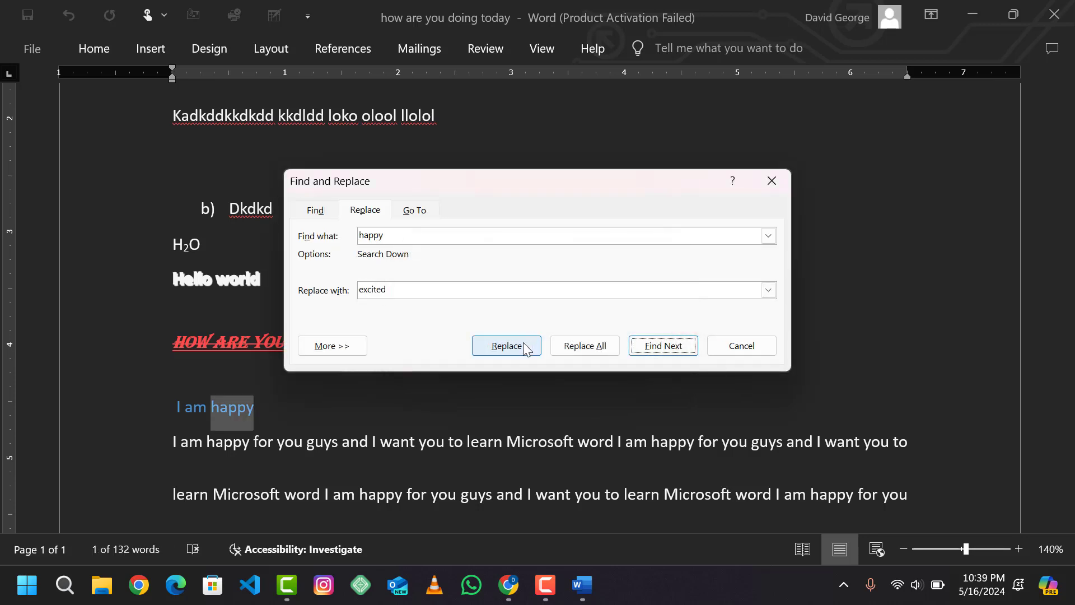
pyautogui.click(523, 341)
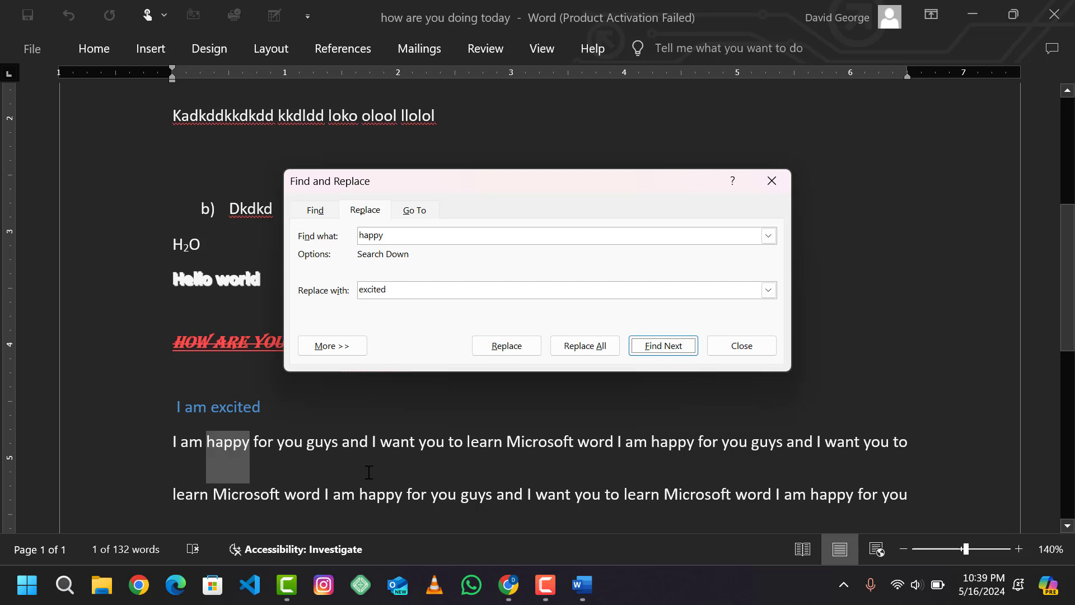
# Replace all remaining occurrences of "happy" with "excited", continuing the search from the beginning of the document, and review the paragraph.
pyautogui.click(582, 345)
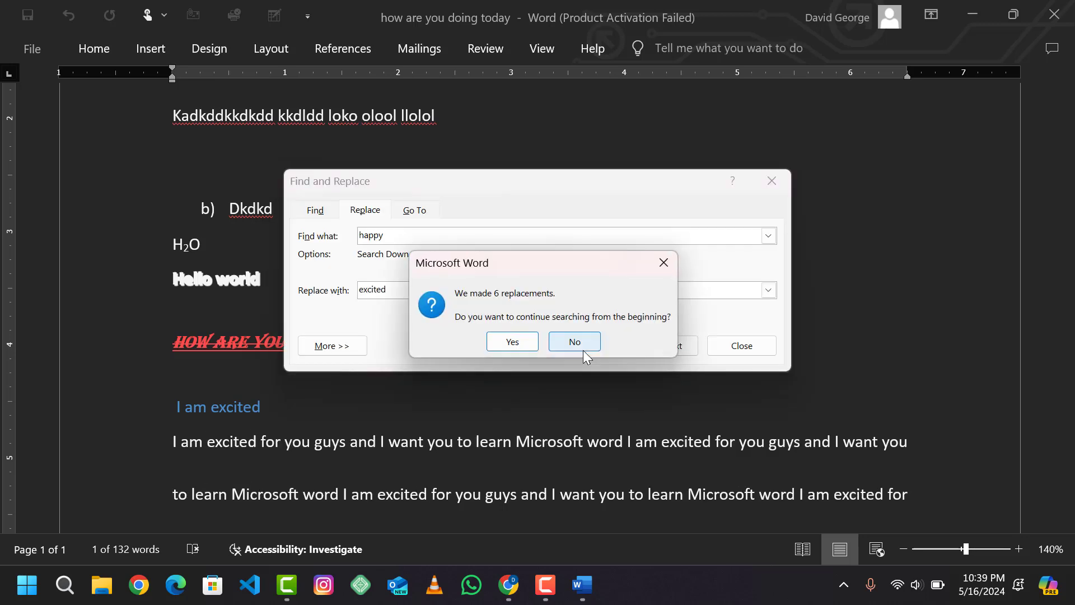
pyautogui.click(516, 340)
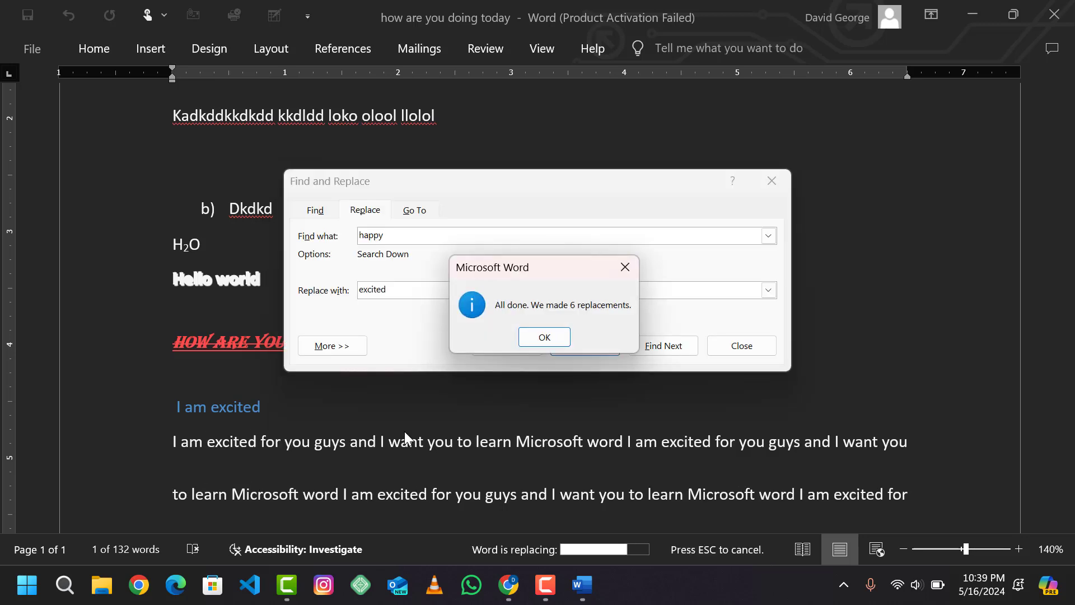
pyautogui.click(543, 337)
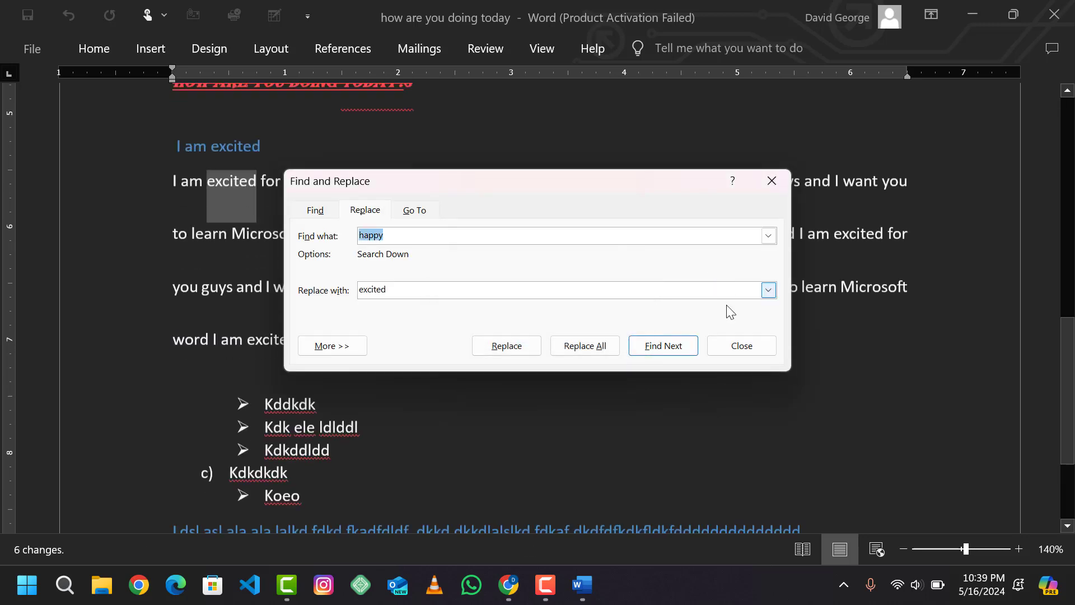
pyautogui.click(745, 349)
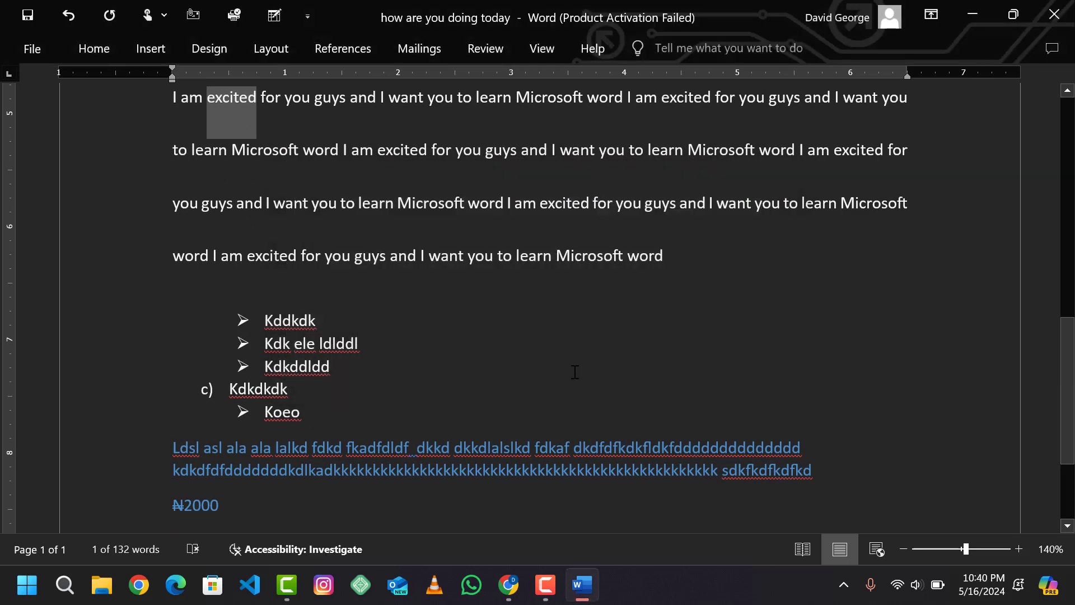
pyautogui.scroll(3, 401, 308)
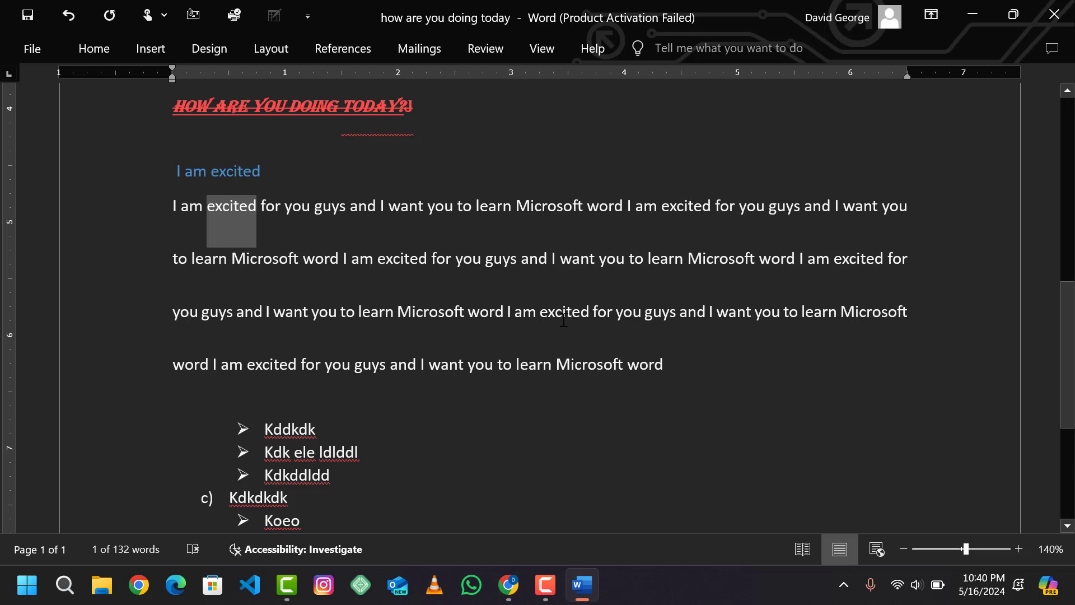
pyautogui.scroll(3, 529, 319)
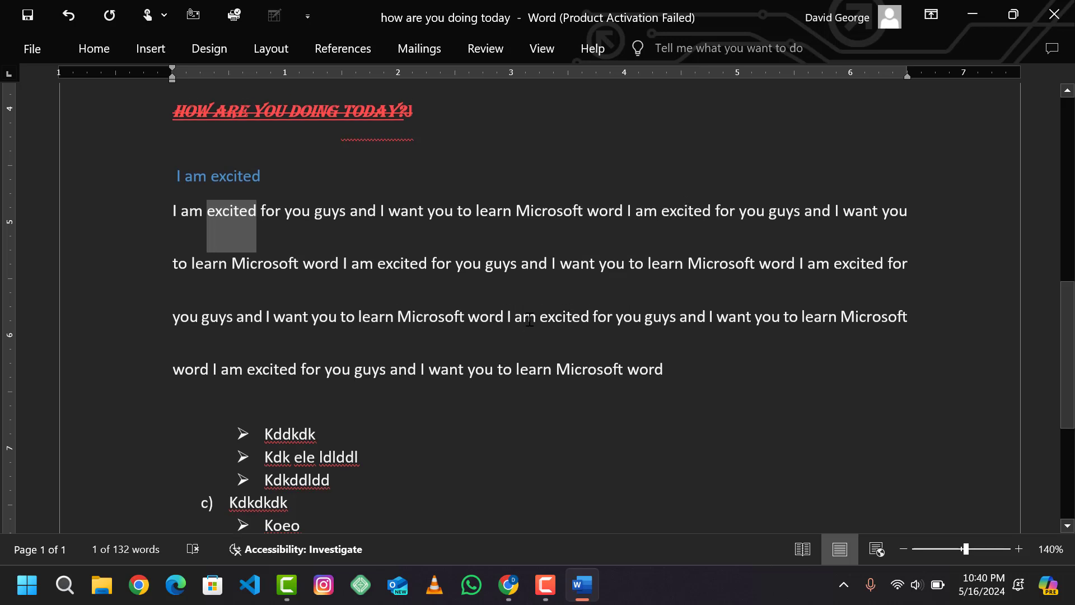
# Browse the popular add-ins and add the Autopilot add-in.
pyautogui.click(106, 59)
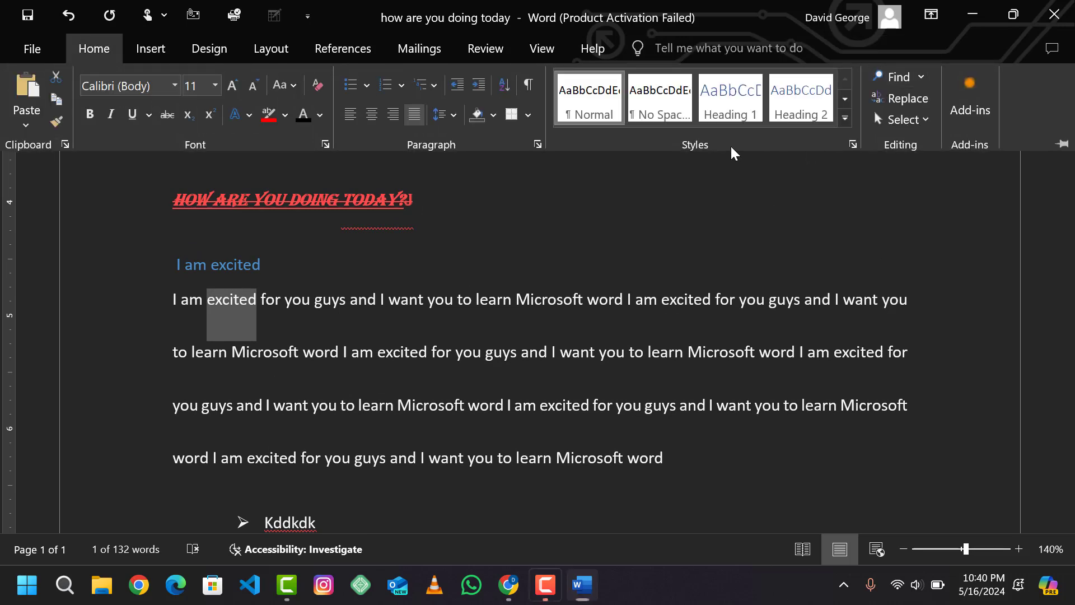
pyautogui.press('F10')
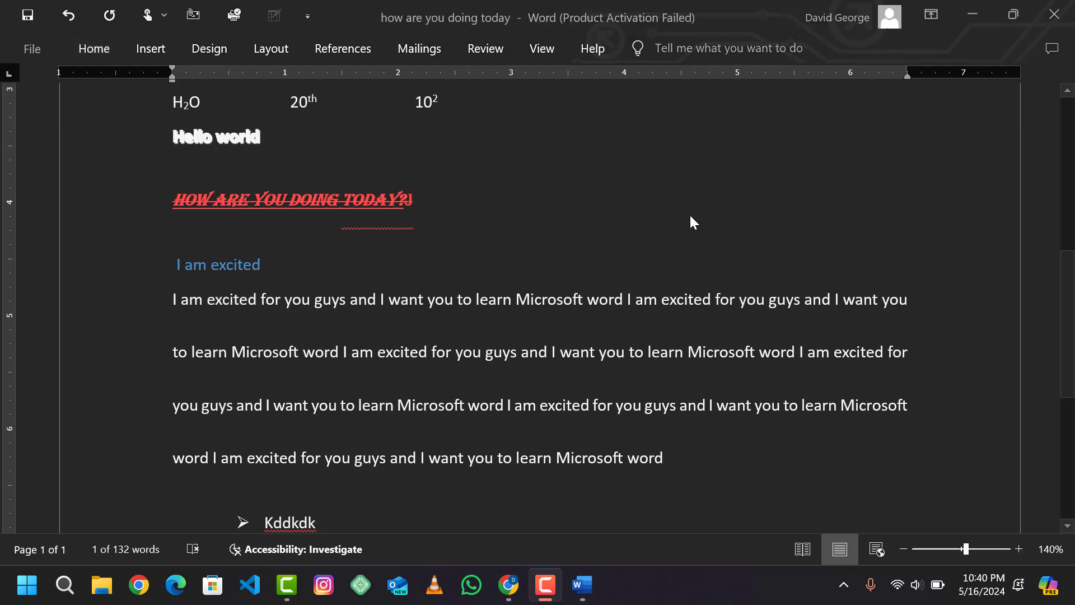
pyautogui.click(109, 52)
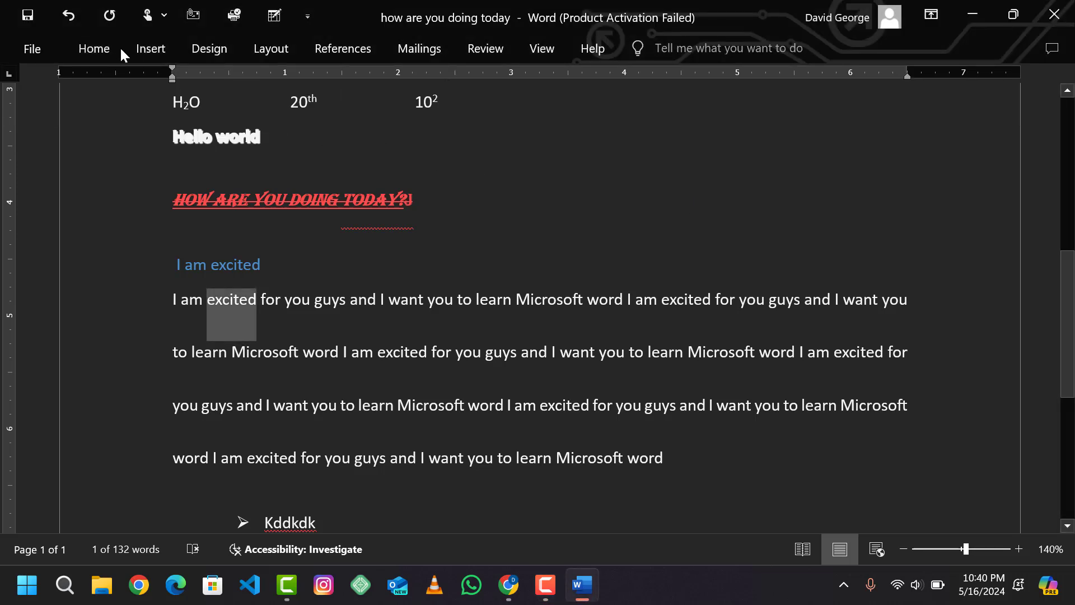
pyautogui.click(99, 53)
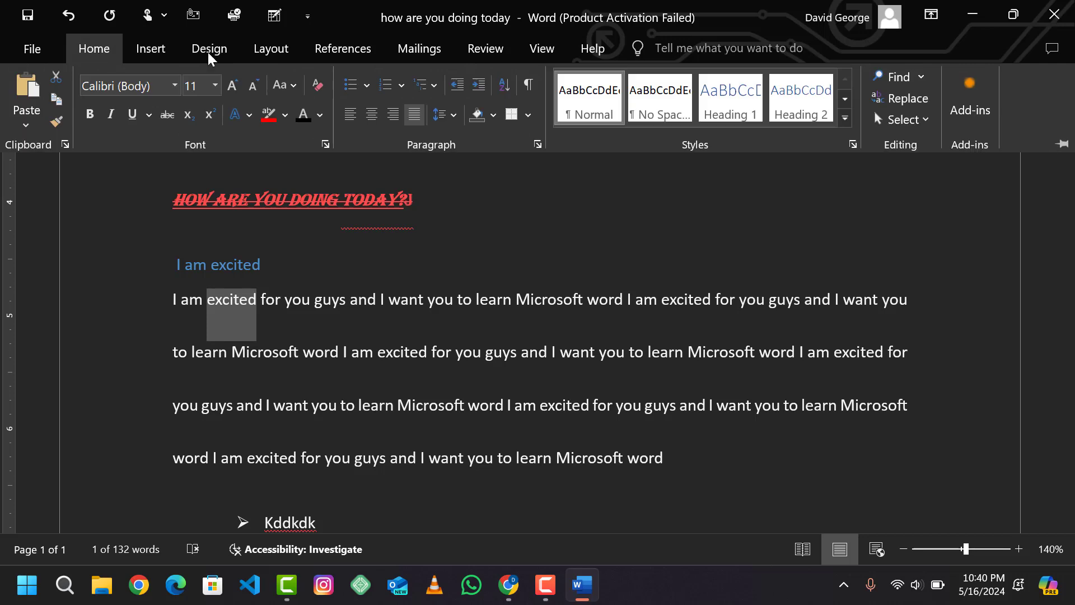
pyautogui.click(988, 111)
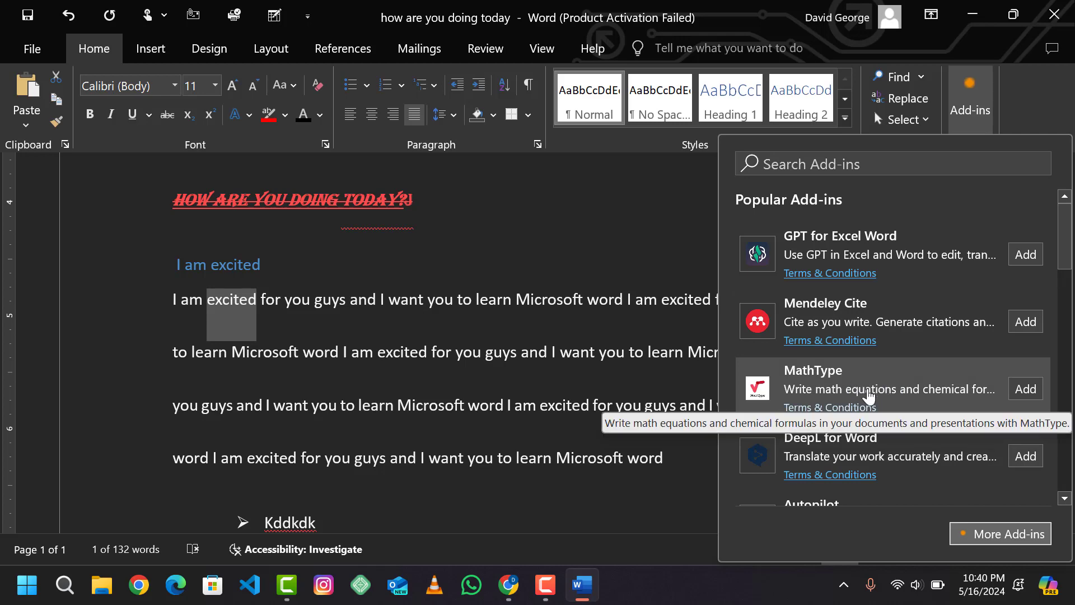
pyautogui.scroll(-3, 888, 436)
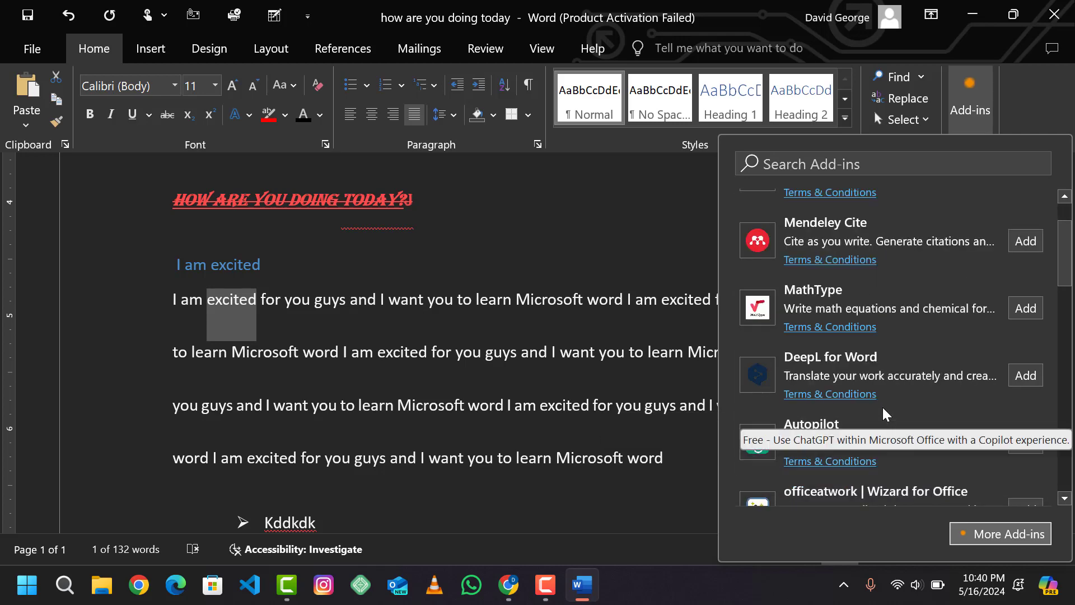
pyautogui.scroll(1, 885, 417)
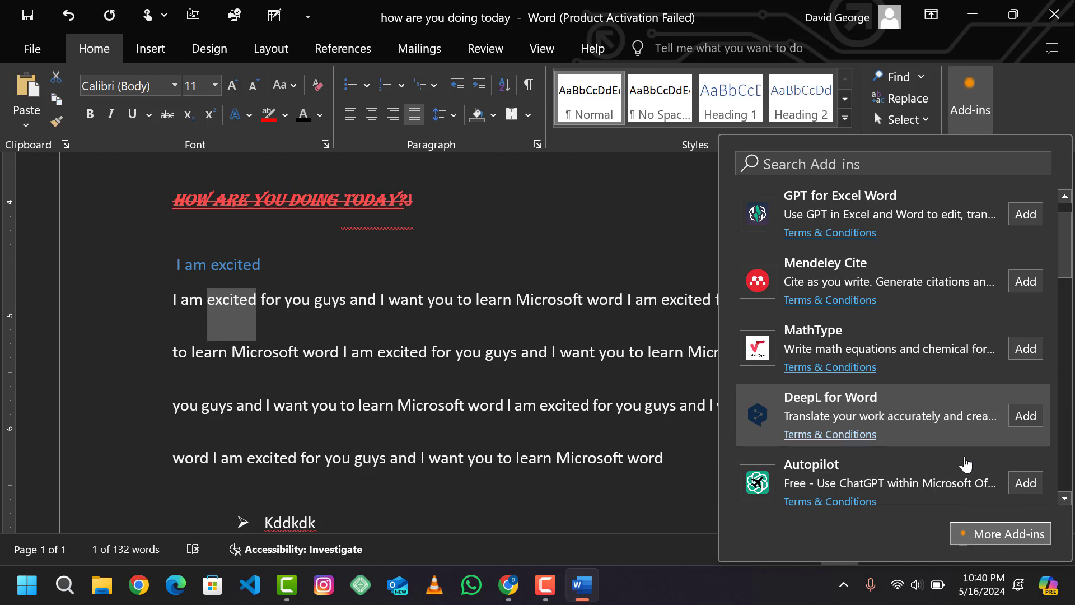
pyautogui.click(1027, 483)
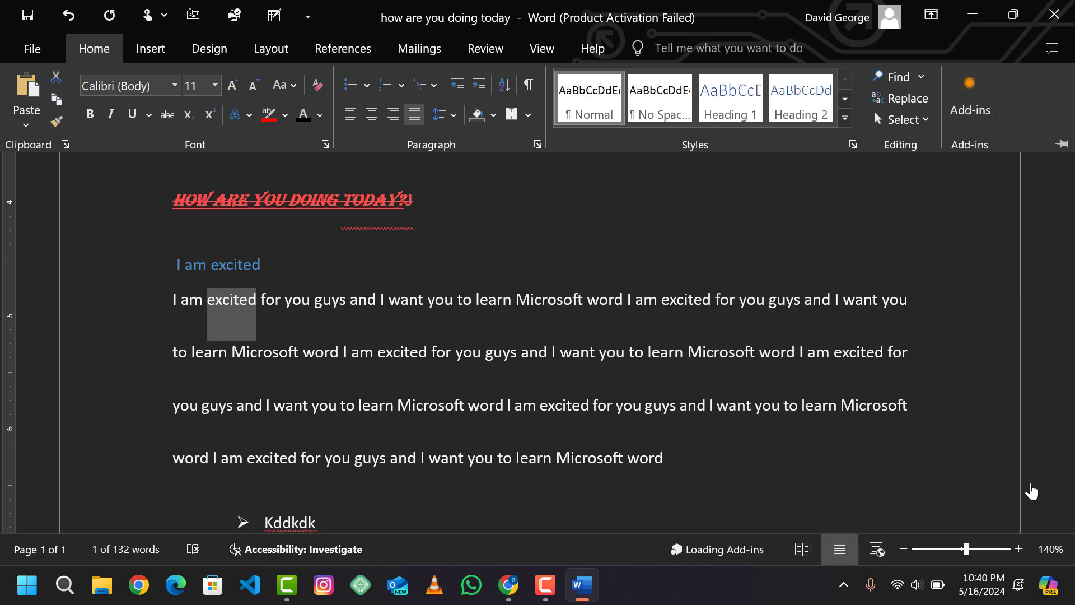
# Open the popular add-ins again and launch the Autopilot add-in from the list.
pyautogui.click(981, 132)
pyautogui.scroll(-3, 913, 451)
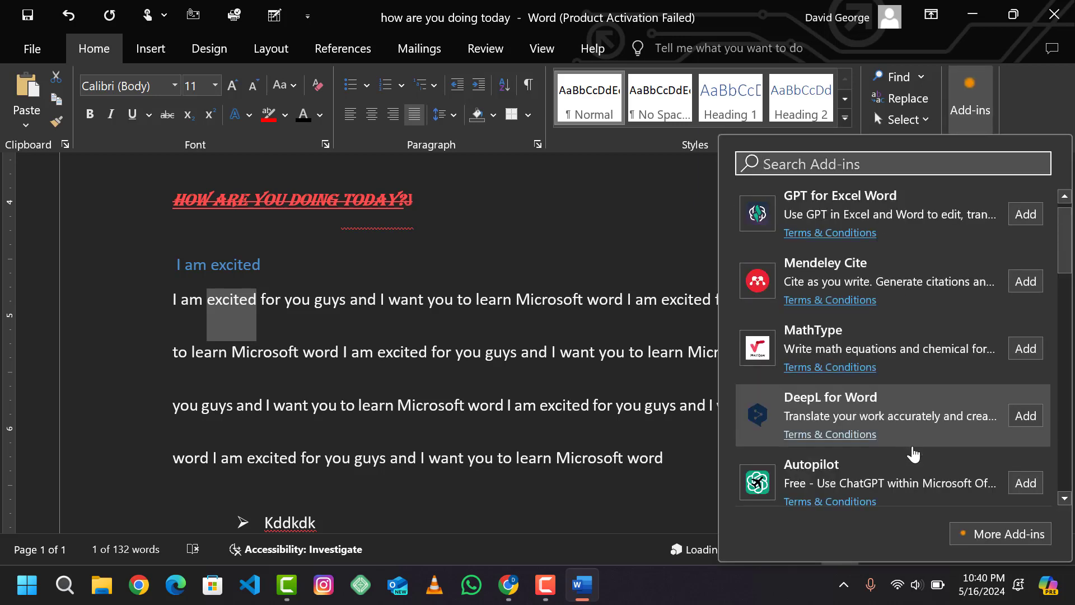
pyautogui.click(1025, 443)
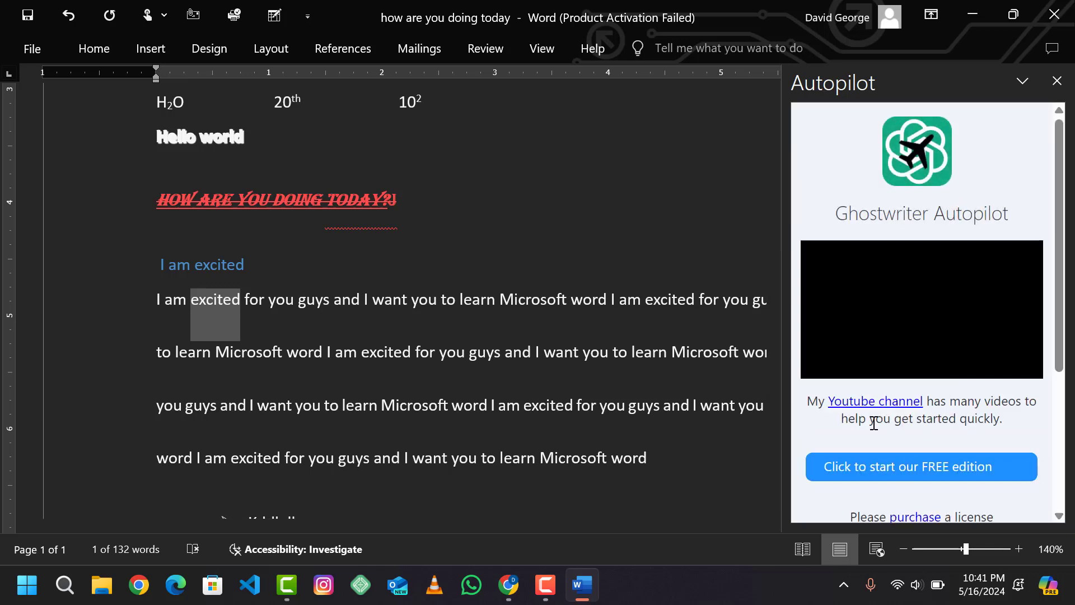
# Look through the Autopilot add-in's start page, including its free edition and license options, and close its pane.
pyautogui.scroll(-4, 888, 434)
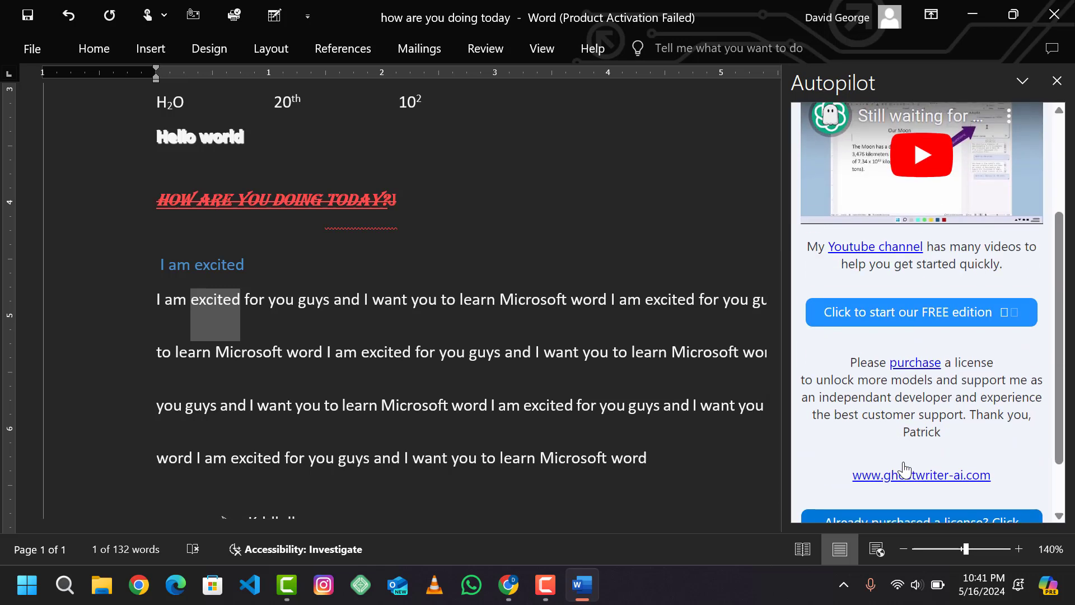
pyautogui.scroll(-1, 906, 471)
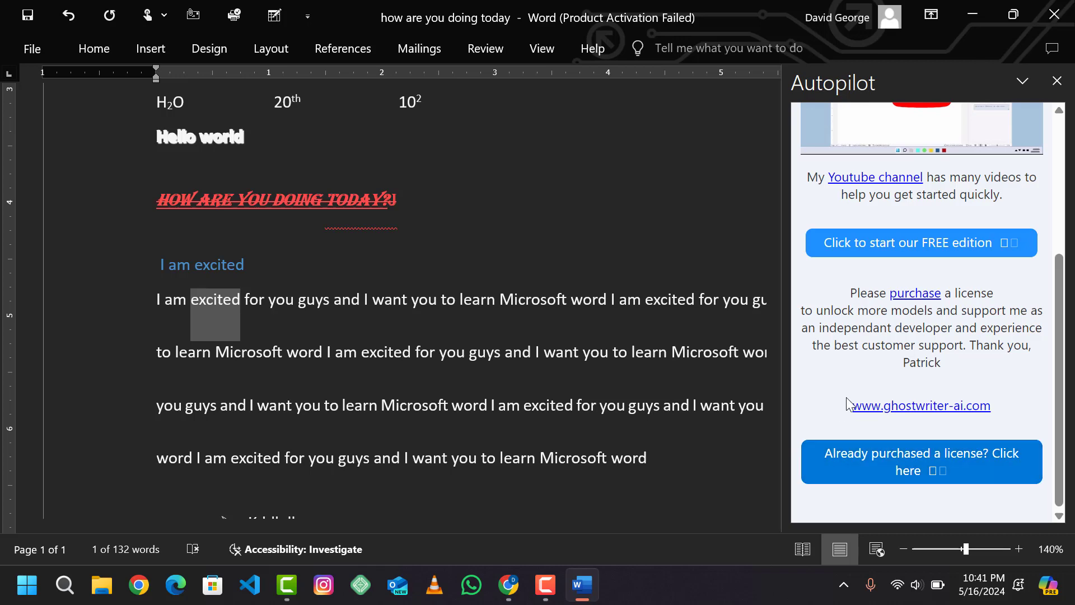
pyautogui.scroll(4, 847, 400)
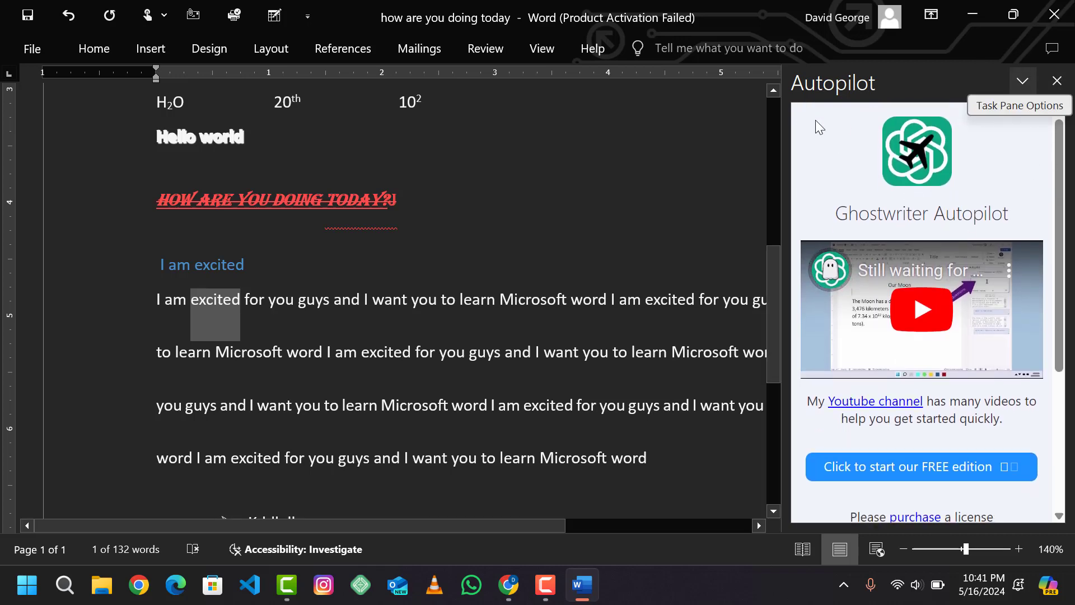
pyautogui.click(1056, 81)
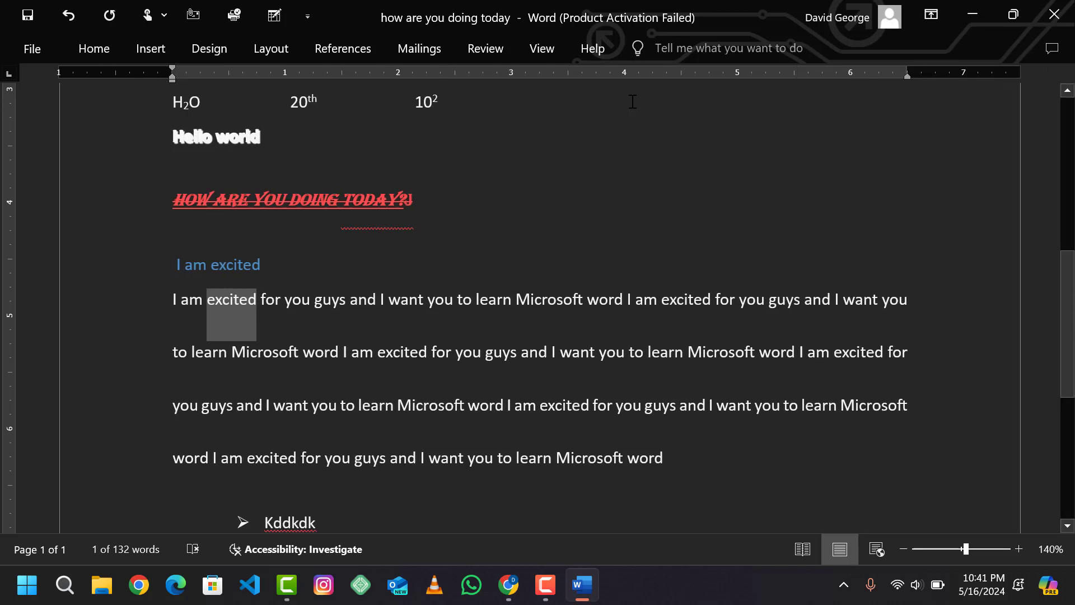
# Insert the built-in Austin cover page and review its abstract, title, subtitle and author areas.
pyautogui.click(143, 53)
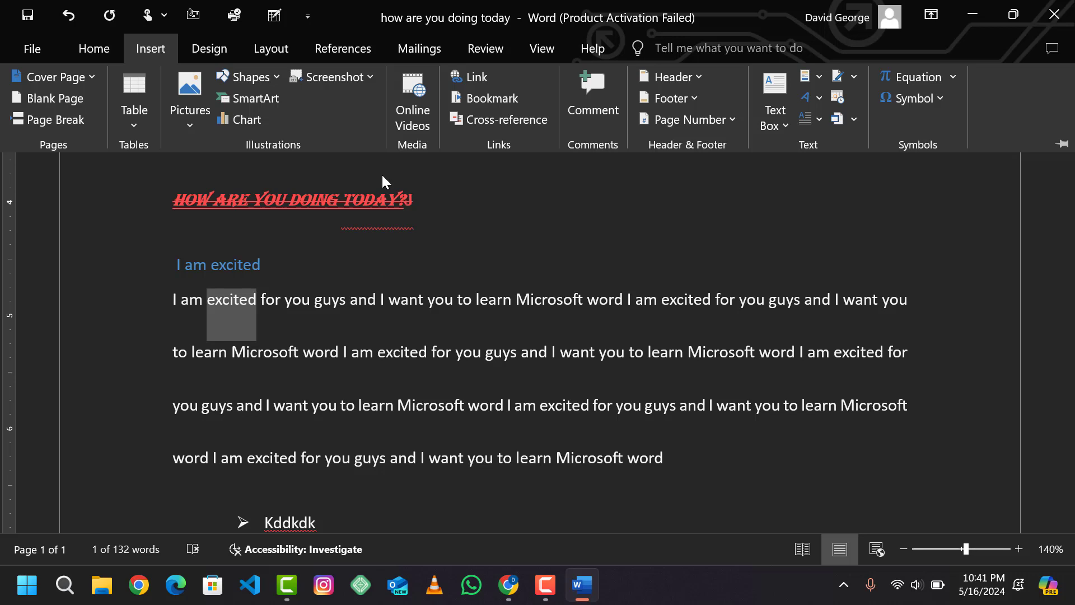
pyautogui.click(45, 76)
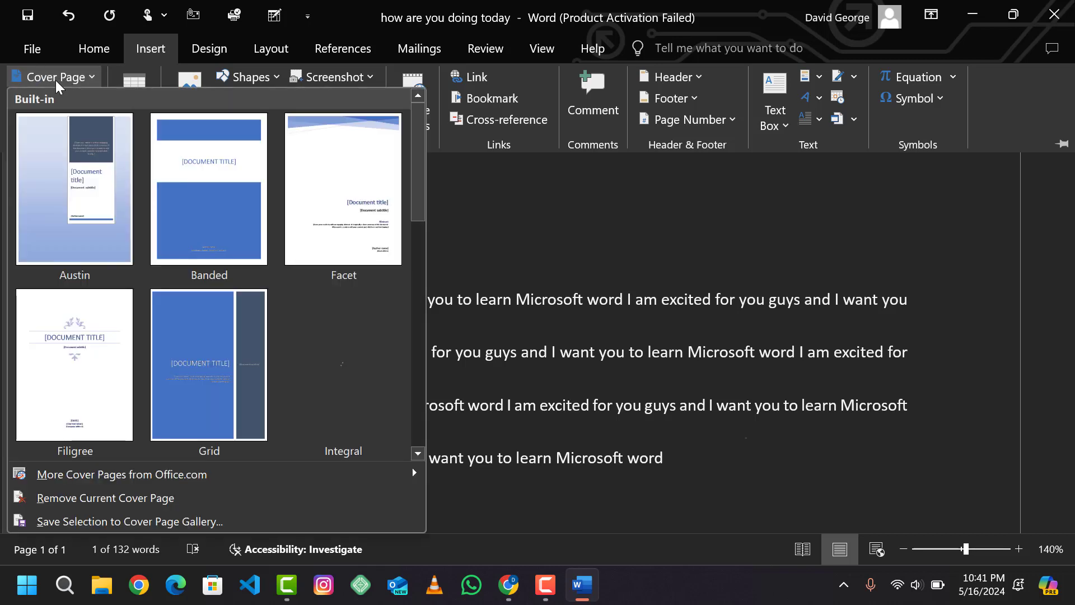
pyautogui.click(84, 179)
pyautogui.scroll(-3, 365, 257)
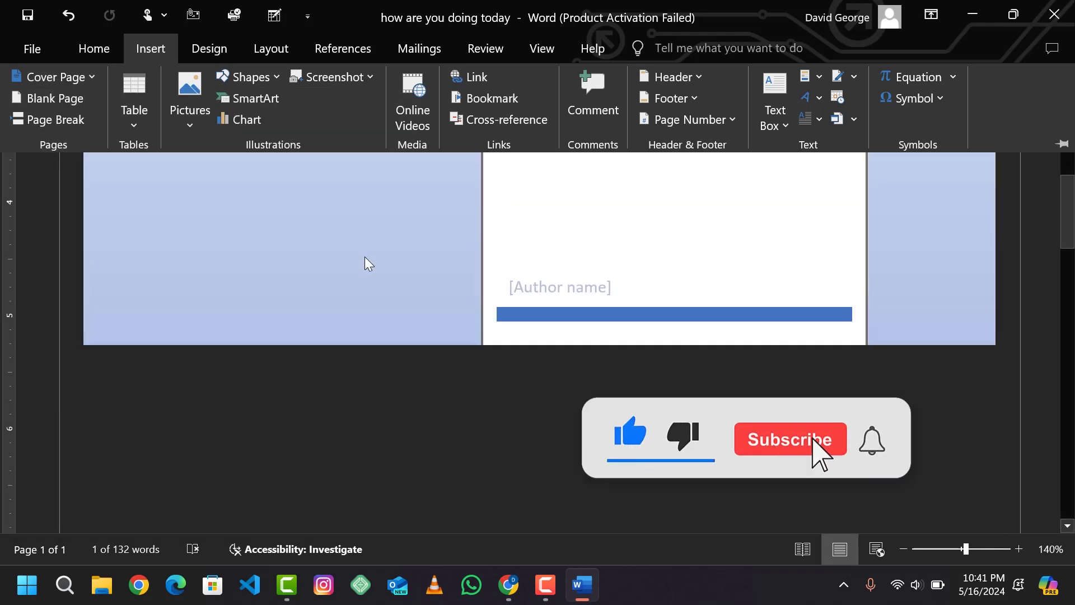
pyautogui.scroll(-5, 343, 333)
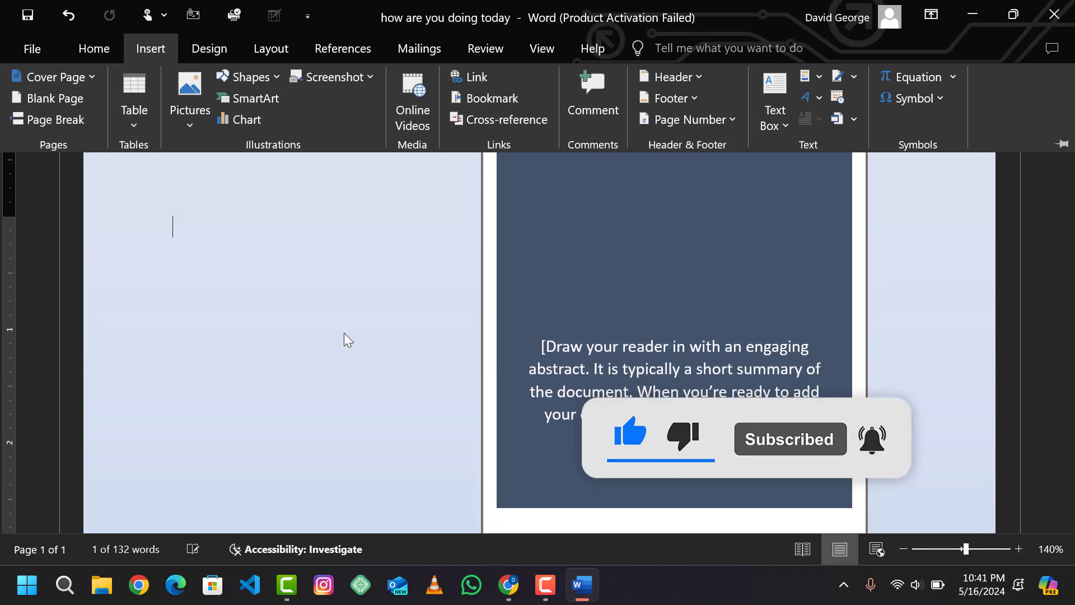
pyautogui.scroll(5, 343, 332)
pyautogui.scroll(-10, 344, 332)
pyautogui.scroll(5, 344, 333)
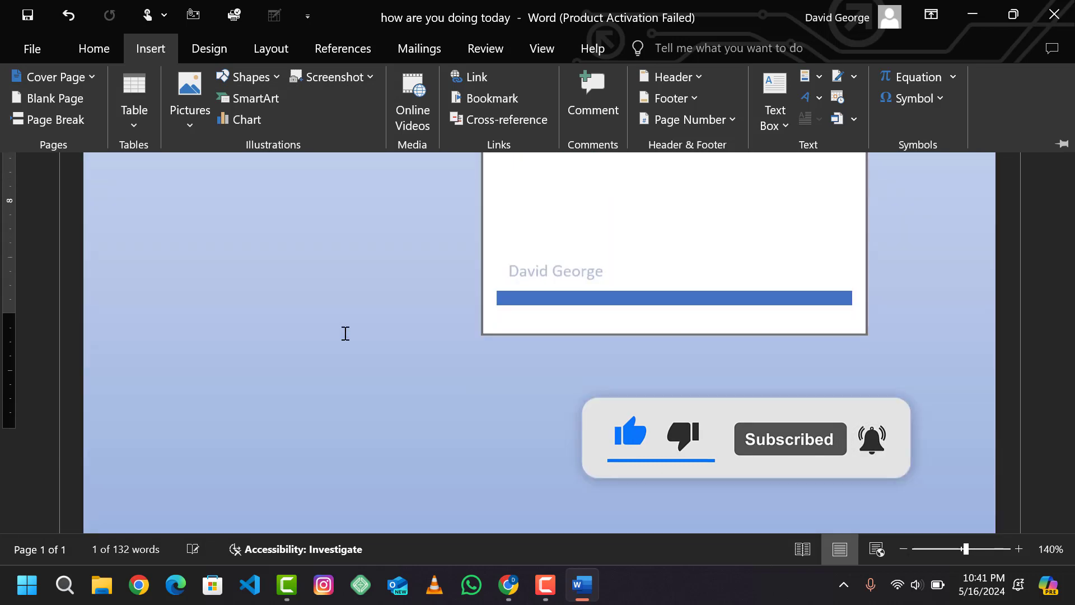
pyautogui.scroll(-8, 504, 461)
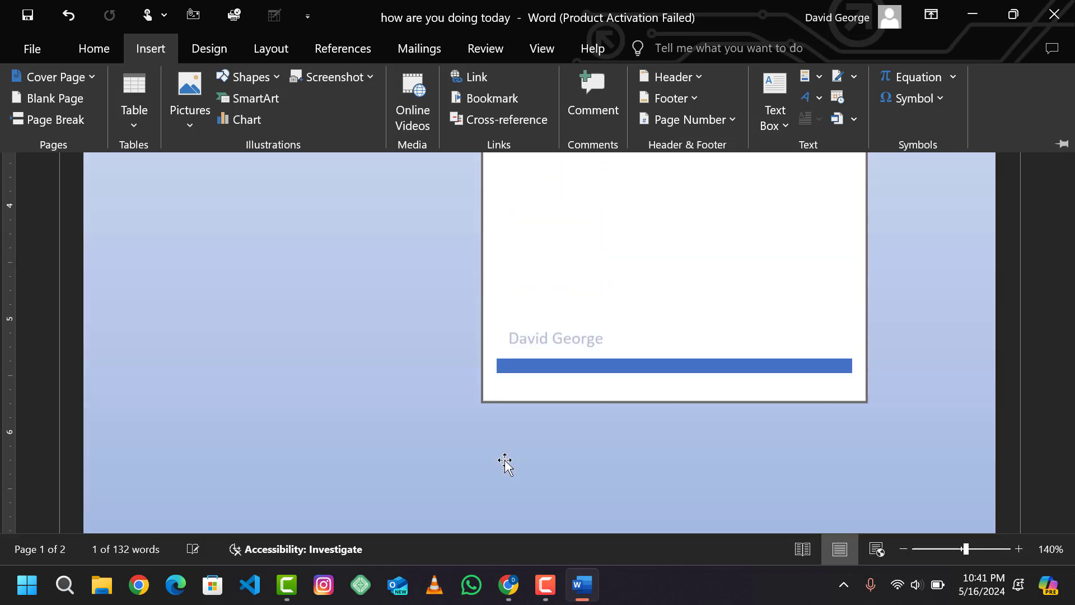
pyautogui.scroll(4, 505, 462)
pyautogui.scroll(6, 504, 462)
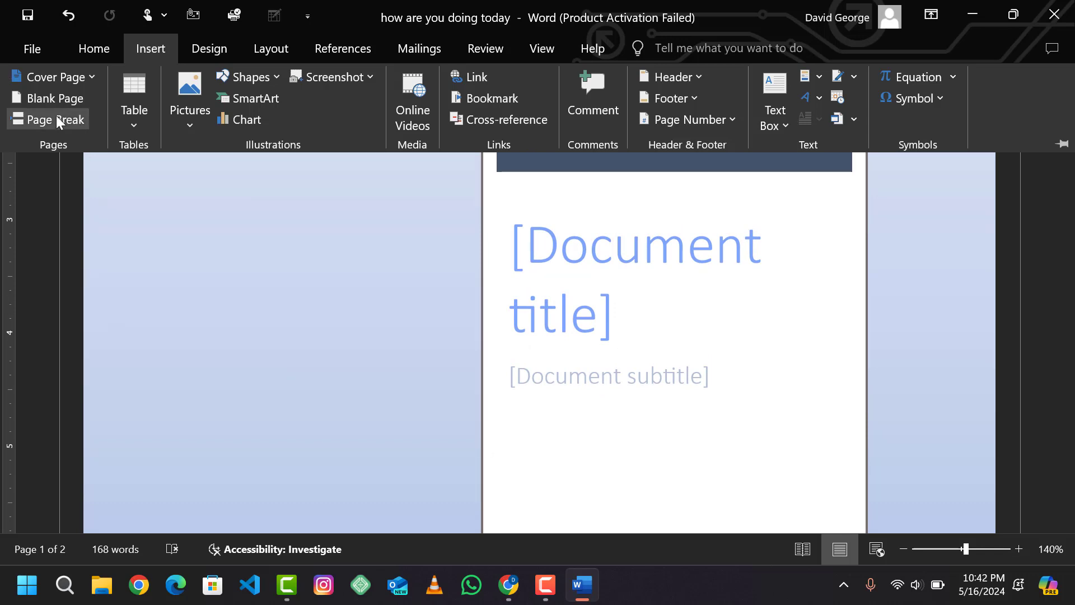
# Insert a blank page before the cover page, review the pages, and undo the insertion.
pyautogui.click(48, 97)
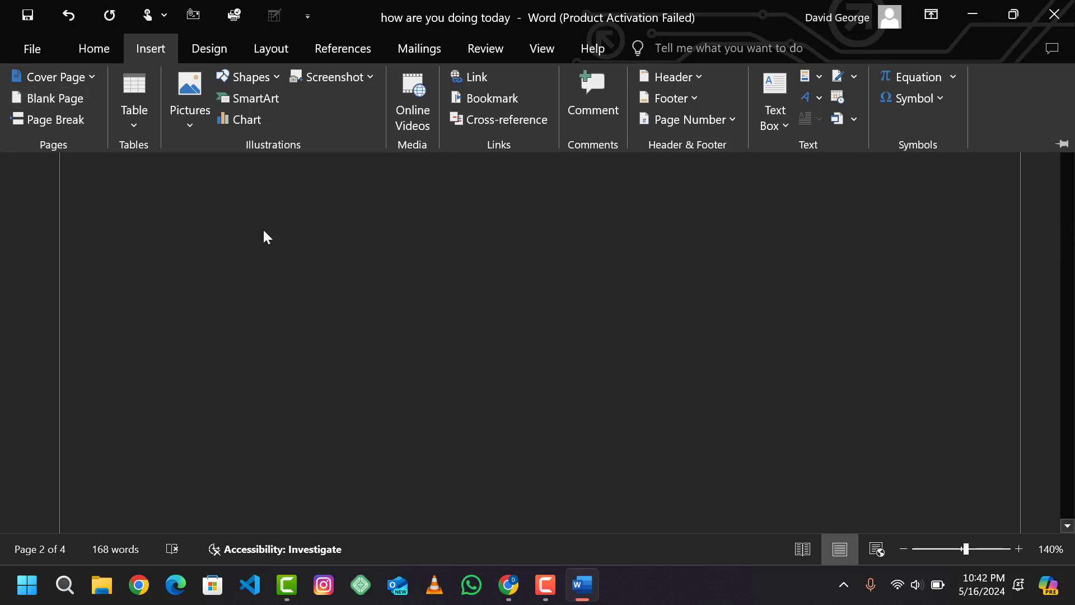
pyautogui.click(337, 338)
pyautogui.scroll(-3, 339, 341)
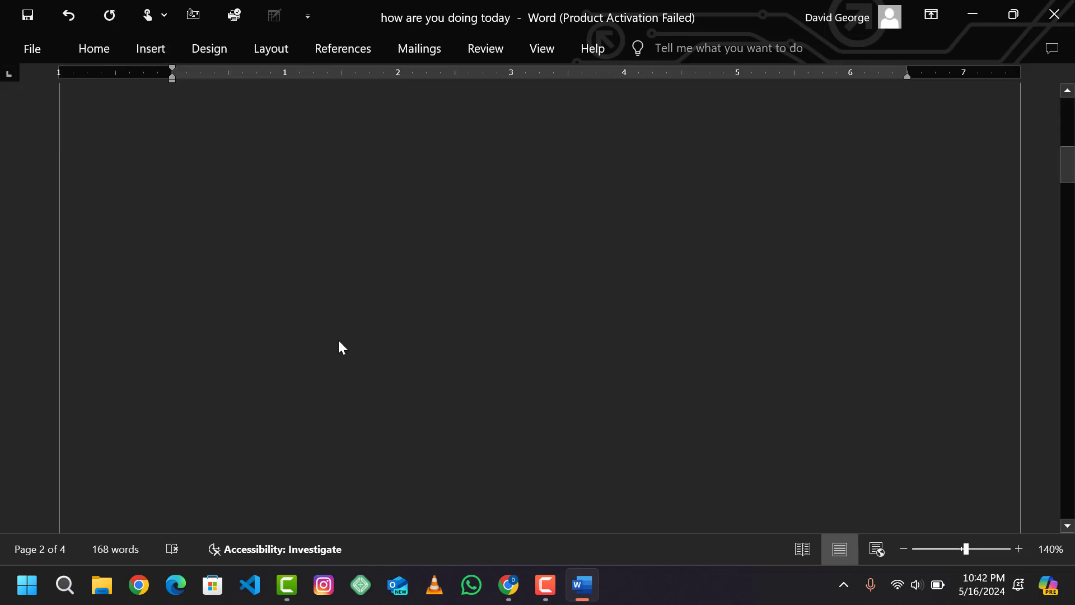
pyautogui.scroll(-15, 337, 338)
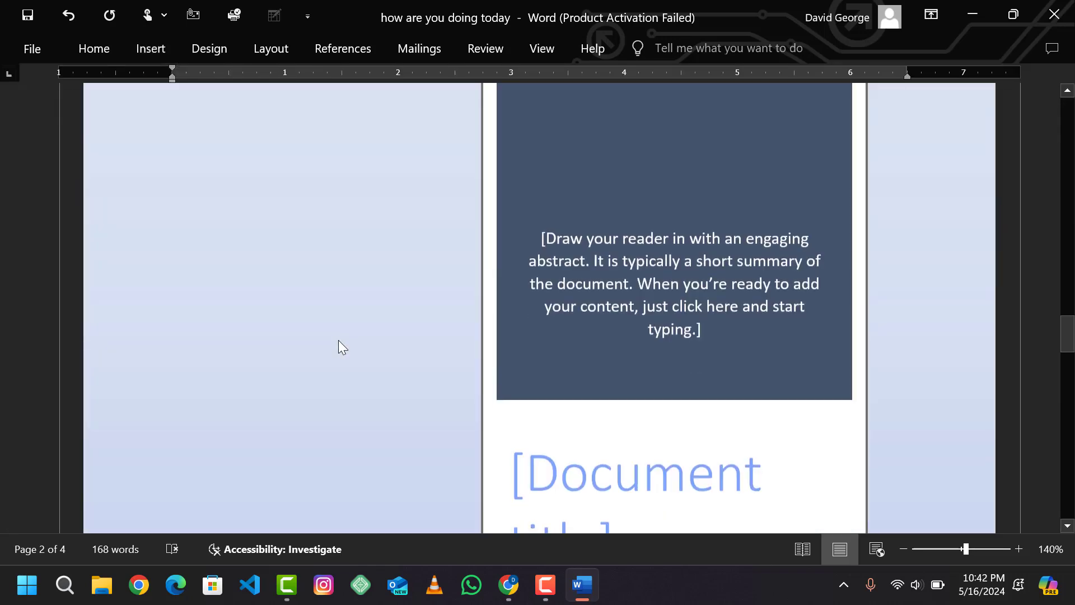
pyautogui.scroll(5, 338, 339)
pyautogui.scroll(10, 338, 338)
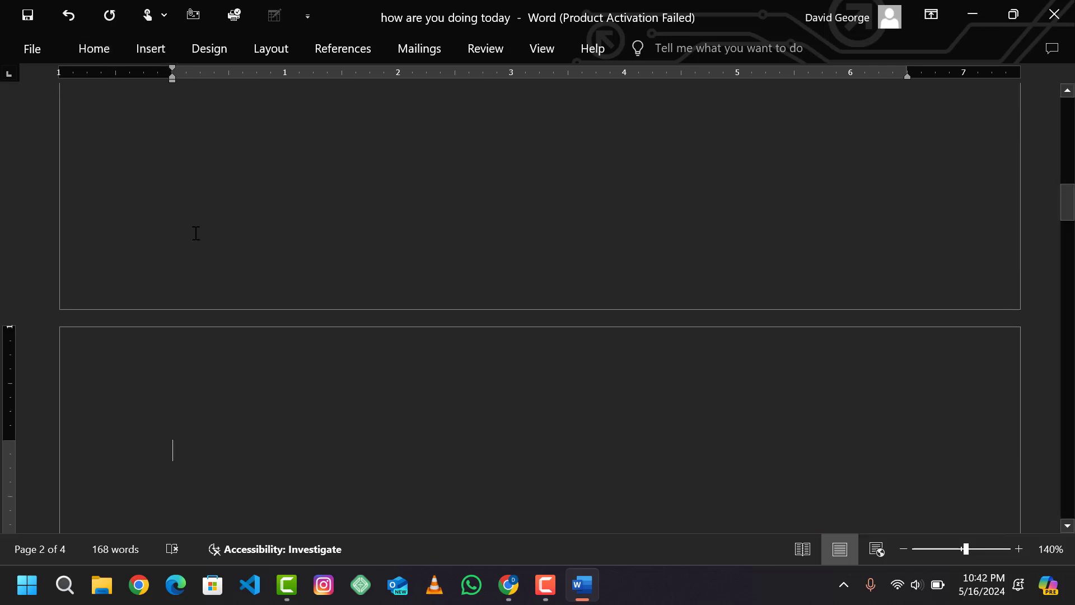
pyautogui.hotkey('ctrl', 'z')
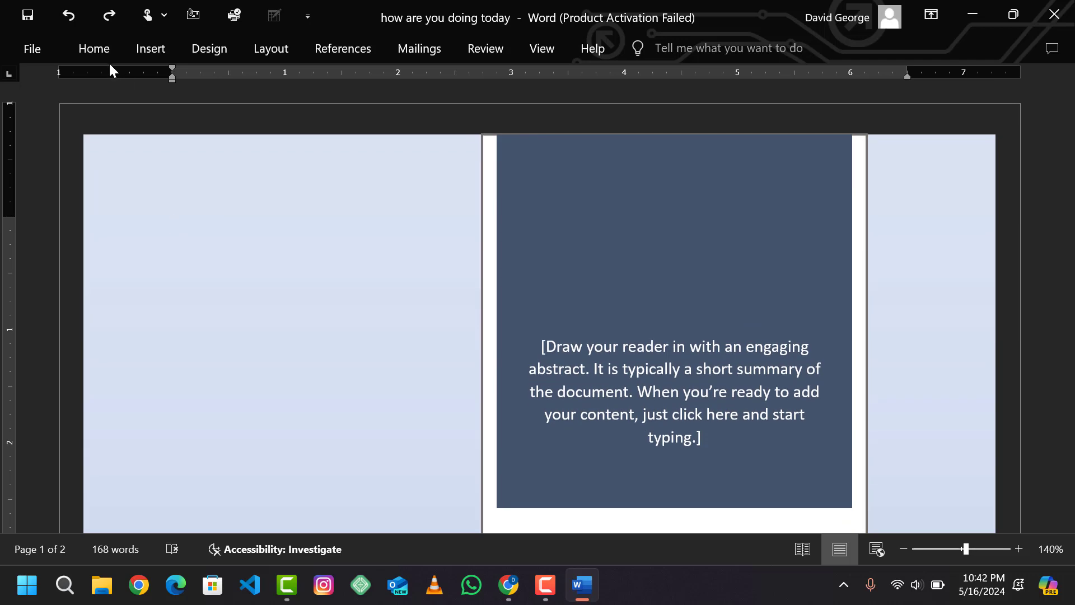
# Insert a page break before the cover page and check how the following pages are laid out.
pyautogui.click(159, 47)
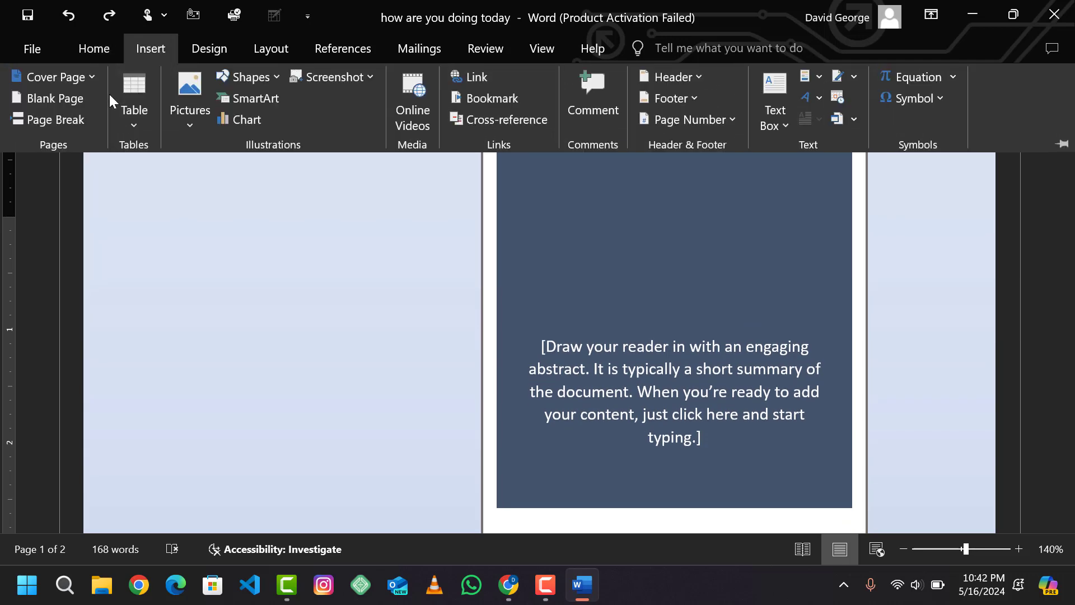
pyautogui.click(66, 126)
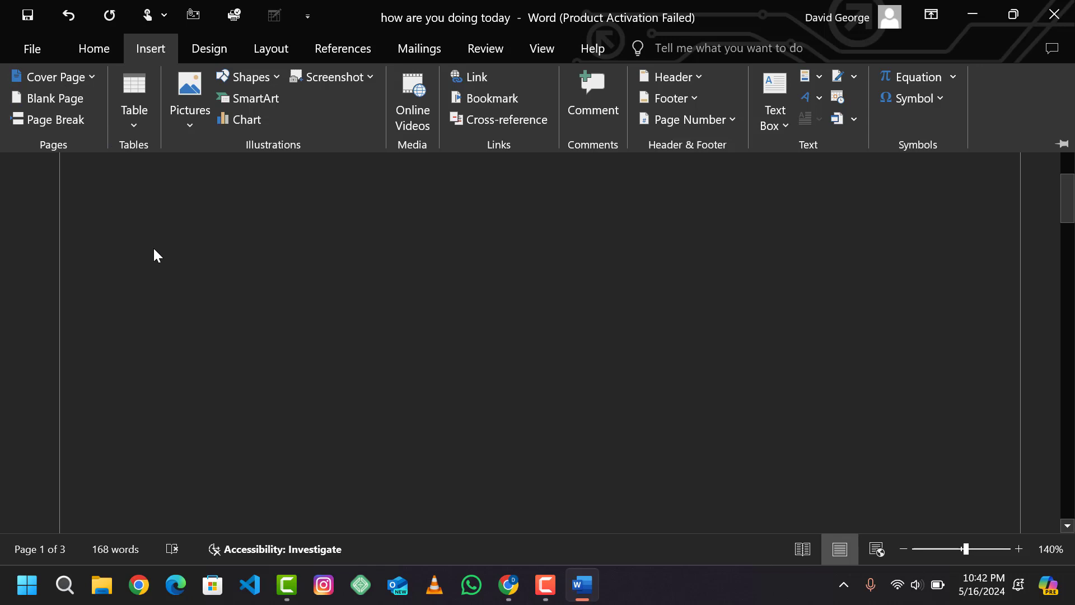
pyautogui.hotkey('ctrl', 'F1')
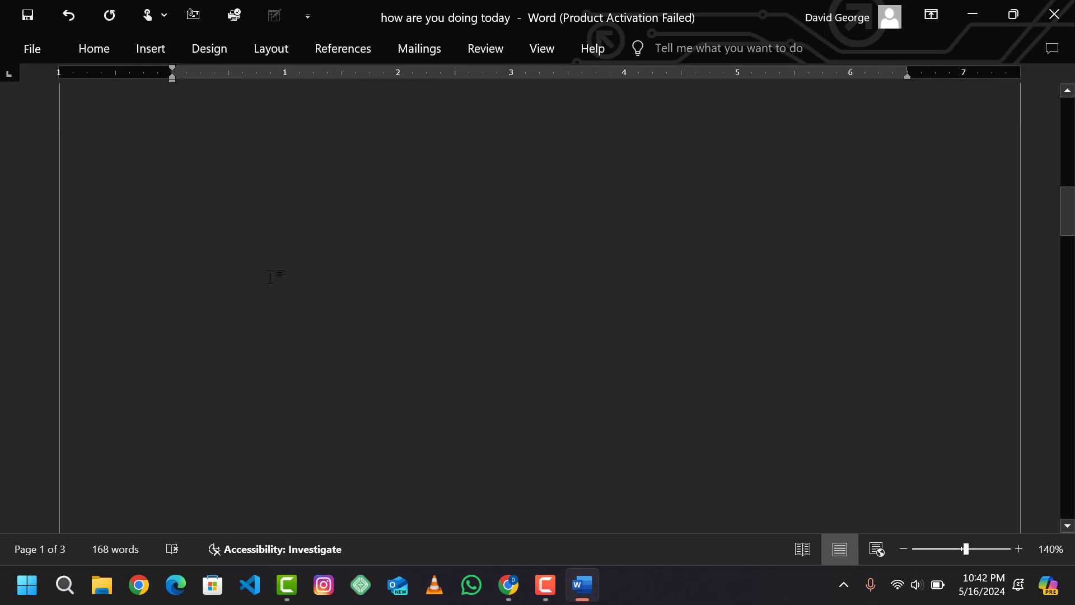
pyautogui.scroll(-12, 271, 277)
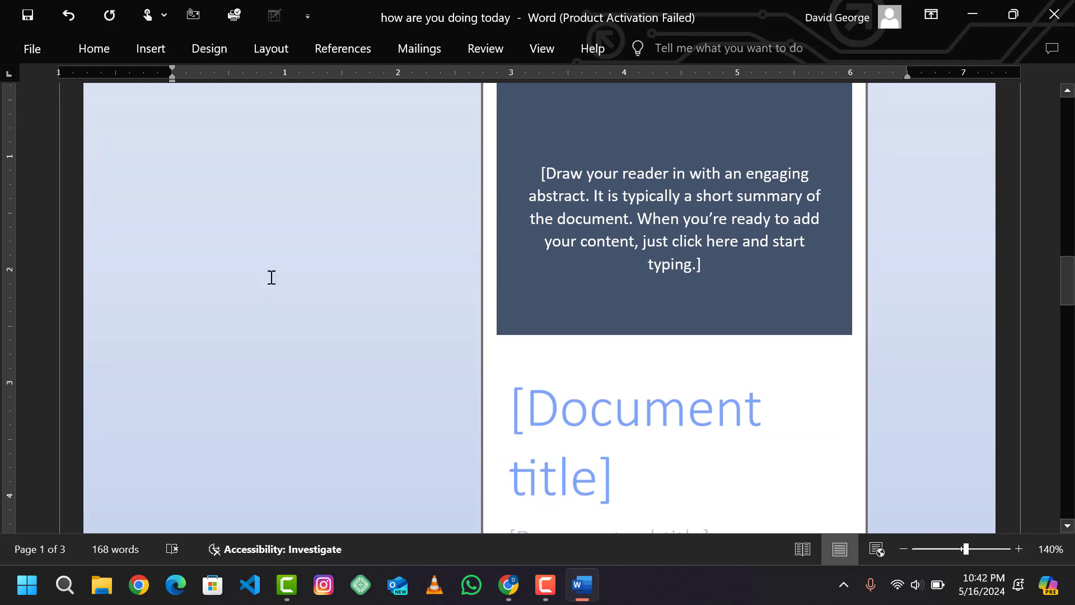
pyautogui.scroll(8, 271, 277)
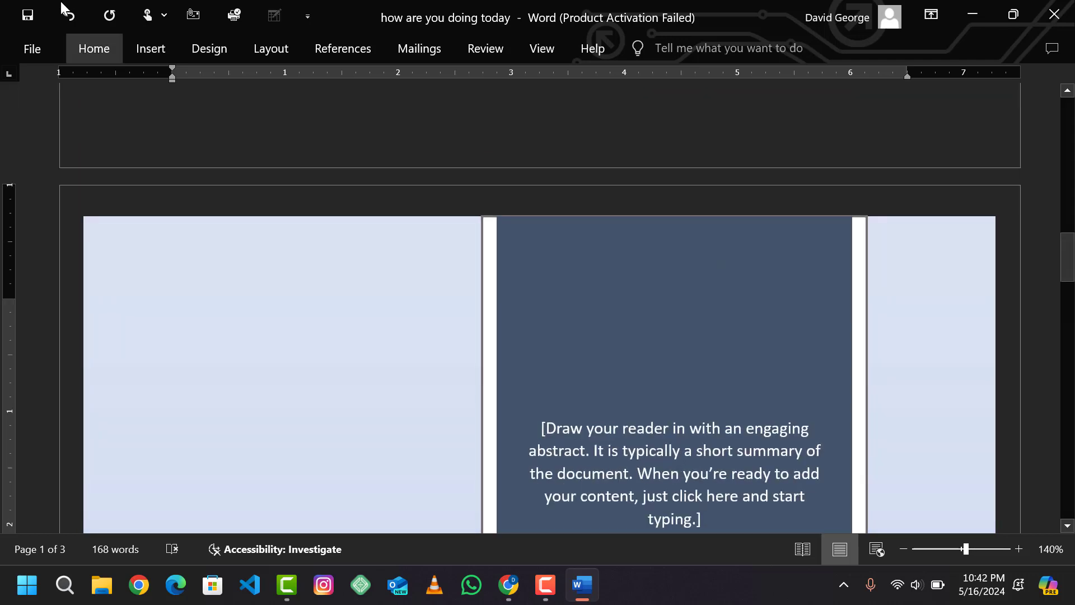
# Start a new empty page after the ₦2000 line at the end of the document.
pyautogui.click(159, 46)
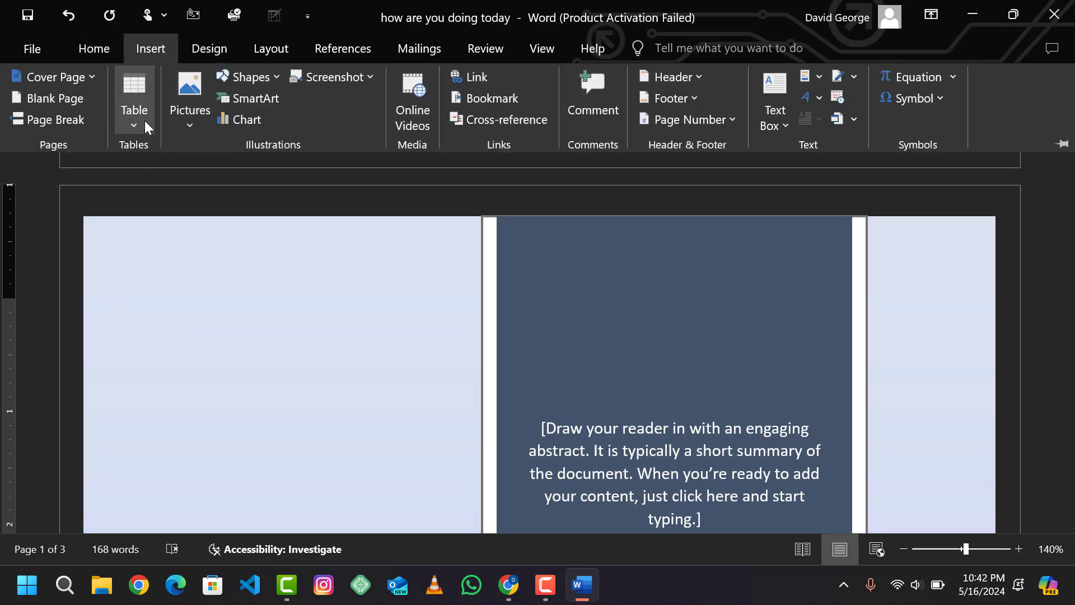
pyautogui.scroll(-15, 239, 248)
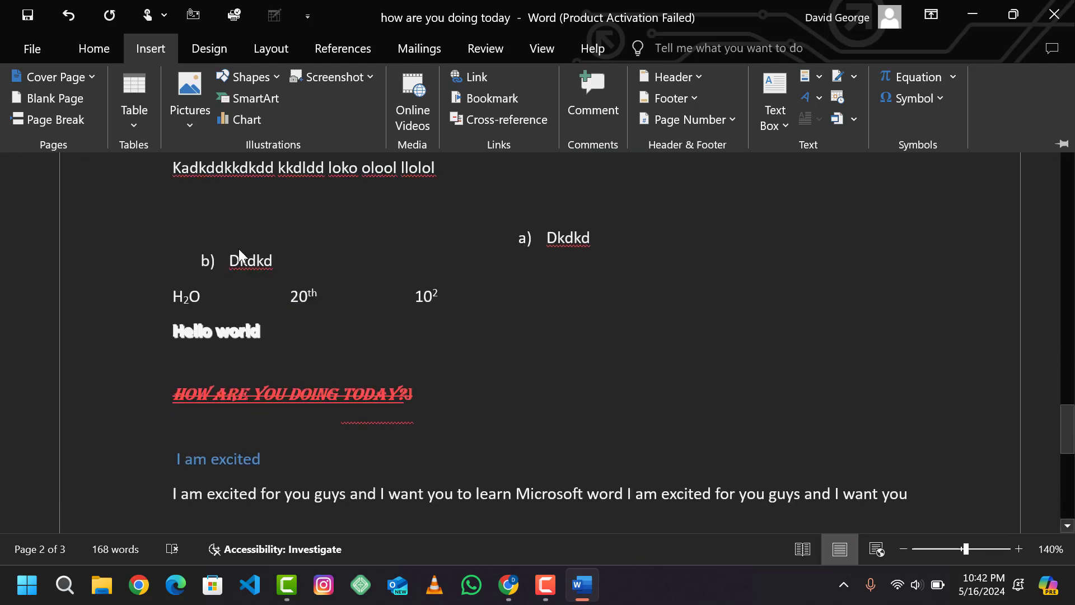
pyautogui.scroll(-10, 238, 249)
pyautogui.click(238, 248)
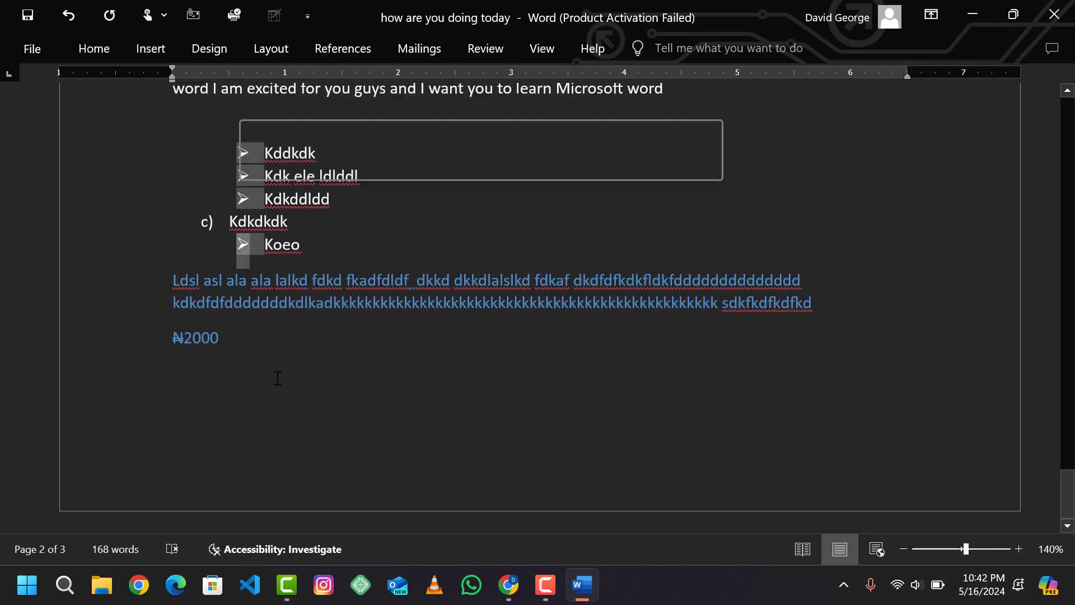
pyautogui.click(207, 373)
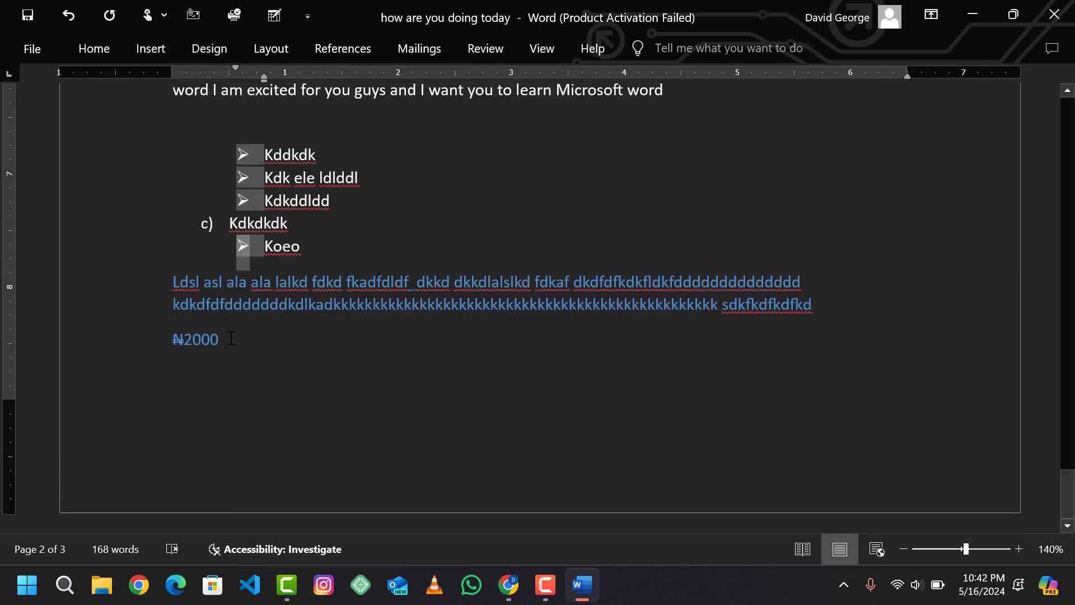
pyautogui.click(231, 339)
pyautogui.press('Return')
pyautogui.press('Return')
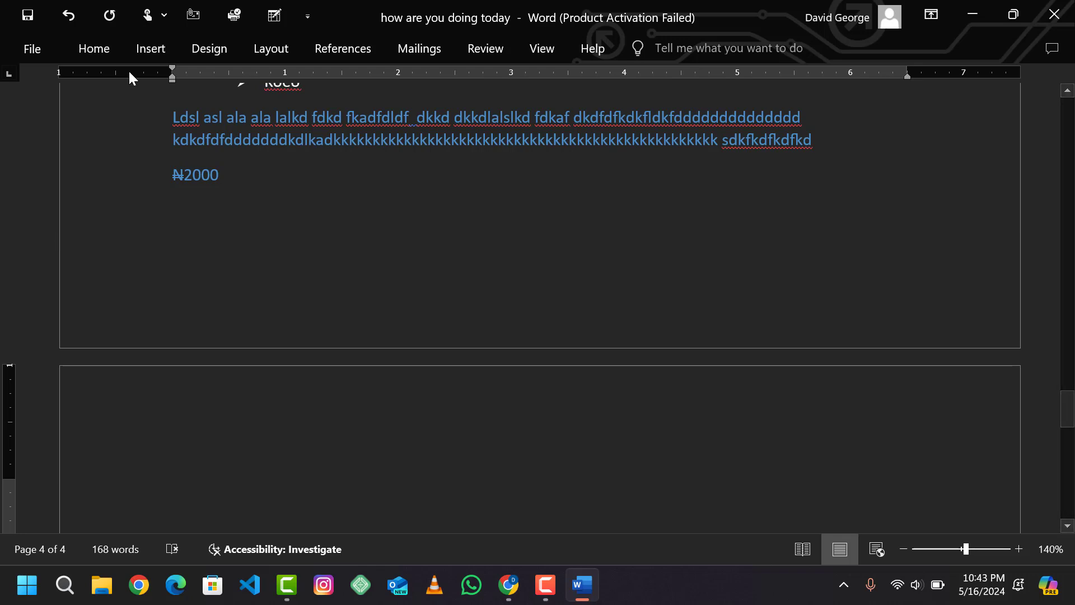
# Insert a table with 8 columns and 5 rows on the new last page.
pyautogui.click(150, 53)
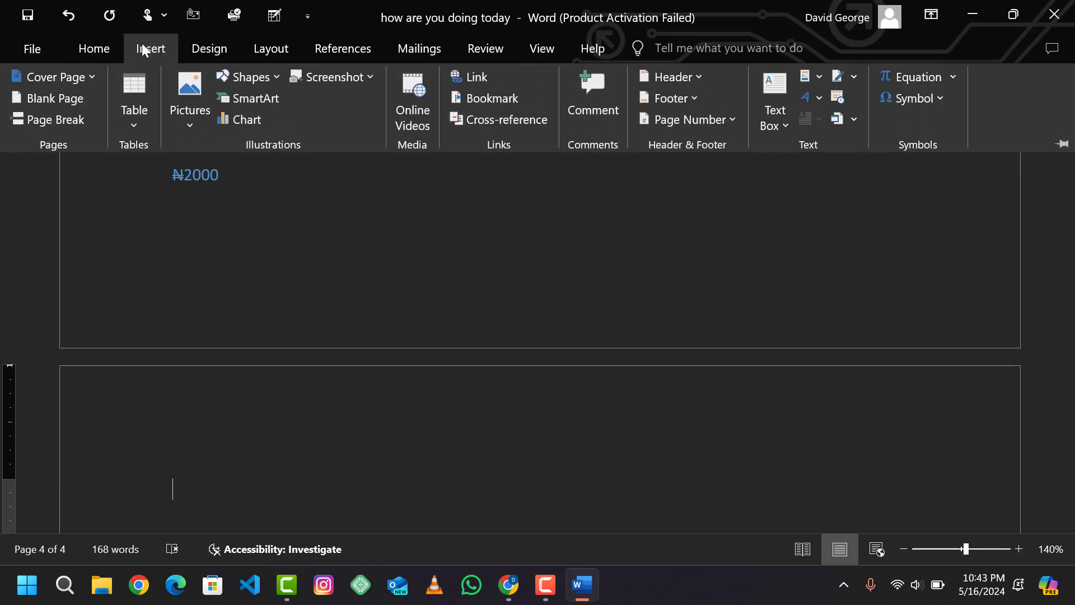
pyautogui.click(137, 112)
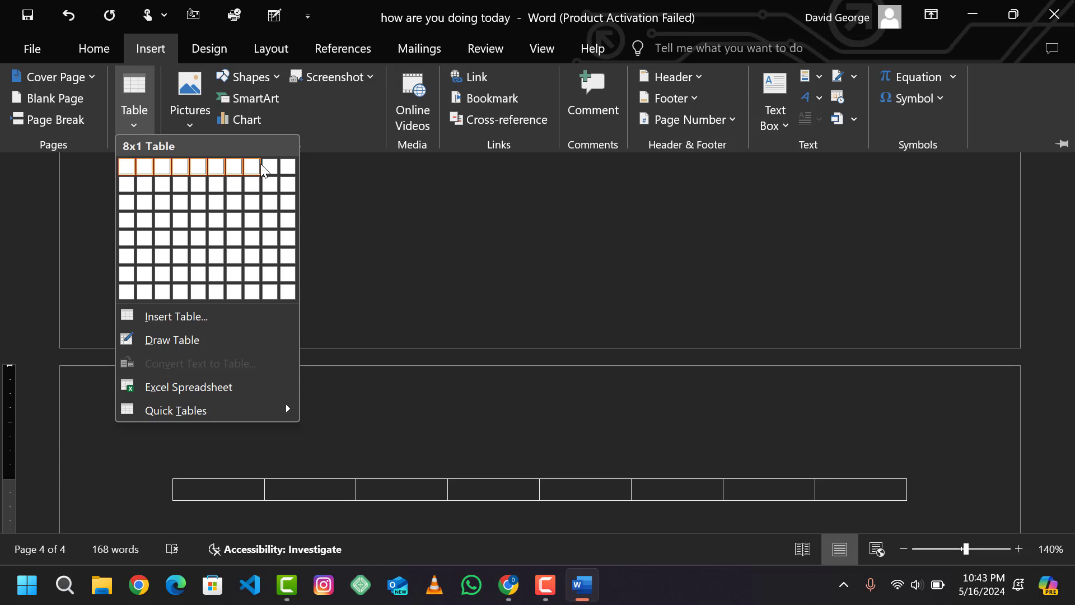
pyautogui.click(252, 232)
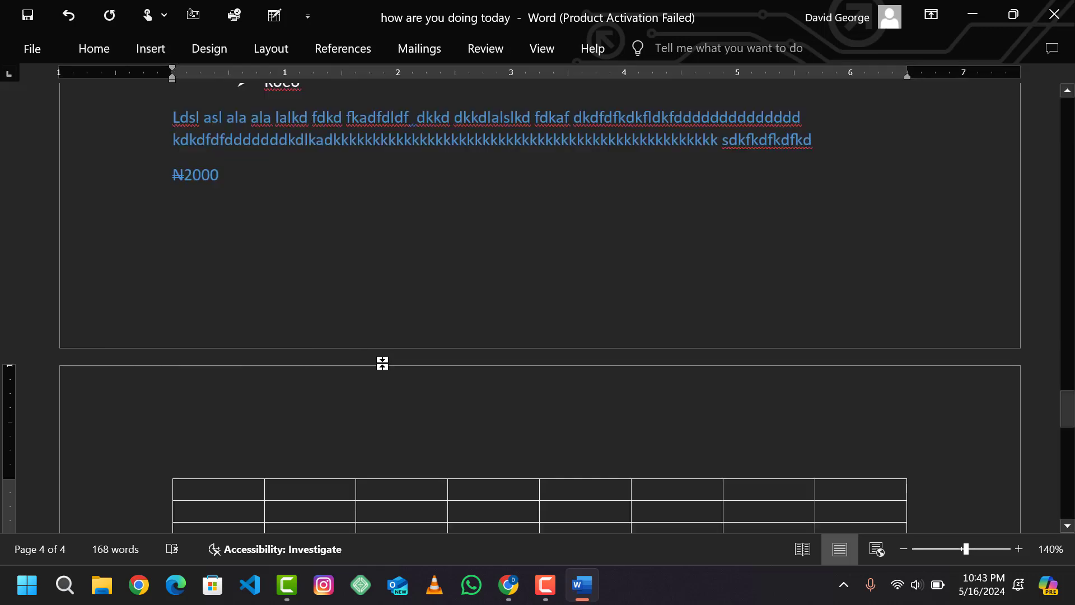
pyautogui.scroll(3, 217, 230)
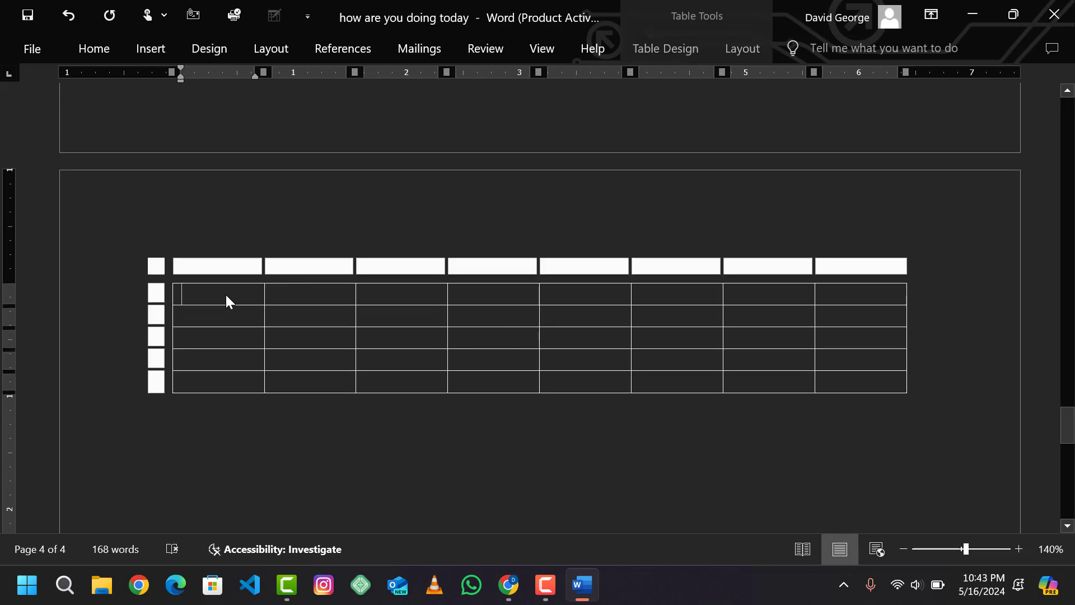
# Review the other ways to create a table and close the options without inserting another one.
pyautogui.click(149, 54)
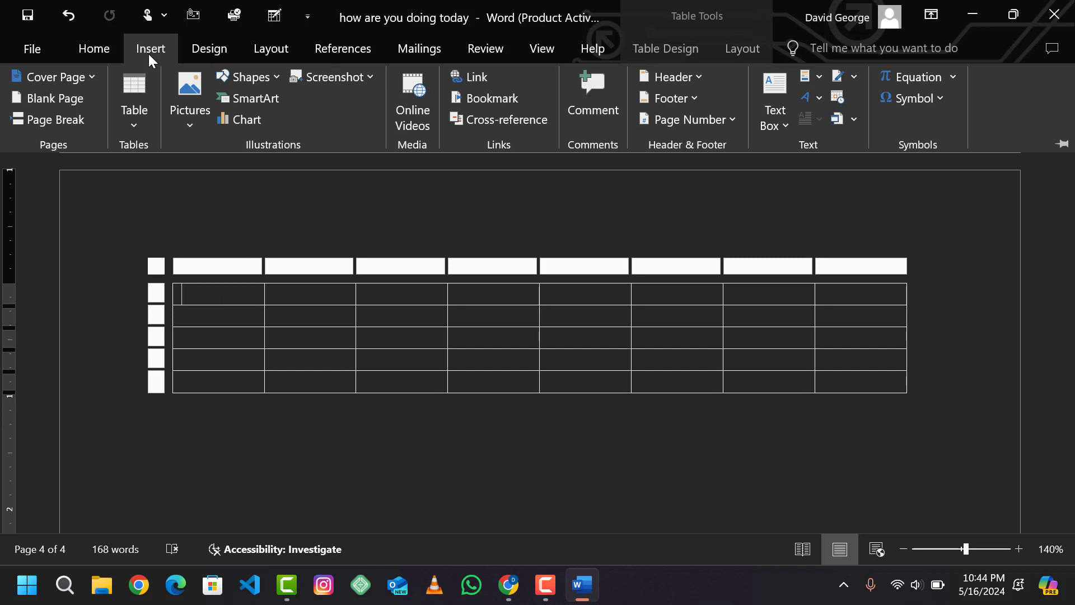
pyautogui.click(138, 104)
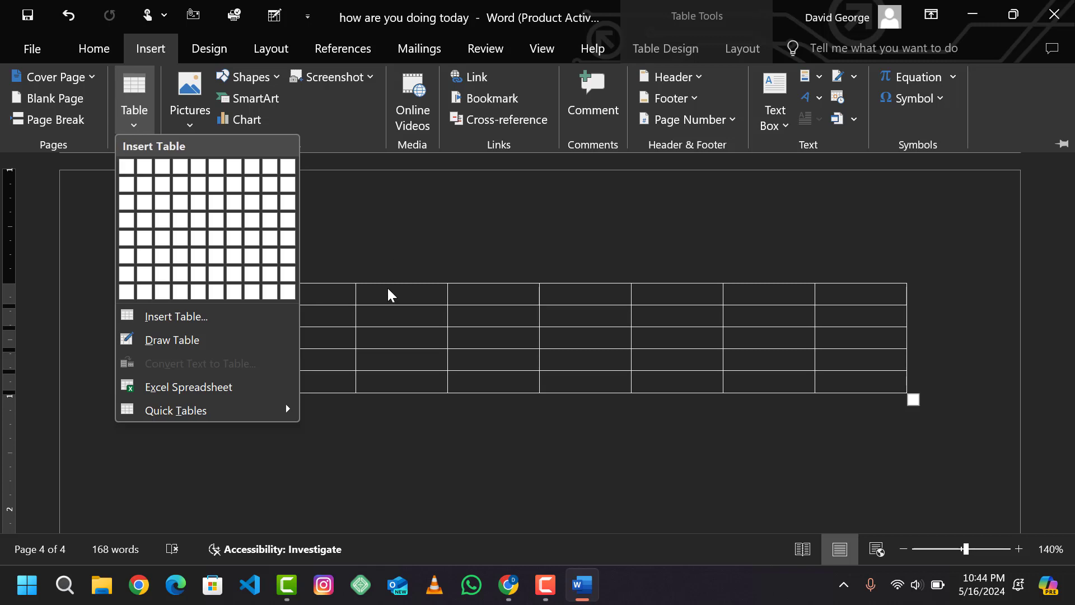
pyautogui.click(324, 291)
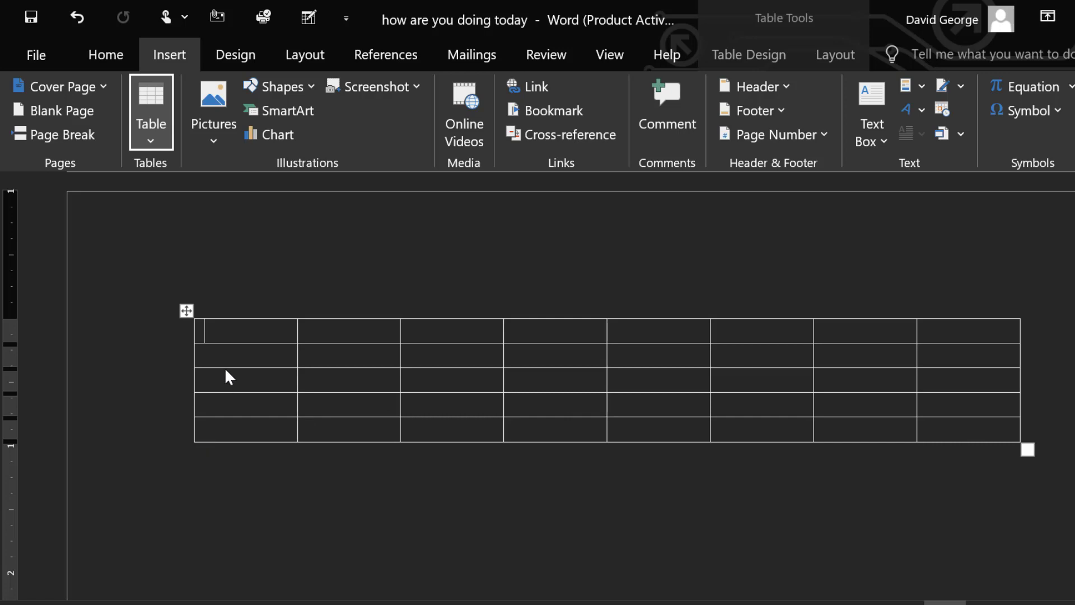
# Number the five rows of the table's first column from 1 to 5.
pyautogui.click(237, 331)
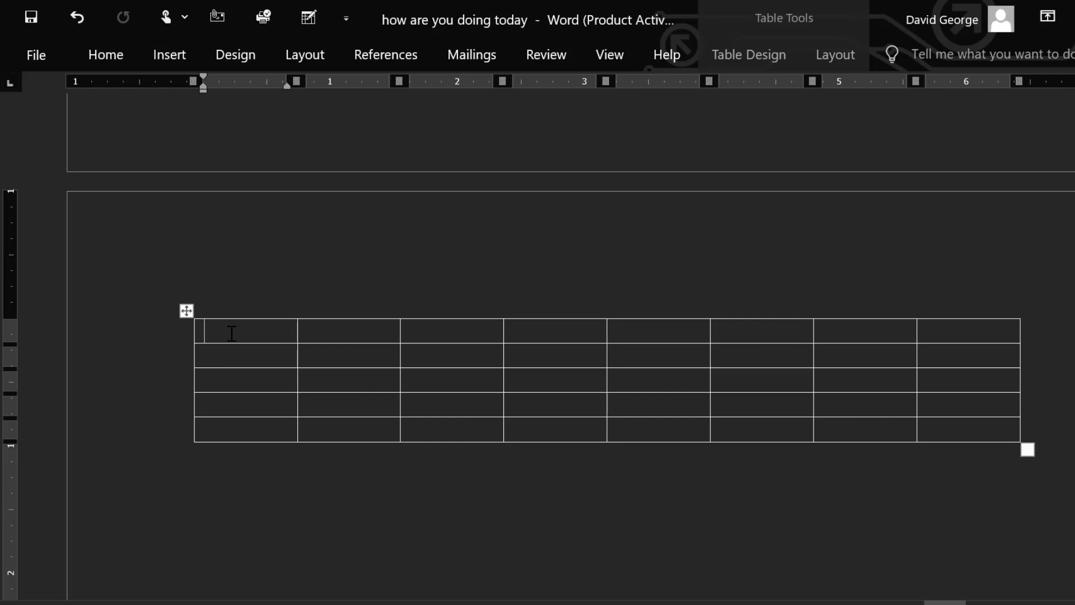
pyautogui.write('1')
pyautogui.click(238, 355)
pyautogui.write('2')
pyautogui.click(264, 379)
pyautogui.write('3')
pyautogui.click(230, 404)
pyautogui.write('4')
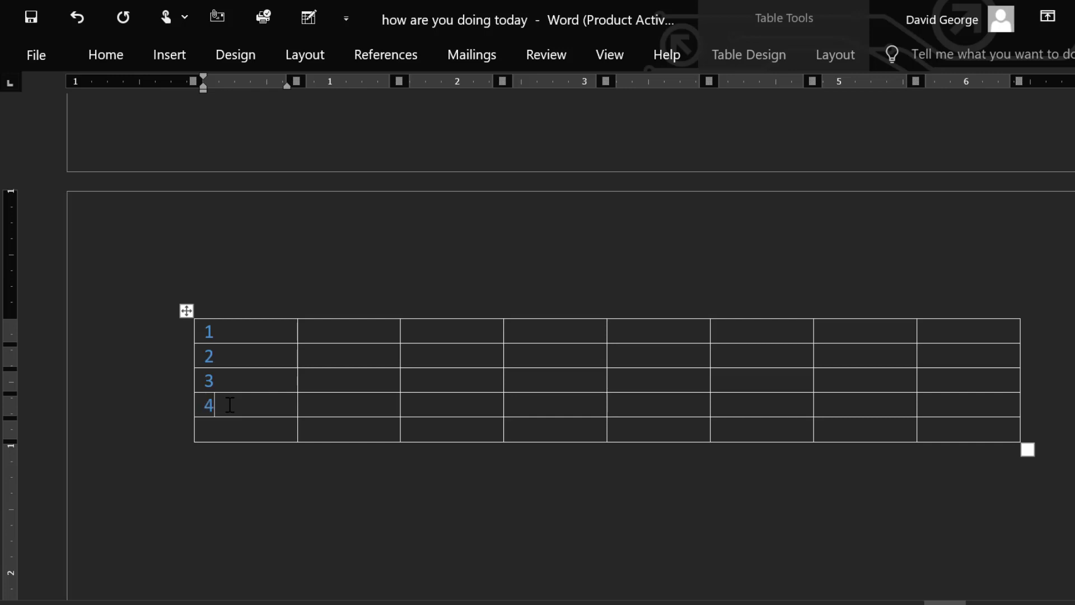
pyautogui.click(217, 436)
pyautogui.write('5')
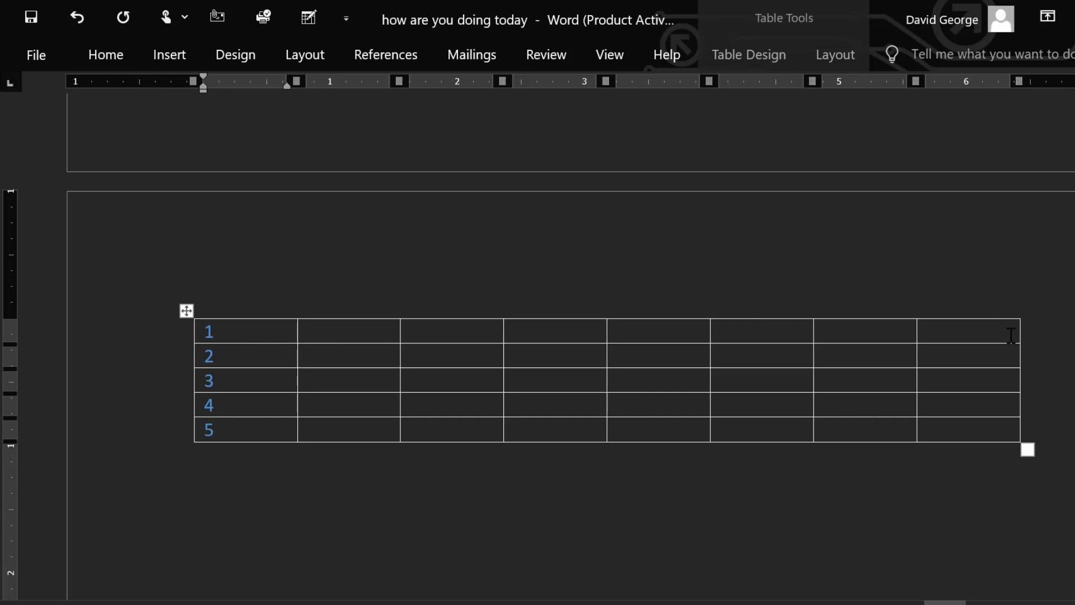
pyautogui.click(1011, 335)
pyautogui.write('1')
pyautogui.press('BackSpace')
# Replace the 1 and 2 in the table's first column with "Days" and "monday".
pyautogui.doubleClick(210, 336)
pyautogui.write('Days')
pyautogui.doubleClick(238, 355)
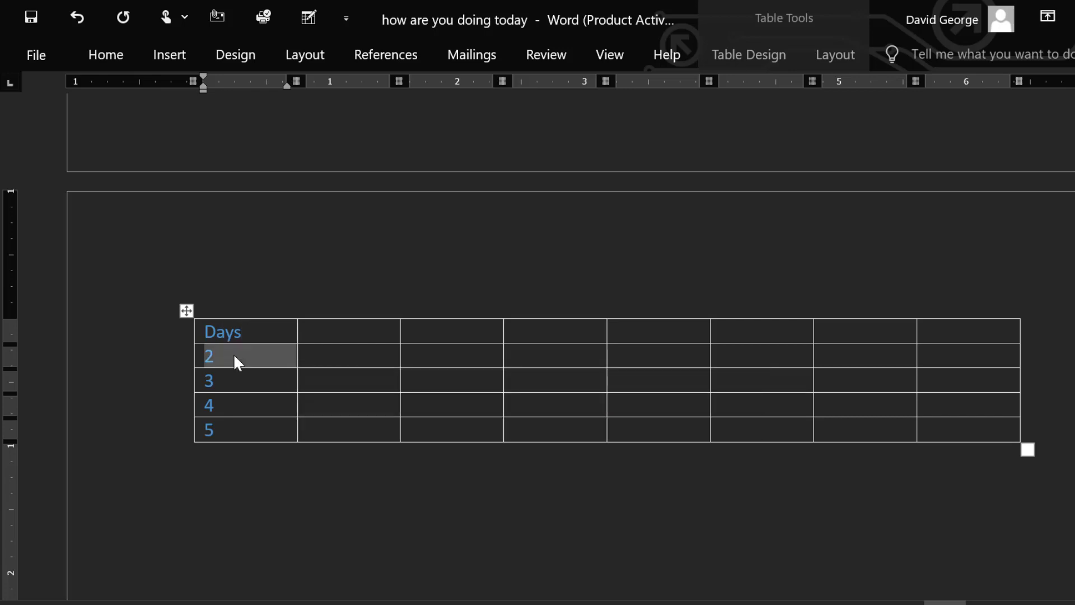
pyautogui.write('monday')
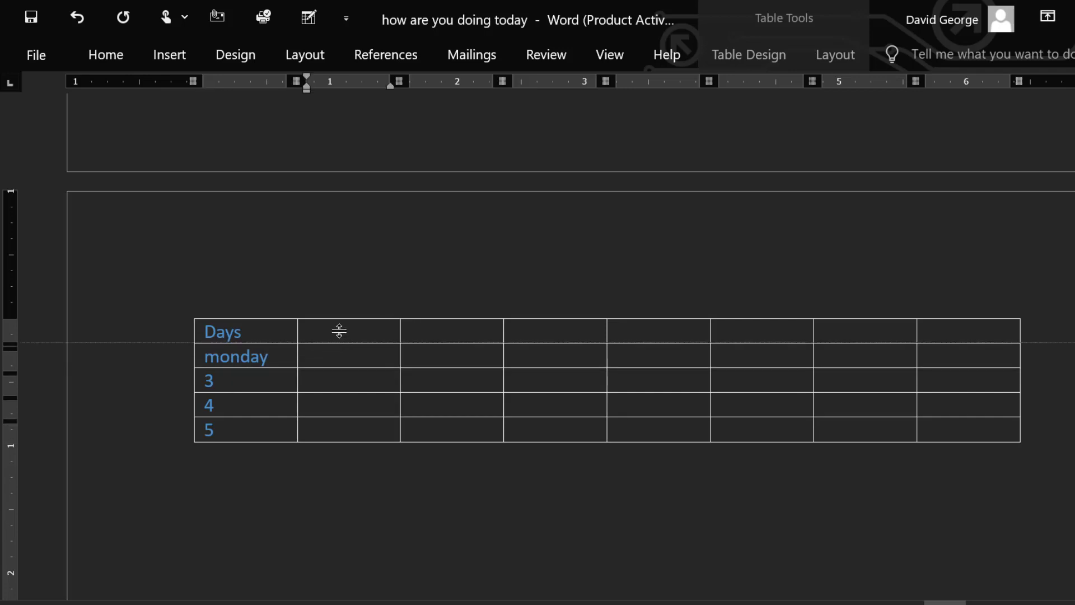
# Enter "foods" as the second column's heading and "rice" beneath it in the monday row.
pyautogui.click(340, 336)
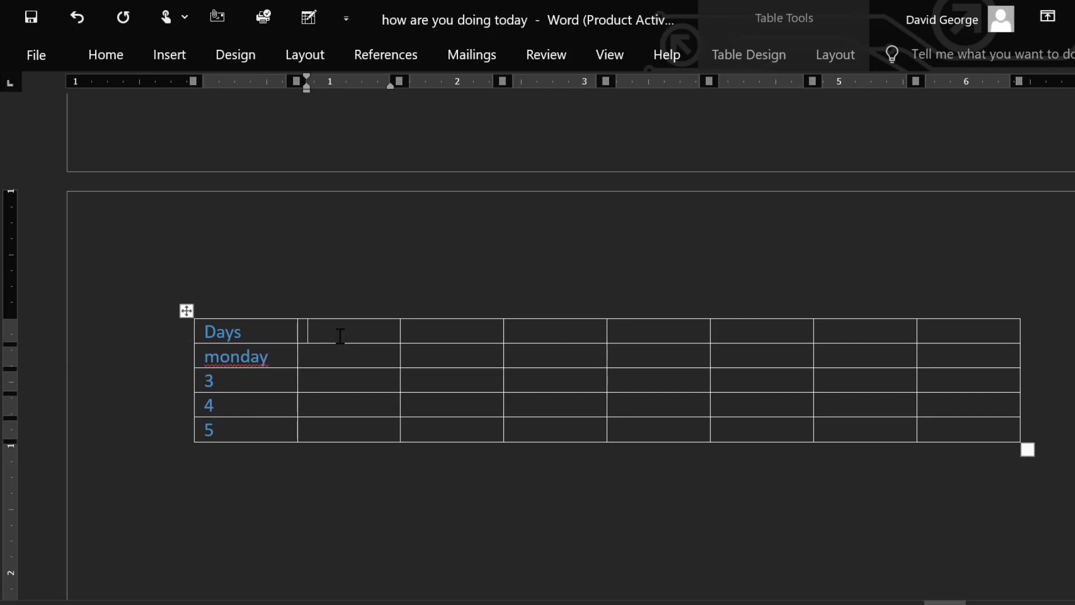
pyautogui.write('ea')
pyautogui.press('BackSpace')
pyautogui.press('BackSpace')
pyautogui.write('fod')
pyautogui.press('BackSpace')
pyautogui.write('ods')
pyautogui.write('rice')
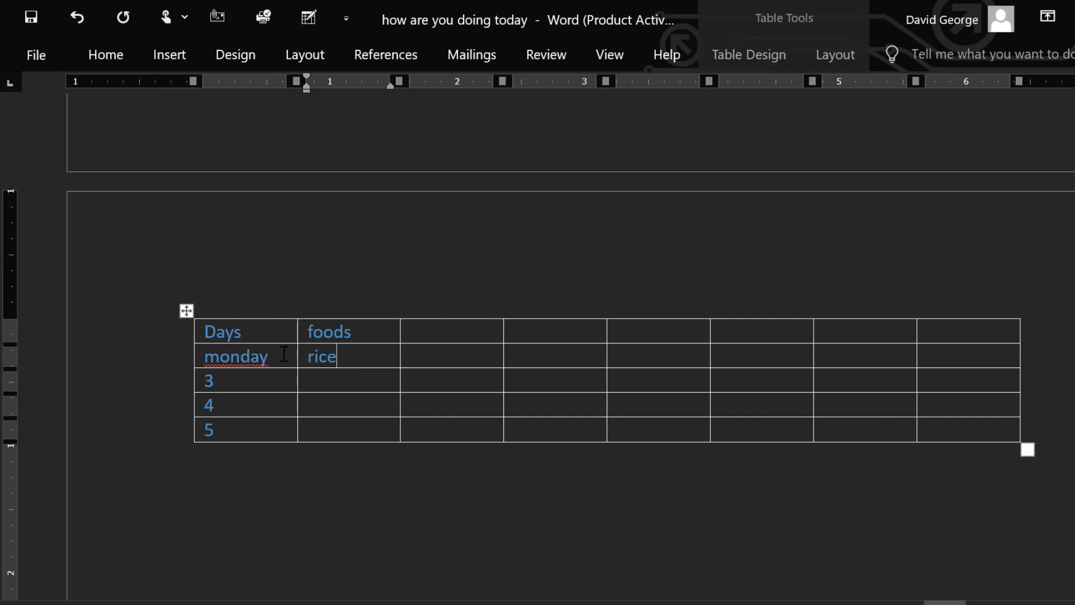
pyautogui.click(281, 356)
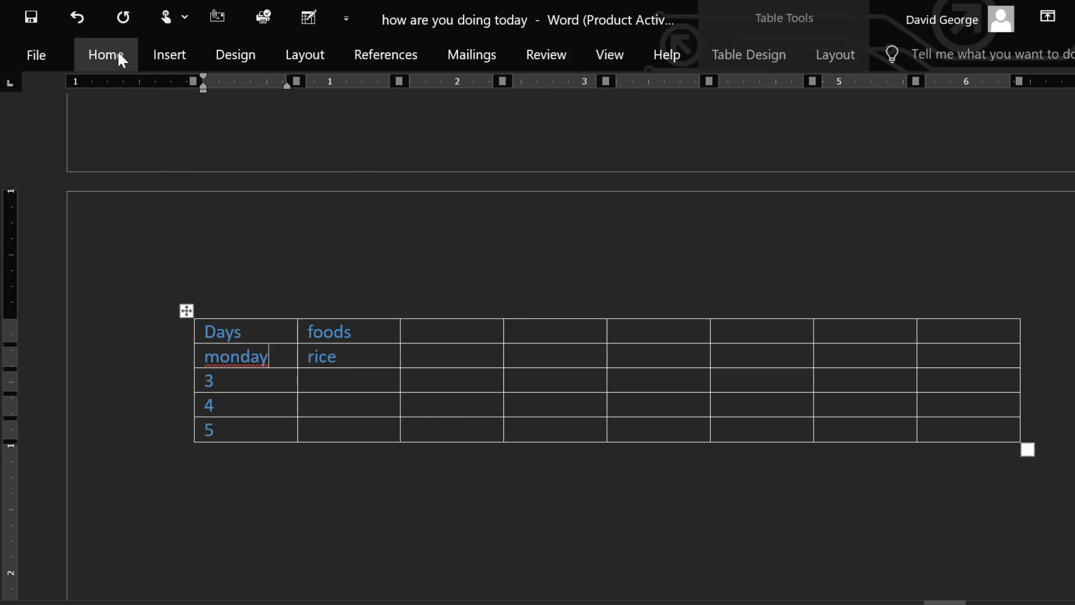
pyautogui.click(167, 49)
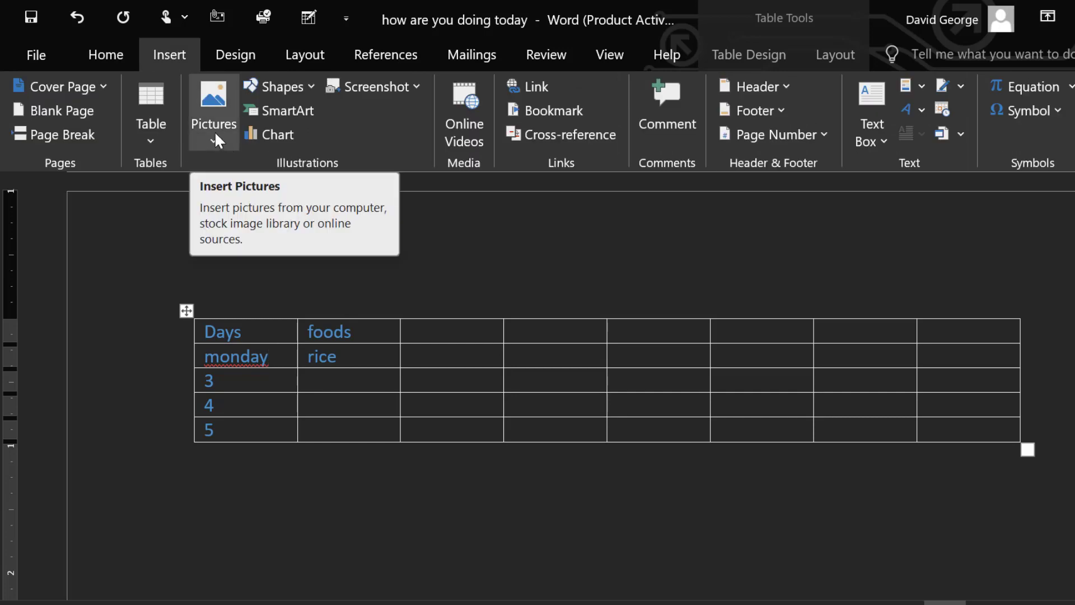
pyautogui.click(215, 135)
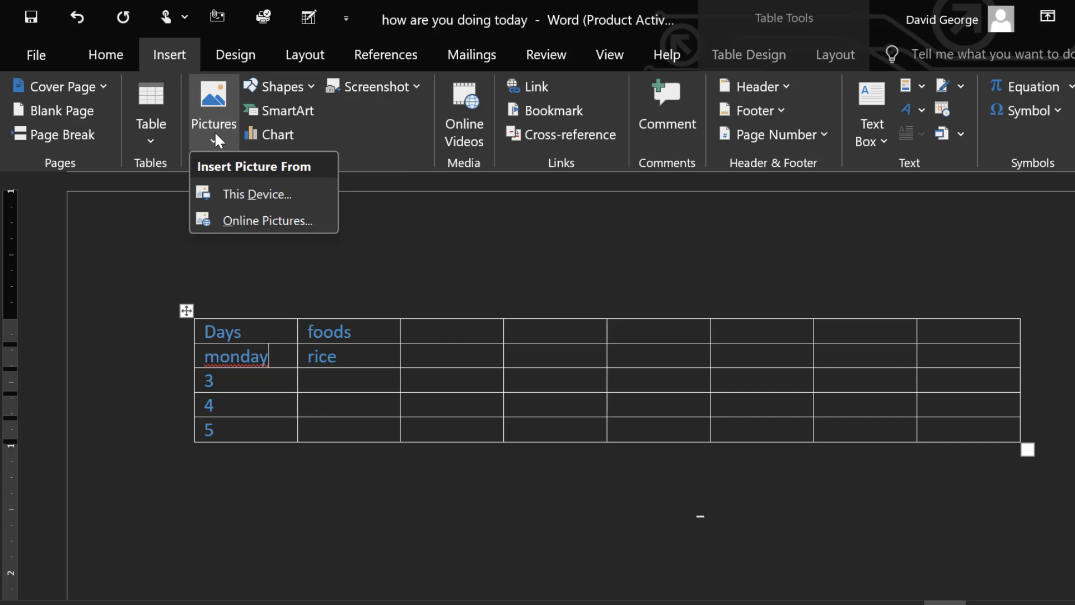
pyautogui.click(252, 193)
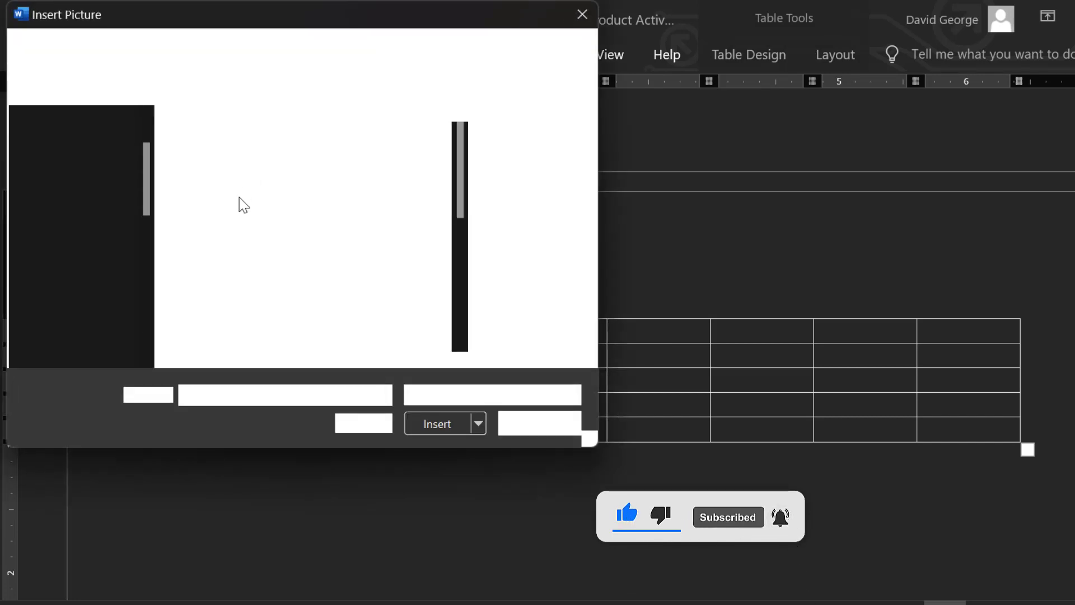
pyautogui.click(321, 268)
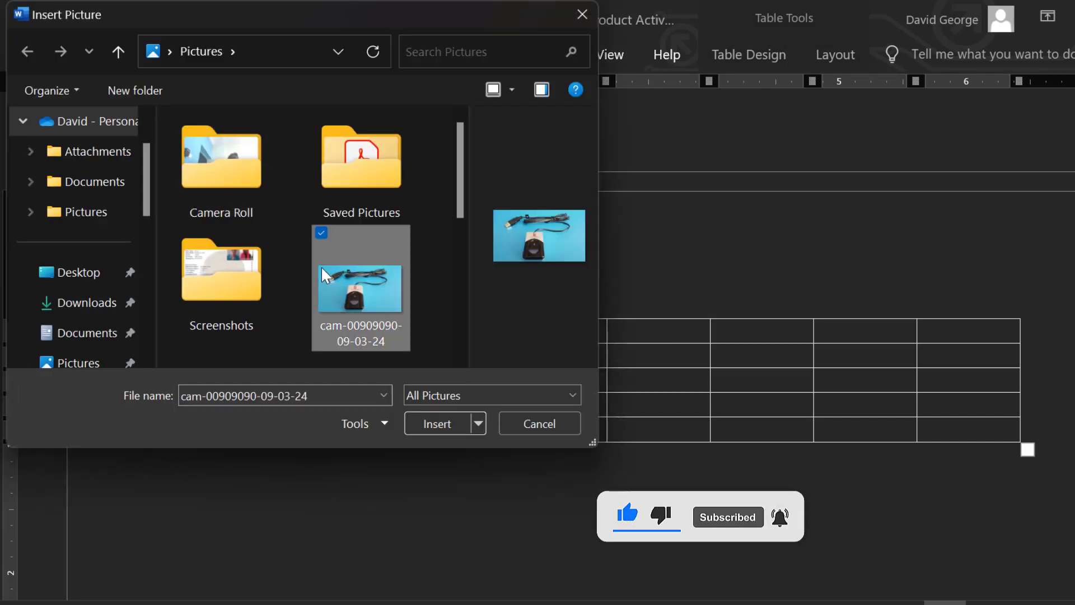
pyautogui.click(451, 421)
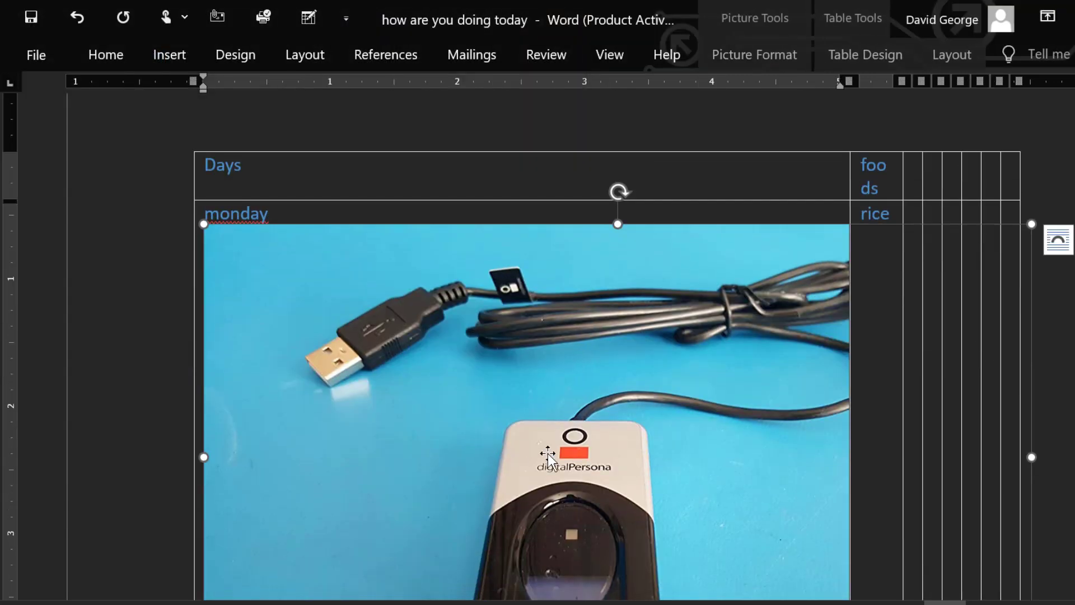
pyautogui.press('Delete')
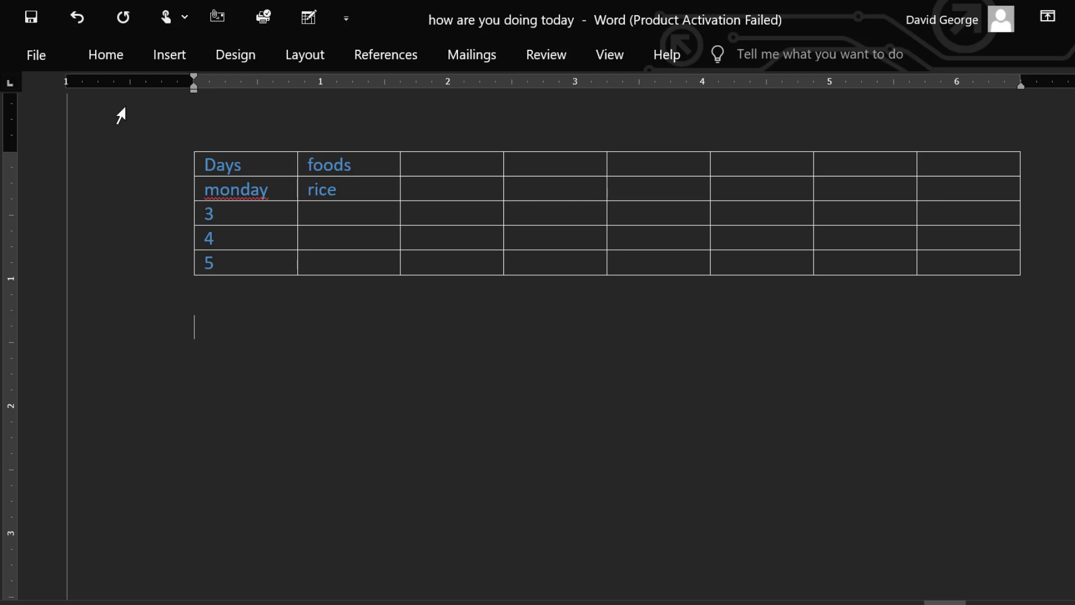
pyautogui.click(169, 53)
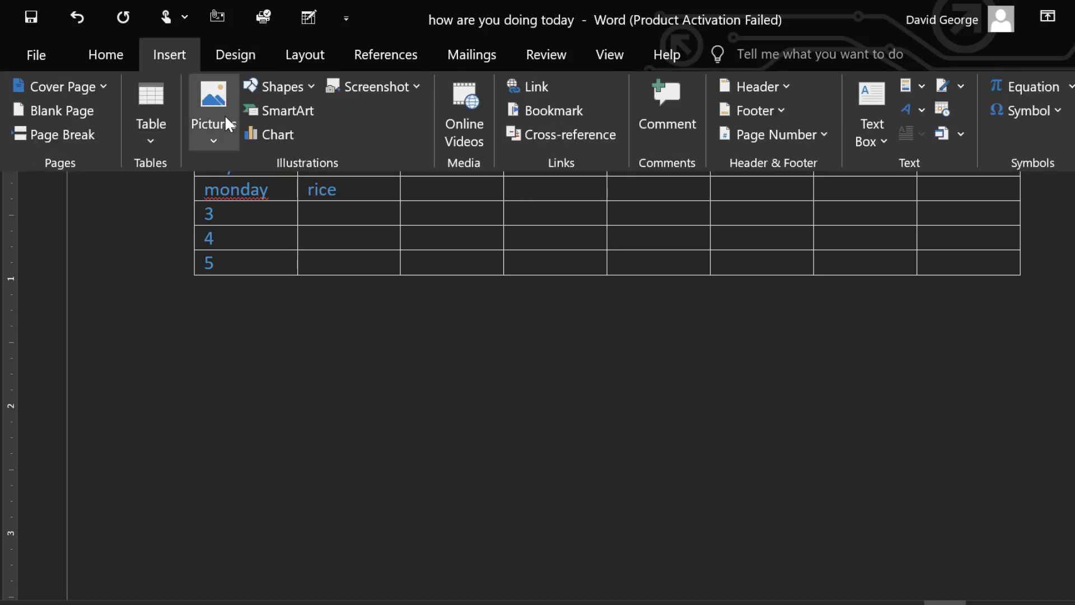
pyautogui.click(221, 114)
pyautogui.click(276, 192)
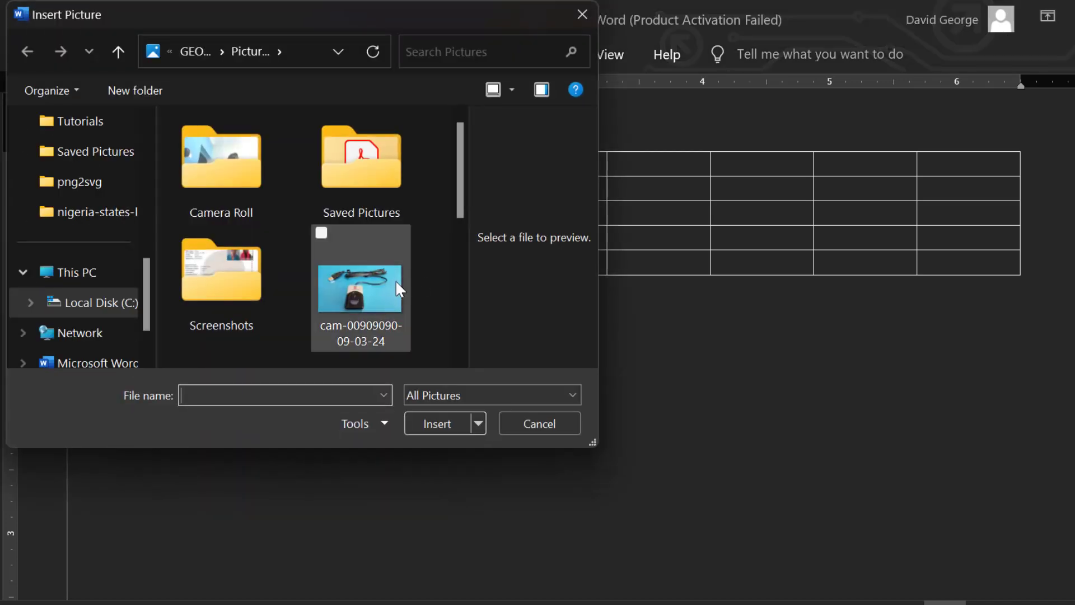
pyautogui.click(396, 282)
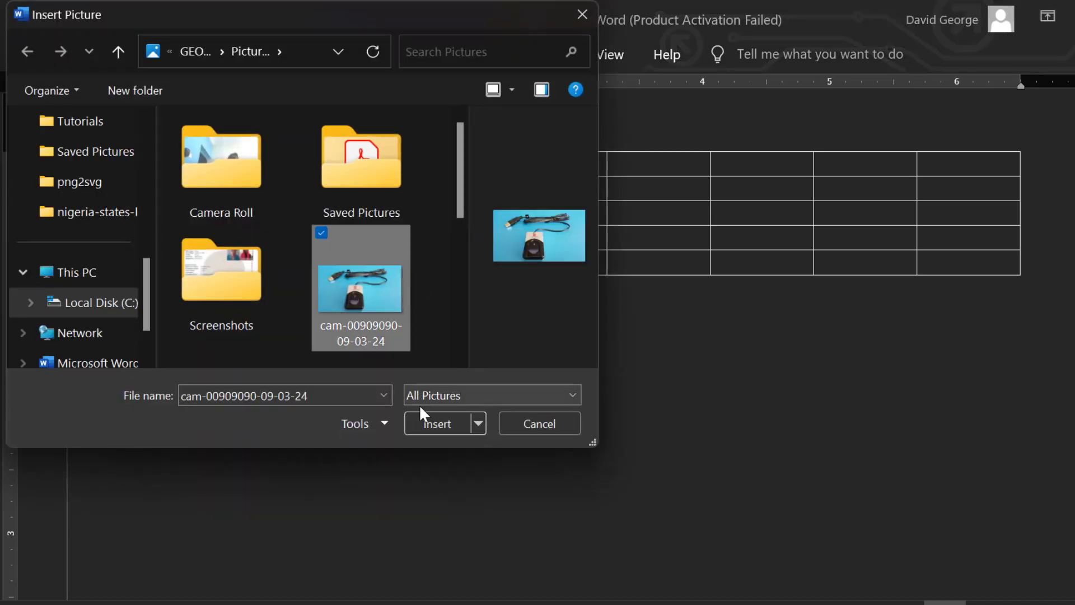
pyautogui.click(425, 423)
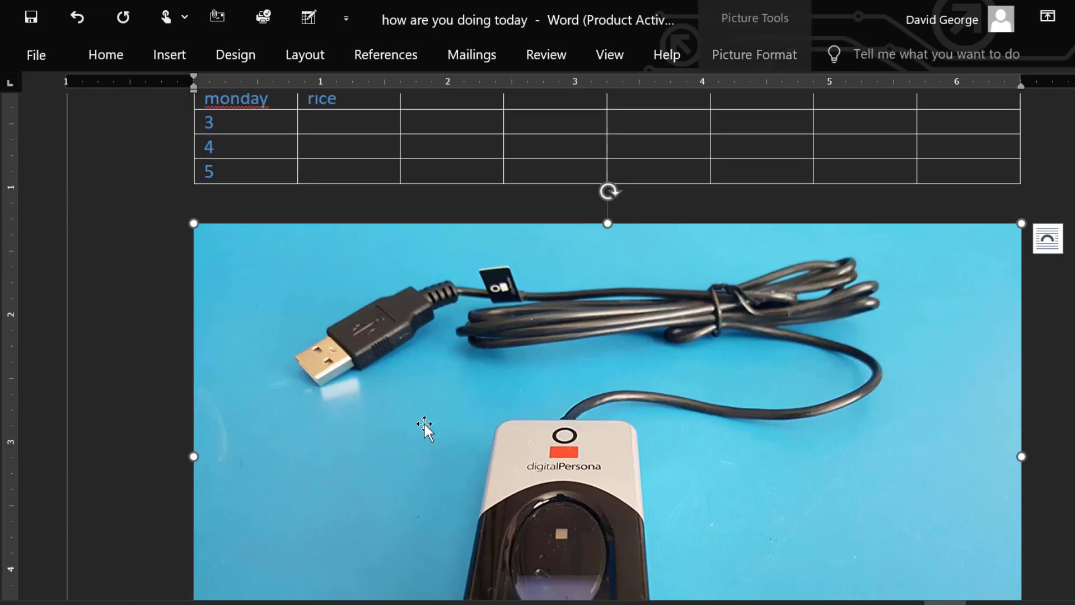
# Shrink the inserted picture to about 2.1 inches wide and 0.9 inches high.
pyautogui.scroll(-2, 136, 392)
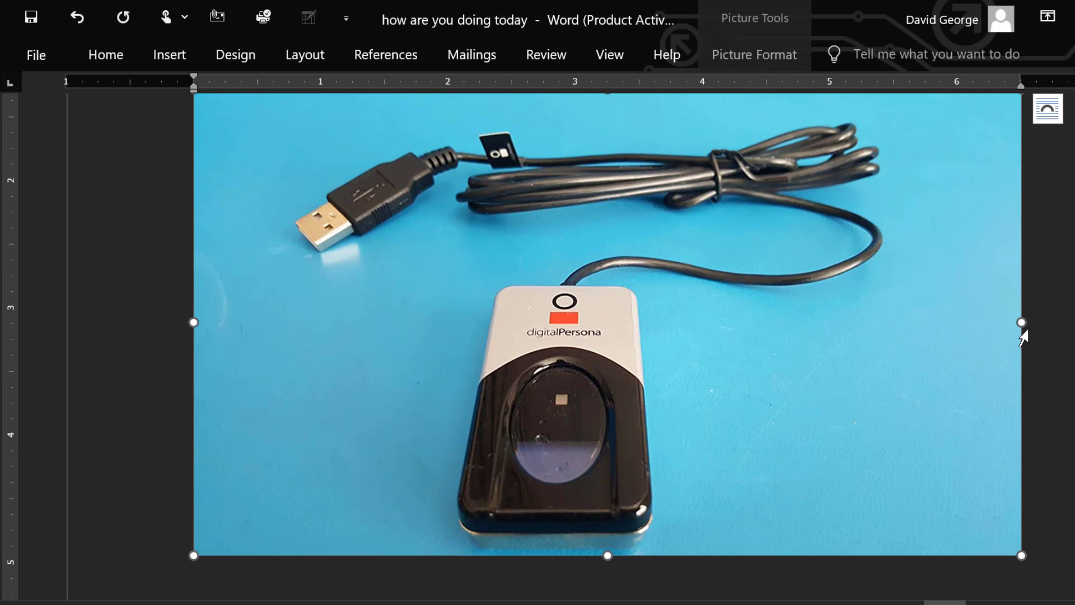
pyautogui.moveTo(1021, 324); pyautogui.dragTo(796, 325)
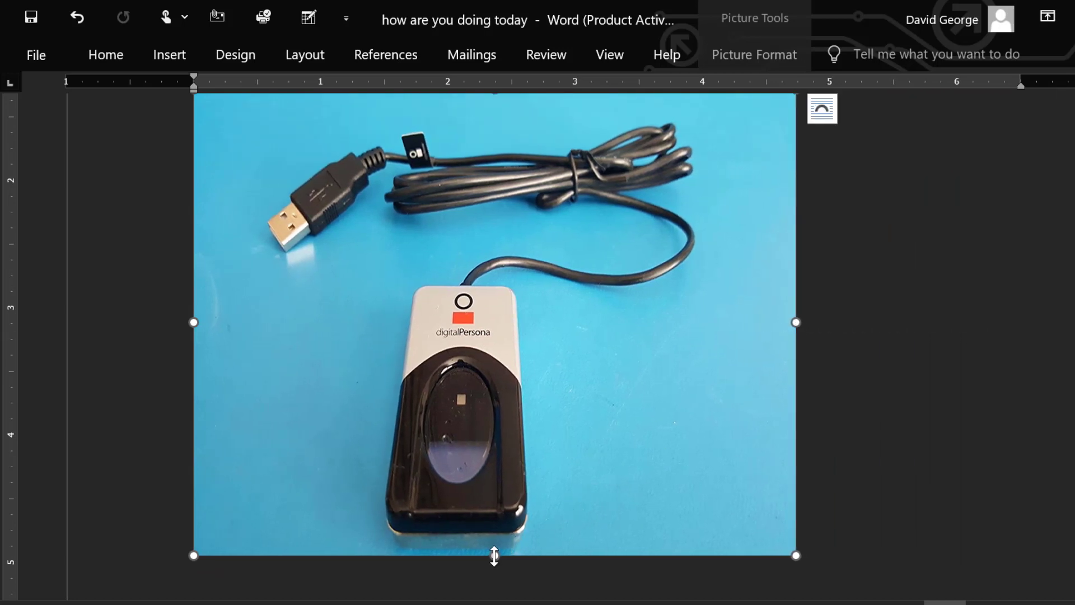
pyautogui.moveTo(494, 556); pyautogui.dragTo(511, 308)
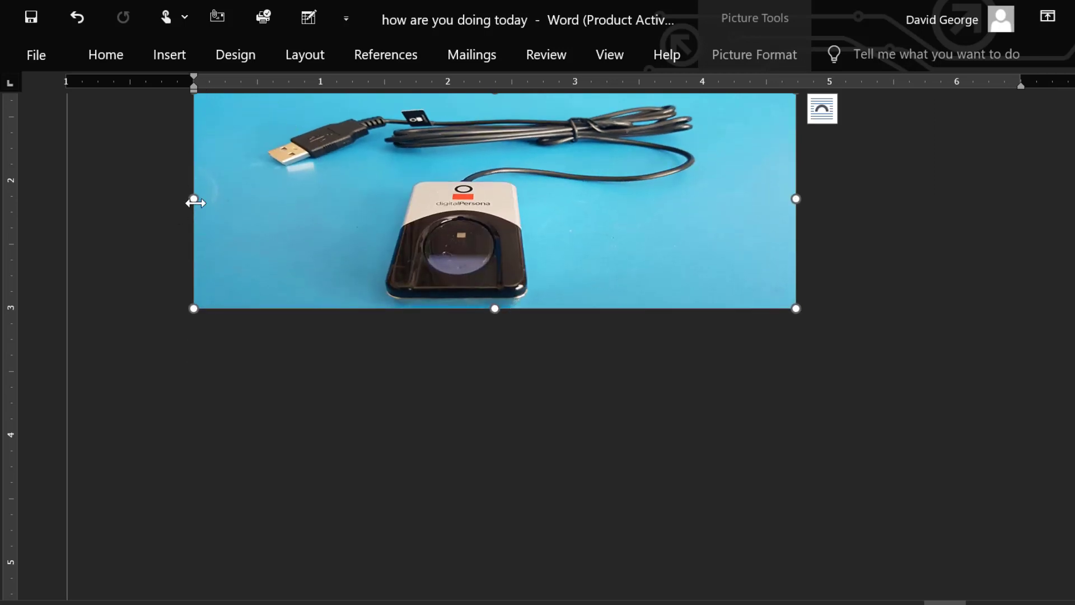
pyautogui.moveTo(197, 198); pyautogui.dragTo(419, 190)
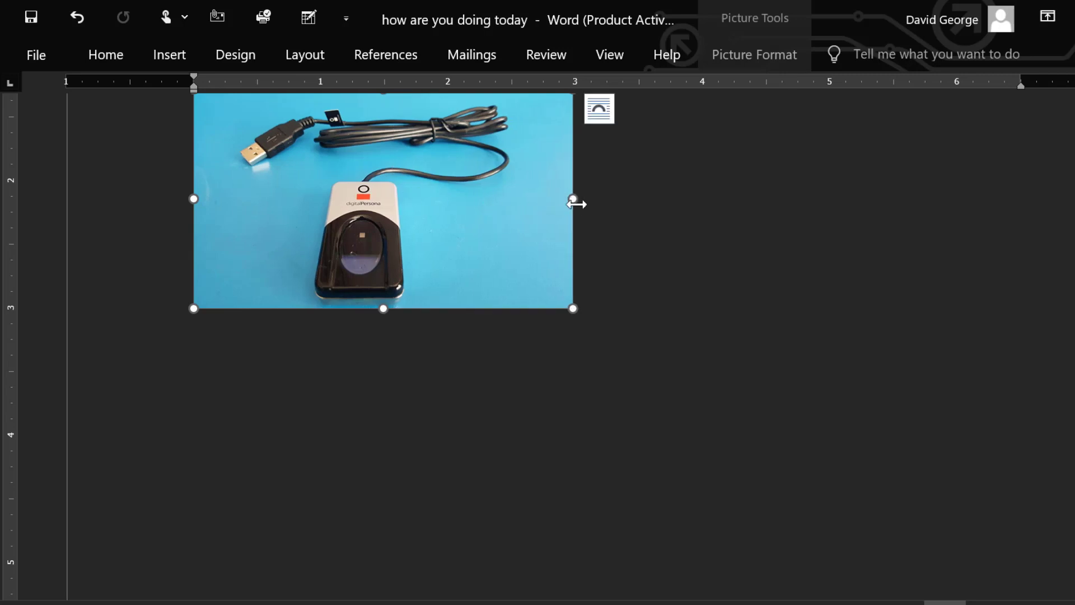
pyautogui.moveTo(571, 202); pyautogui.dragTo(501, 215)
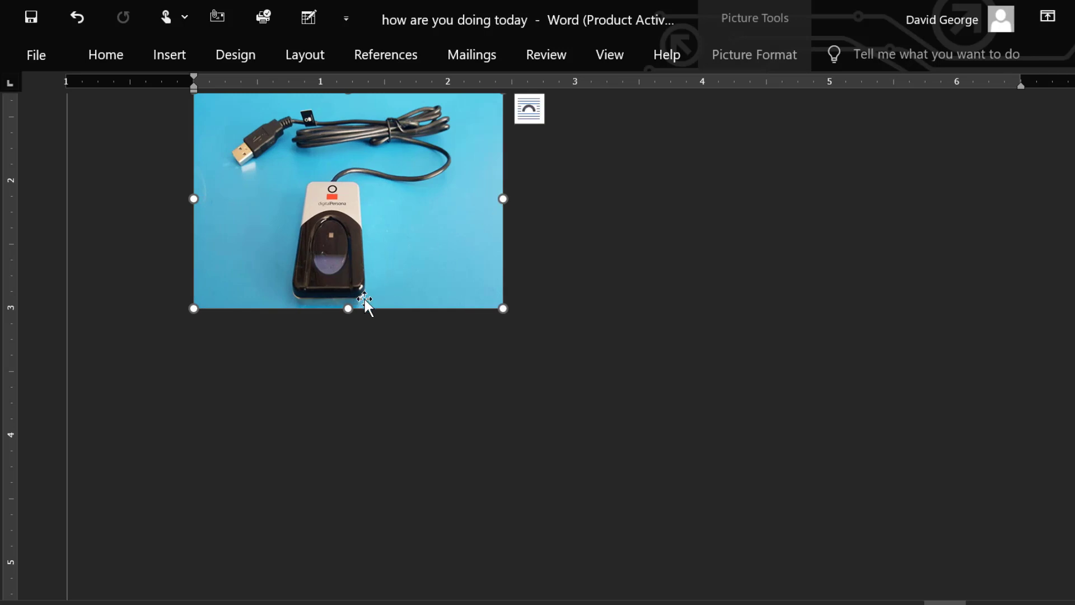
pyautogui.moveTo(347, 308); pyautogui.dragTo(347, 248)
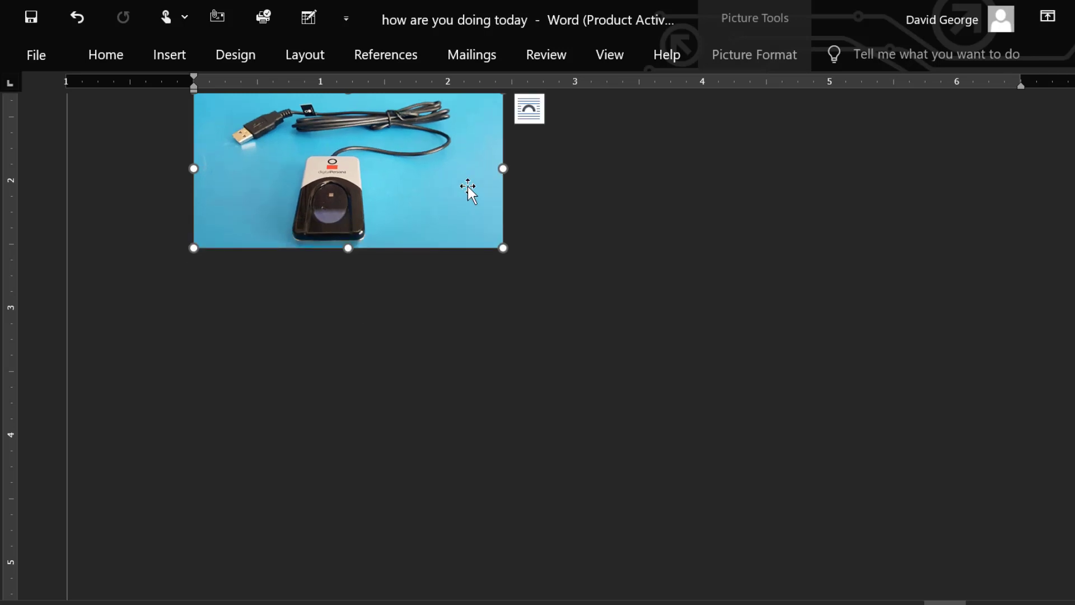
pyautogui.moveTo(503, 169); pyautogui.dragTo(437, 183)
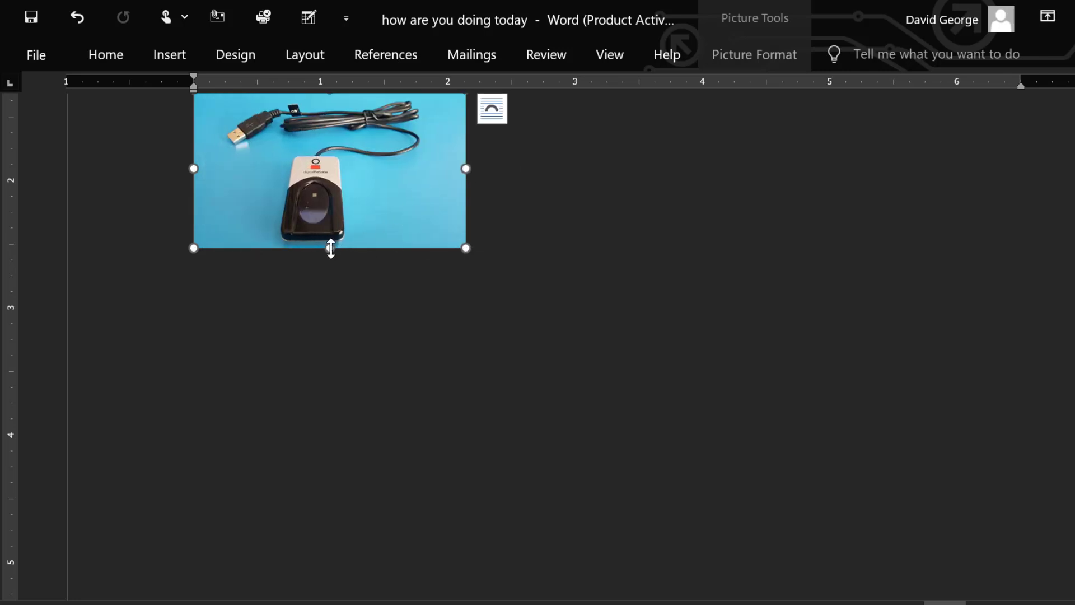
pyautogui.moveTo(325, 205); pyautogui.dragTo(325, 205)
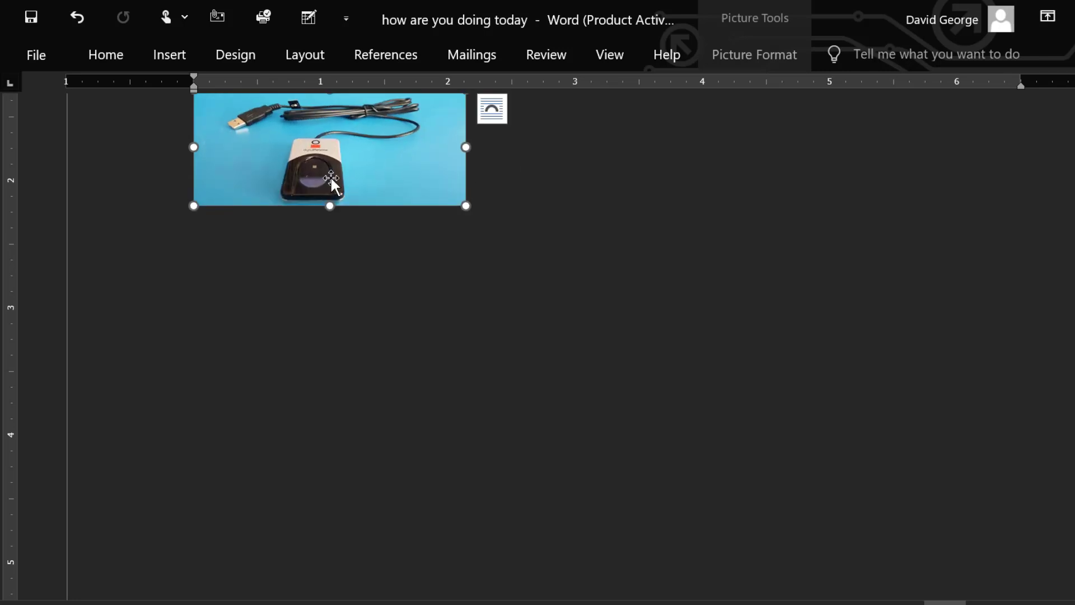
pyautogui.click(548, 200)
# Set the picture's text wrapping to In Front of Text and close the layout options.
pyautogui.scroll(3, 547, 200)
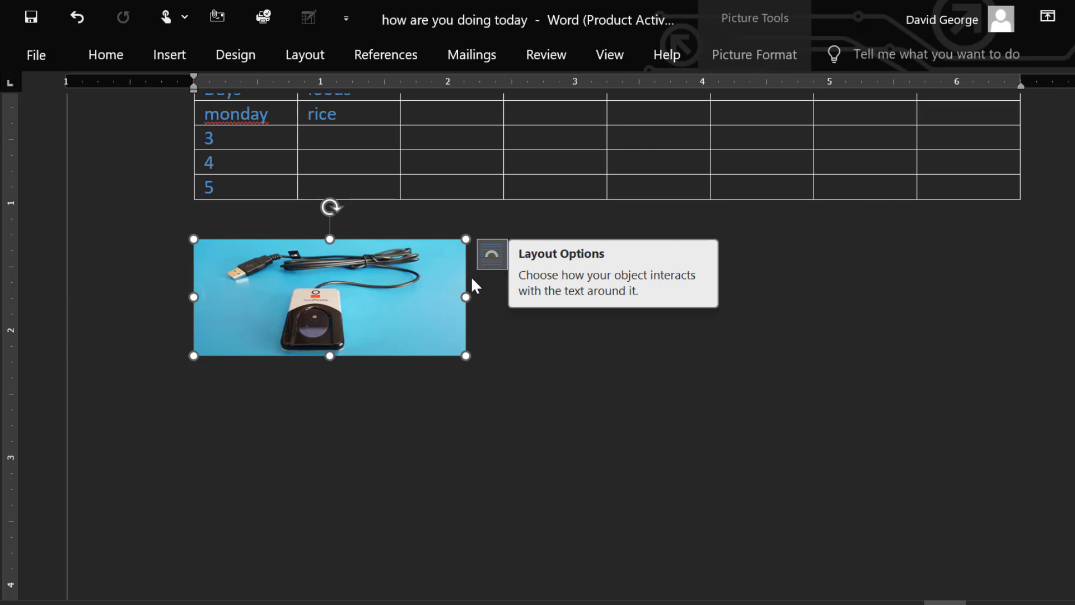
pyautogui.click(492, 255)
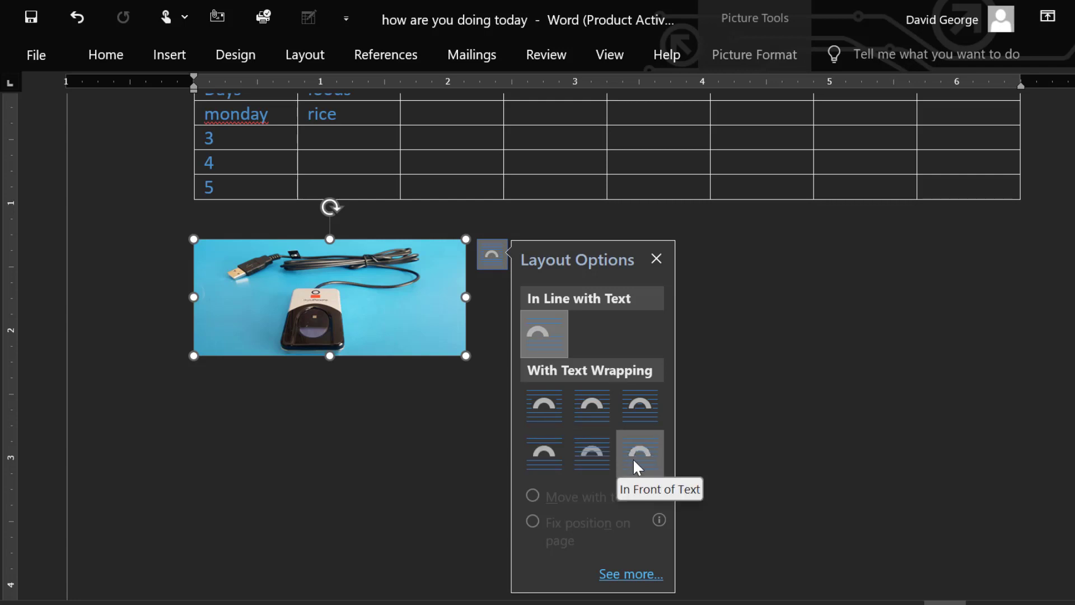
pyautogui.click(633, 458)
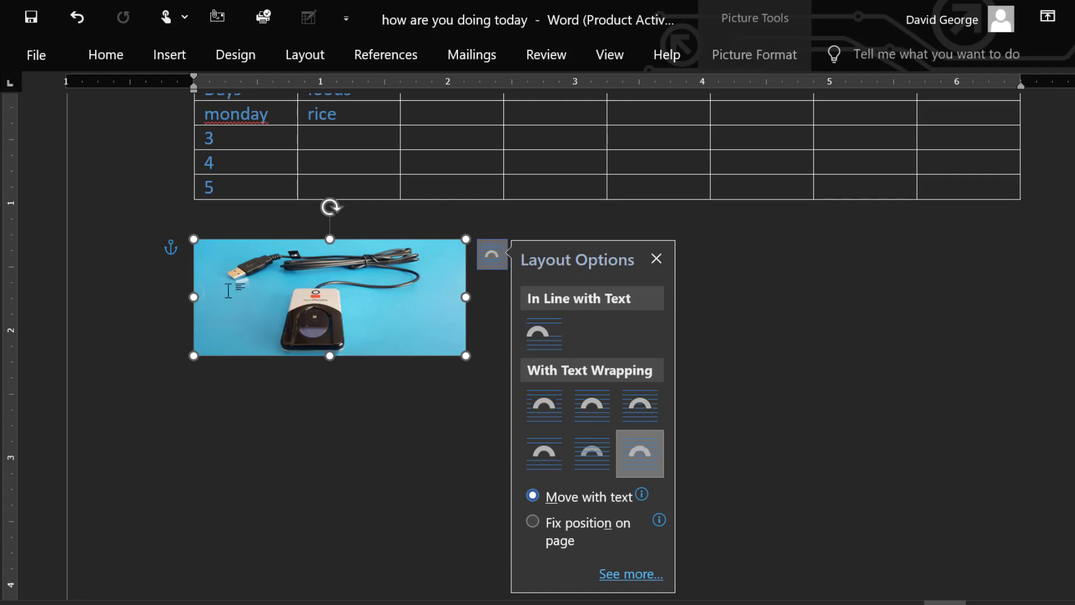
pyautogui.click(168, 242)
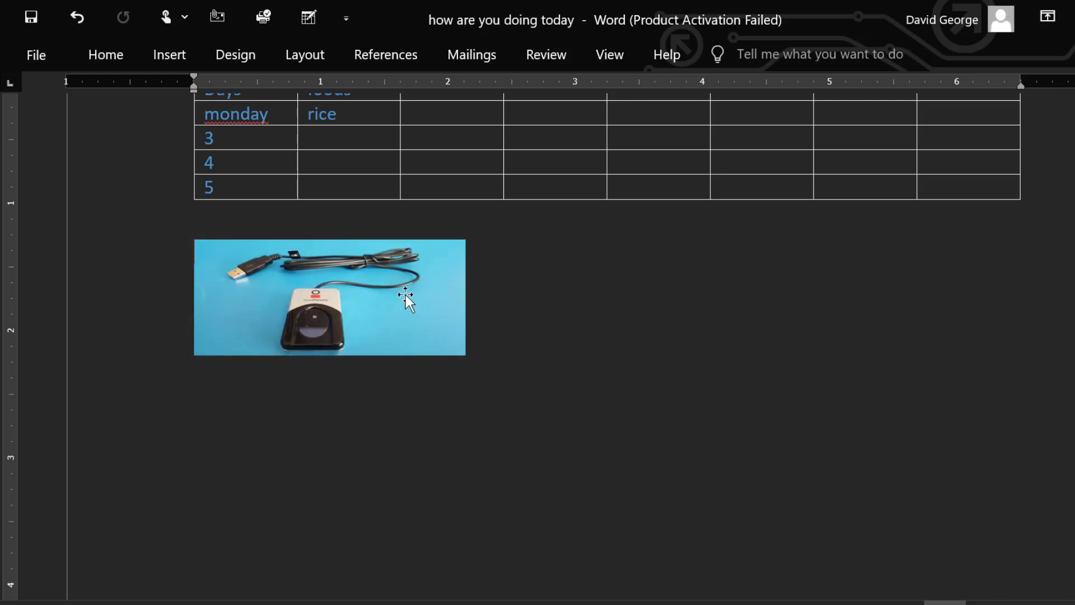
# Try moving the picture freely on the page and stretching it to about 2.6 by 1.9 inches.
pyautogui.moveTo(405, 294); pyautogui.dragTo(530, 313)
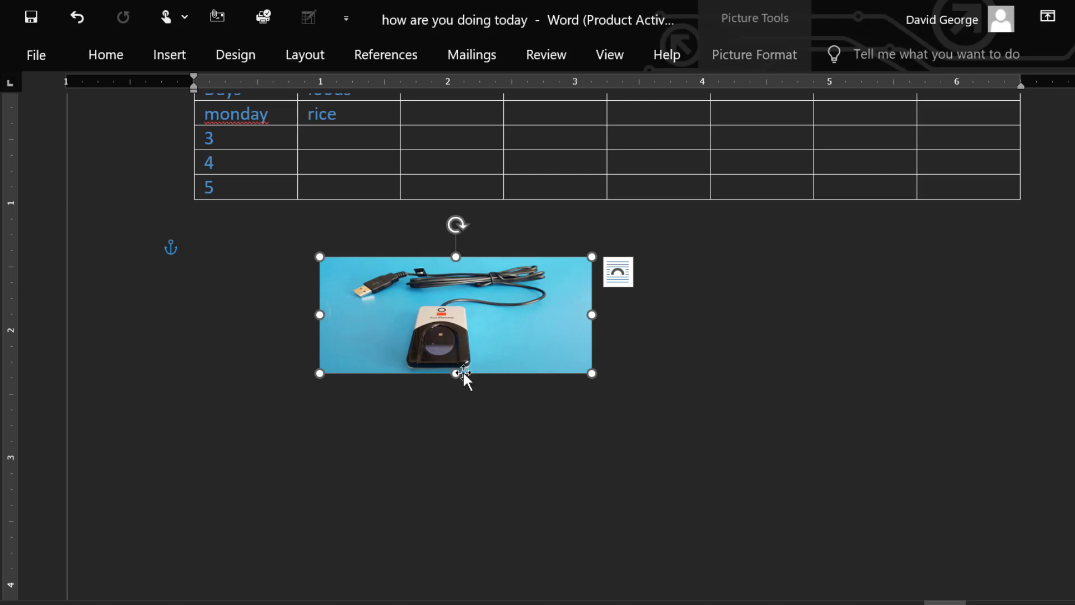
pyautogui.moveTo(456, 374); pyautogui.dragTo(447, 499)
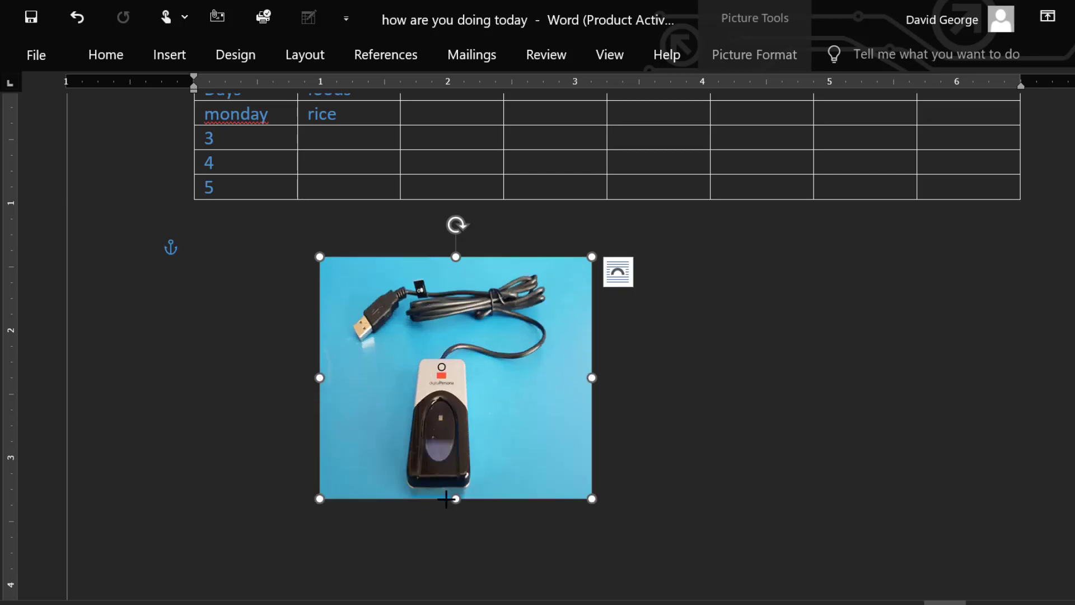
pyautogui.moveTo(320, 380); pyautogui.dragTo(263, 378)
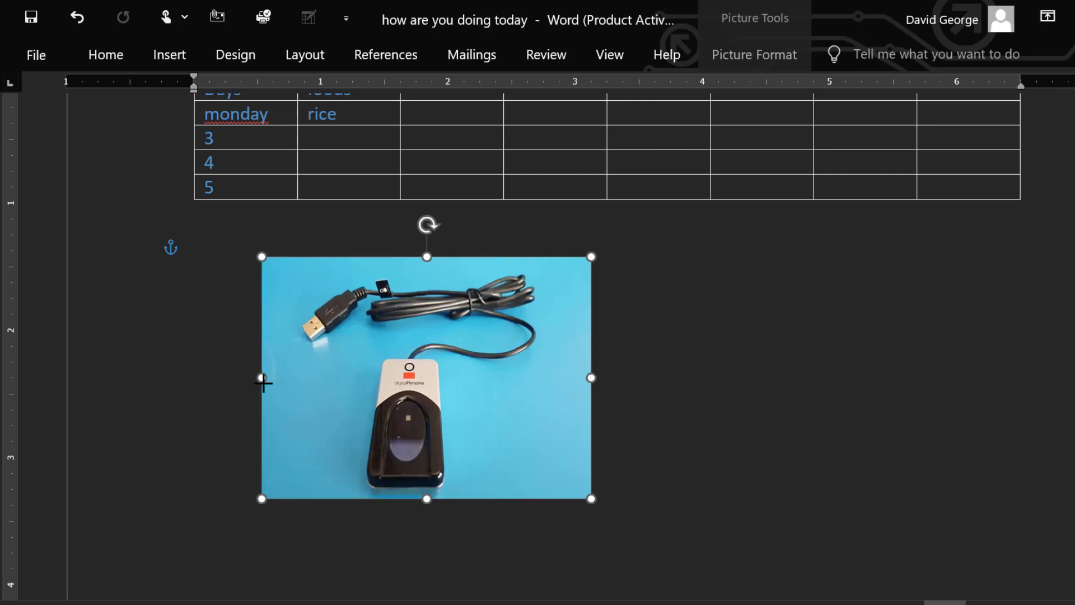
pyautogui.moveTo(583, 339); pyautogui.dragTo(430, 354)
# Undo the picture's recent moves and size changes.
pyautogui.hotkey('ctrl', 'z')
pyautogui.hotkey('ctrl', 'z')
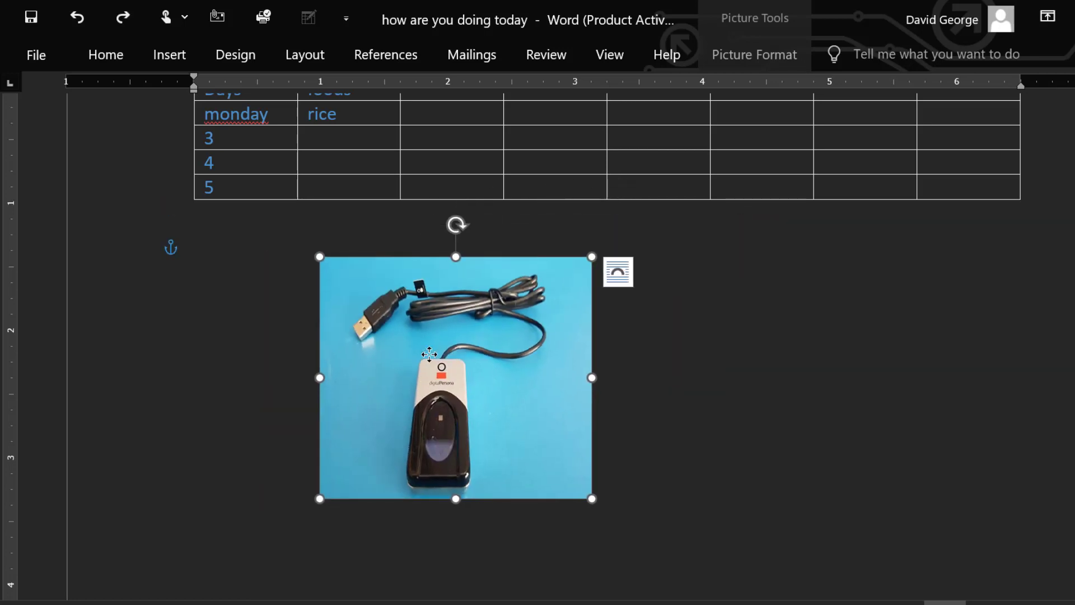
pyautogui.hotkey('ctrl', 'z')
pyautogui.hotkey('ctrl', 'z')
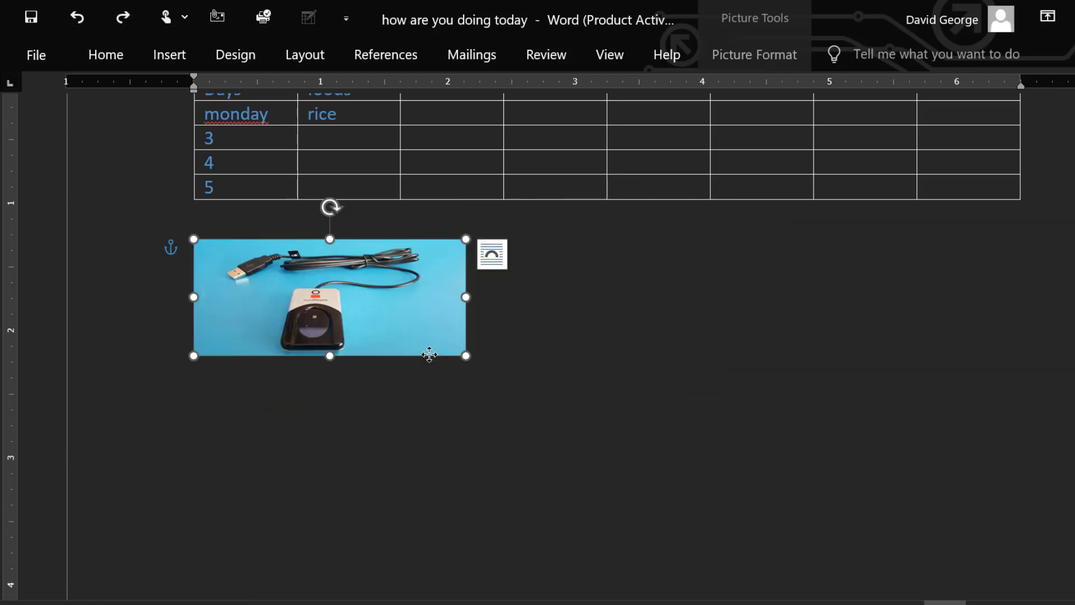
# Shift the picture slightly up and to the left in the space below the table.
pyautogui.moveTo(377, 319); pyautogui.dragTo(387, 294)
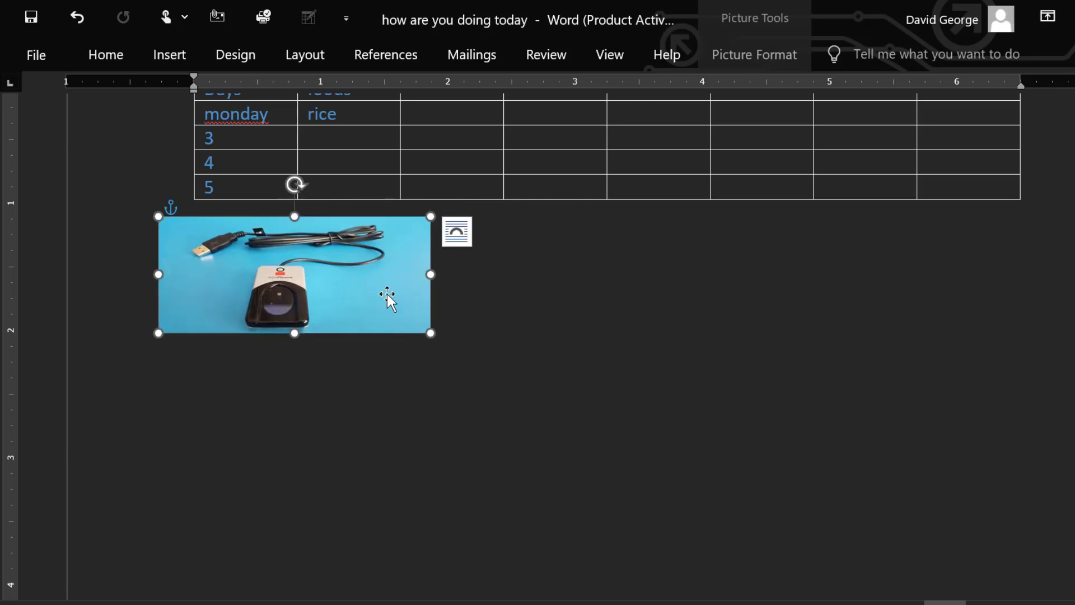
pyautogui.hotkey('ctrl', 'z')
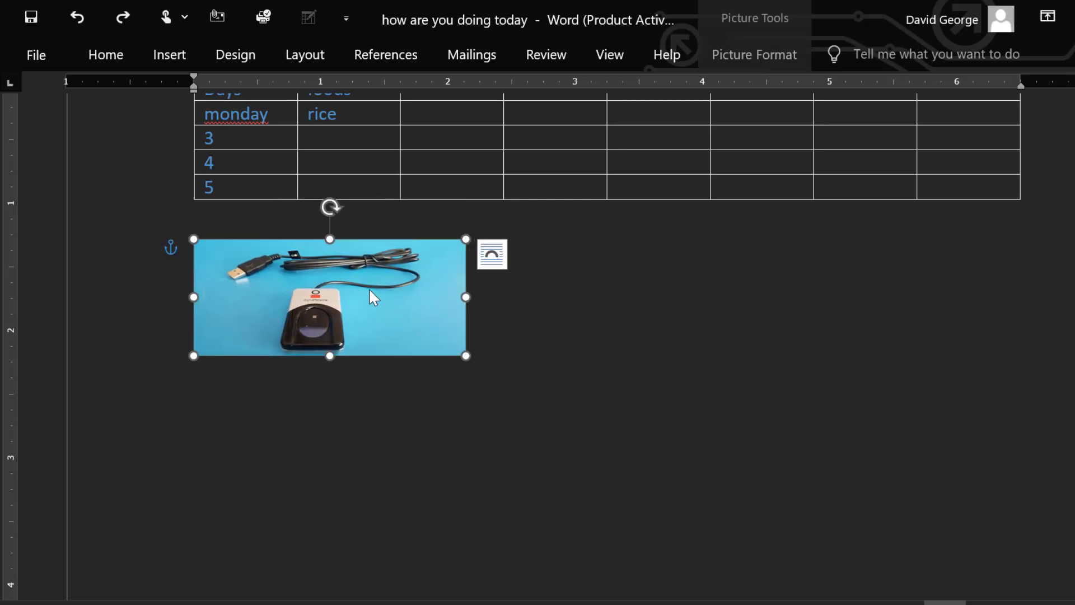
pyautogui.moveTo(331, 282)
pyautogui.mouseDown()
pyautogui.moveTo(325, 244)
pyautogui.moveTo(321, 273)
pyautogui.mouseUp()
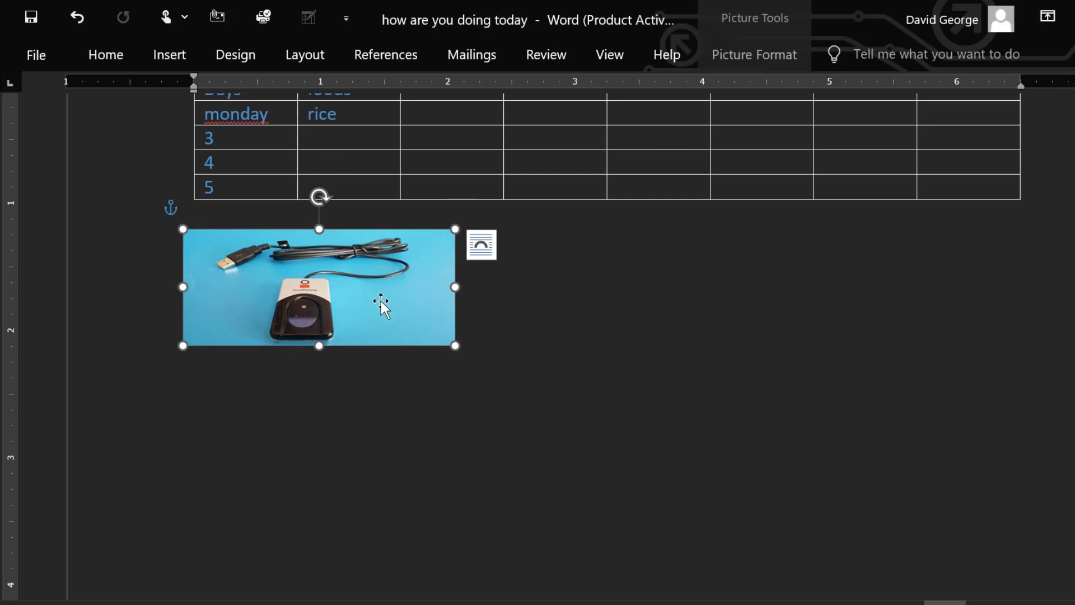
pyautogui.click(498, 369)
pyautogui.click(328, 335)
pyautogui.scroll(1, 608, 348)
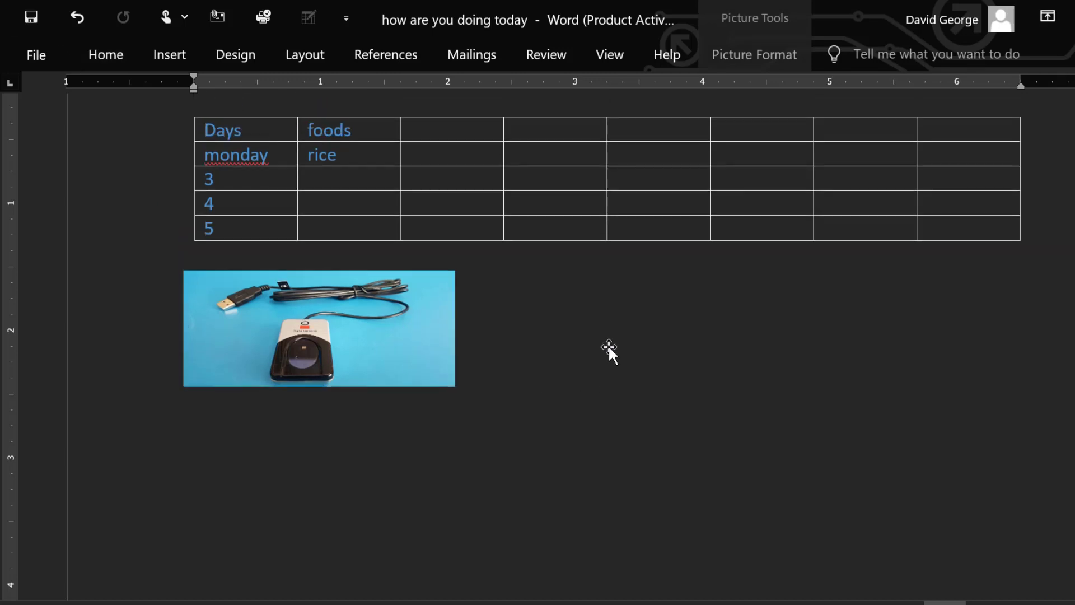
# Draw a circle about 1 inch wide using the Oval shape, below and to the right of the picture.
pyautogui.click(183, 64)
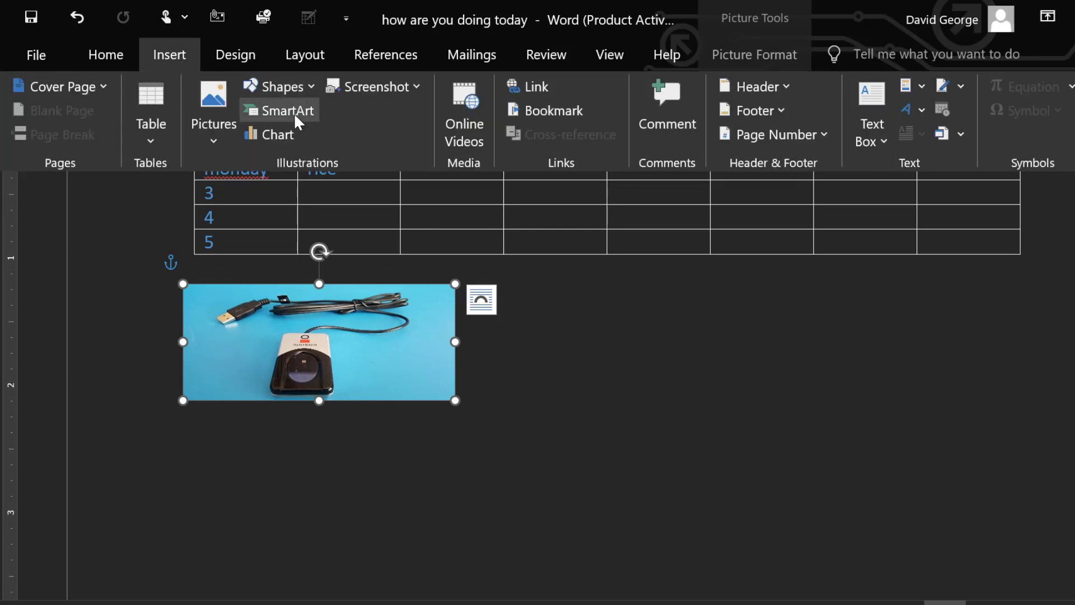
pyautogui.click(287, 89)
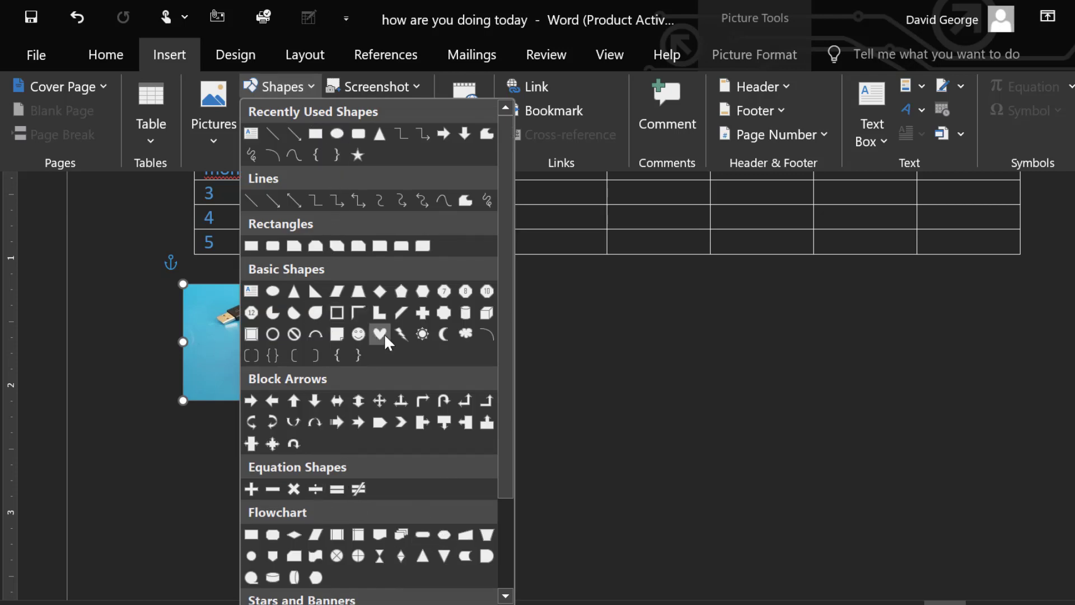
pyautogui.click(338, 139)
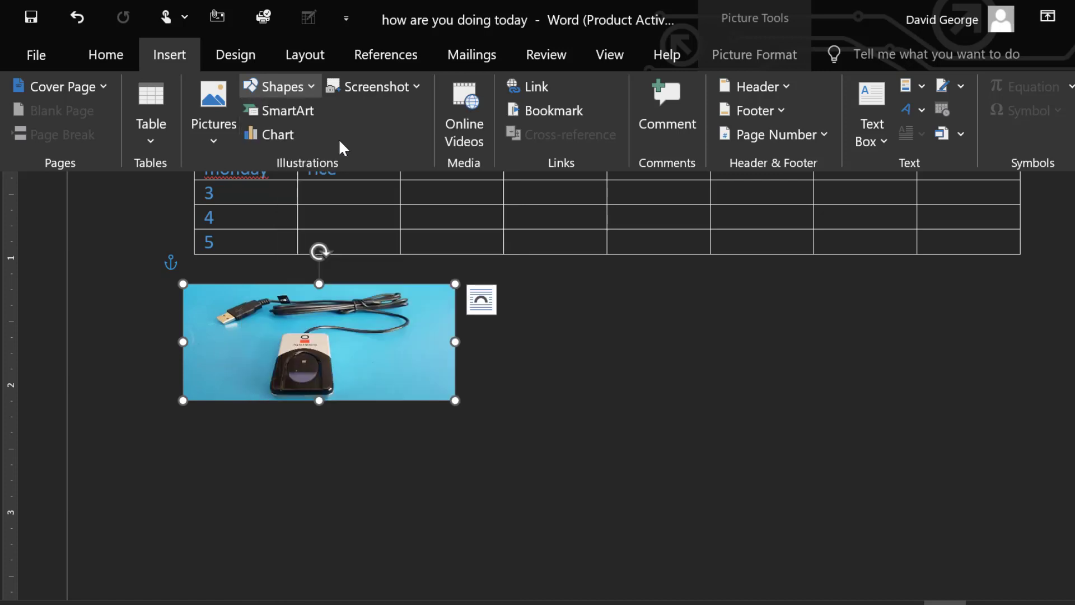
pyautogui.moveTo(615, 448)
pyautogui.mouseDown()
pyautogui.moveTo(705, 562)
pyautogui.moveTo(756, 557)
pyautogui.moveTo(744, 579)
pyautogui.mouseUp()
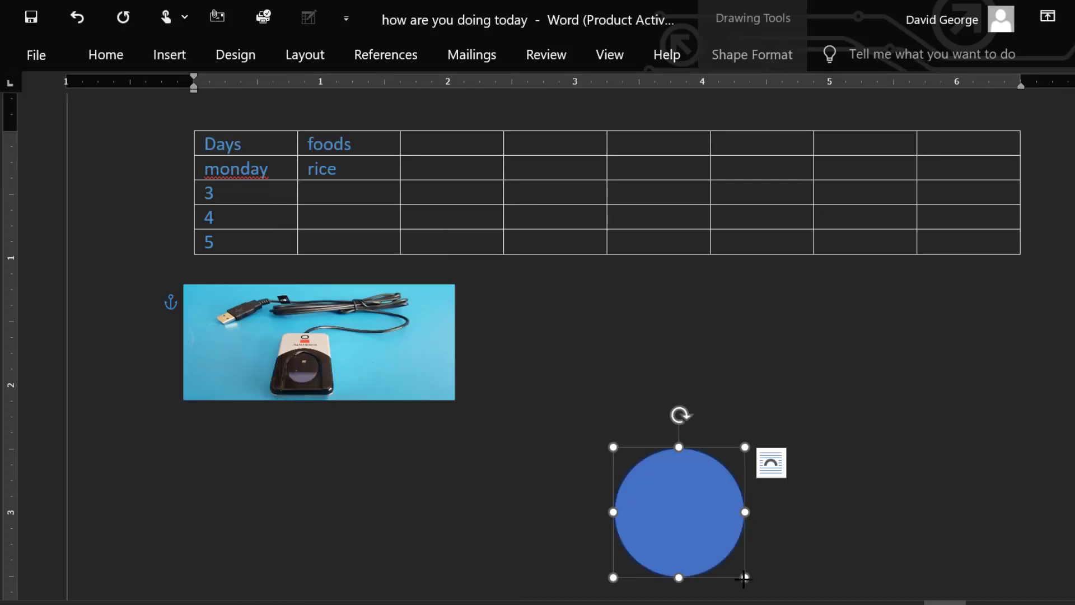
pyautogui.click(849, 517)
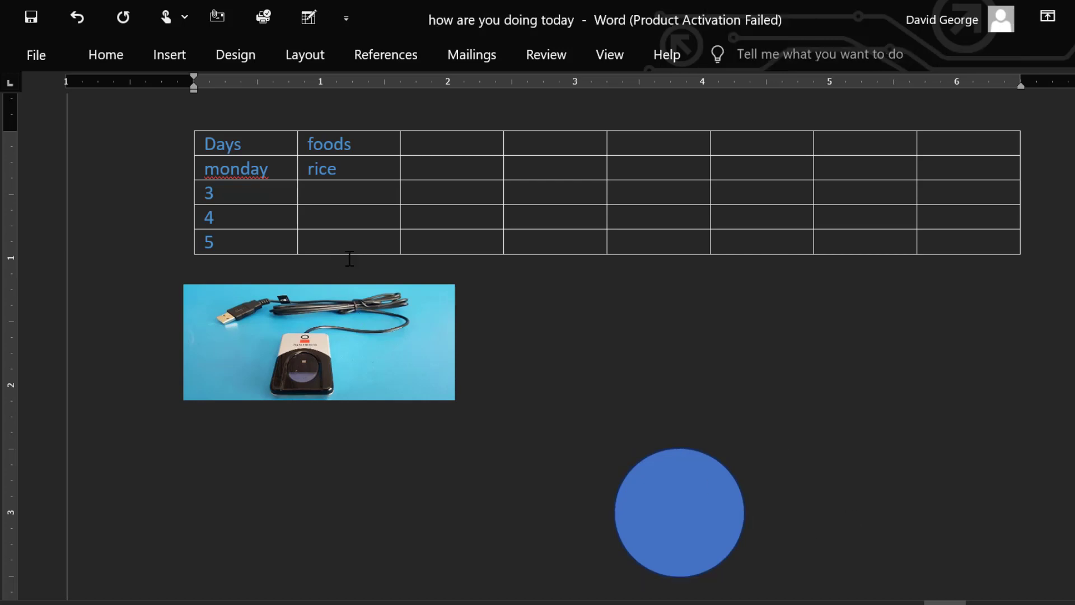
# Insert a Continuous Picture List SmartArt graphic below the table.
pyautogui.click(151, 54)
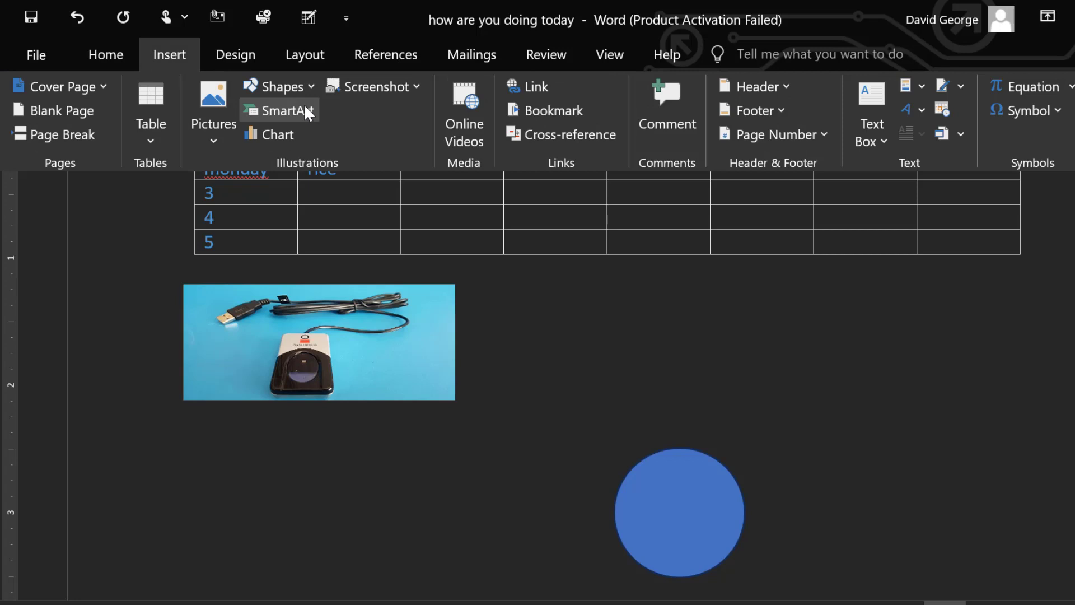
pyautogui.press('Escape')
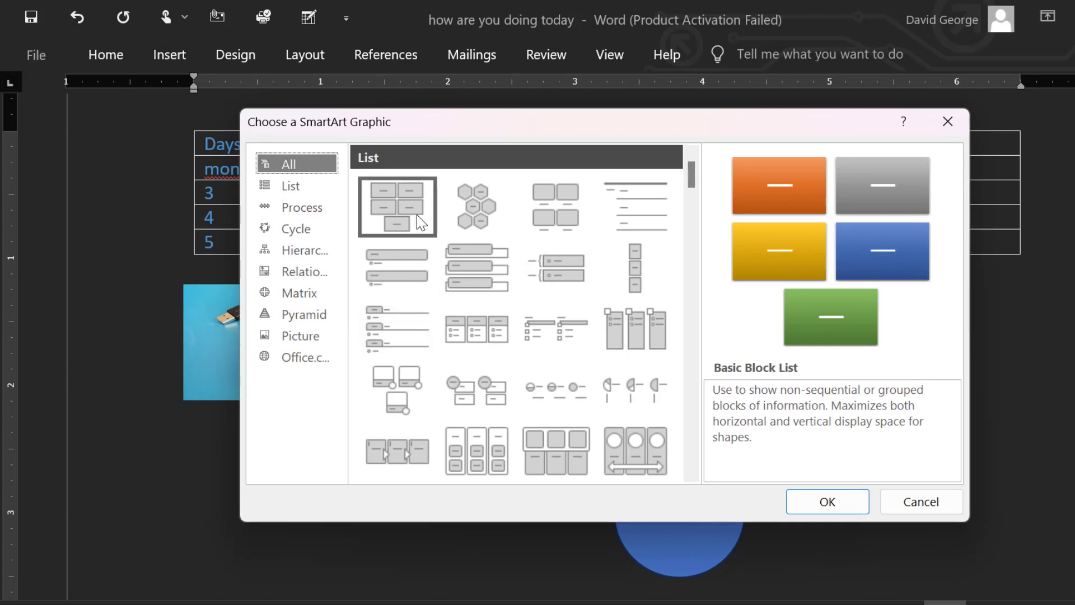
pyautogui.click(636, 446)
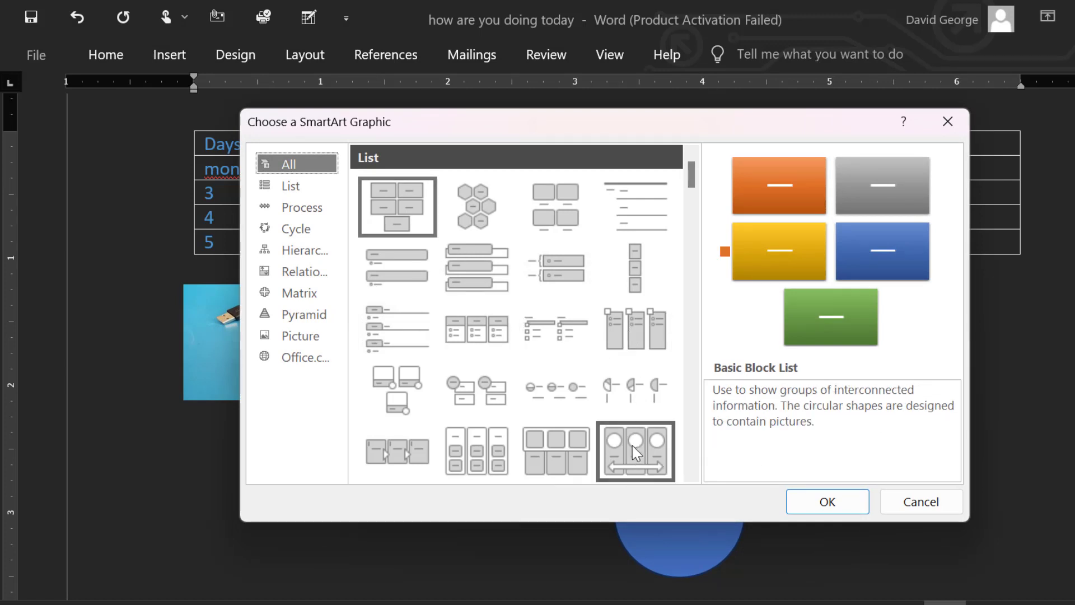
pyautogui.click(852, 502)
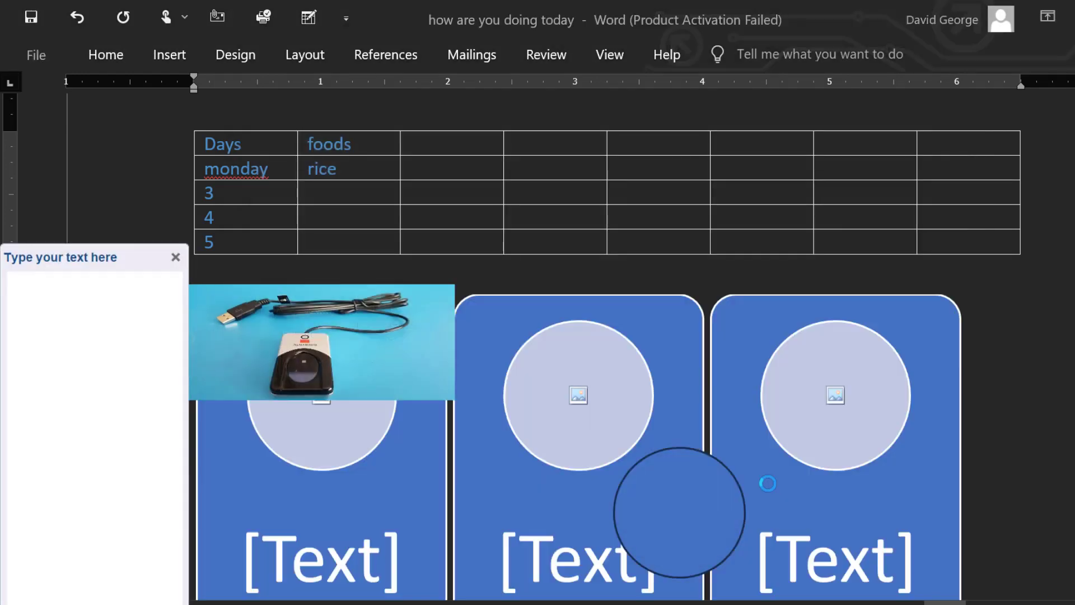
# Move the picture up over the middle of the table so it no longer covers the SmartArt graphic.
pyautogui.scroll(-2, 336, 359)
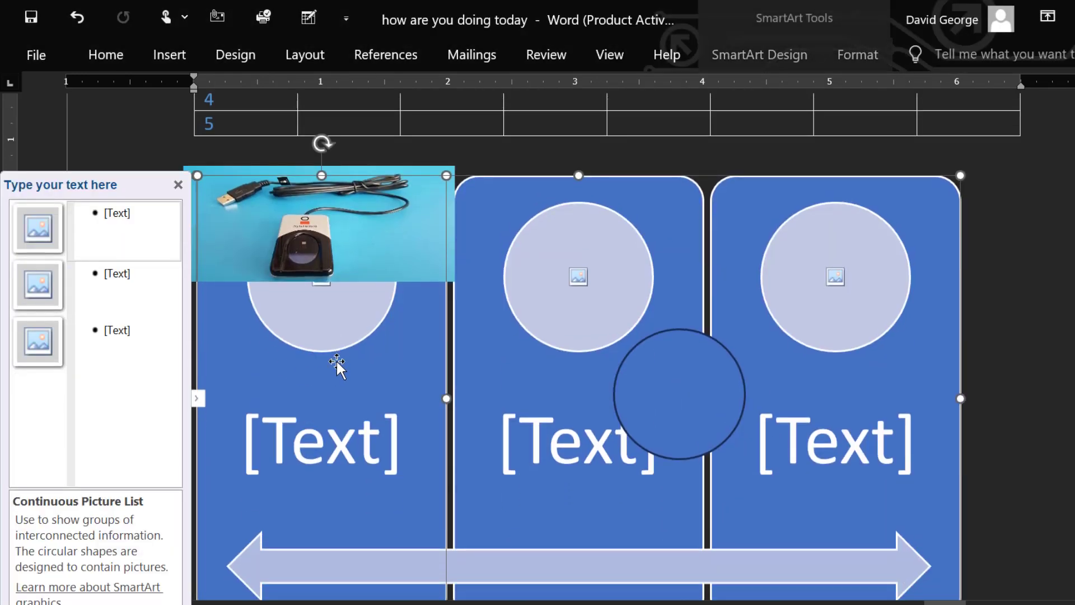
pyautogui.moveTo(331, 258); pyautogui.dragTo(549, 121)
pyautogui.scroll(1, 550, 121)
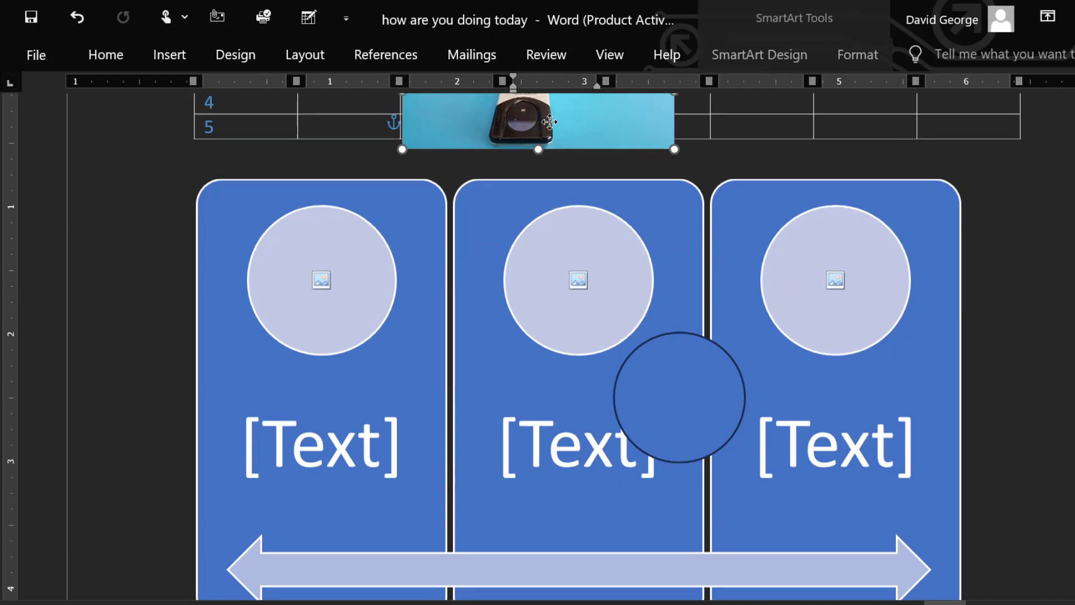
pyautogui.scroll(-4, 308, 320)
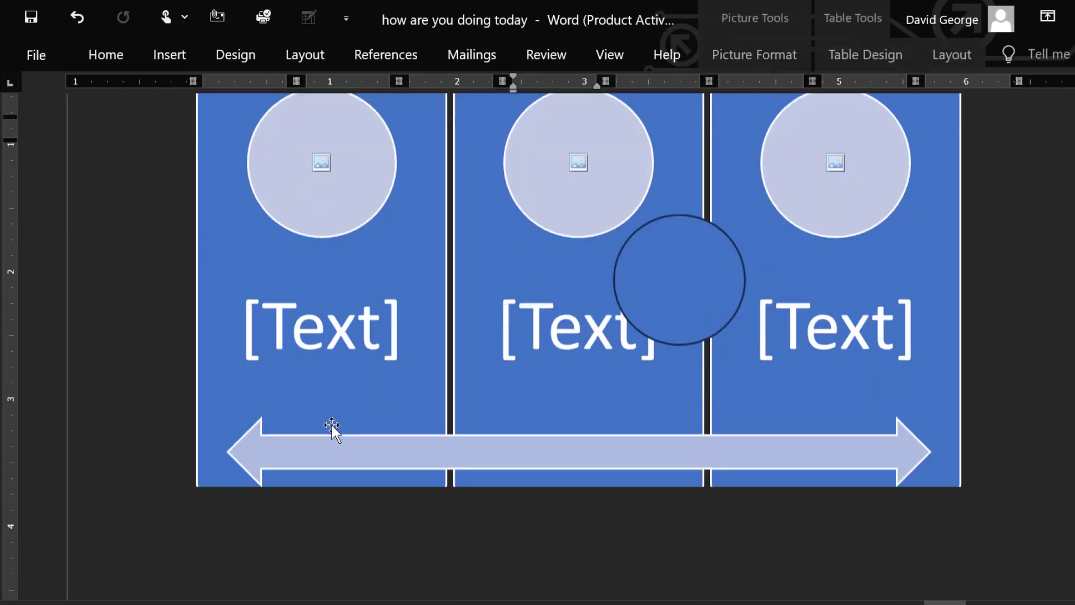
# Label the first SmartArt block "entry" and the second "Room", and put the cursor in the third block's text.
pyautogui.click(312, 303)
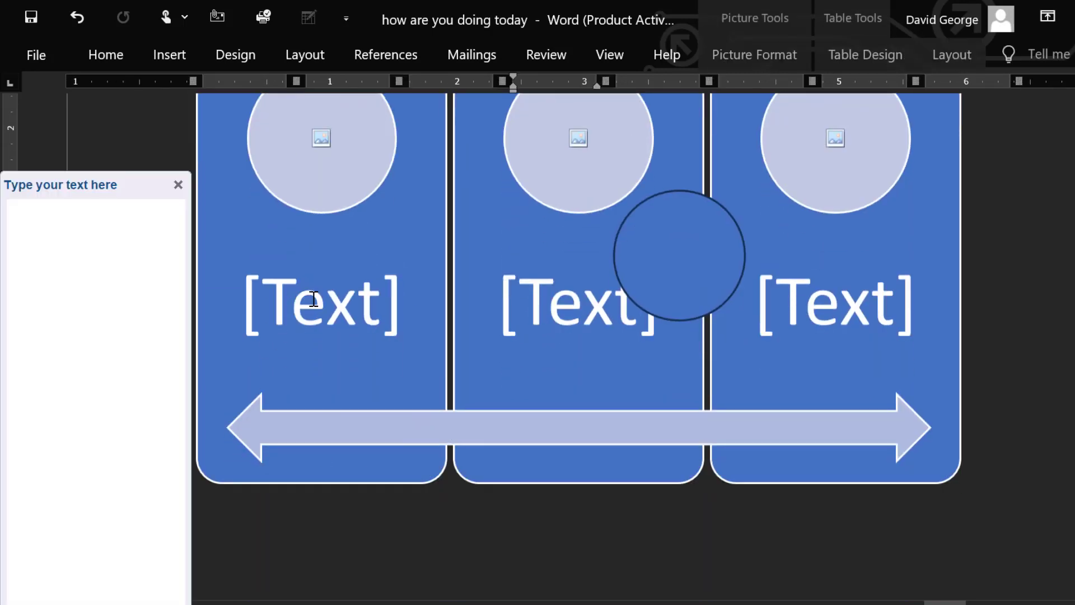
pyautogui.click(314, 299)
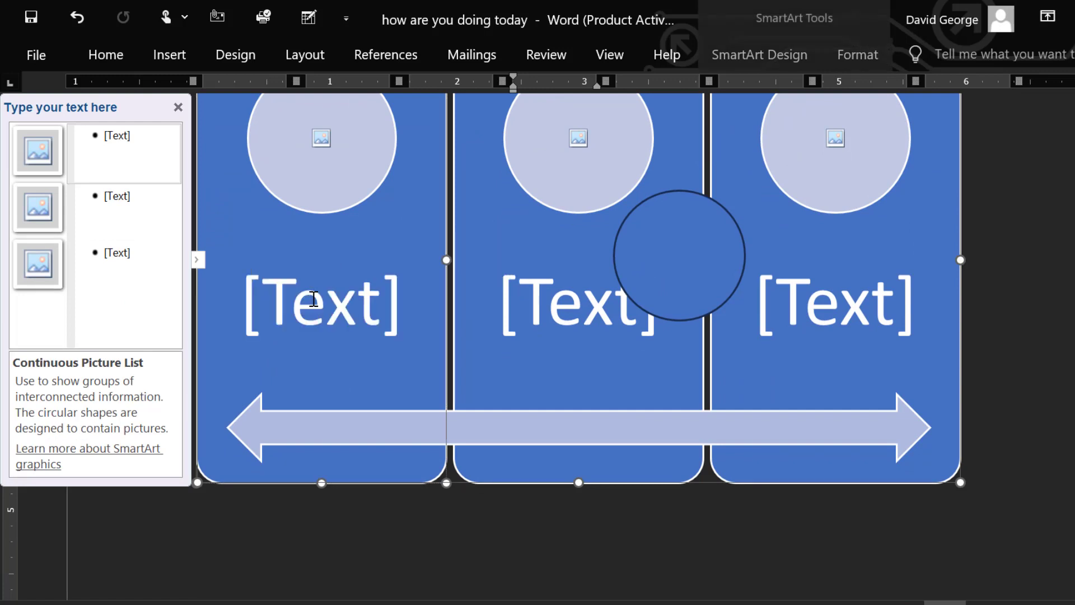
pyautogui.click(314, 299)
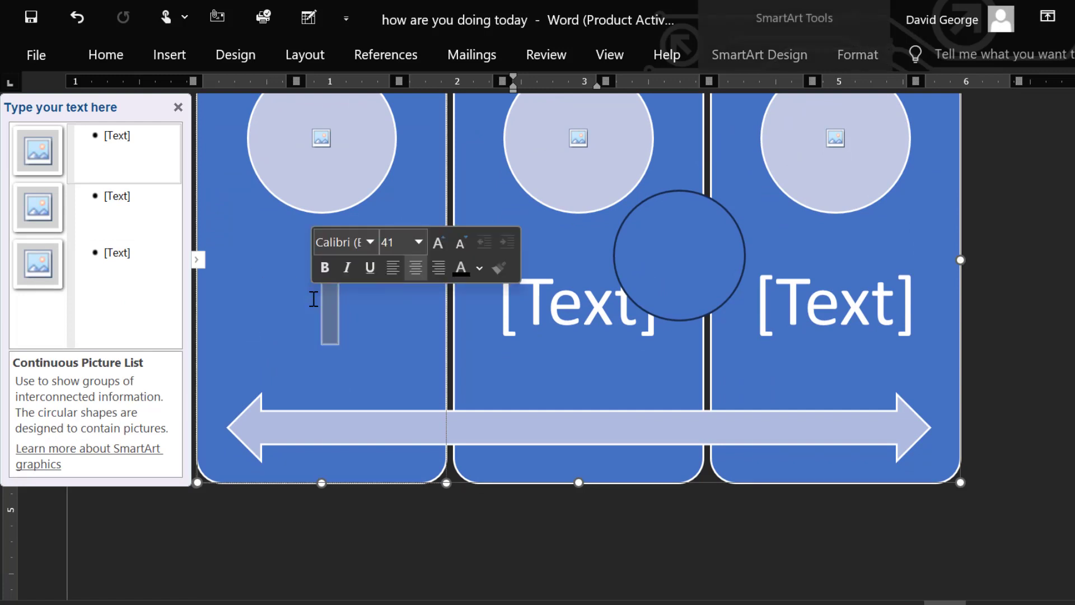
pyautogui.write('ent')
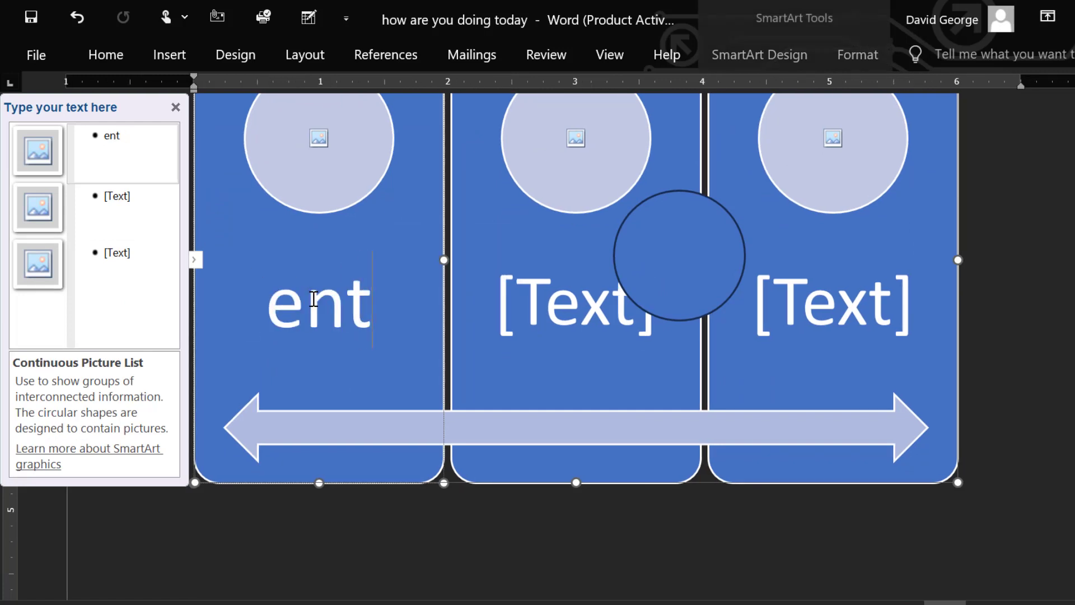
pyautogui.write('ry')
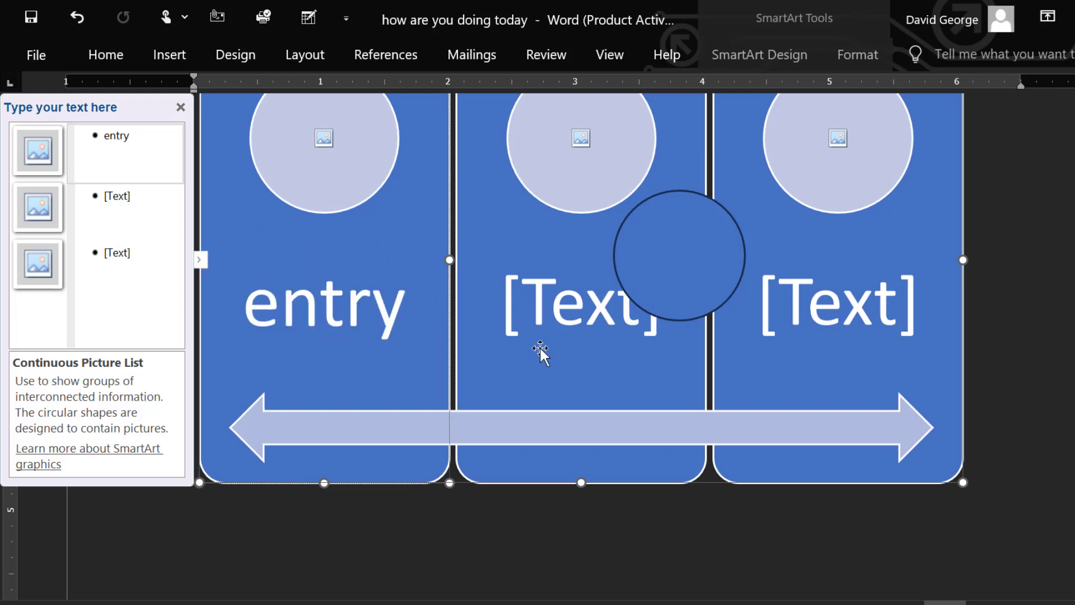
pyautogui.click(546, 317)
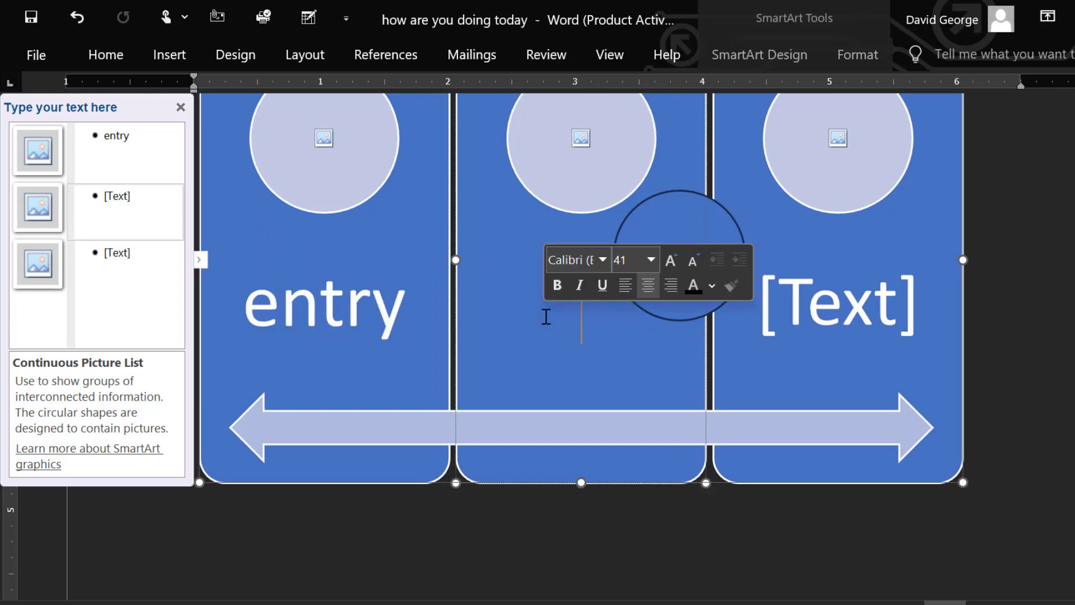
pyautogui.write('Room')
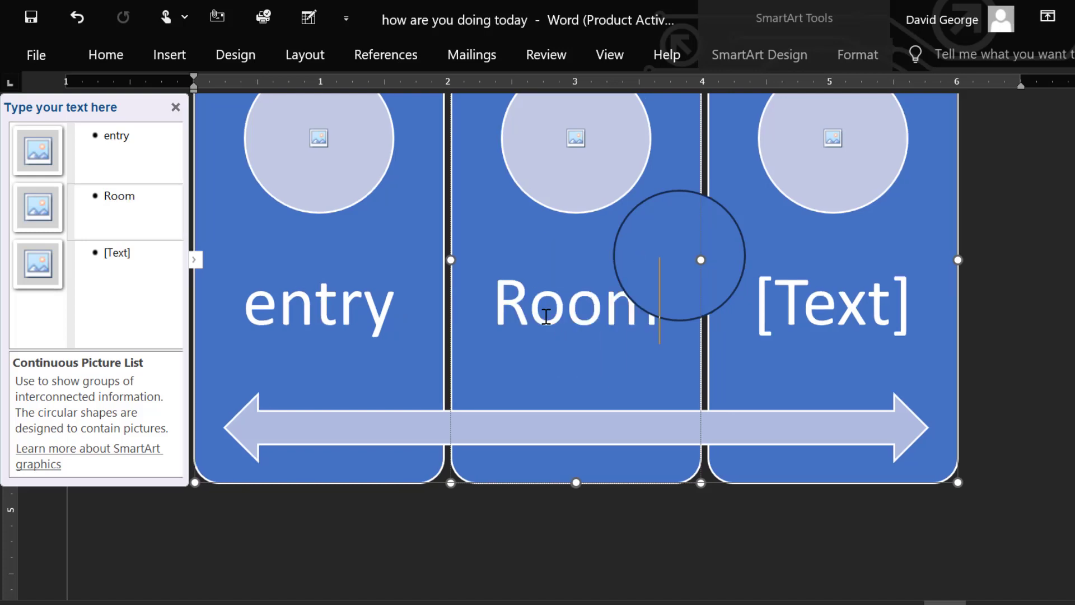
pyautogui.click(793, 326)
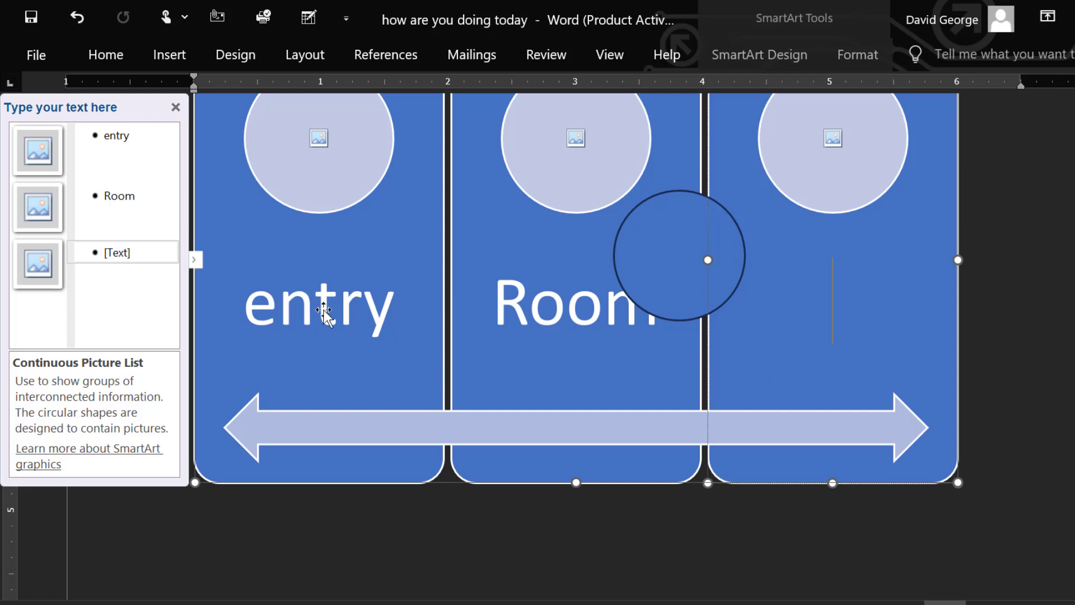
# Insert a Clustered Column chart into the document.
pyautogui.click(173, 58)
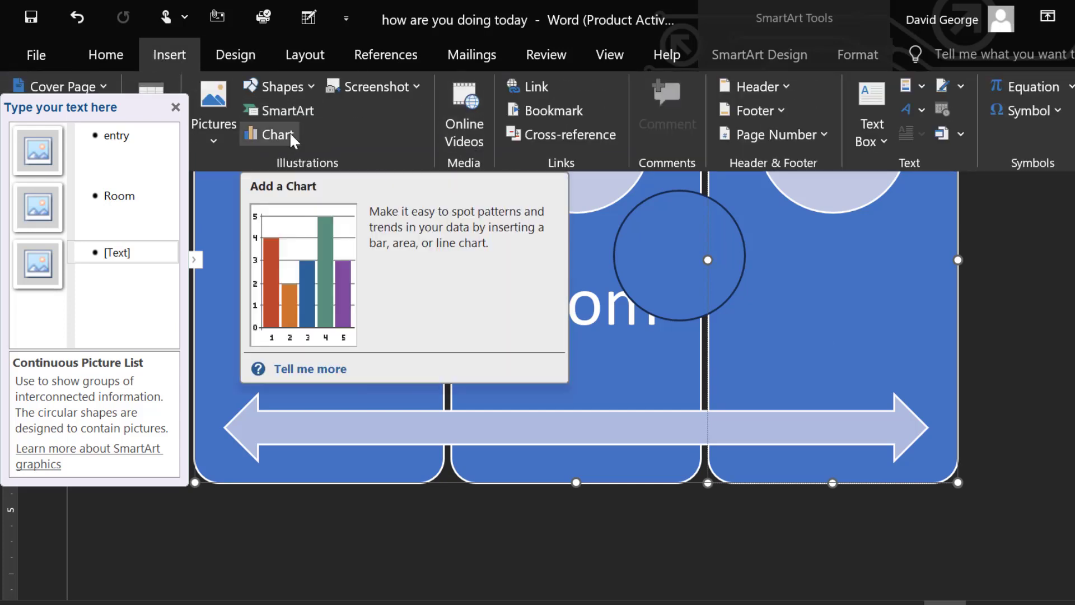
pyautogui.click(284, 136)
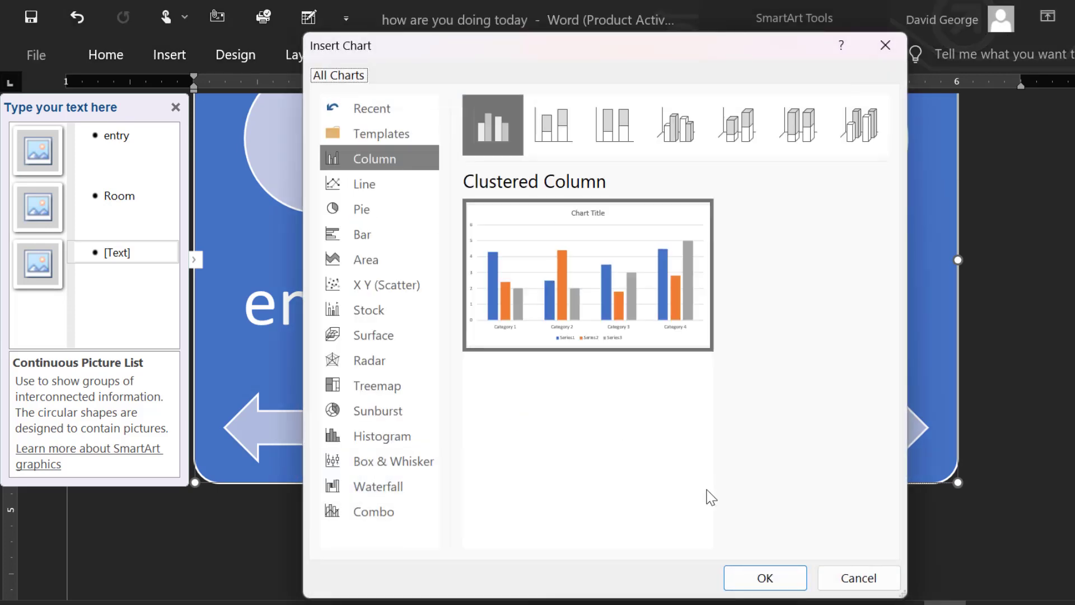
pyautogui.click(760, 578)
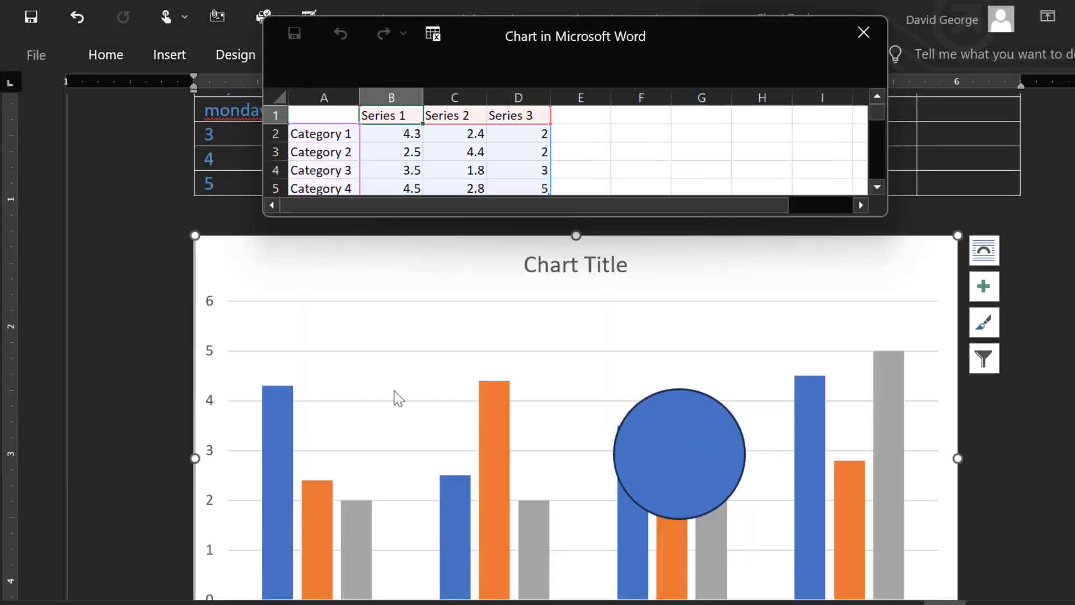
# Delete the blue circle covering the chart, and close the activation wizard and the chart's data sheet.
pyautogui.click(672, 437)
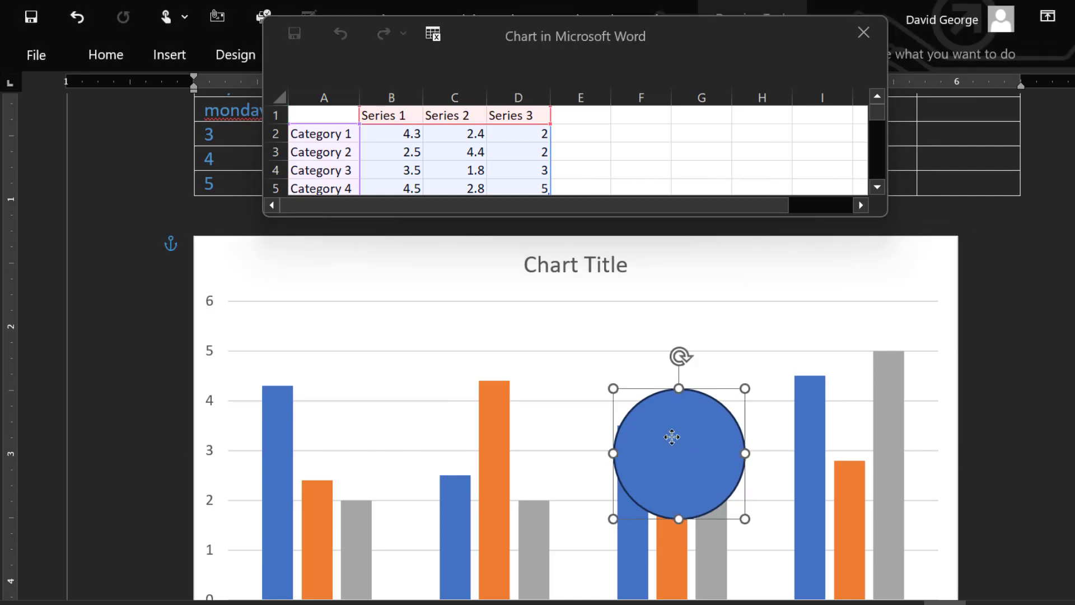
pyautogui.press('Delete')
pyautogui.scroll(-1, 480, 408)
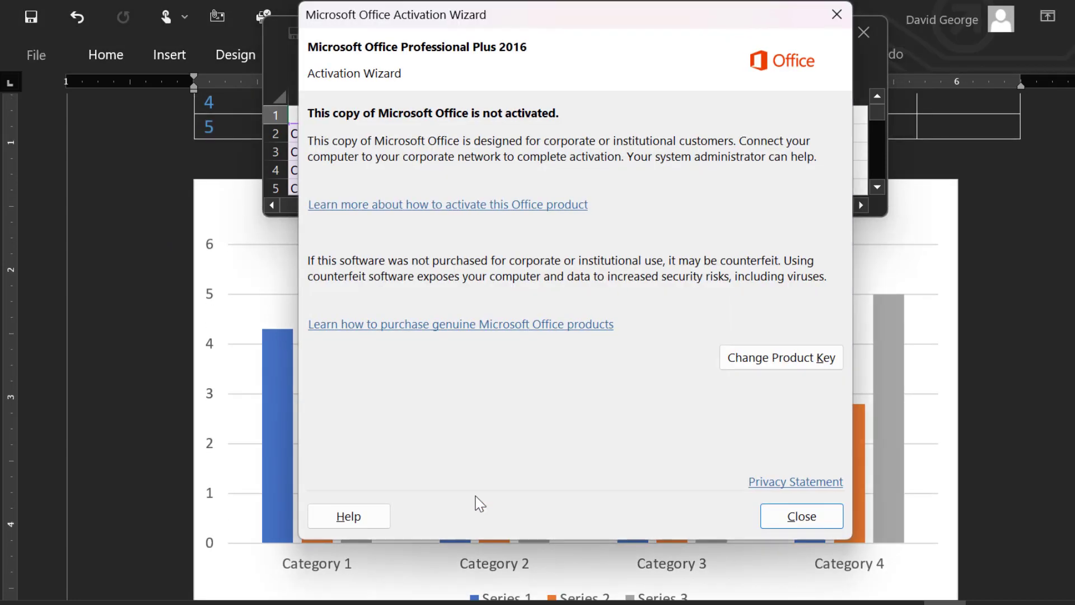
pyautogui.click(800, 515)
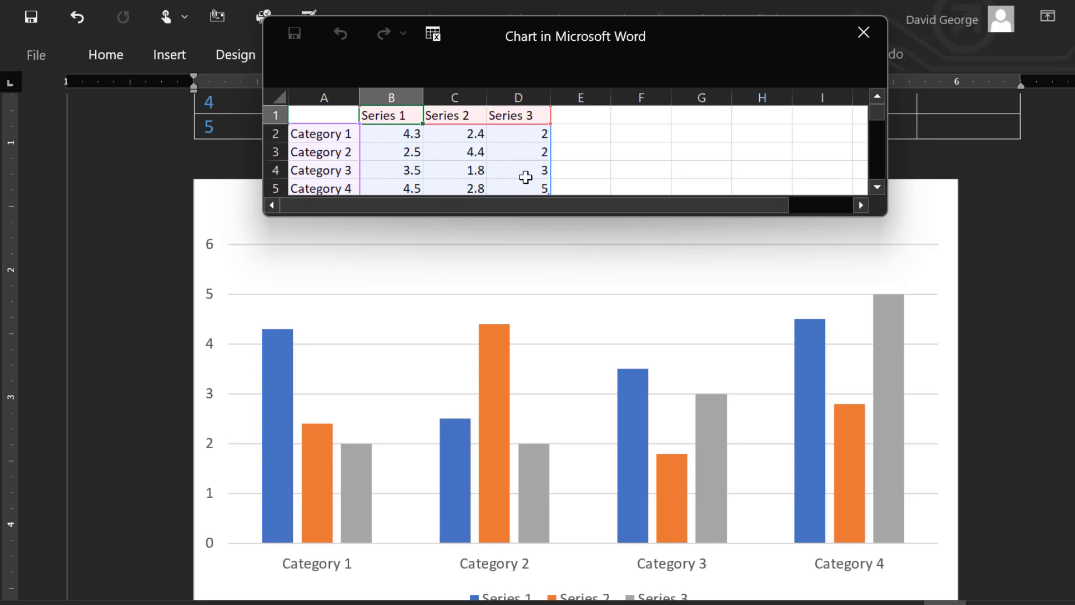
pyautogui.click(863, 34)
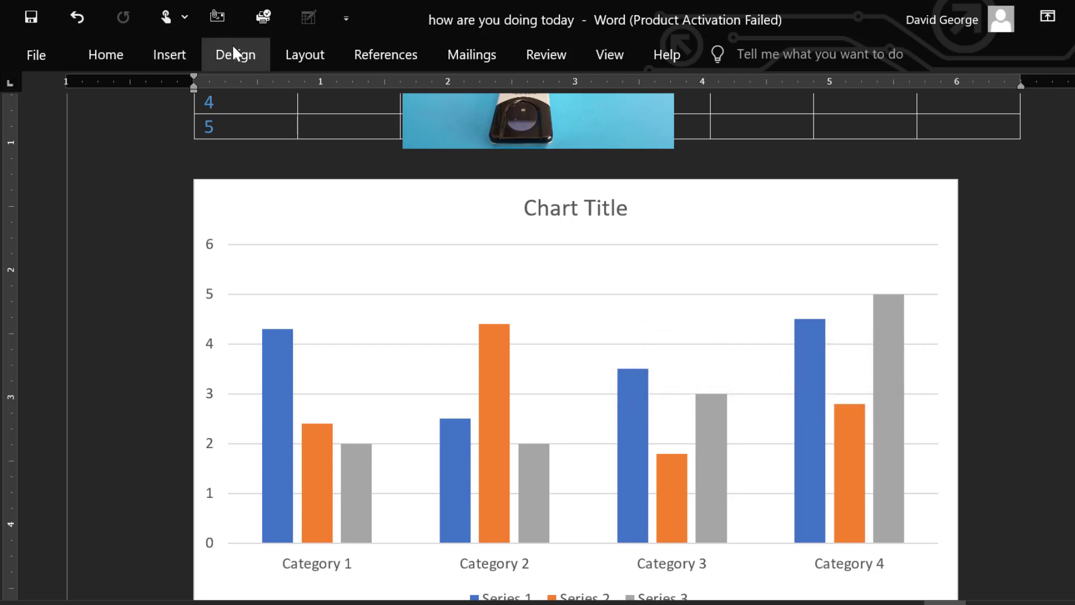
# Start inserting an online video so that its web address can be entered.
pyautogui.click(169, 56)
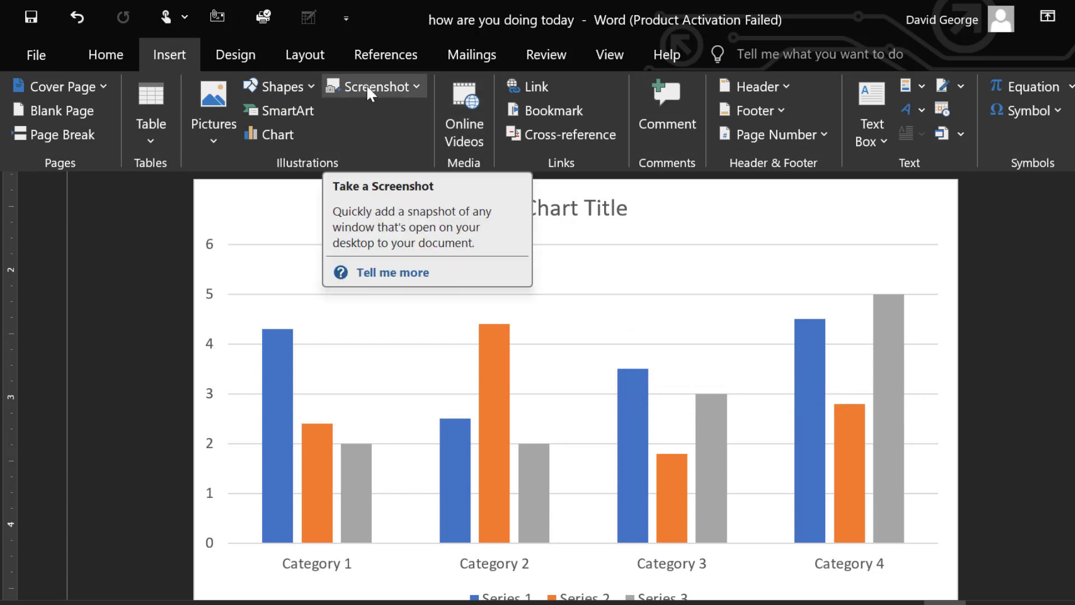
pyautogui.click(466, 130)
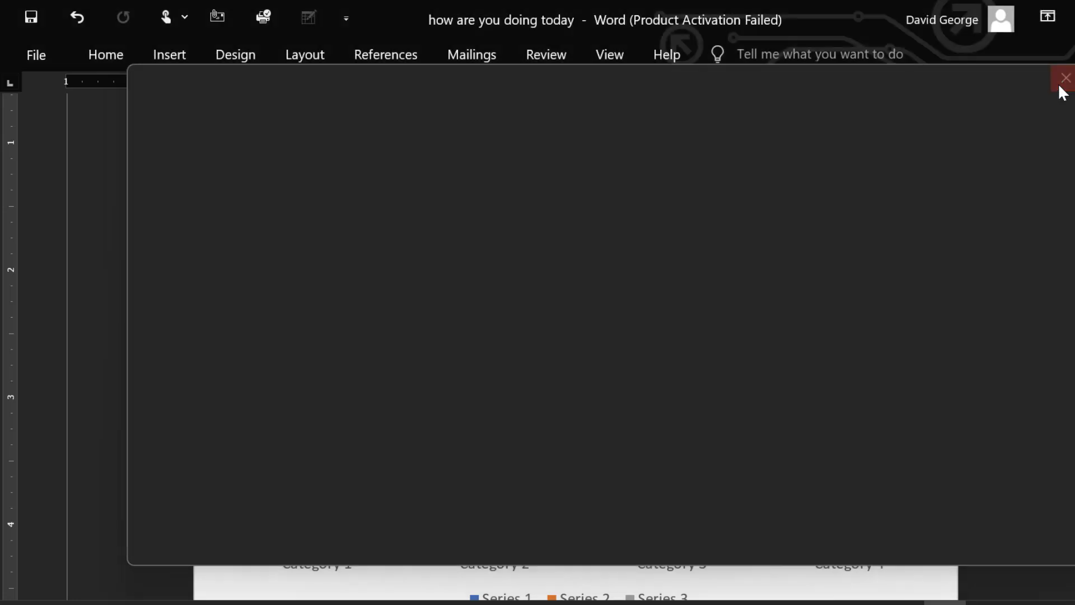
pyautogui.click(1065, 79)
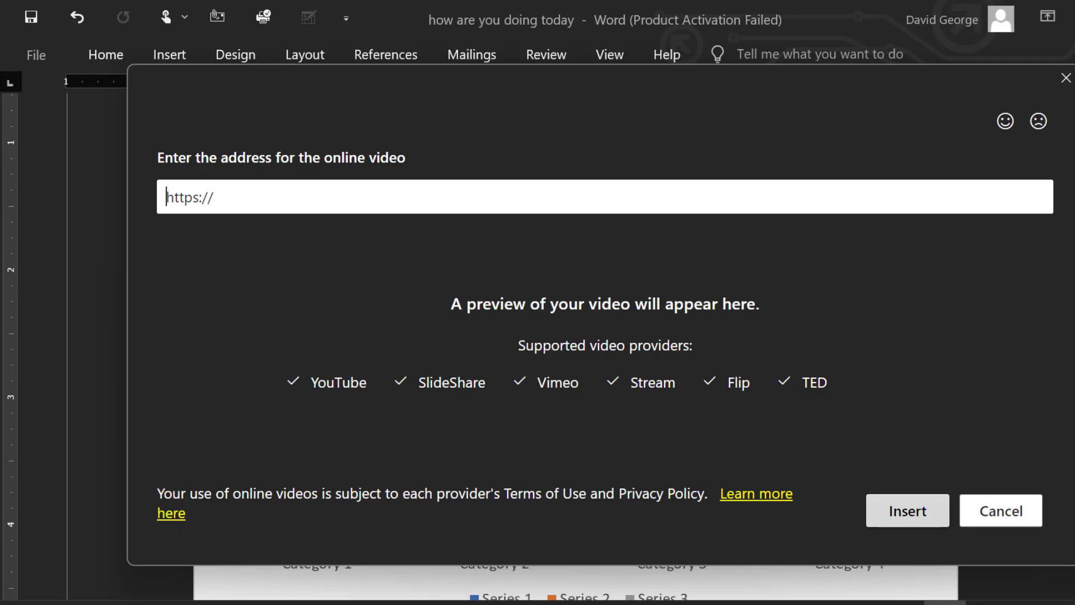
# Switch to Chrome, open the YouTube channel page and copy the share link of its featured "Youtube Channel Creation" video.
pyautogui.click(570, 602)
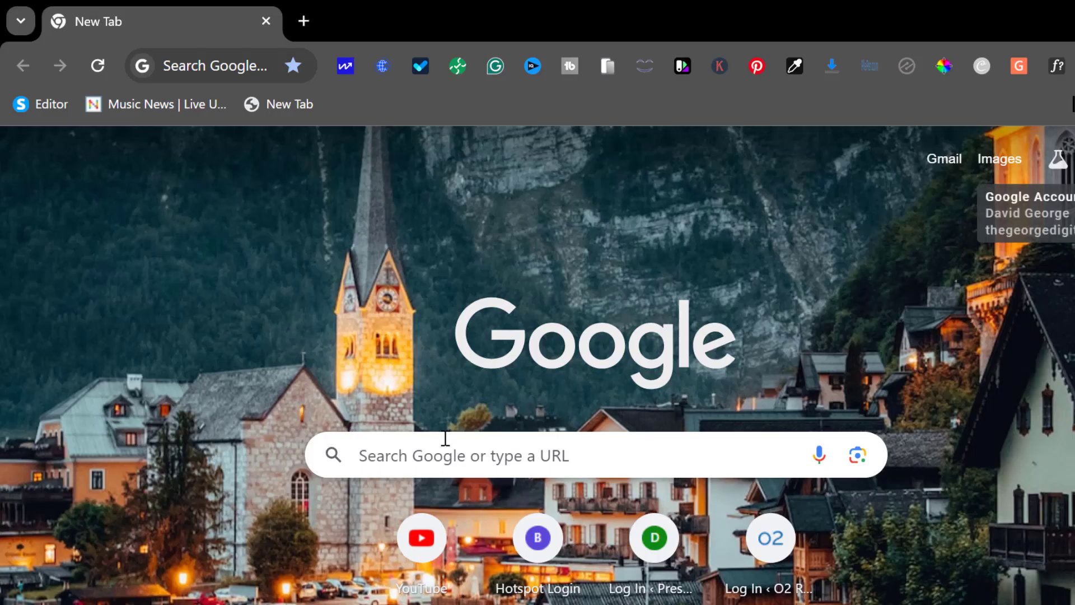
pyautogui.click(422, 535)
pyautogui.scroll(-3, 402, 368)
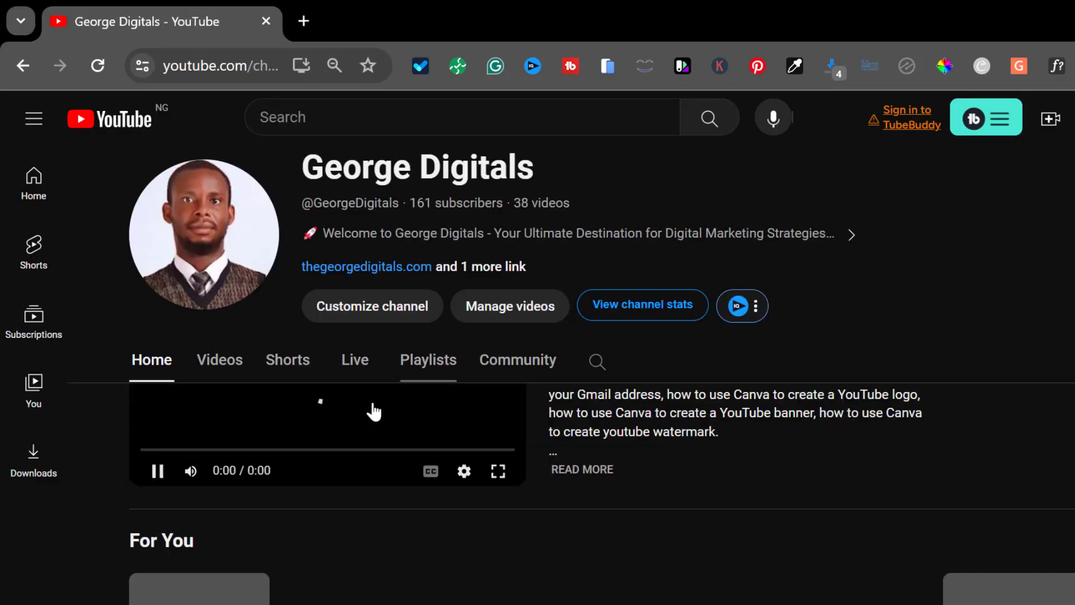
pyautogui.click(344, 364)
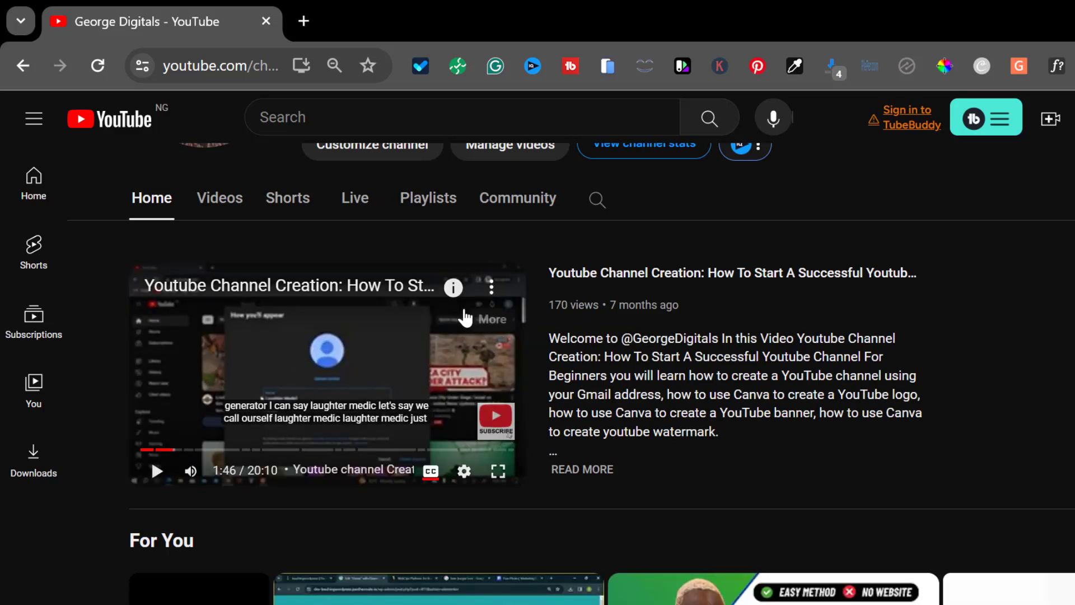
pyautogui.click(491, 289)
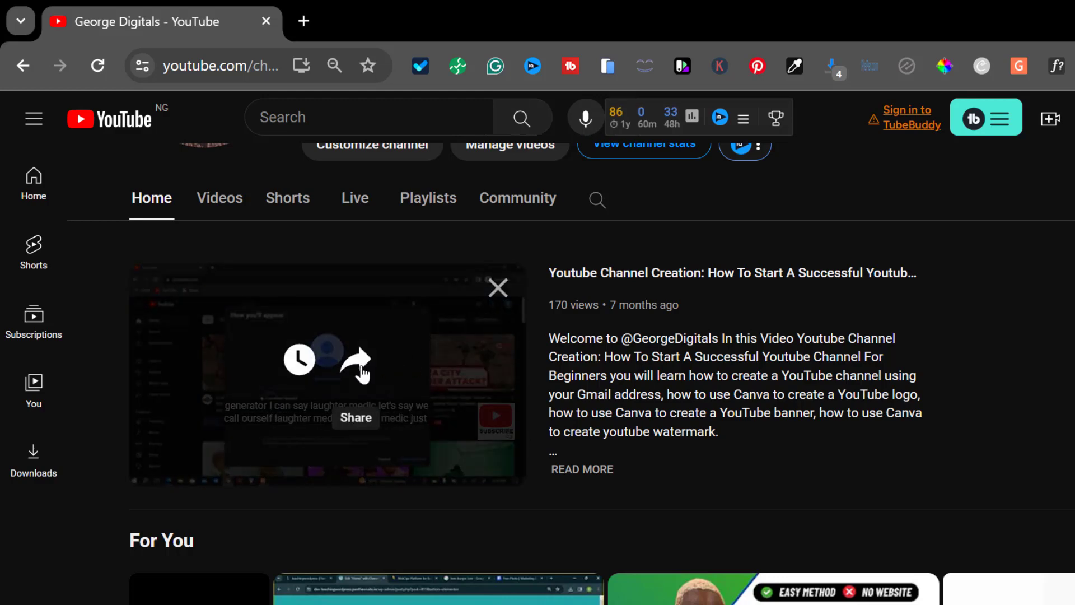
pyautogui.click(361, 370)
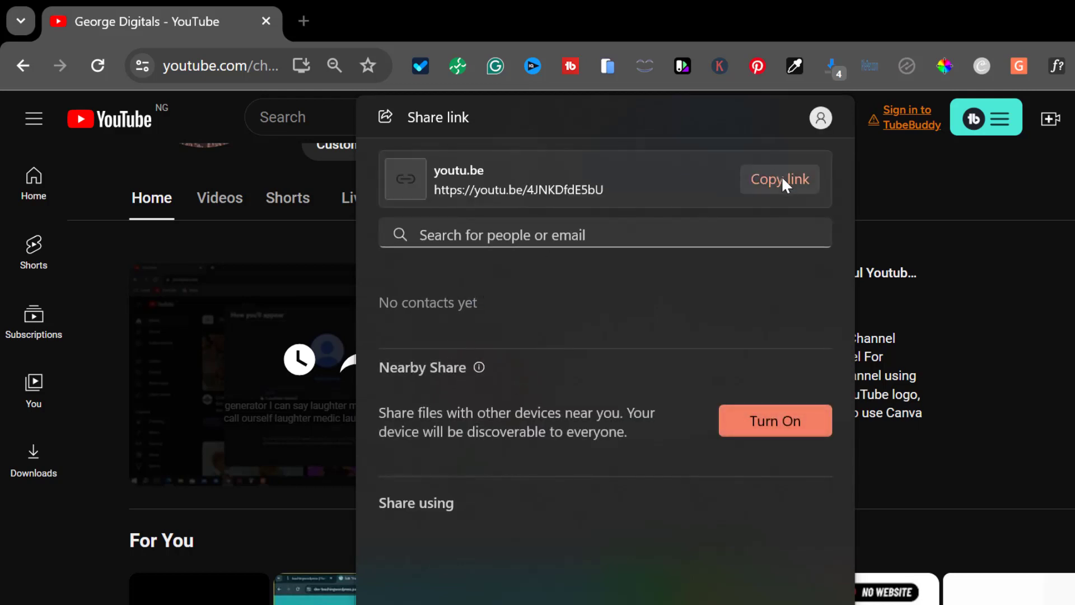
pyautogui.click(781, 177)
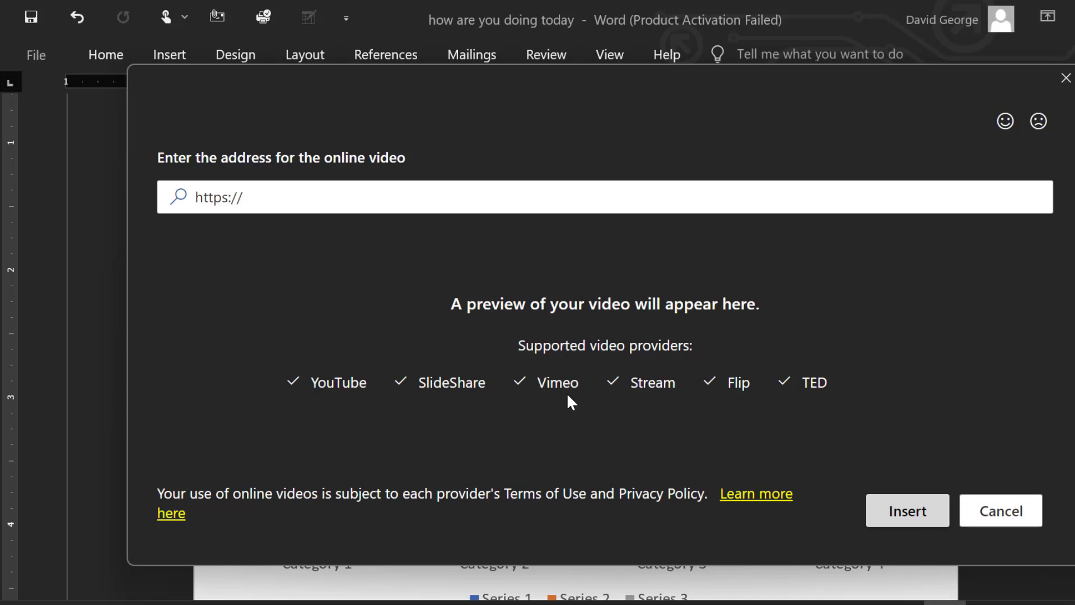
pyautogui.click(546, 199)
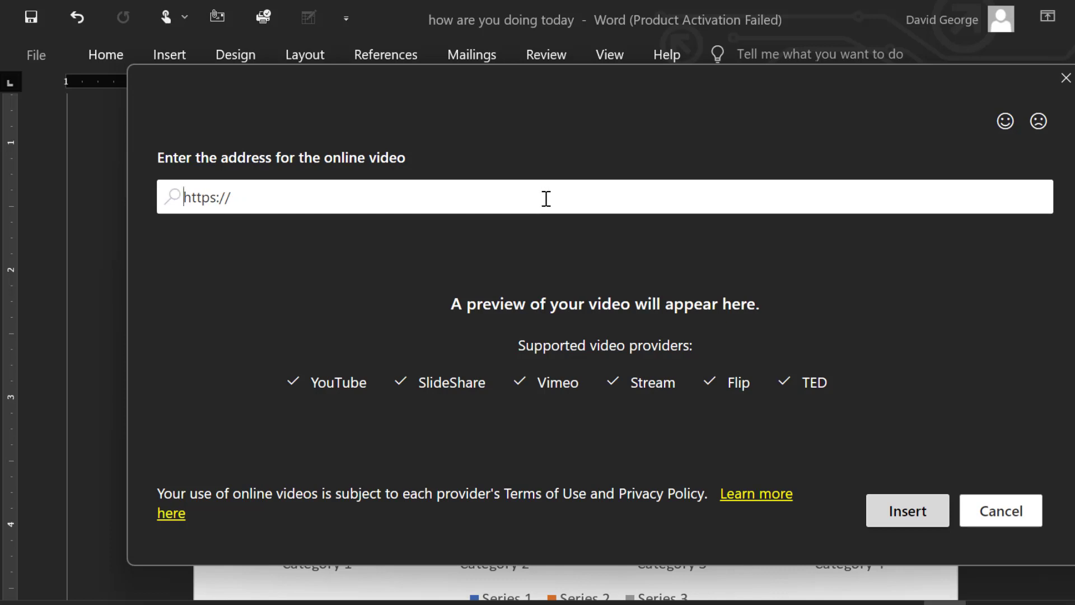
pyautogui.hotkey('ctrl', 'v')
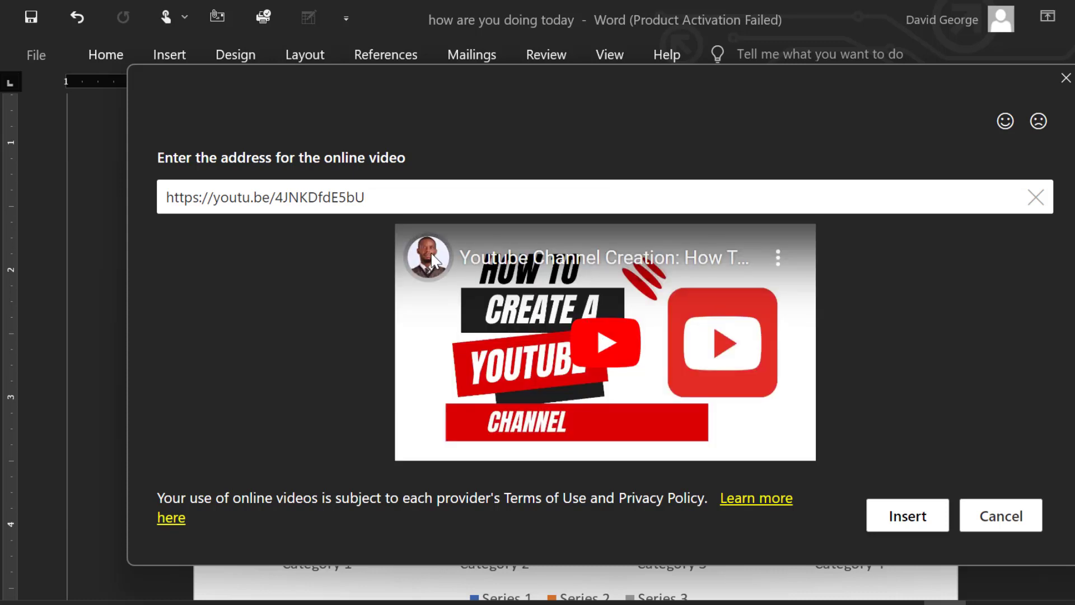
pyautogui.click(892, 527)
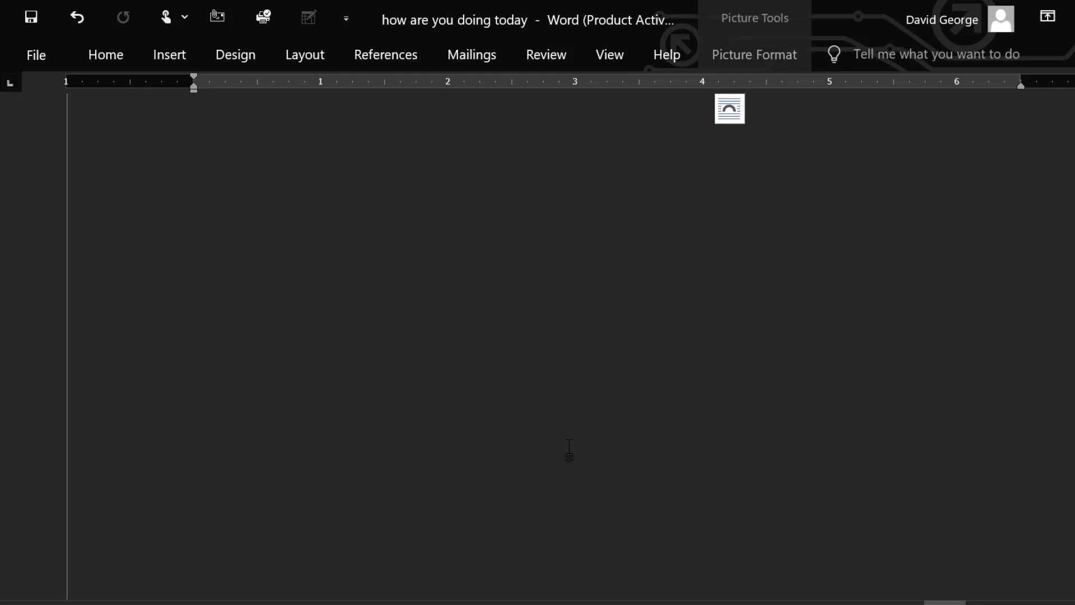
# Add two blank lines in the empty area below the days and foods table.
pyautogui.scroll(15, 569, 450)
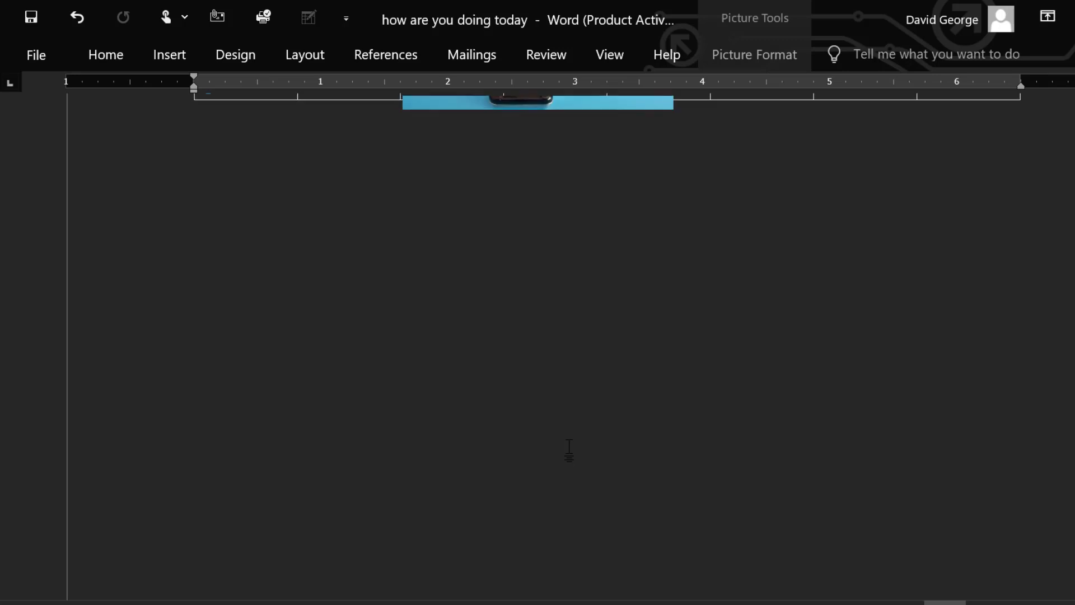
pyautogui.scroll(9, 569, 451)
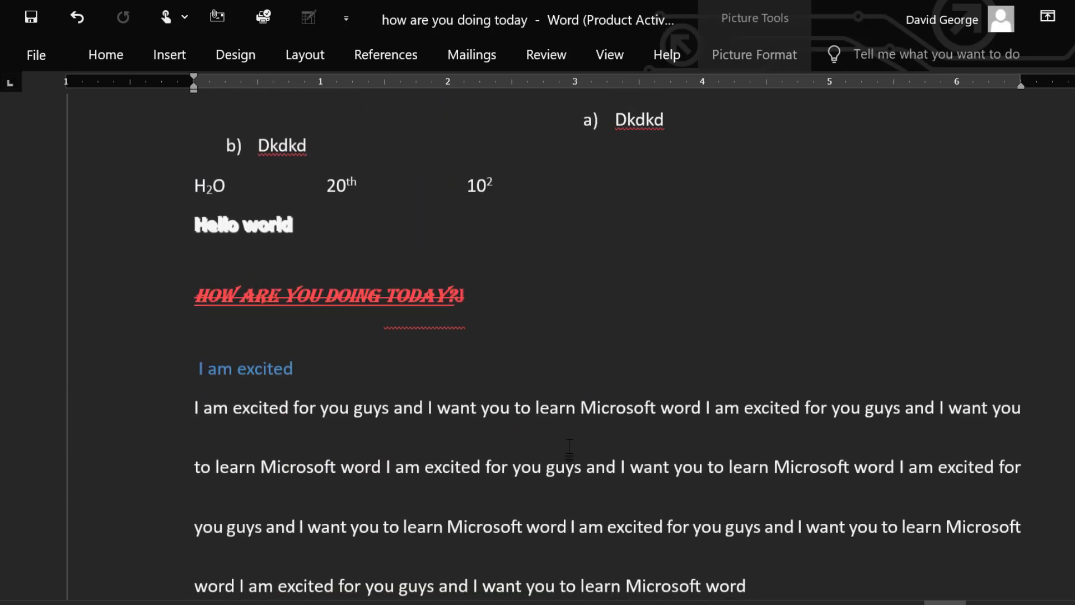
pyautogui.scroll(-15, 569, 451)
pyautogui.scroll(-10, 569, 451)
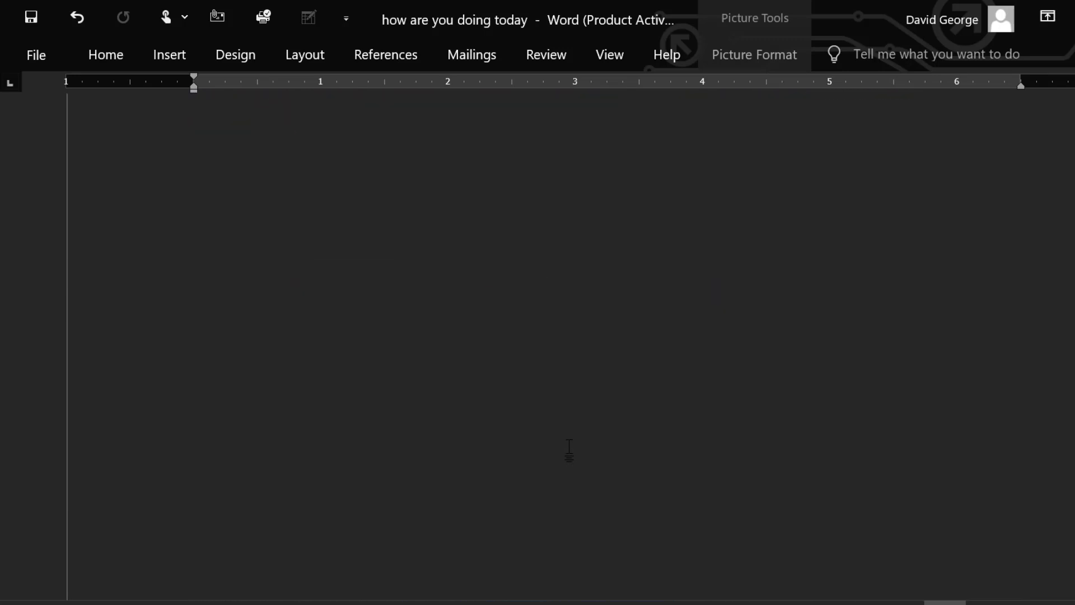
pyautogui.scroll(3, 569, 451)
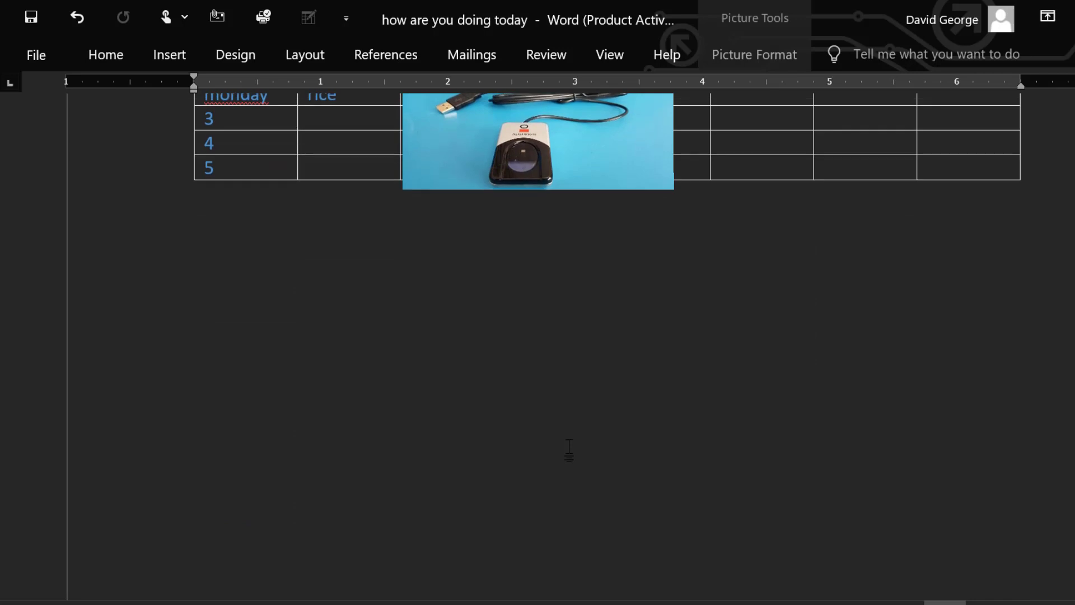
pyautogui.click(447, 380)
pyautogui.press('Return')
pyautogui.press('Return')
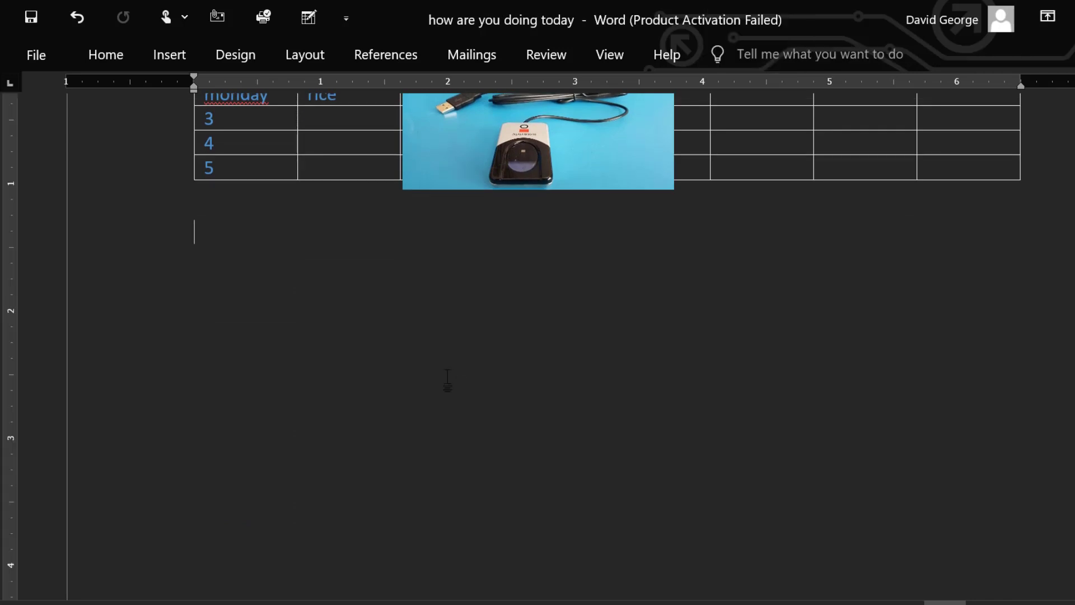
# Examine the inserted YouTube video and how the SmartArt and other content are laid out around it.
pyautogui.scroll(-3, 448, 380)
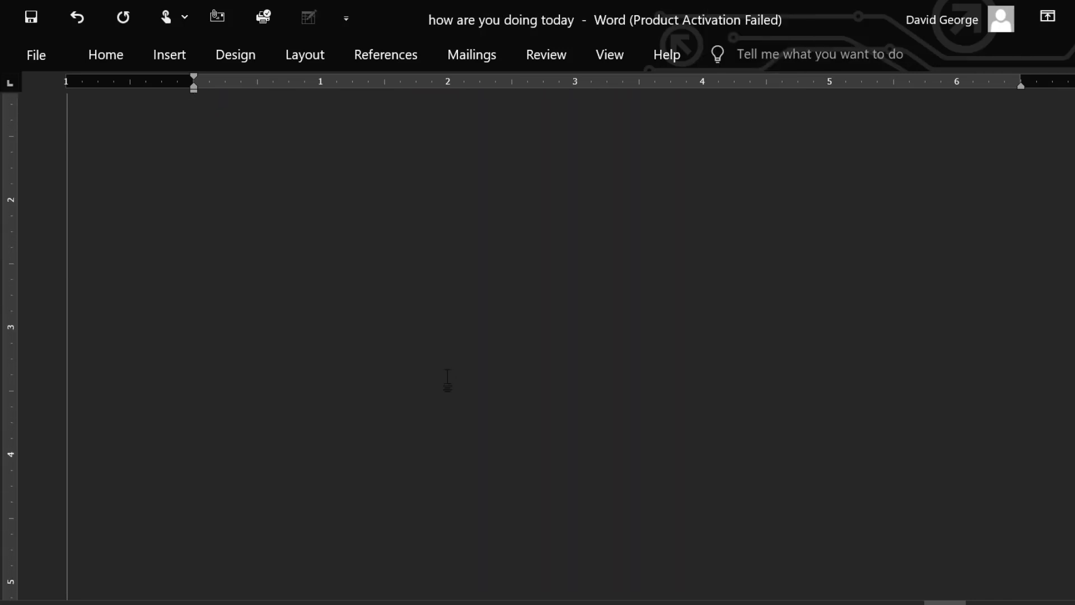
pyautogui.scroll(20, 447, 379)
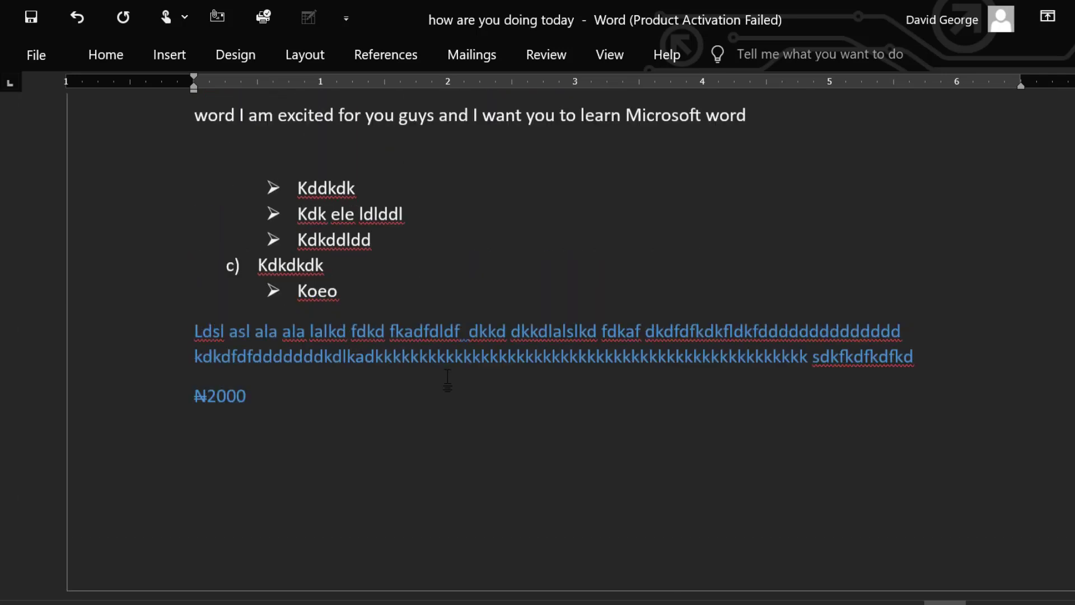
pyautogui.scroll(-20, 447, 379)
pyautogui.scroll(-10, 448, 380)
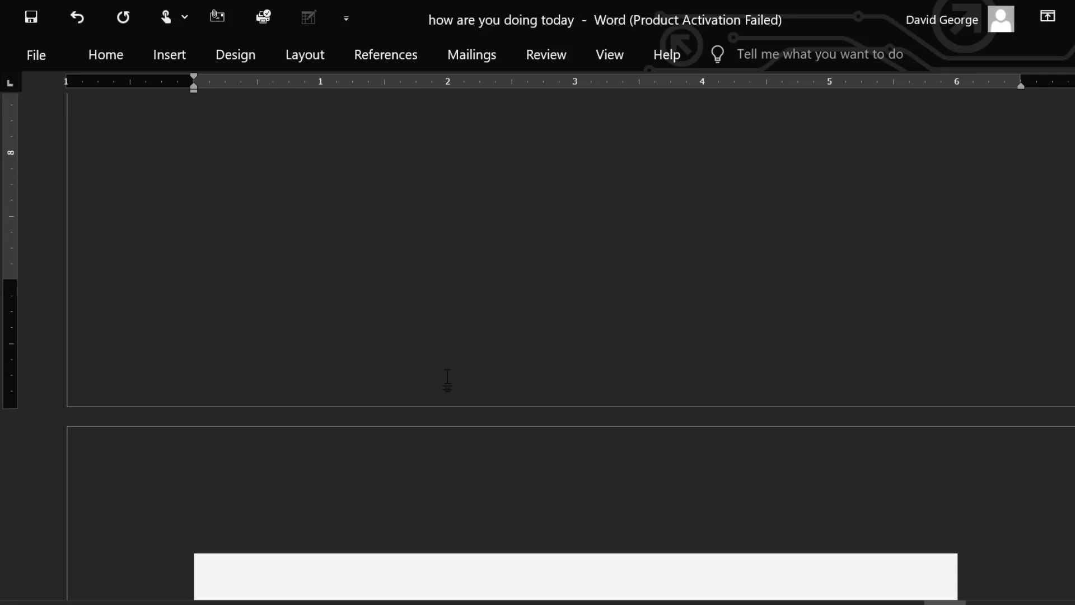
pyautogui.scroll(-8, 447, 380)
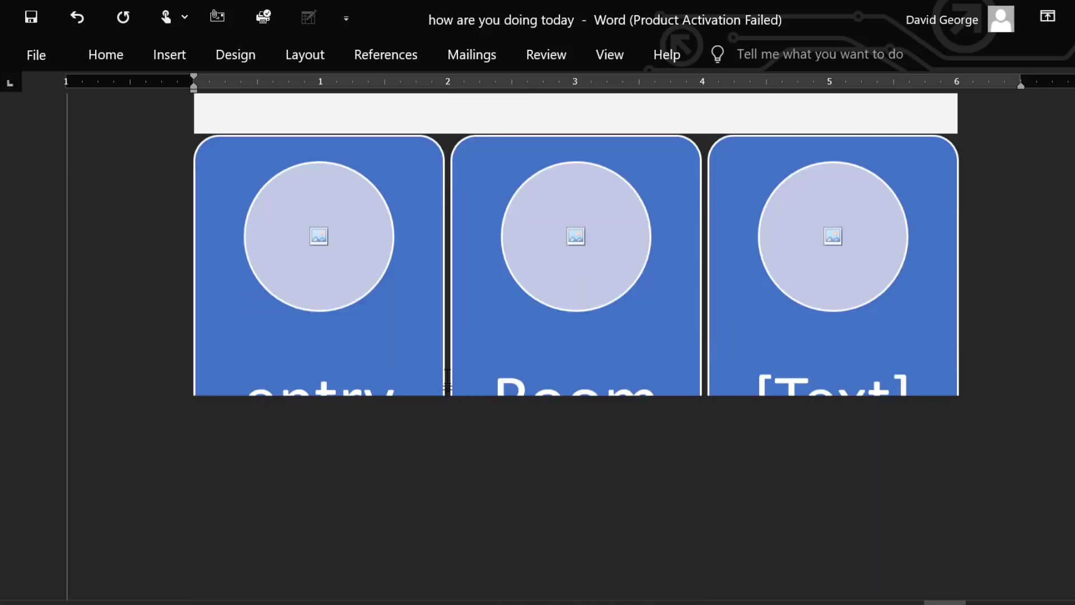
pyautogui.scroll(-8, 447, 380)
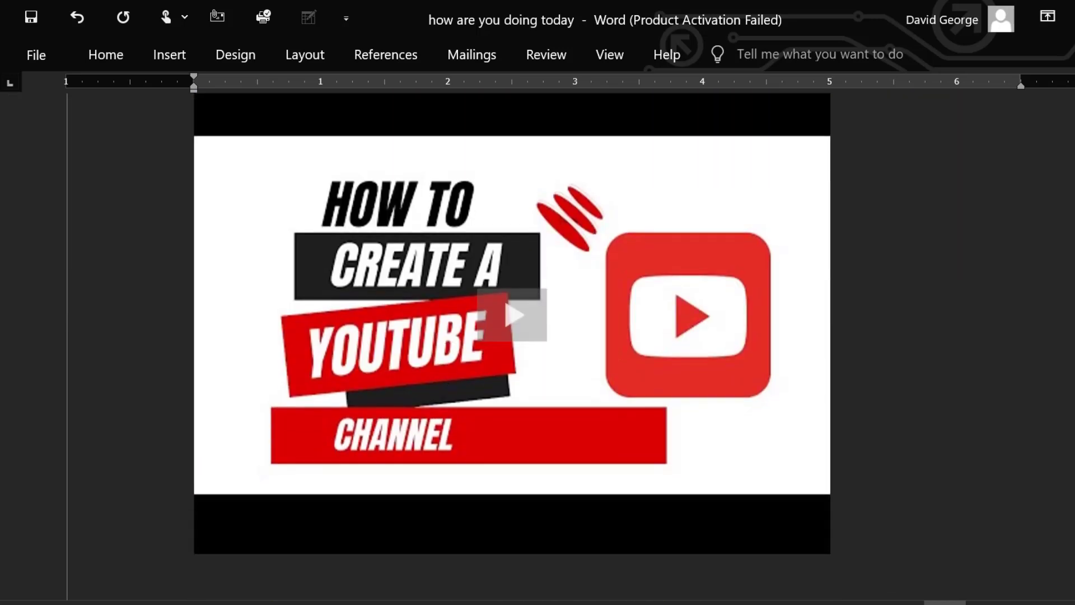
pyautogui.scroll(1, 168, 408)
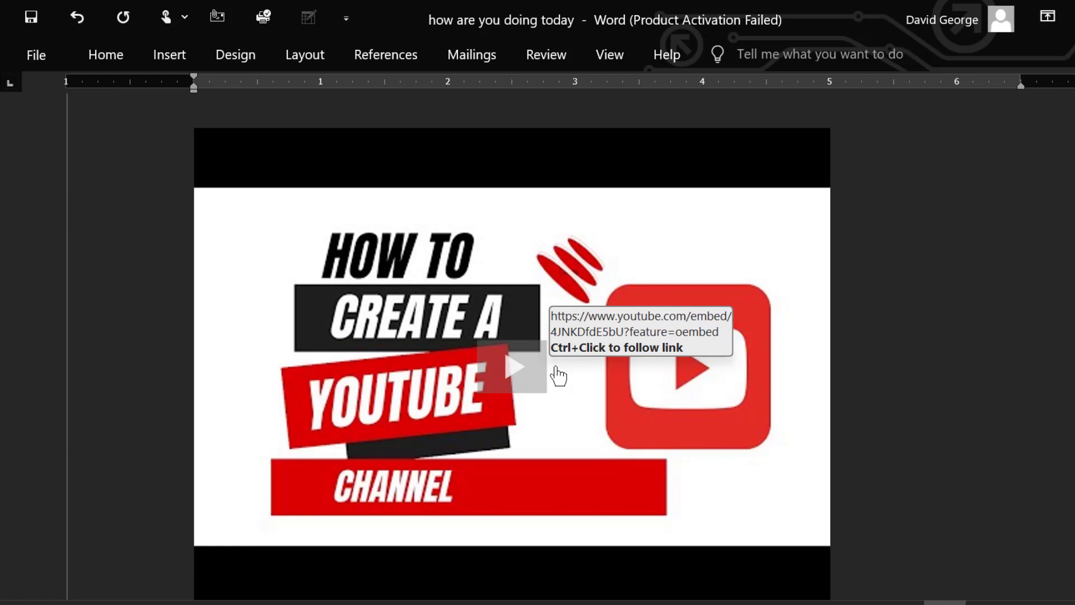
pyautogui.scroll(-1, 558, 377)
pyautogui.scroll(4, 559, 376)
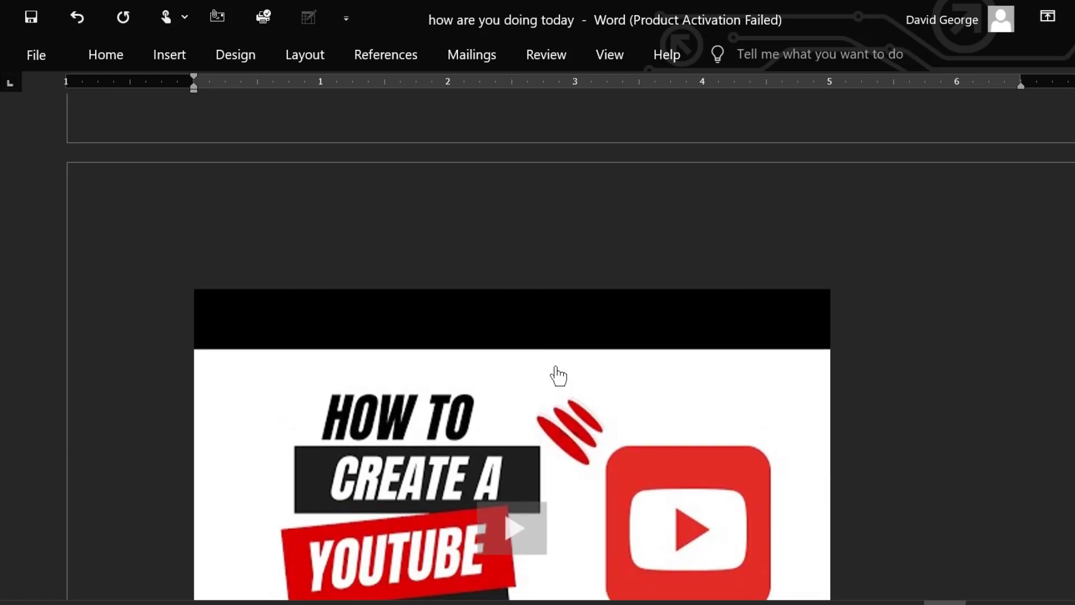
pyautogui.scroll(-3, 558, 376)
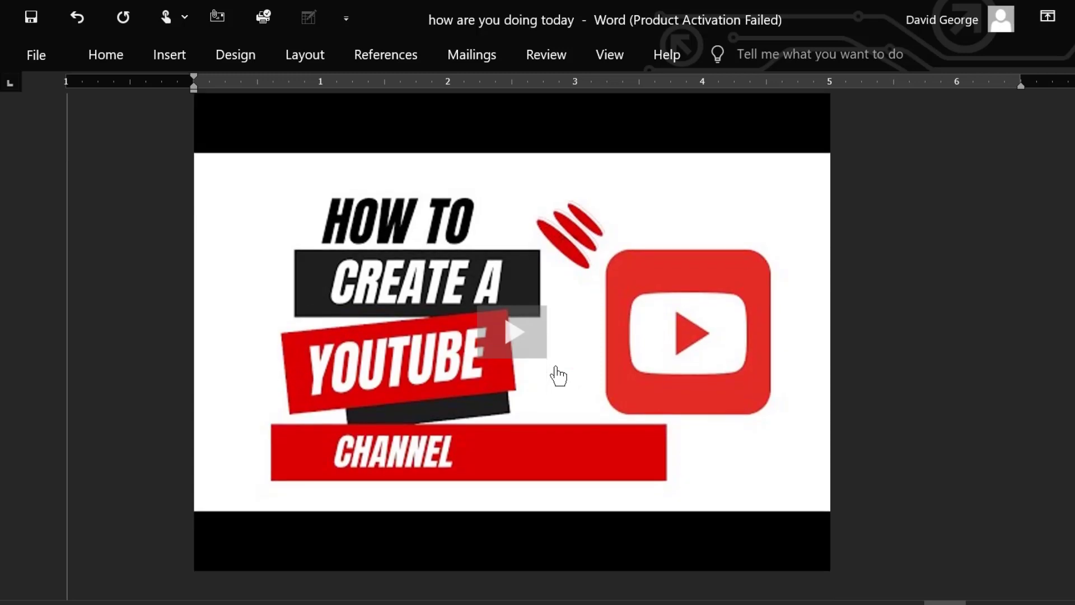
pyautogui.scroll(2, 558, 376)
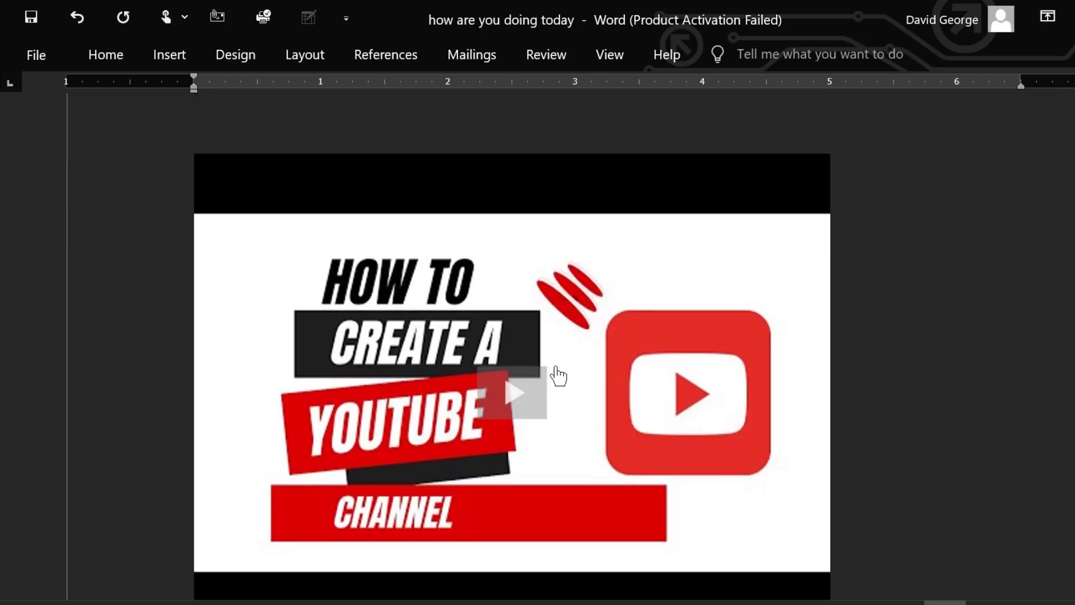
# Insert a comment at the cursor below the table reading "I want you to increase the font".
pyautogui.click(180, 66)
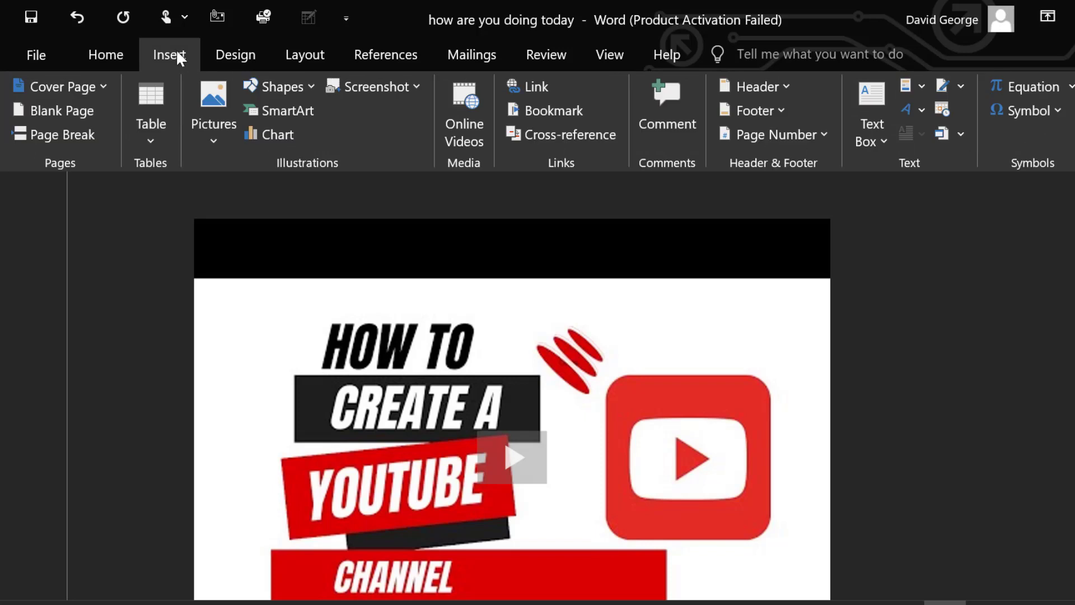
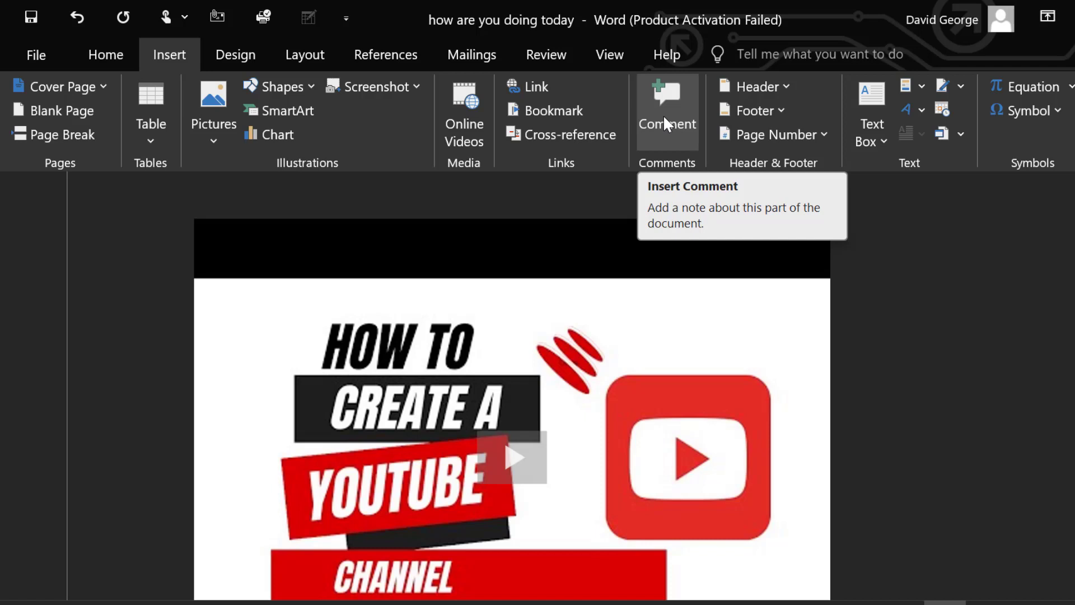
pyautogui.click(659, 120)
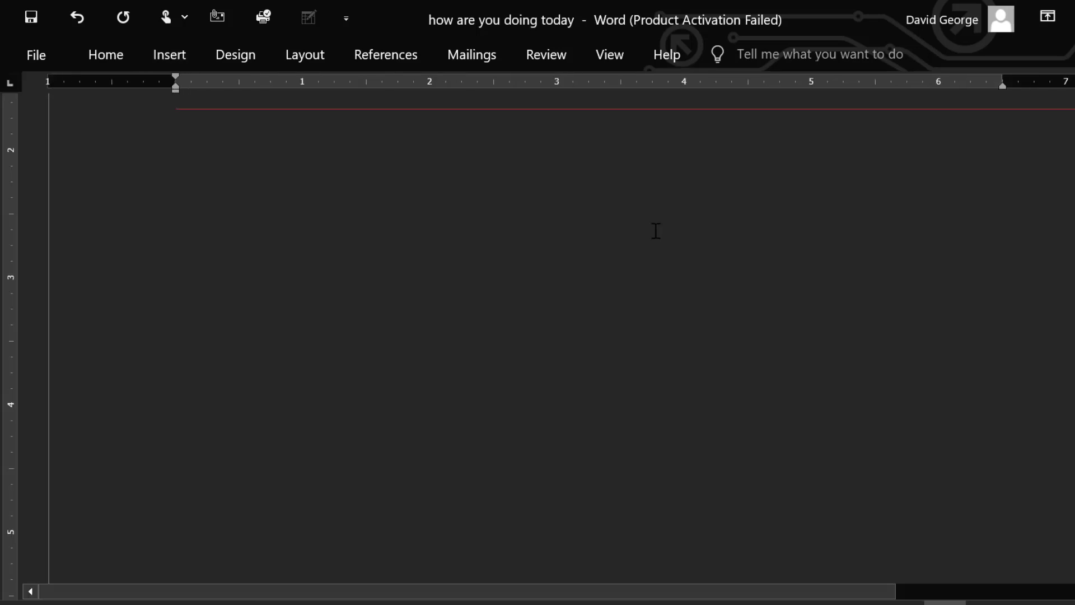
pyautogui.scroll(5, 655, 230)
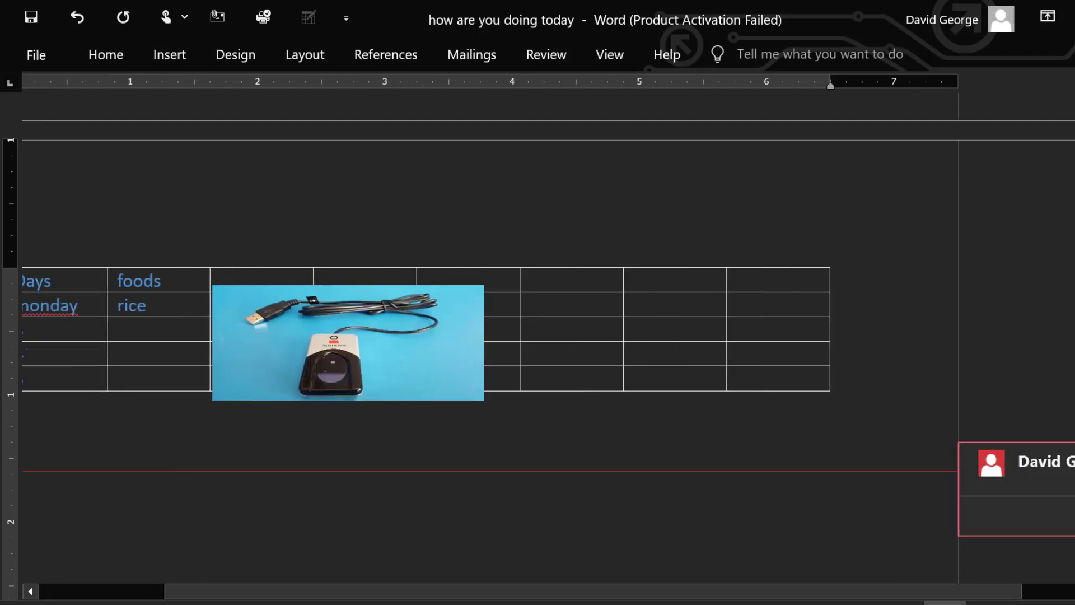
pyautogui.write('I want')
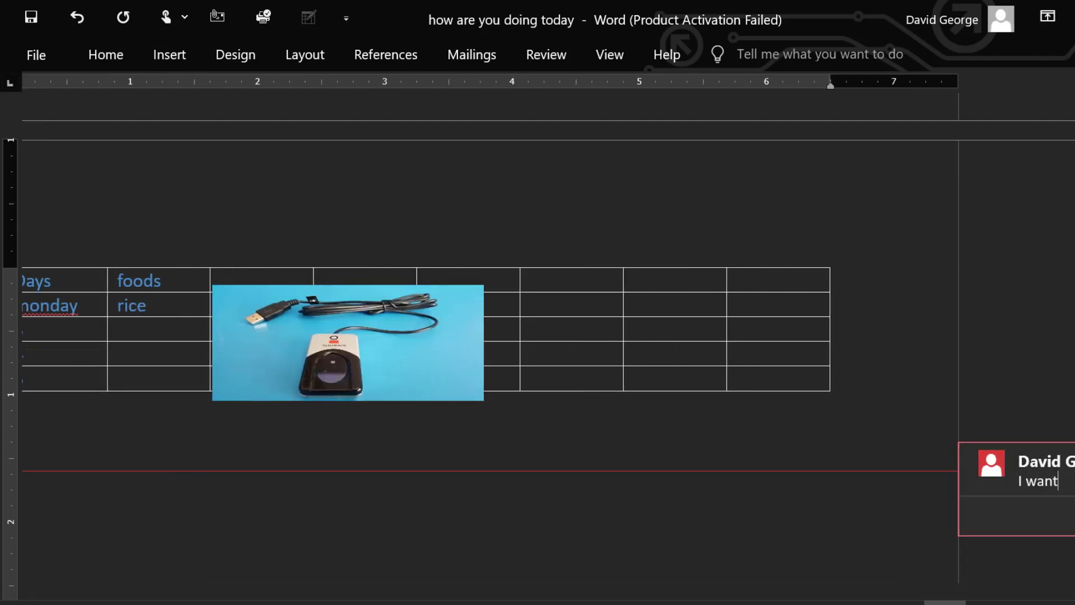
pyautogui.write(' yo')
pyautogui.write('u to increase the font')
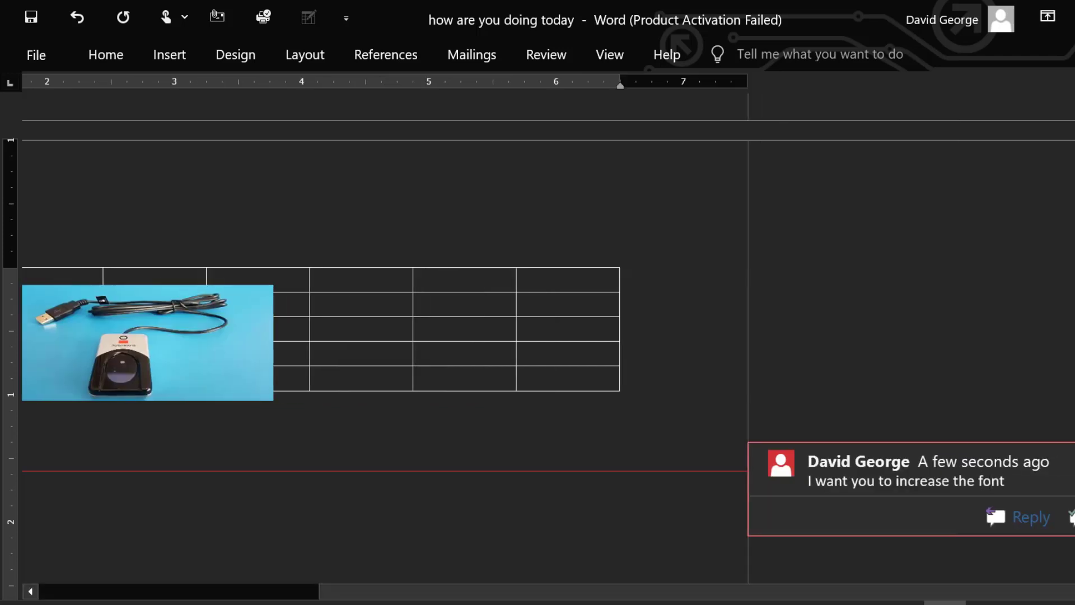
# Add an empty reply to the comment about the font, and put the cursor back in the table.
pyautogui.click(1029, 517)
pyautogui.scroll(-1, 670, 444)
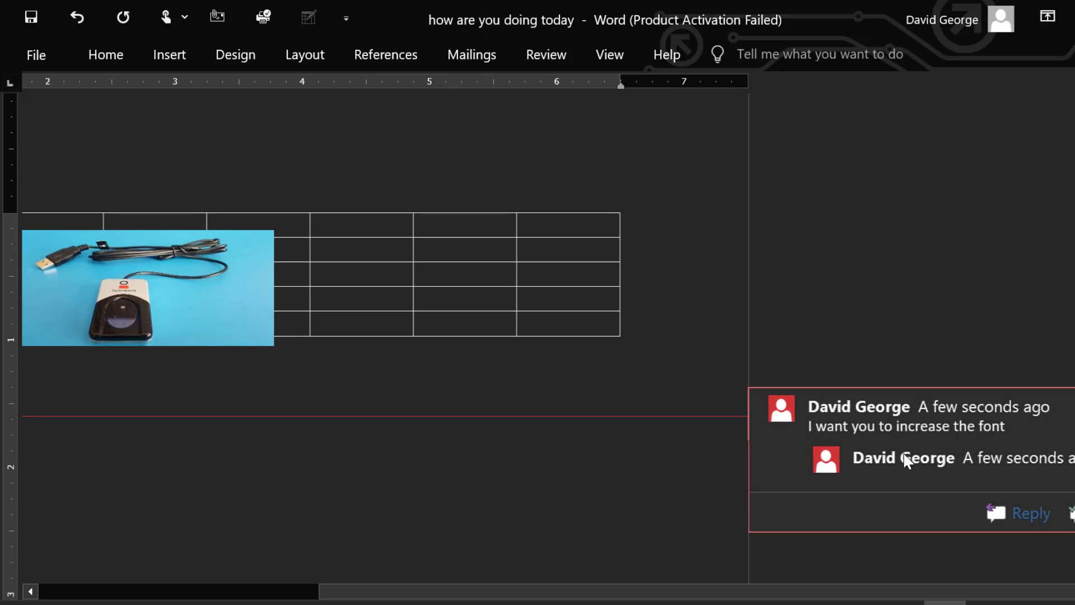
pyautogui.click(547, 430)
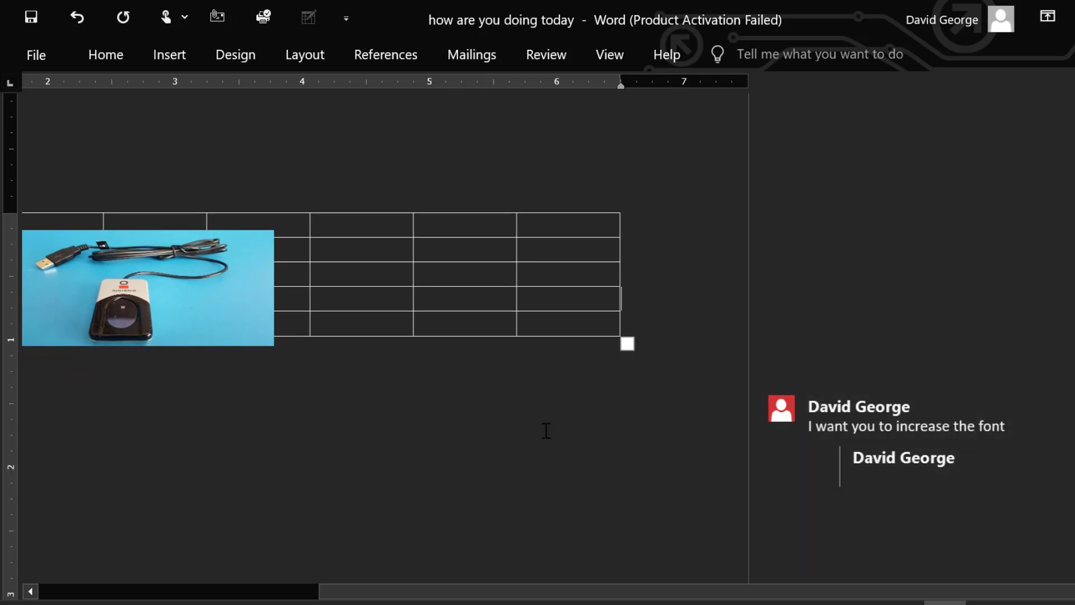
pyautogui.hscroll(-5, 653, 446)
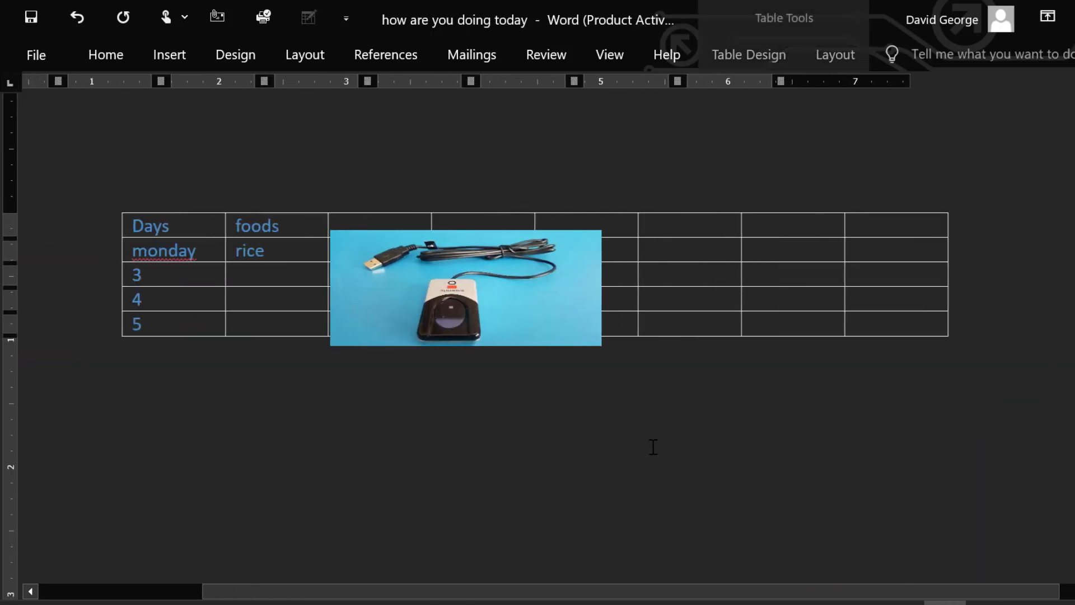
pyautogui.hscroll(-1, 653, 446)
pyautogui.scroll(-1, 653, 447)
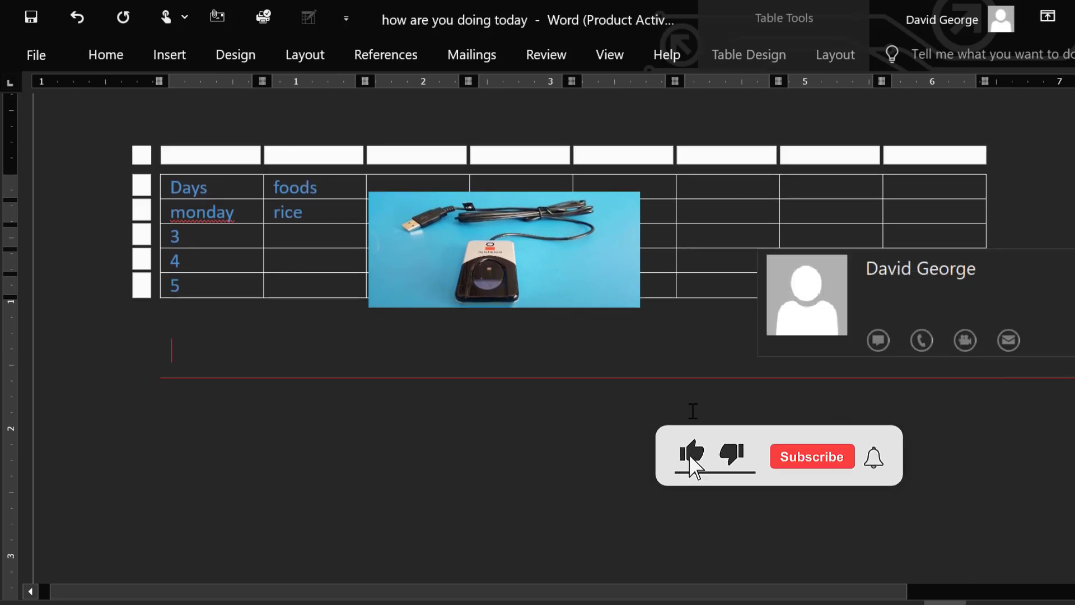
pyautogui.scroll(-3, 431, 354)
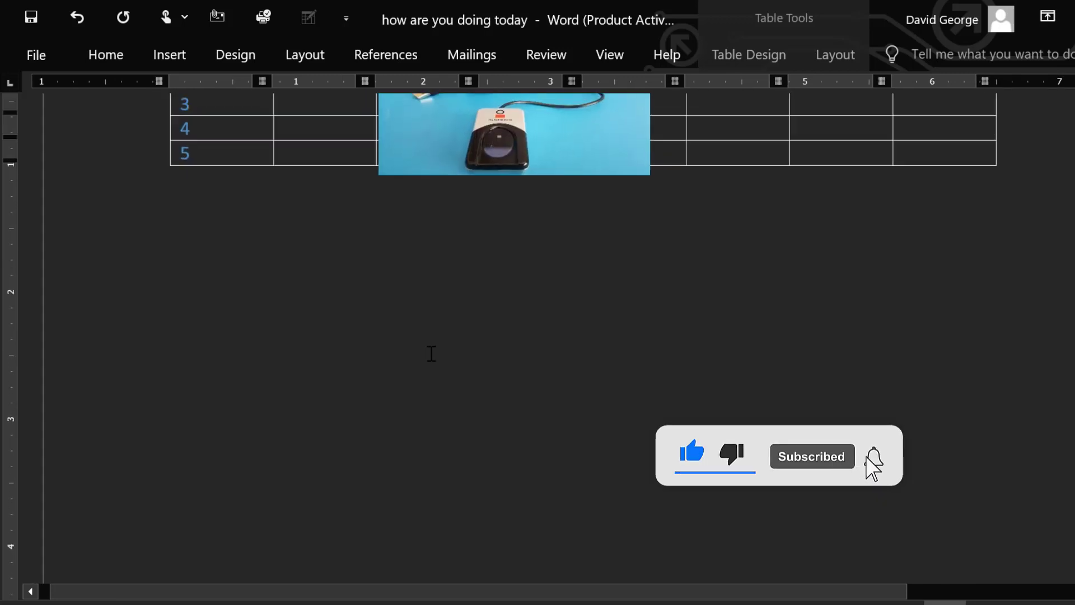
pyautogui.scroll(-2, 431, 354)
pyautogui.hscroll(-1, 431, 353)
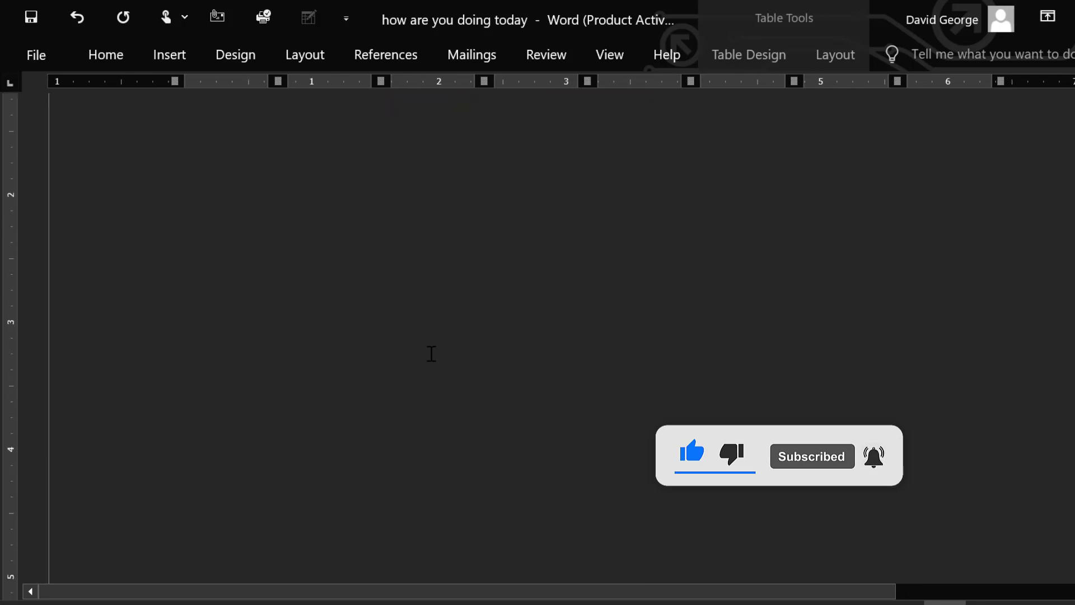
pyautogui.scroll(2, 431, 354)
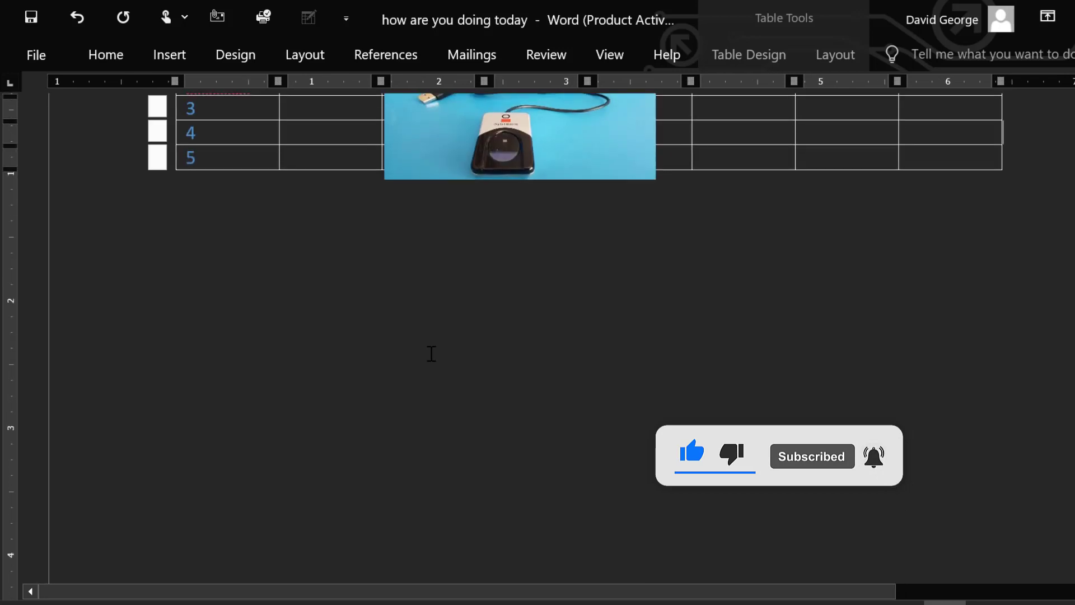
pyautogui.click(193, 50)
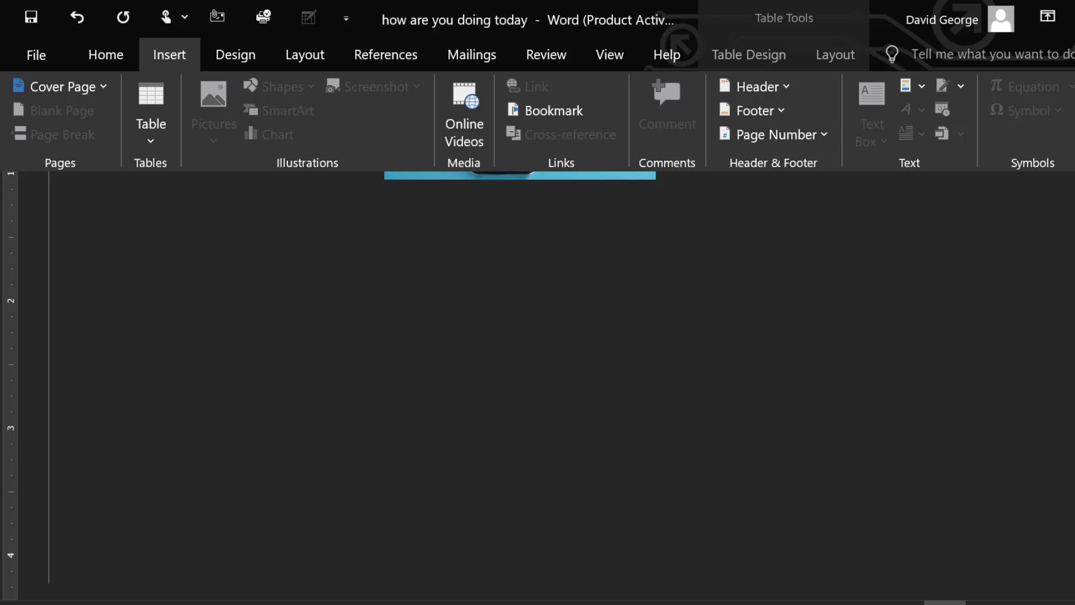
pyautogui.scroll(-6, 365, 475)
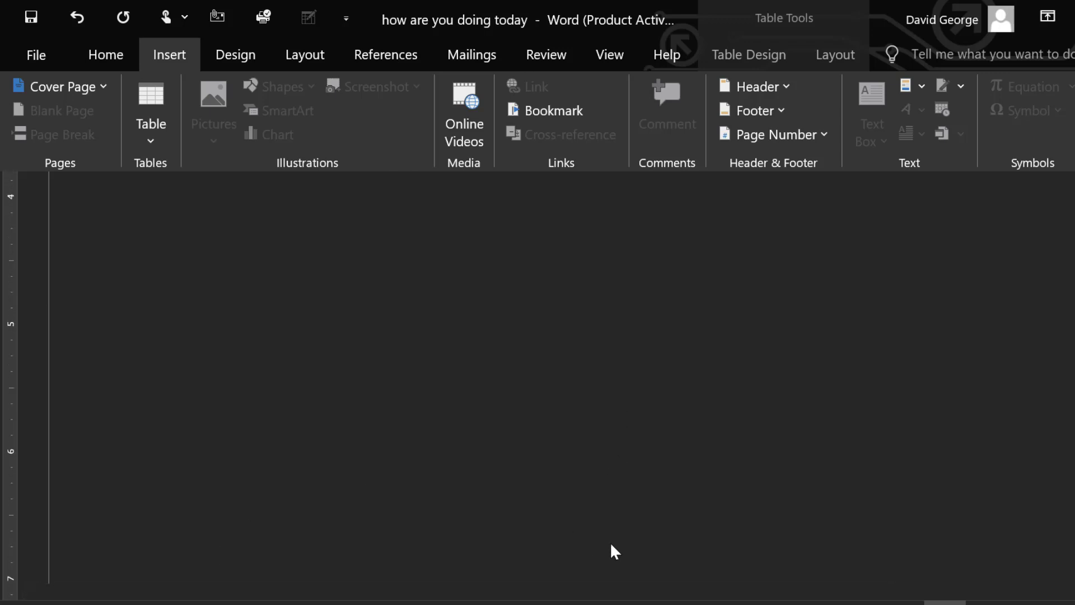
pyautogui.scroll(20, 610, 542)
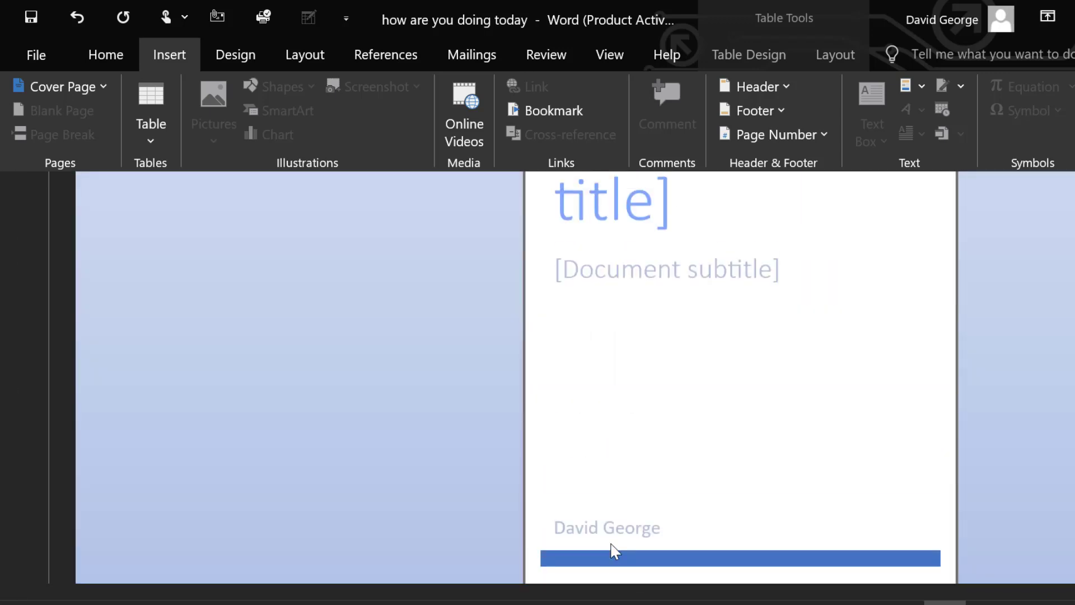
pyautogui.scroll(-4, 611, 544)
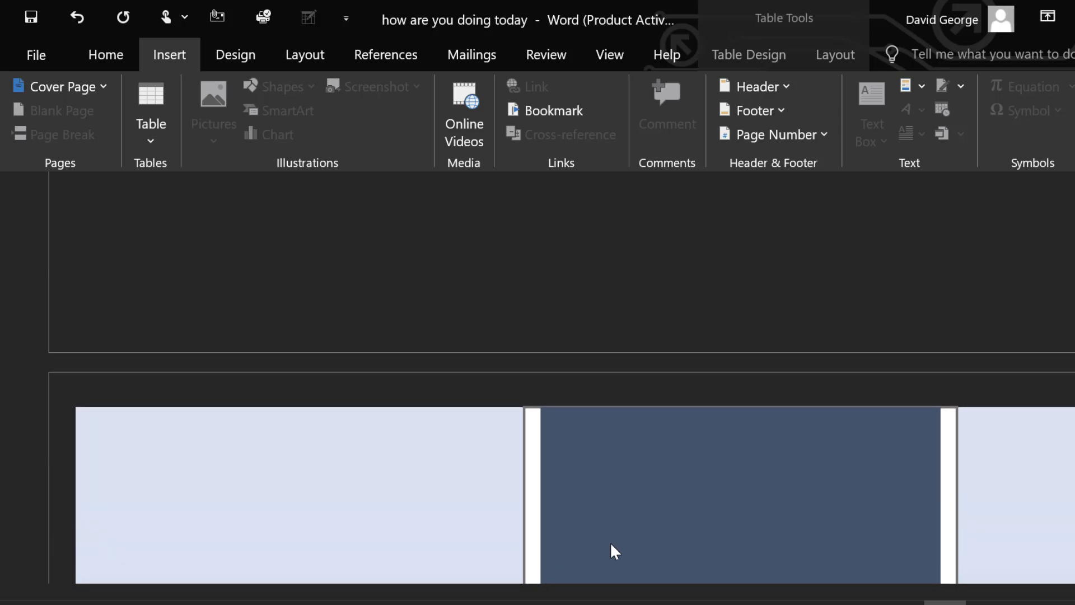
pyautogui.scroll(-3, 610, 542)
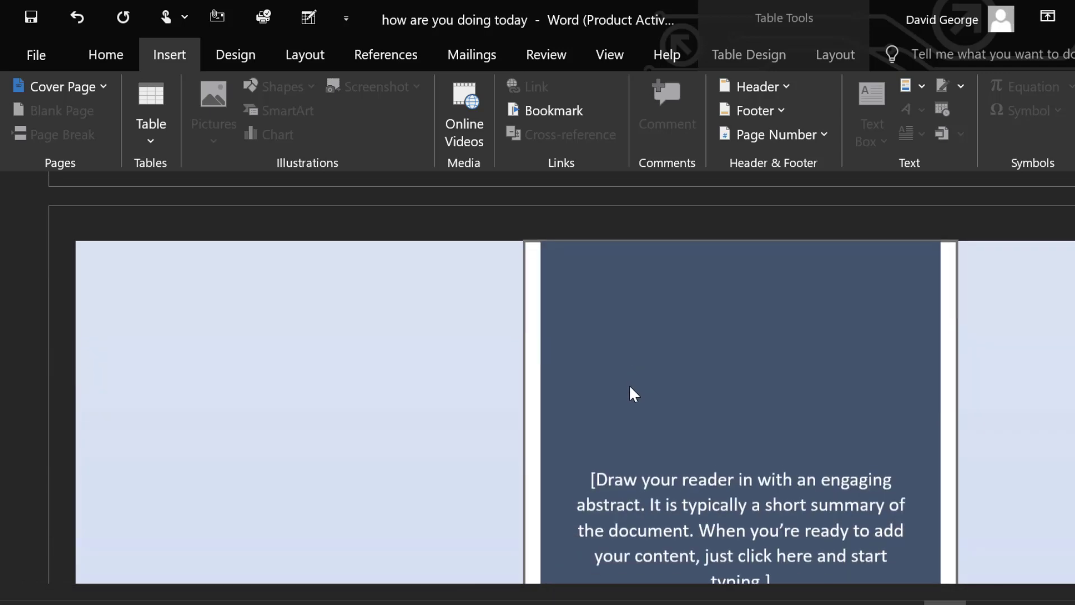
pyautogui.click(786, 134)
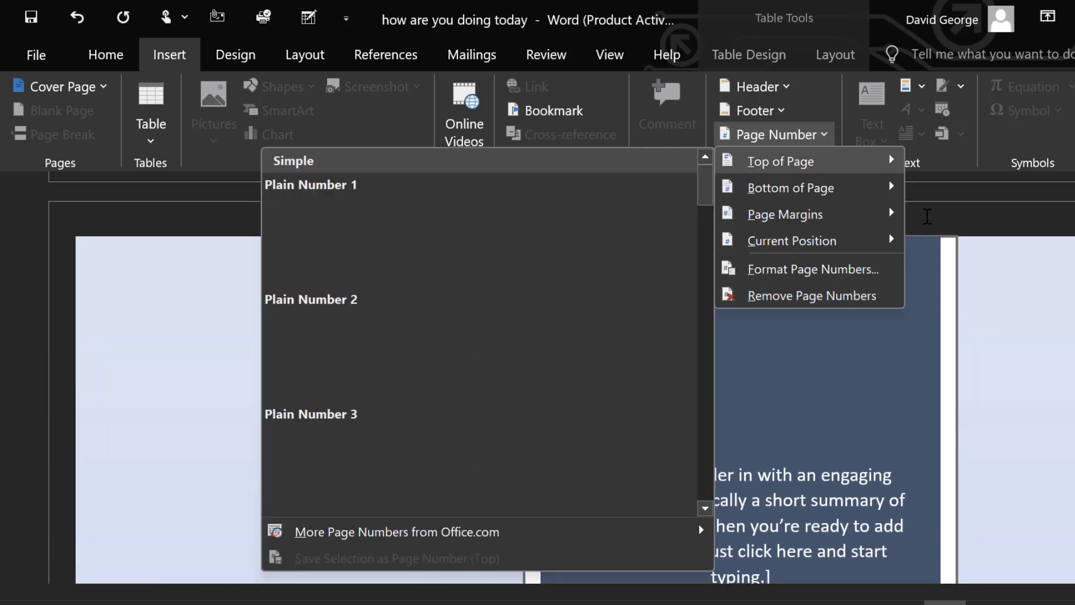
pyautogui.click(627, 386)
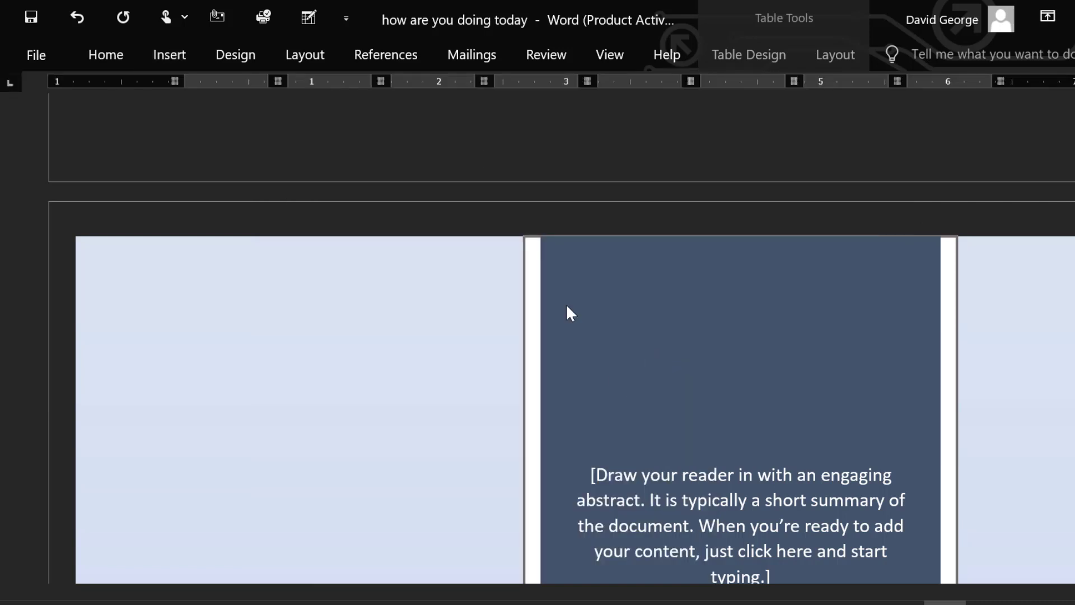
# Insert centred page numbers at the bottom of the pages using the Plain Number 2 style.
pyautogui.click(190, 56)
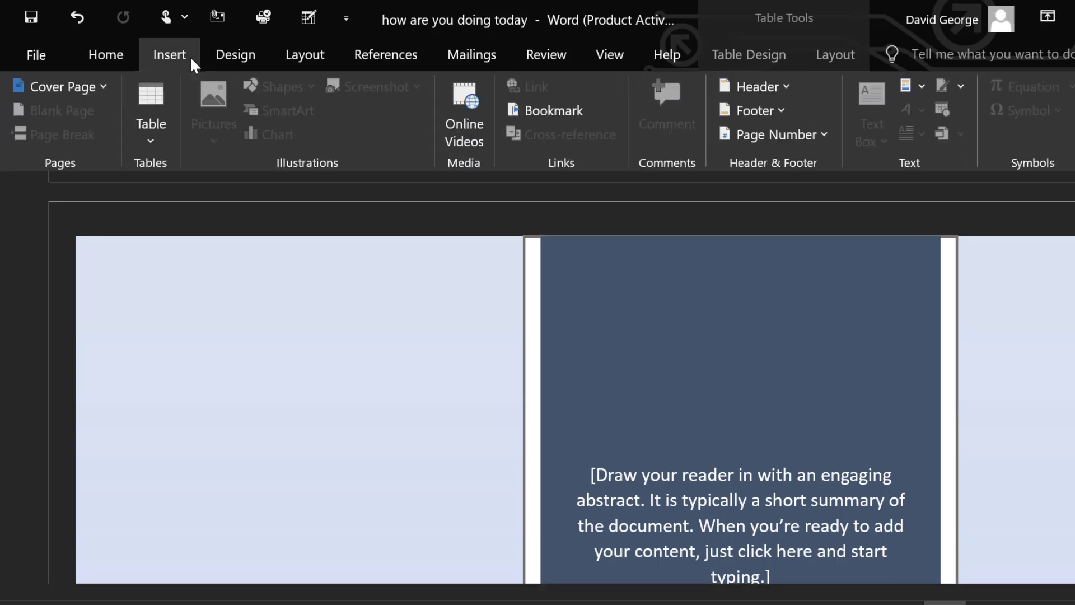
pyautogui.click(814, 139)
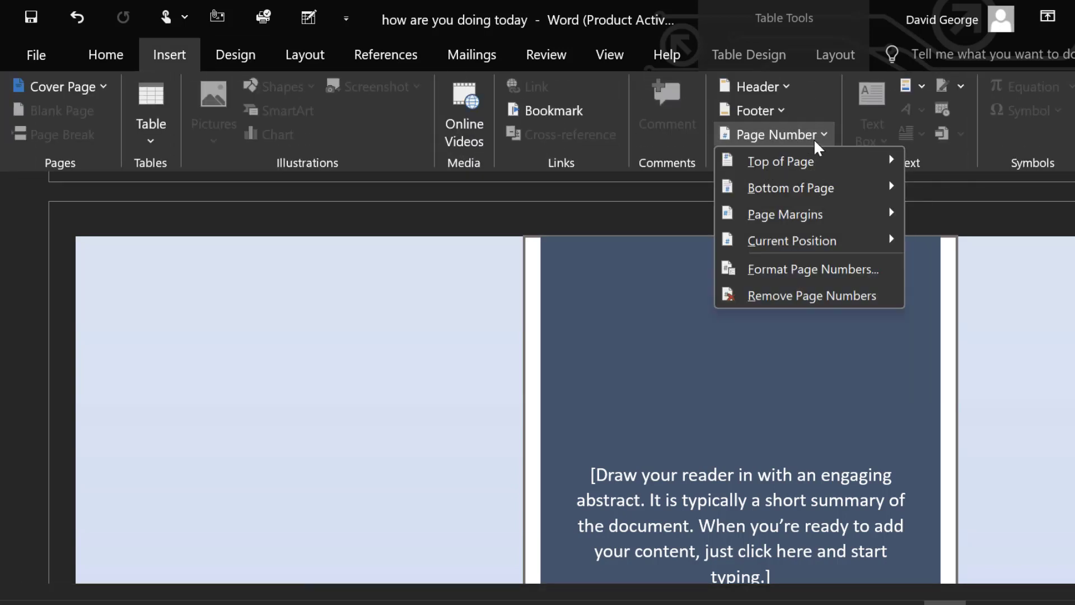
pyautogui.moveTo(813, 212)
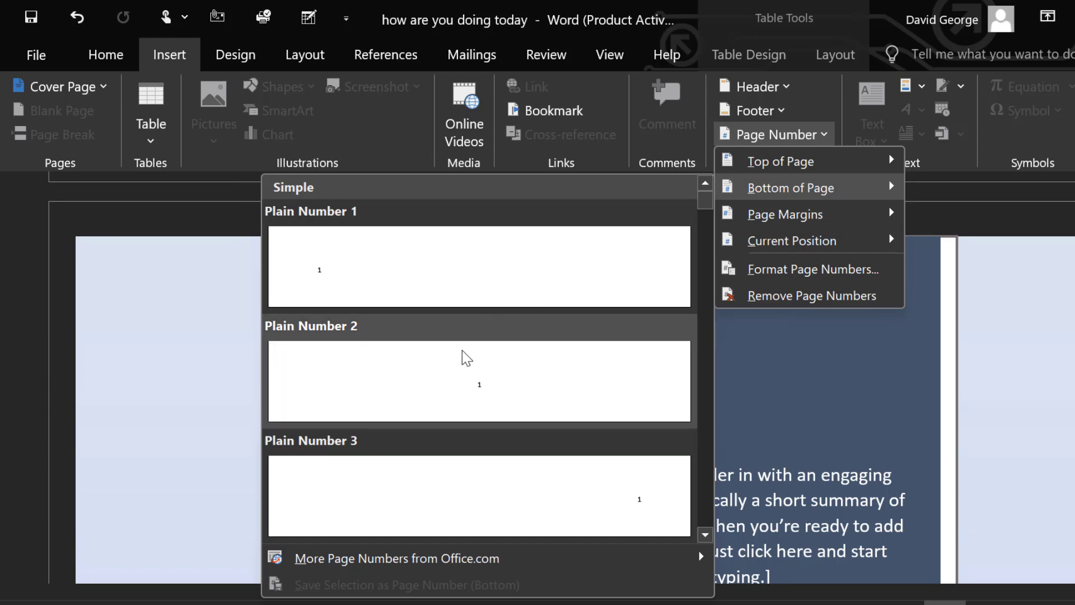
pyautogui.click(415, 391)
# Check the page numbers in the footers throughout the document, from the cover page to the page with the online video.
pyautogui.scroll(10, 442, 426)
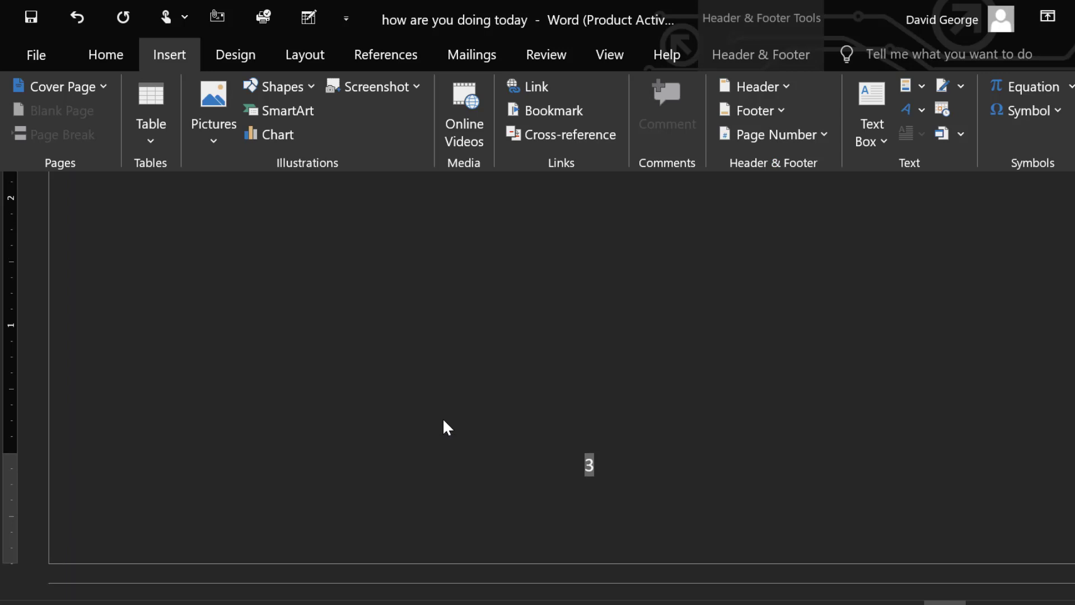
pyautogui.scroll(-5, 443, 421)
pyautogui.scroll(8, 443, 421)
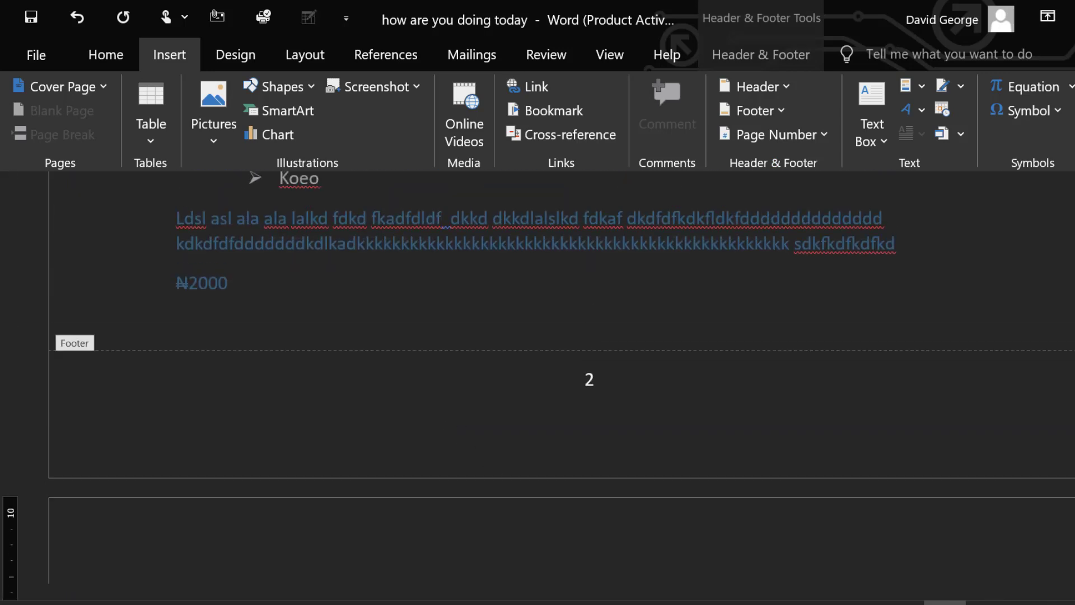
pyautogui.moveTo(1072, 603); pyautogui.dragTo(1064, 604)
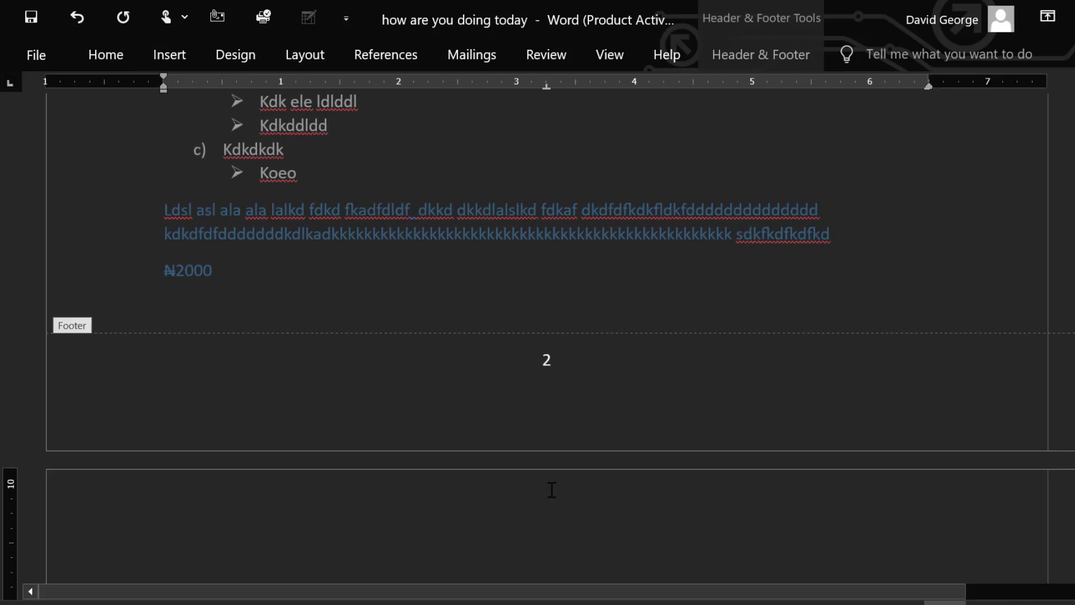
pyautogui.scroll(-3, 504, 376)
pyautogui.scroll(1, 504, 376)
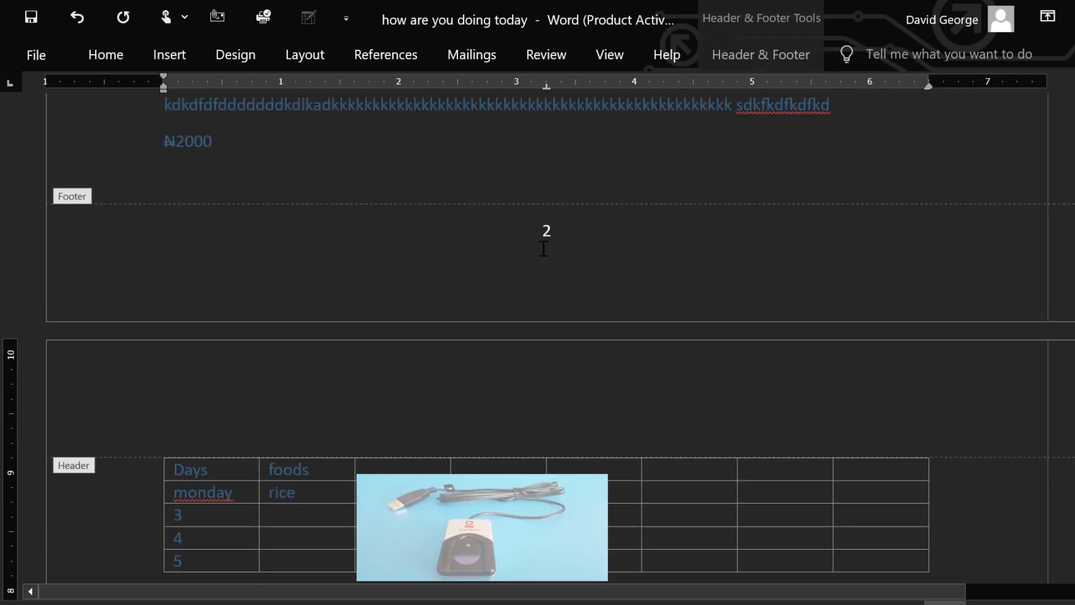
pyautogui.scroll(7, 543, 248)
pyautogui.scroll(-10, 543, 248)
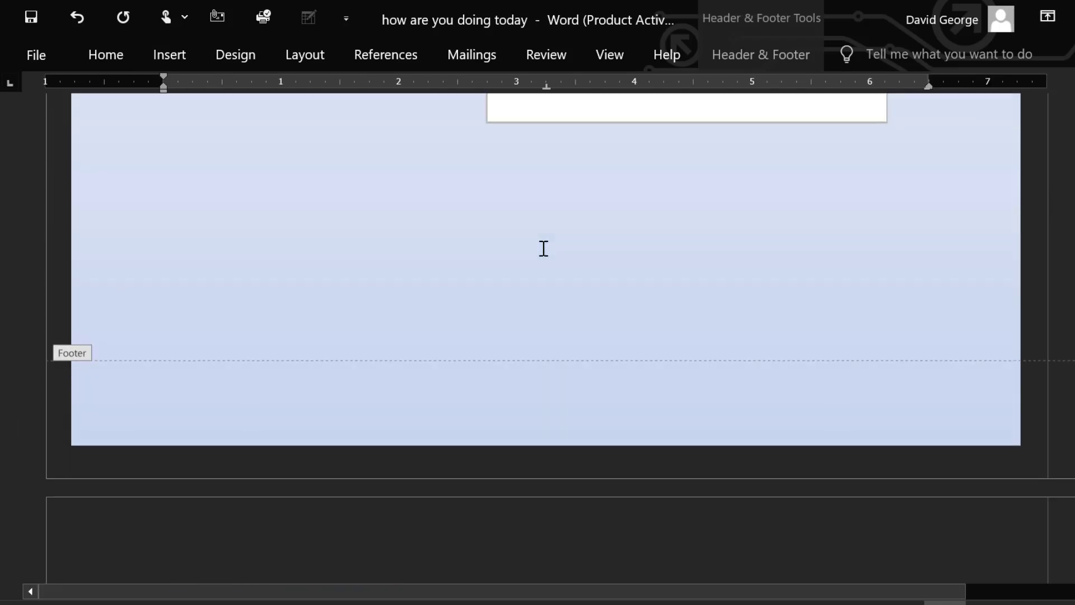
pyautogui.scroll(3, 544, 248)
pyautogui.scroll(3, 543, 248)
pyautogui.scroll(-10, 544, 248)
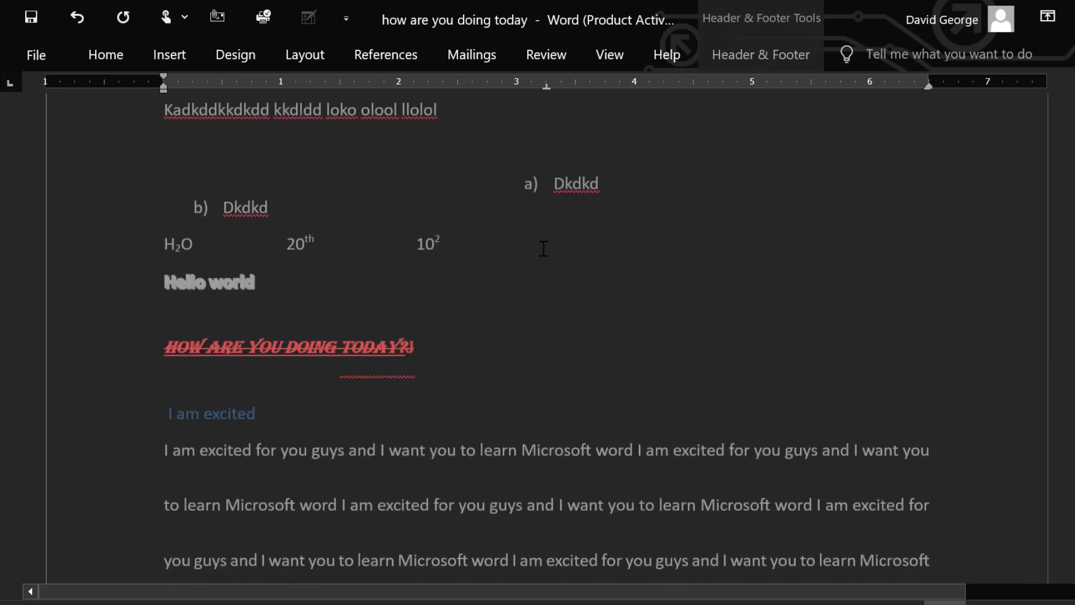
pyautogui.scroll(-15, 543, 248)
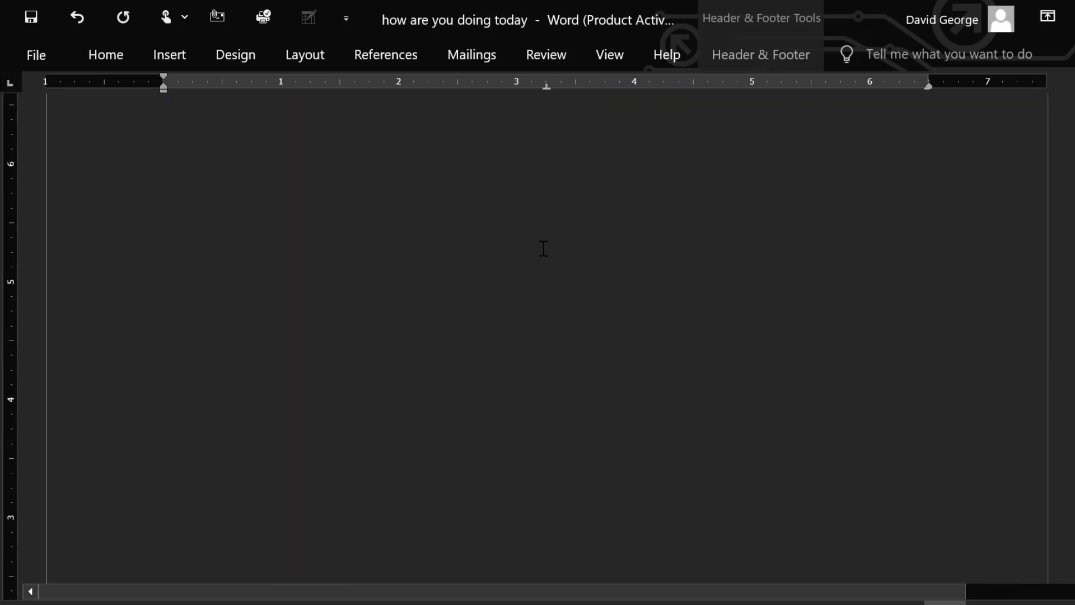
pyautogui.scroll(-12, 543, 248)
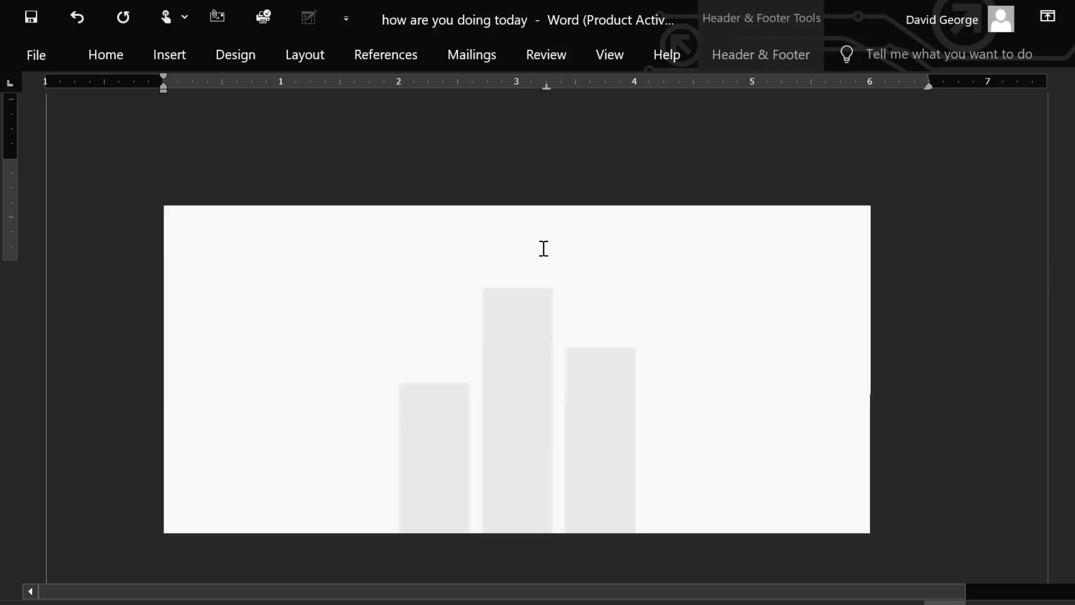
pyautogui.scroll(-12, 543, 248)
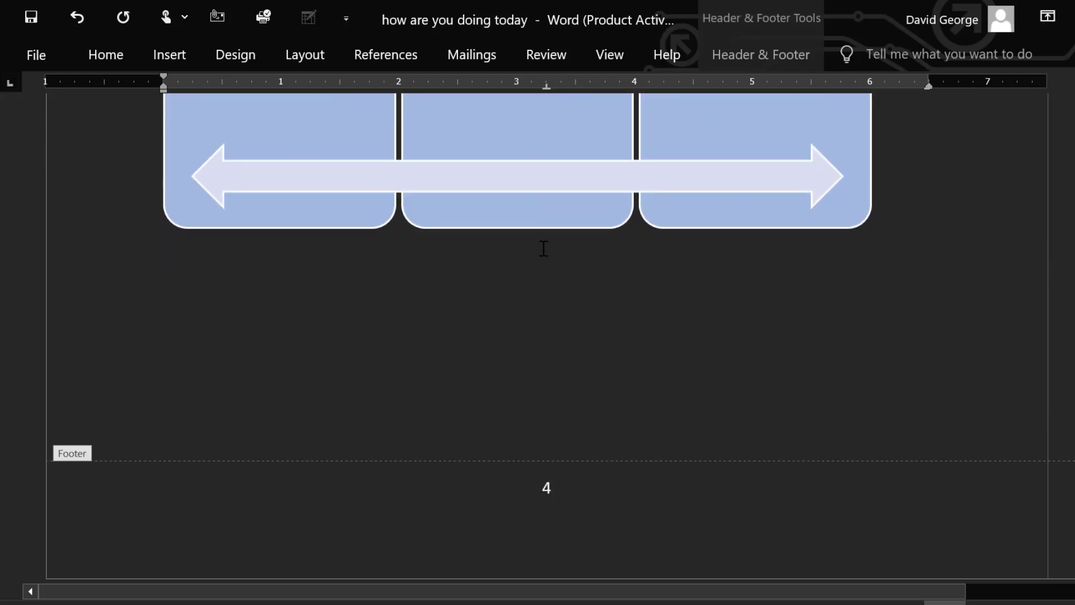
pyautogui.scroll(-6, 543, 248)
pyautogui.scroll(10, 543, 248)
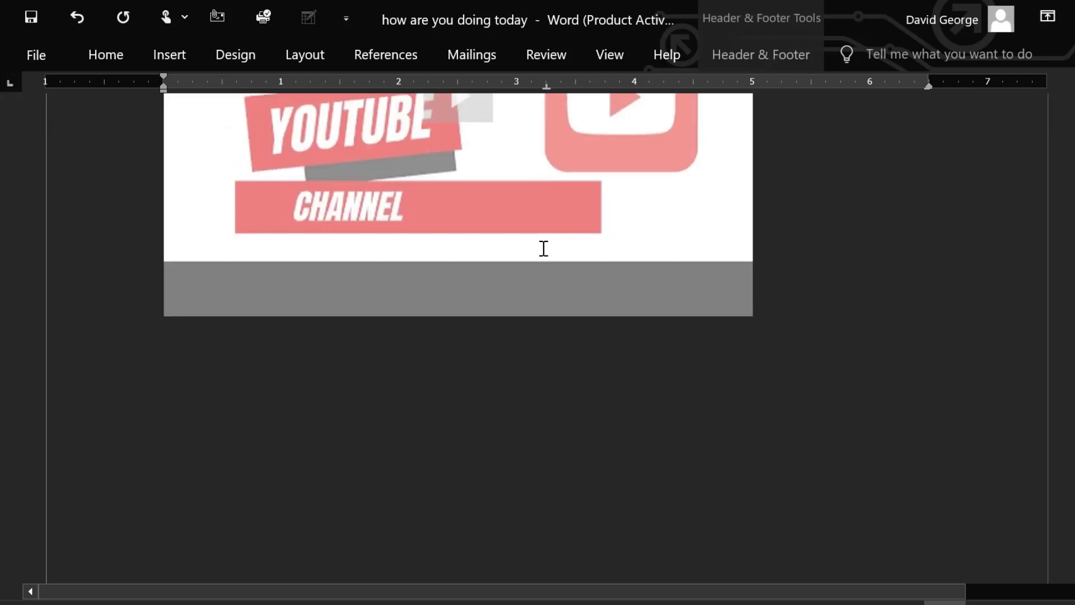
pyautogui.scroll(15, 543, 248)
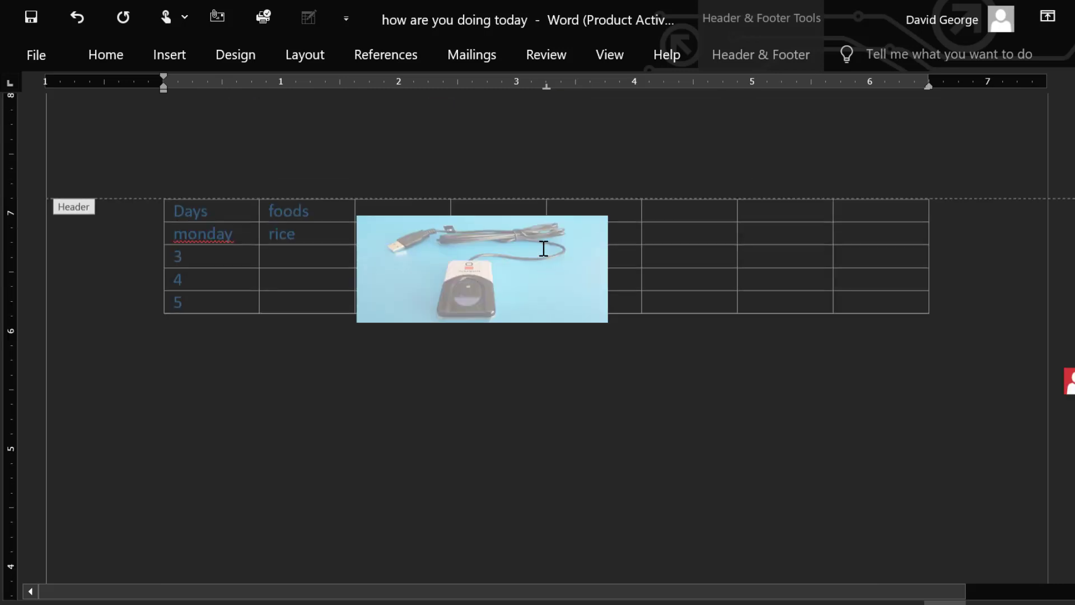
# Insert a built-in Simple Text Box into the page footer.
pyautogui.click(149, 63)
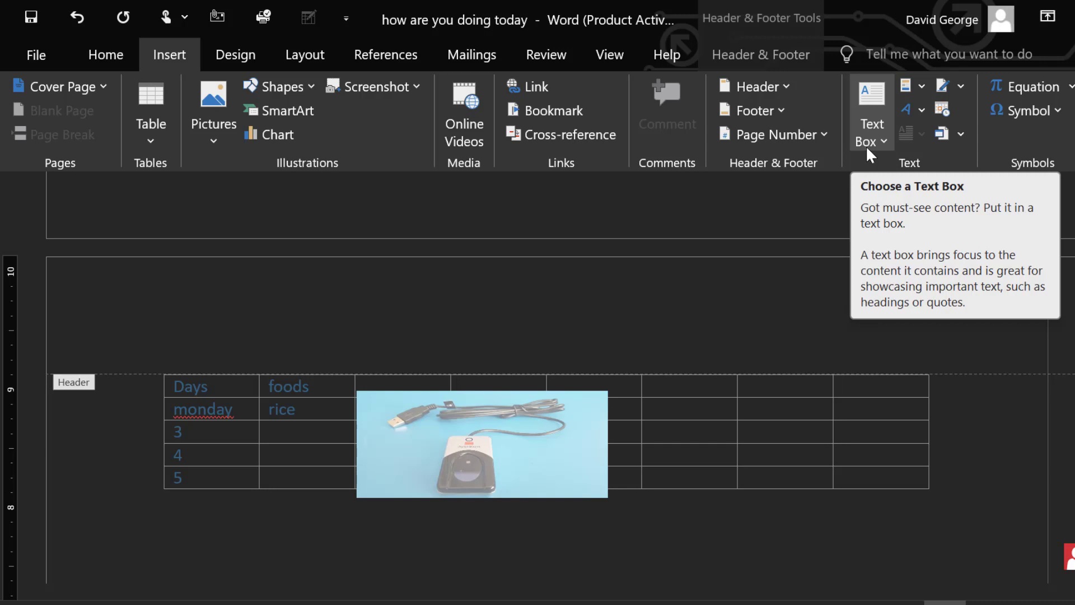
pyautogui.click(866, 102)
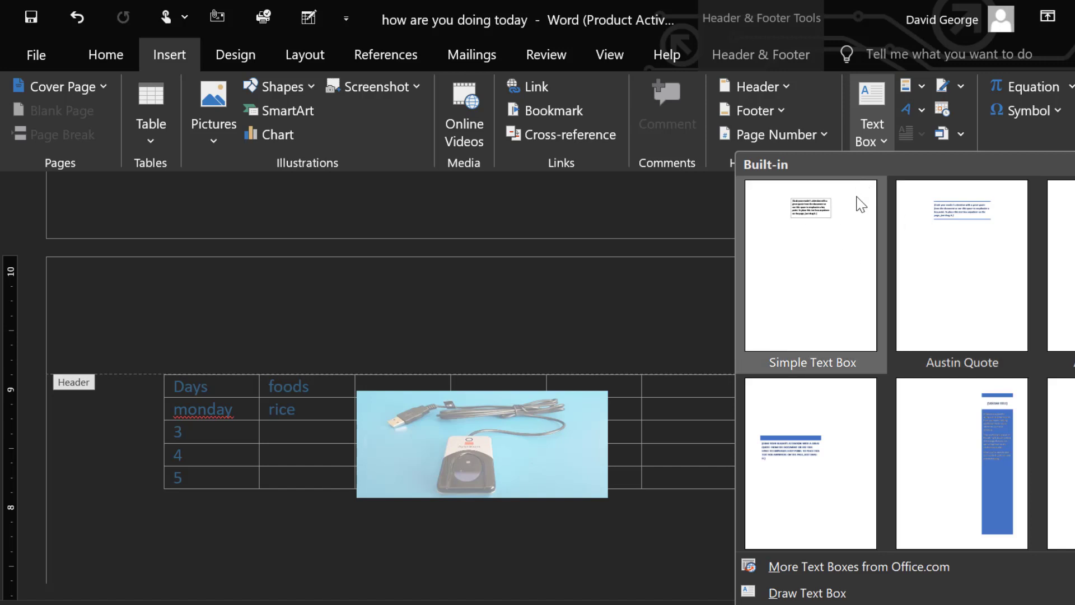
pyautogui.click(880, 100)
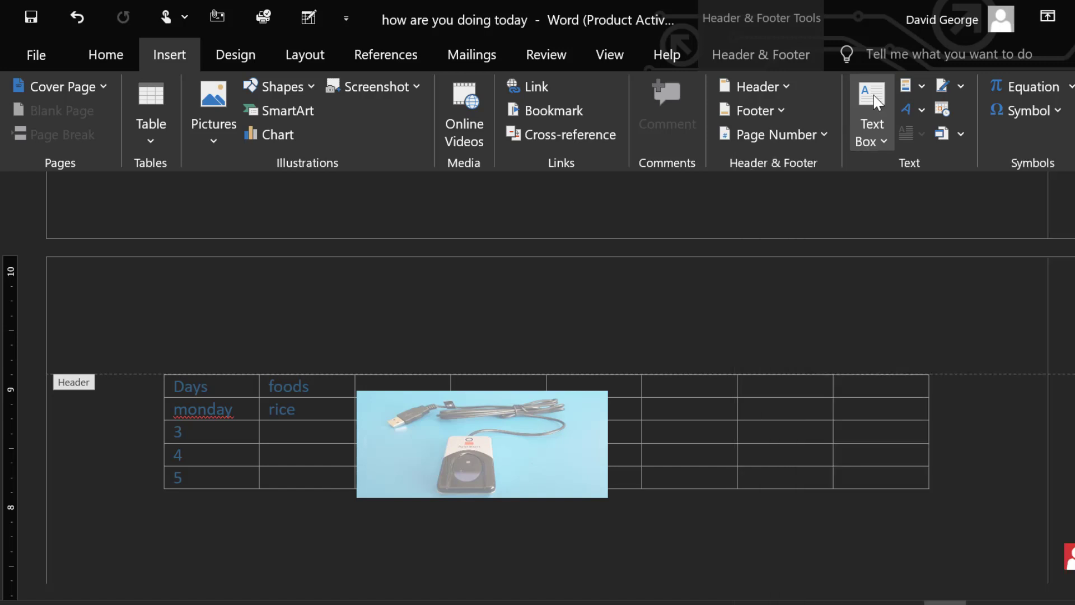
pyautogui.click(873, 112)
pyautogui.click(881, 102)
pyautogui.click(866, 115)
pyautogui.scroll(-2, 708, 233)
pyautogui.click(820, 240)
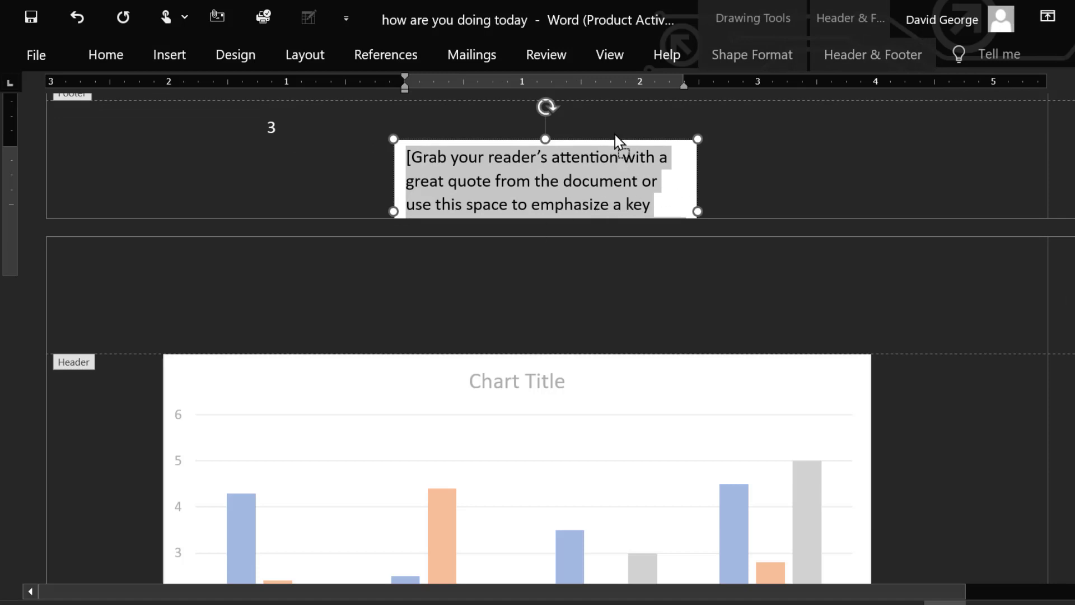
# Replace the text box's placeholder with "Hello world my name is" followed by the person's first name.
pyautogui.moveTo(614, 139); pyautogui.dragTo(651, 182)
pyautogui.press('BackSpace')
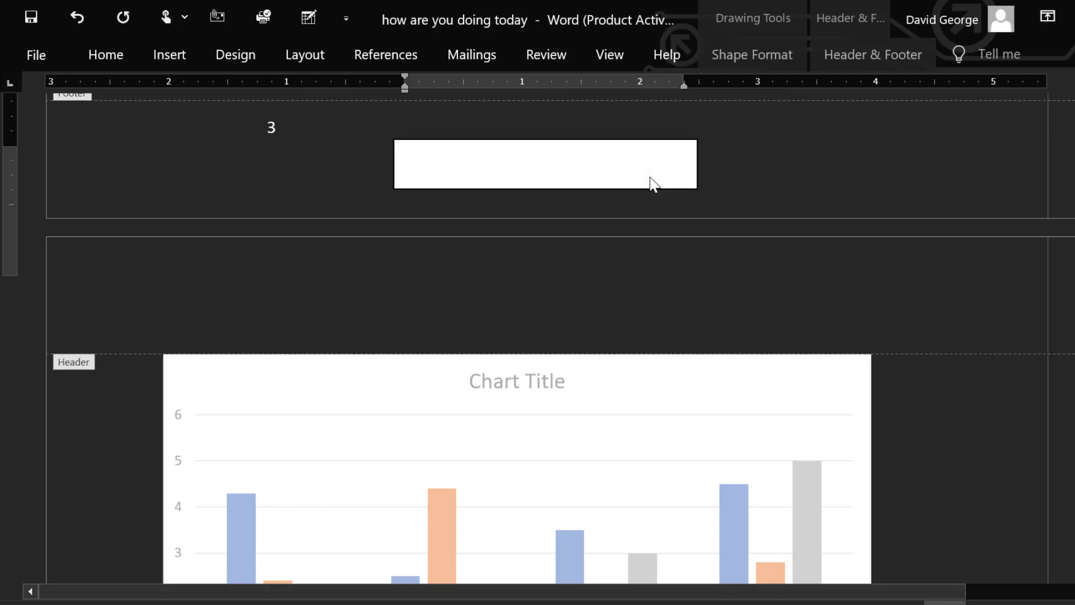
pyautogui.write('helo')
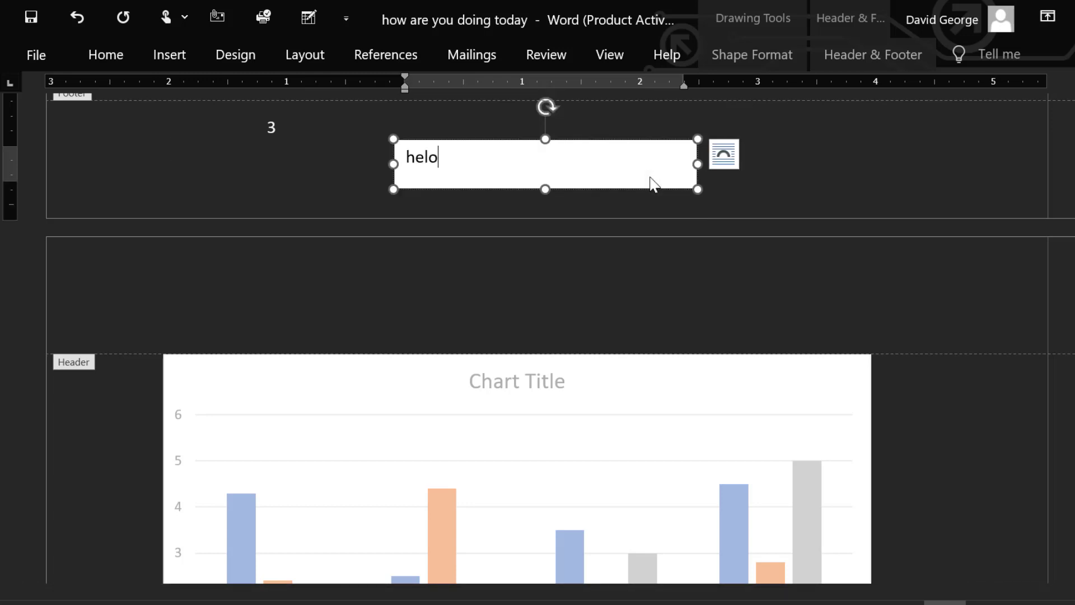
pyautogui.write('lo world m')
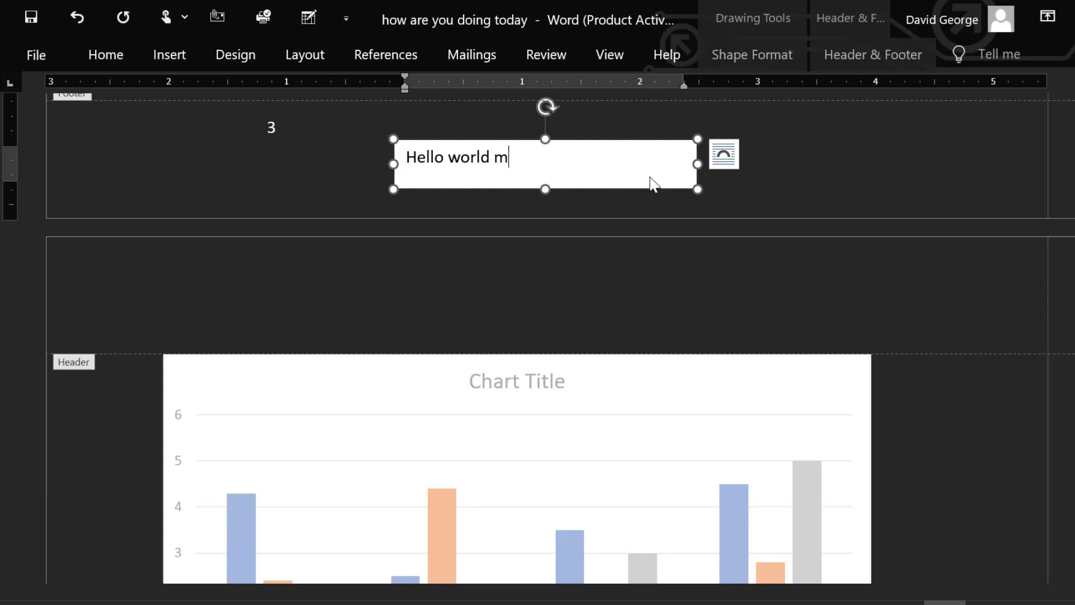
pyautogui.write('y neame')
pyautogui.write('me is')
pyautogui.write(' George')
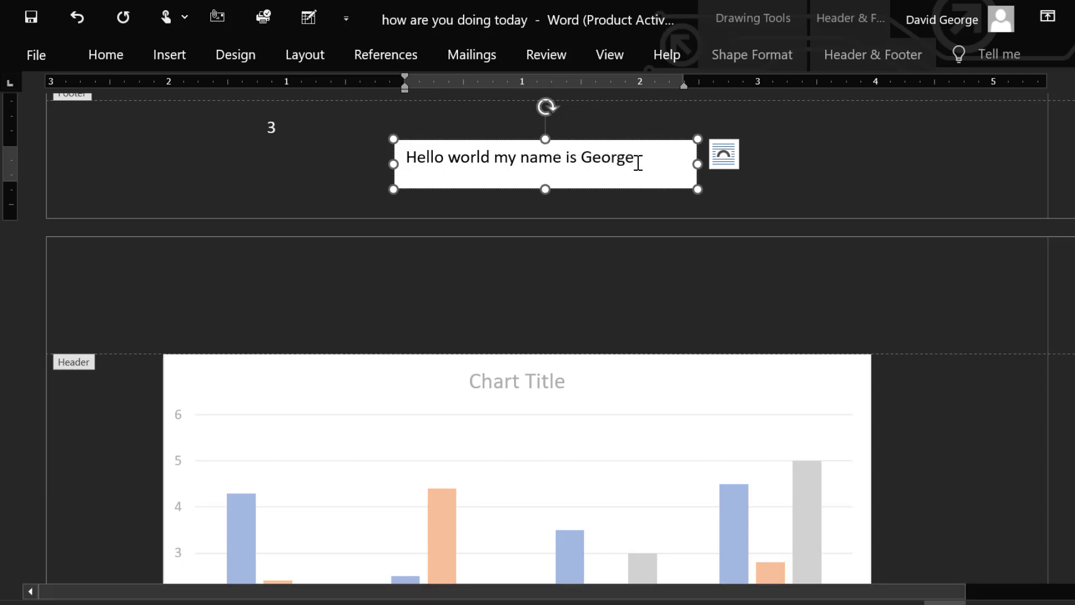
# Shrink the footer text box to about 0.29" high to fit its single line, and view its layout options.
pyautogui.moveTo(544, 189); pyautogui.dragTo(544, 174)
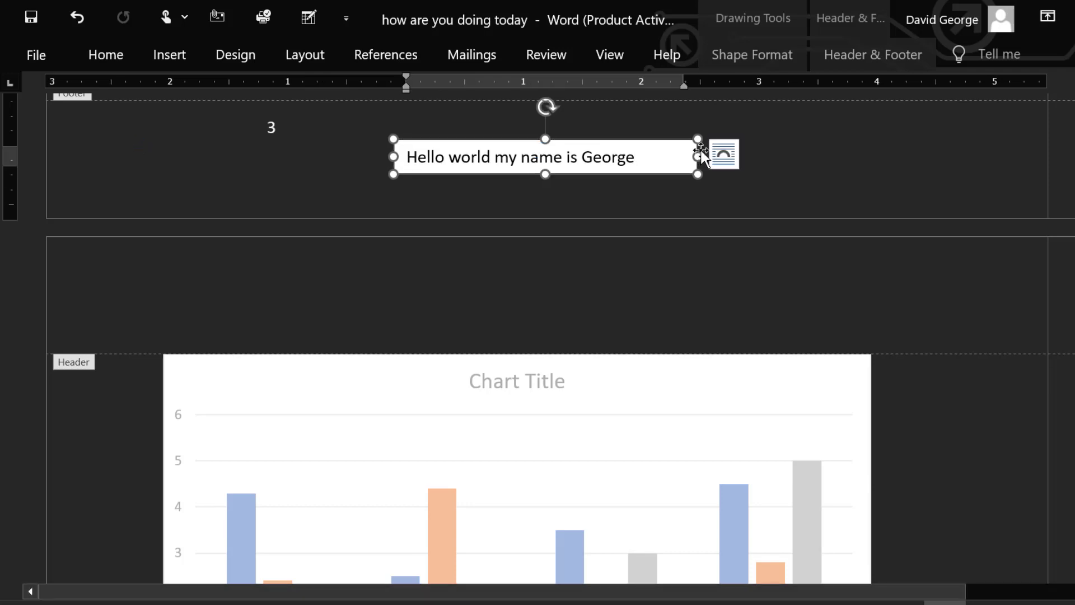
pyautogui.click(722, 158)
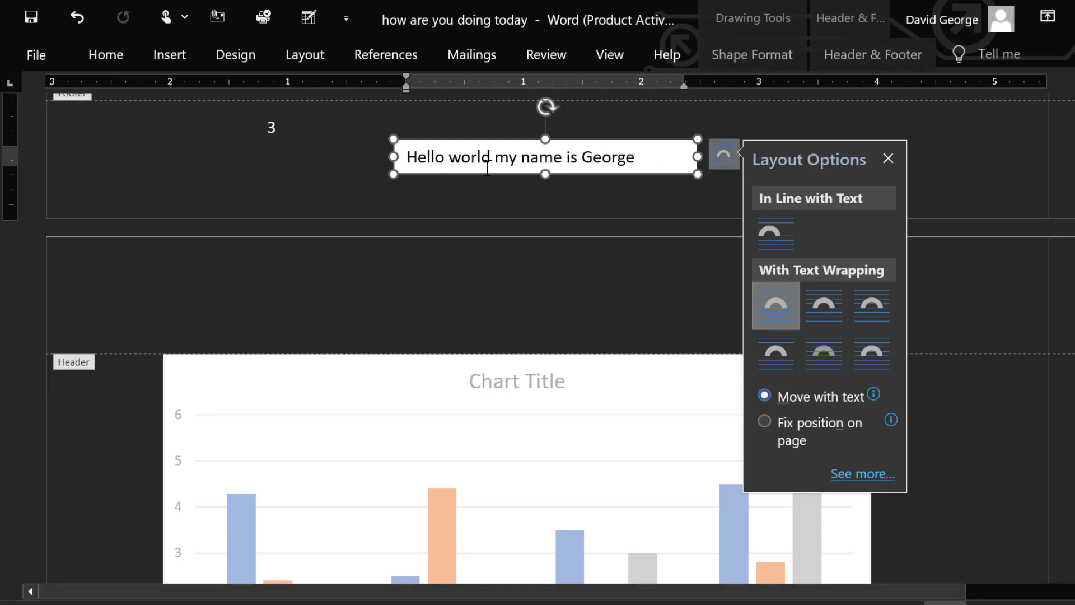
pyautogui.click(603, 156)
pyautogui.click(633, 208)
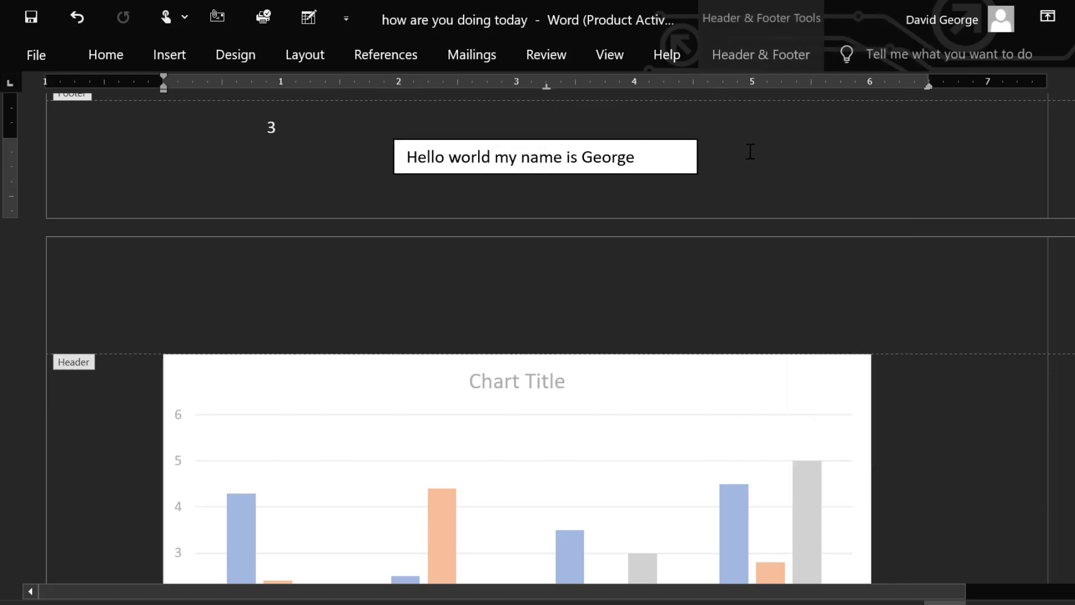
# Move the text box up out of the footer area so it sits above the page number.
pyautogui.click(698, 162)
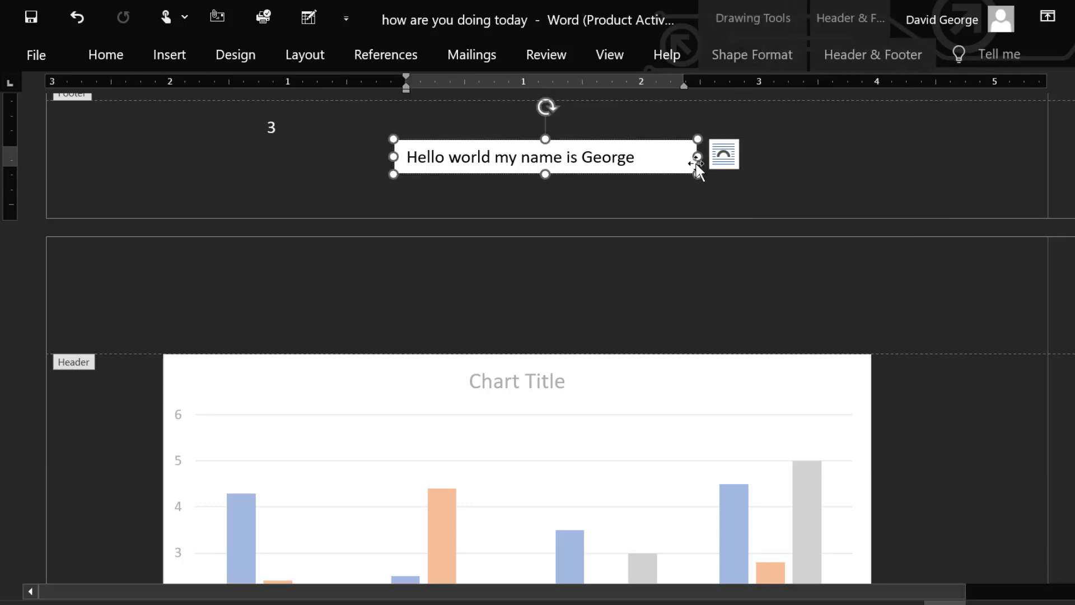
pyautogui.moveTo(697, 168); pyautogui.dragTo(658, 80)
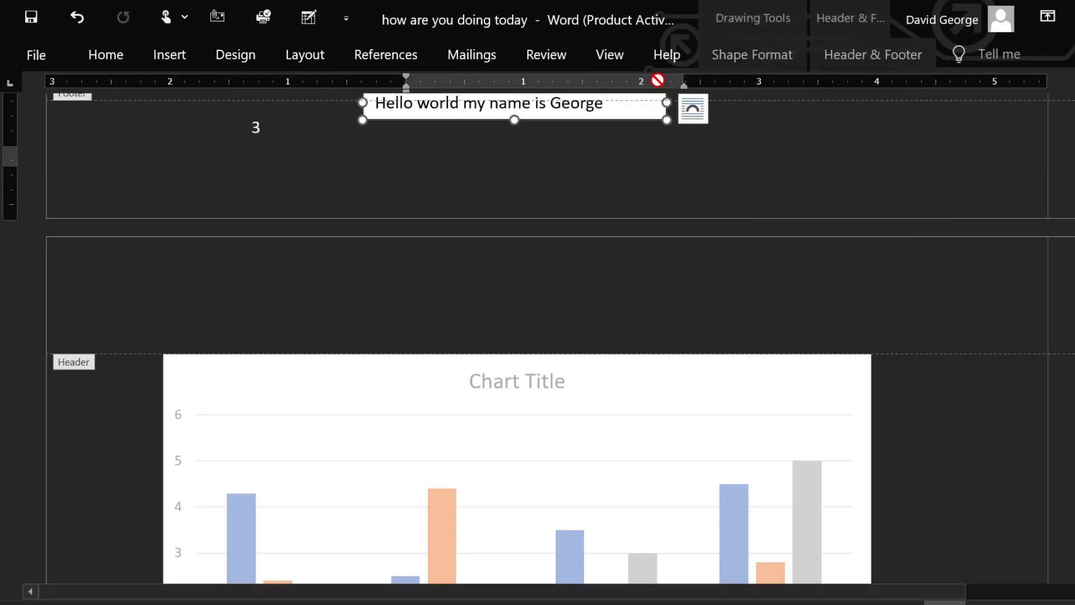
pyautogui.scroll(3, 636, 190)
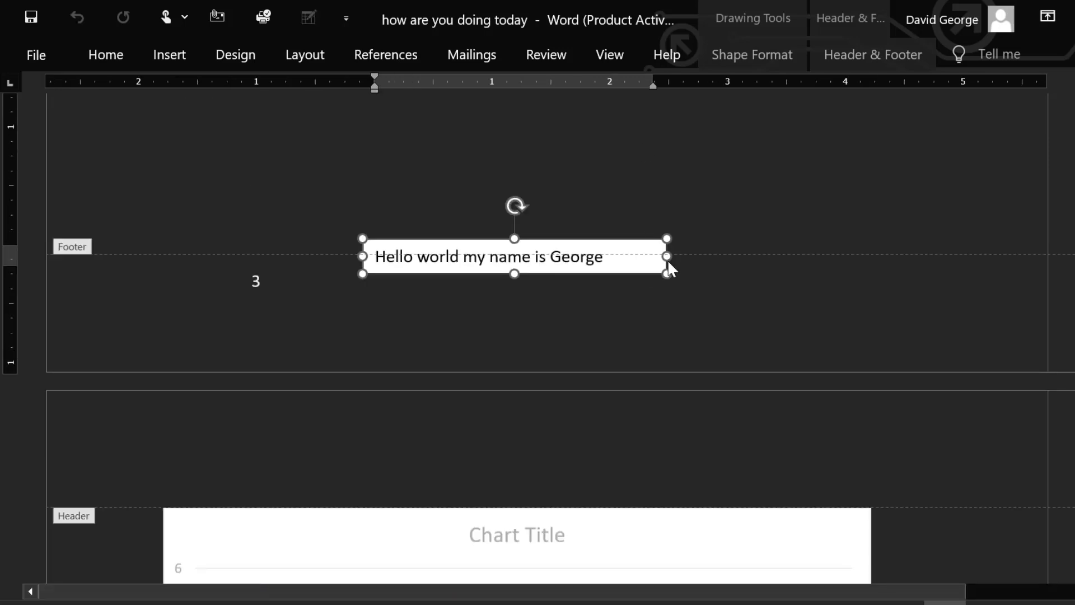
pyautogui.moveTo(623, 275); pyautogui.dragTo(623, 163)
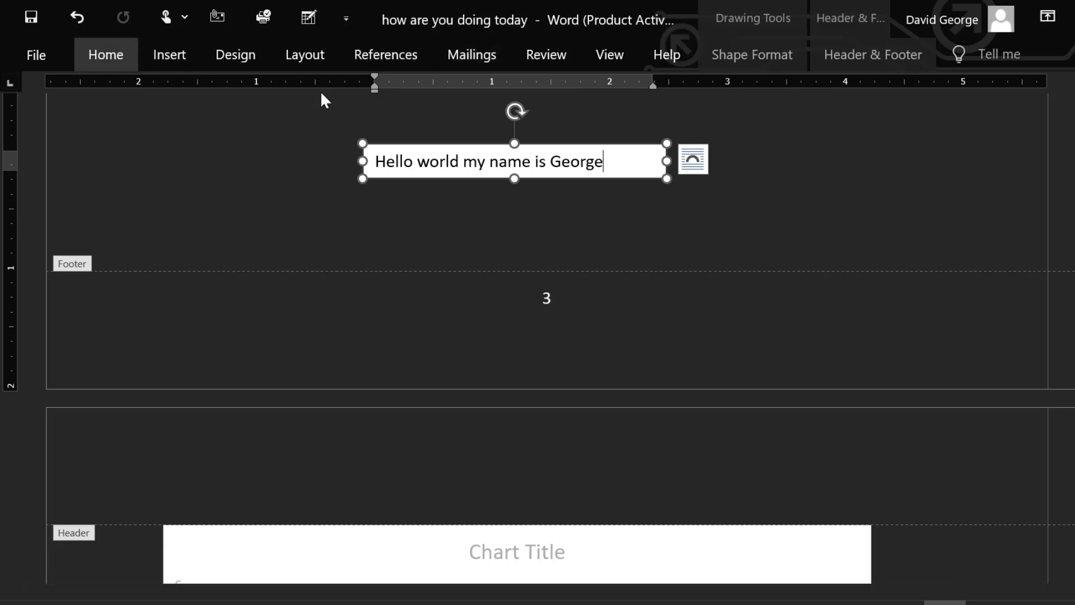
# Fill the text box above the footer with the orange theme colour.
pyautogui.hotkey('ctrl', 'F1')
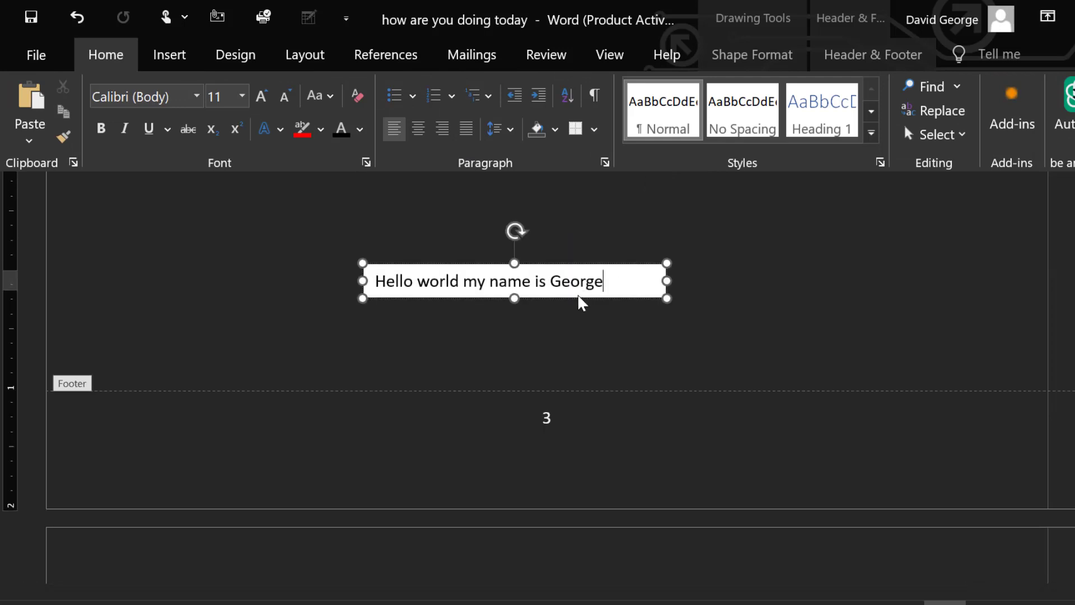
pyautogui.click(748, 56)
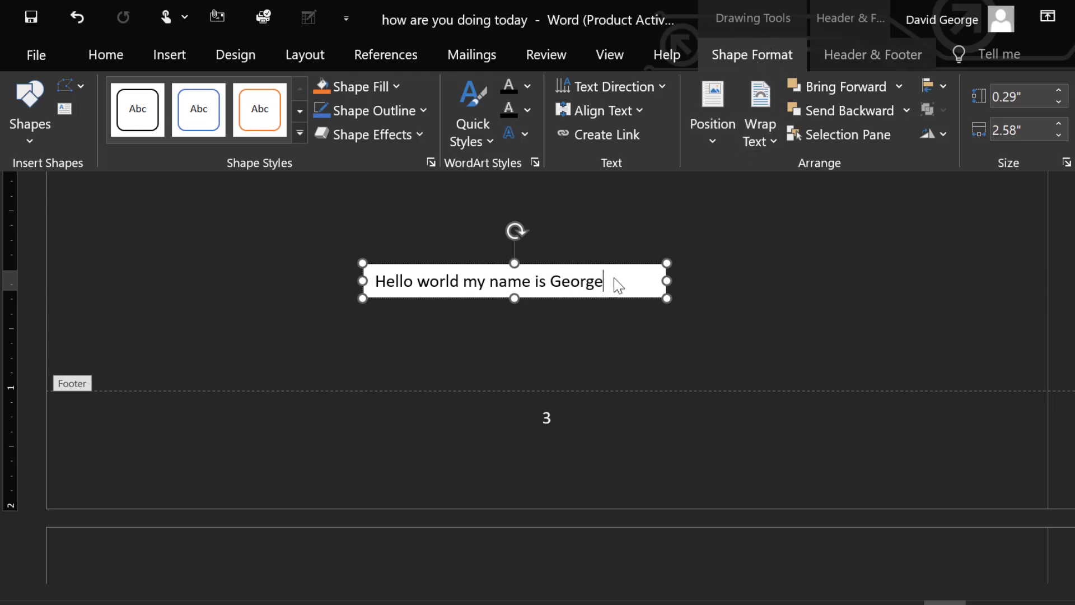
pyautogui.click(362, 89)
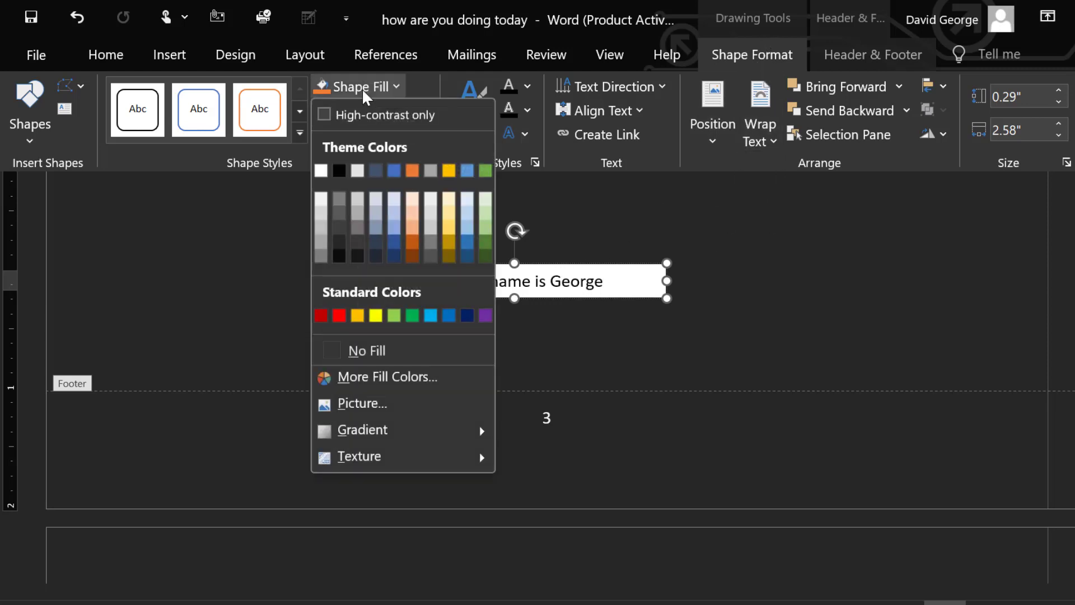
pyautogui.click(413, 170)
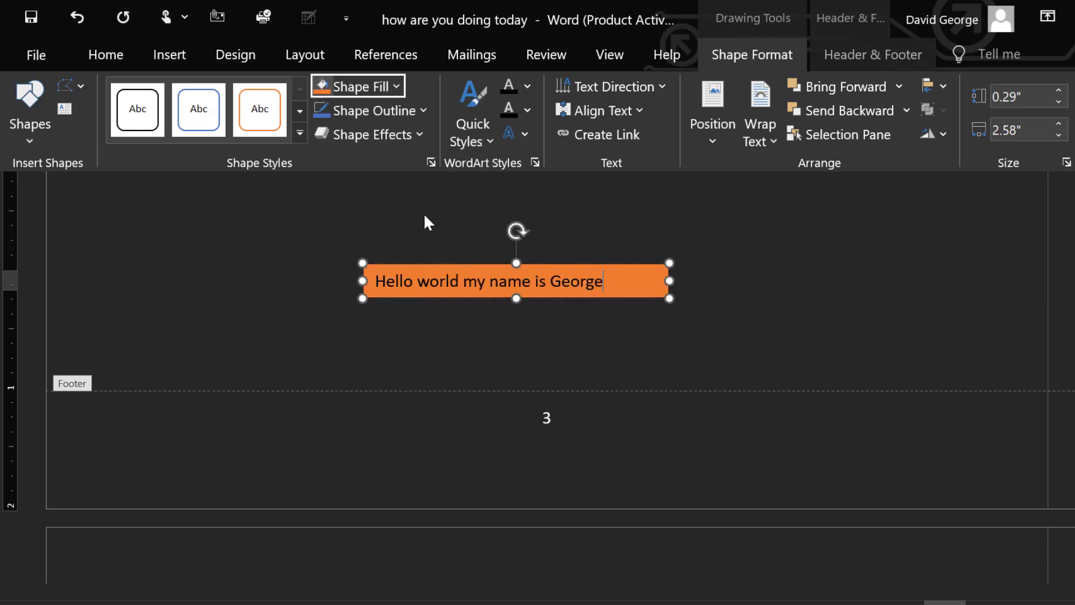
pyautogui.click(441, 281)
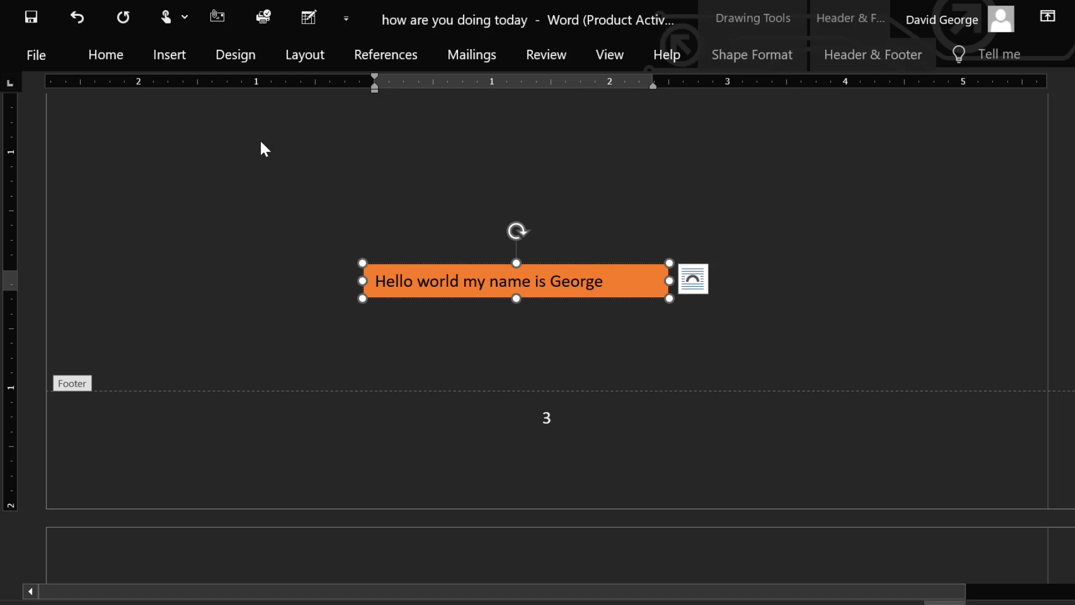
# Leave footer editing and place the insertion point in the blank area below the days and foods table.
pyautogui.click(178, 55)
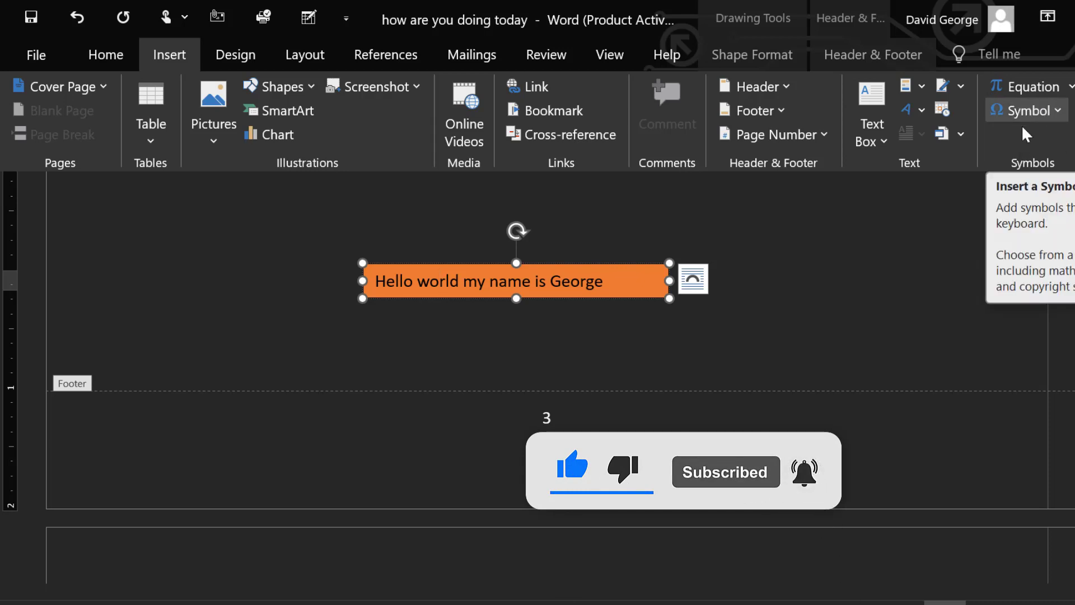
pyautogui.scroll(5, 968, 249)
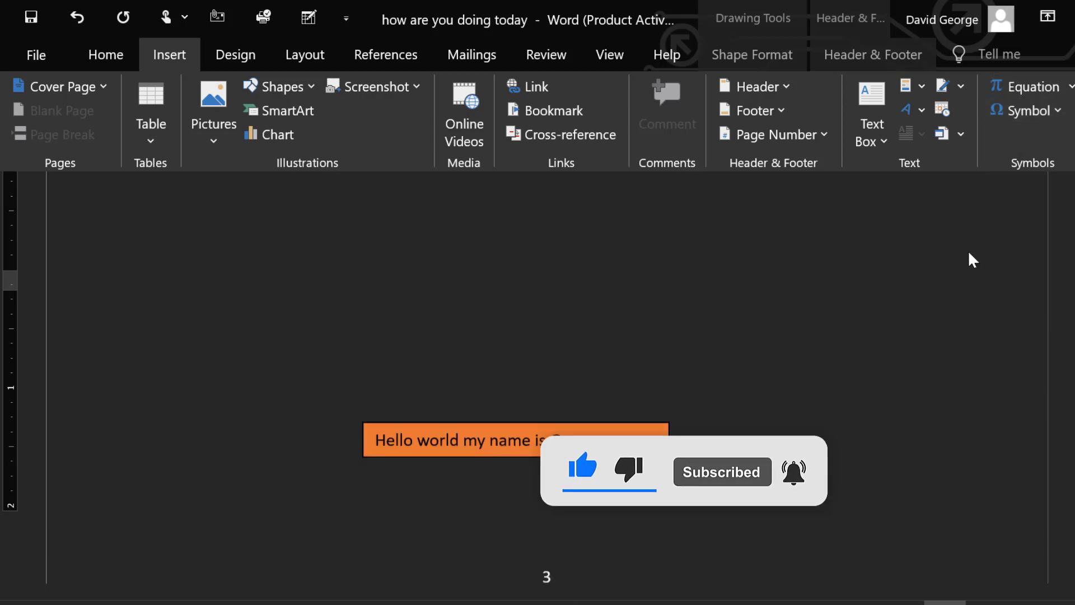
pyautogui.scroll(5, 490, 329)
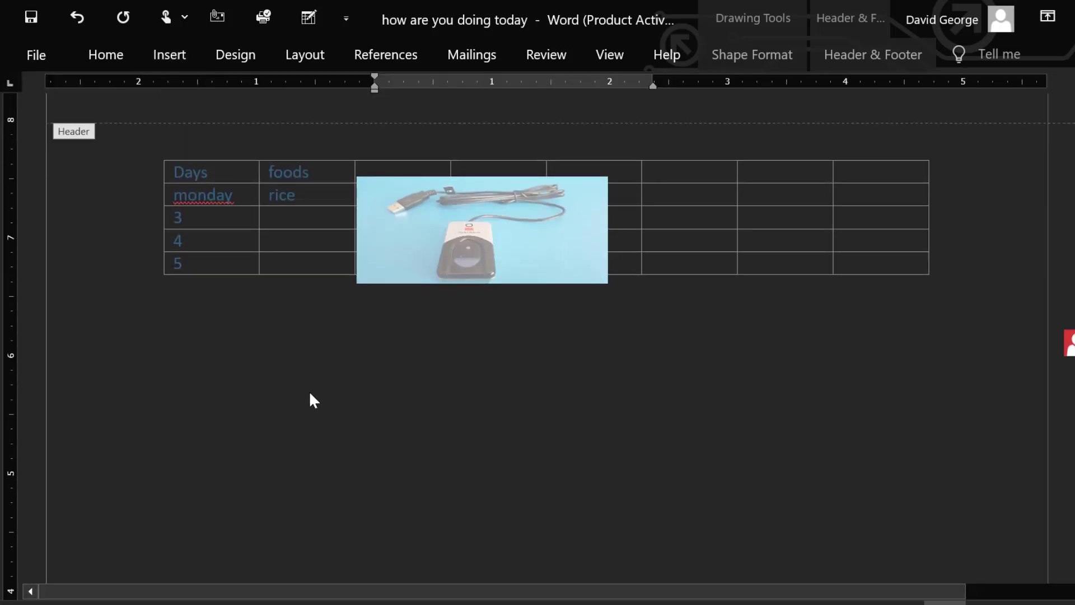
pyautogui.doubleClick(235, 369)
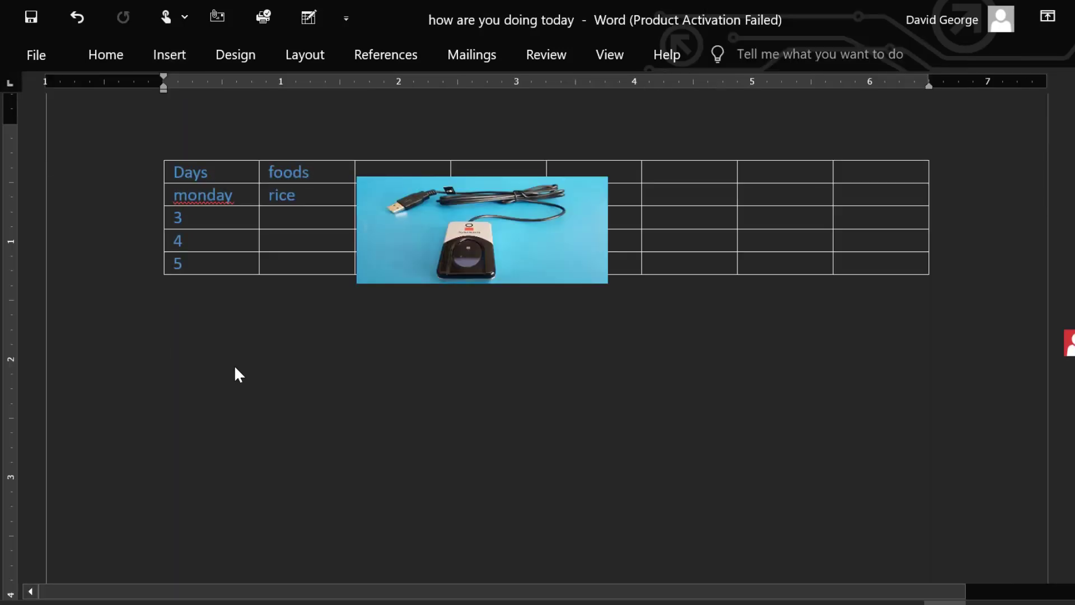
pyautogui.doubleClick(183, 354)
pyautogui.click(182, 354)
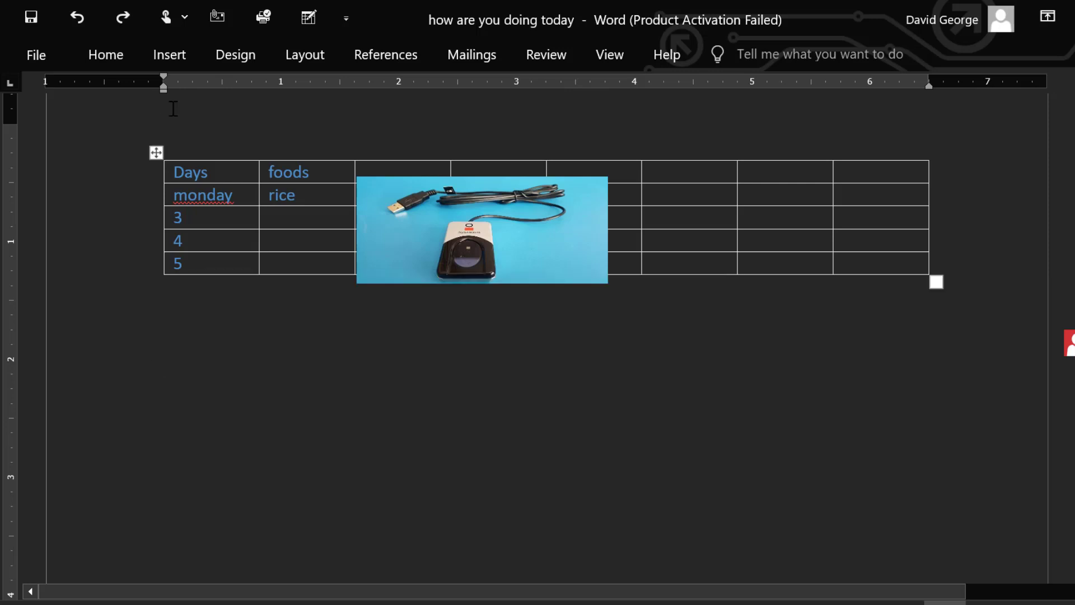
# Enter the fraction 3/5 as plain text below the table and delete it.
pyautogui.click(167, 50)
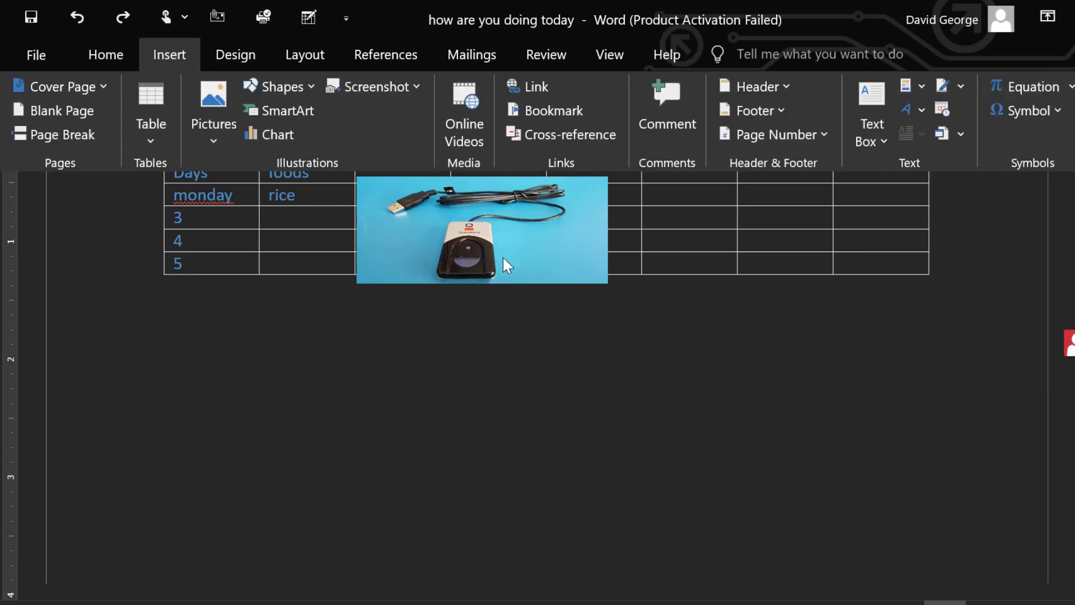
pyautogui.write('3')
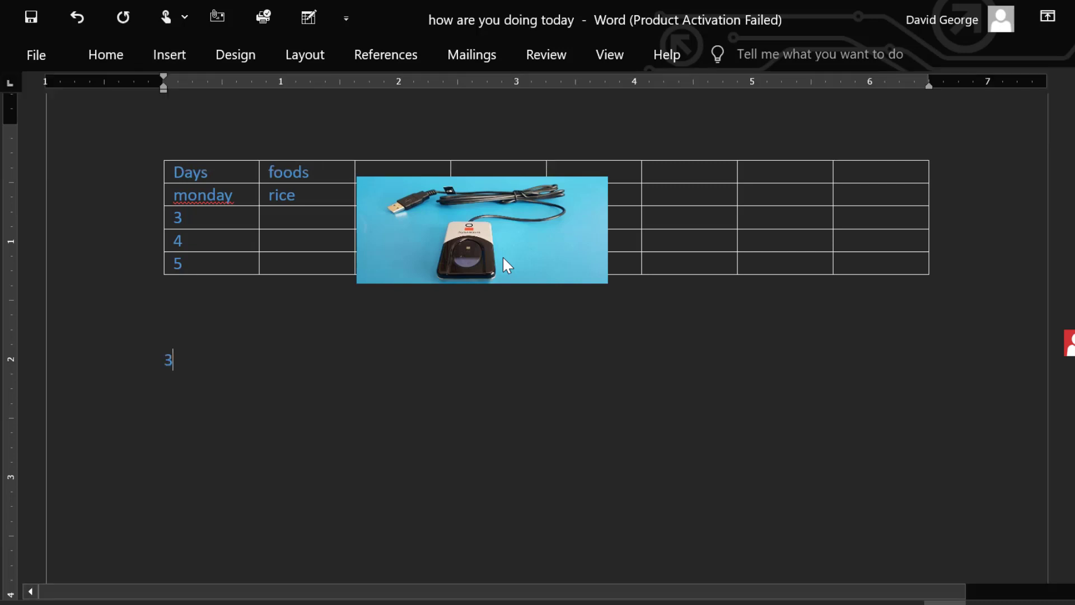
pyautogui.write('/')
pyautogui.write('5')
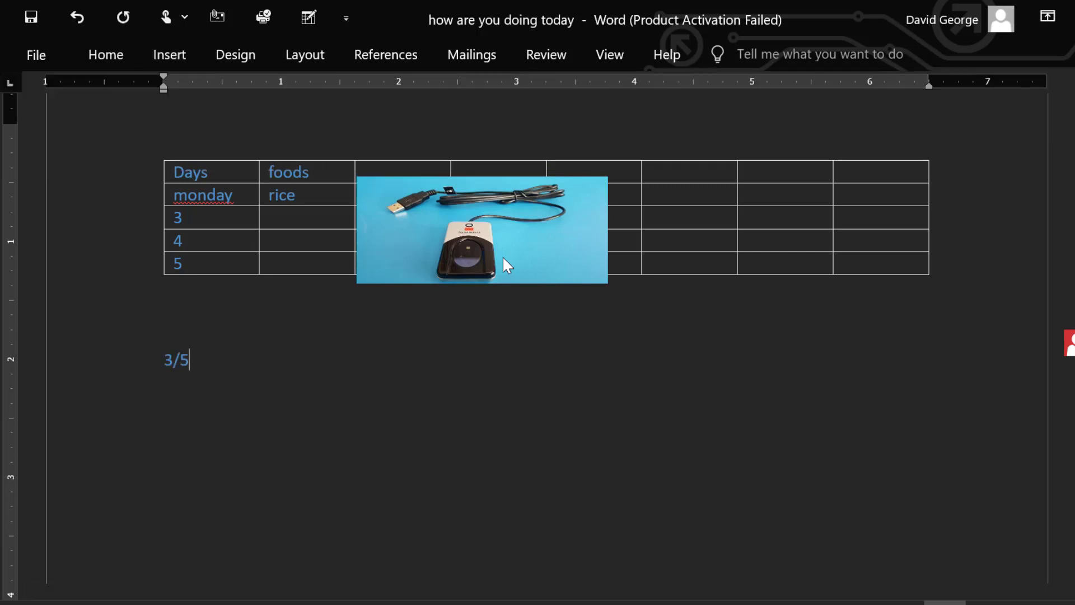
pyautogui.press('BackSpace')
pyautogui.press('BackSpace')
pyautogui.press('BackSpace')
# Insert a new blank equation below the days and foods table.
pyautogui.click(194, 50)
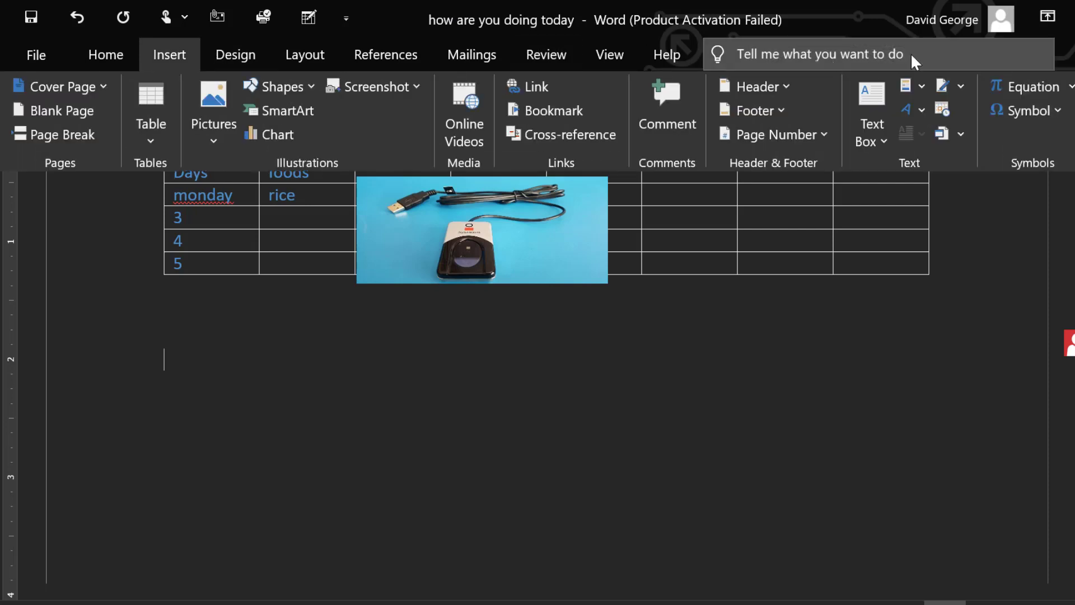
pyautogui.click(1049, 96)
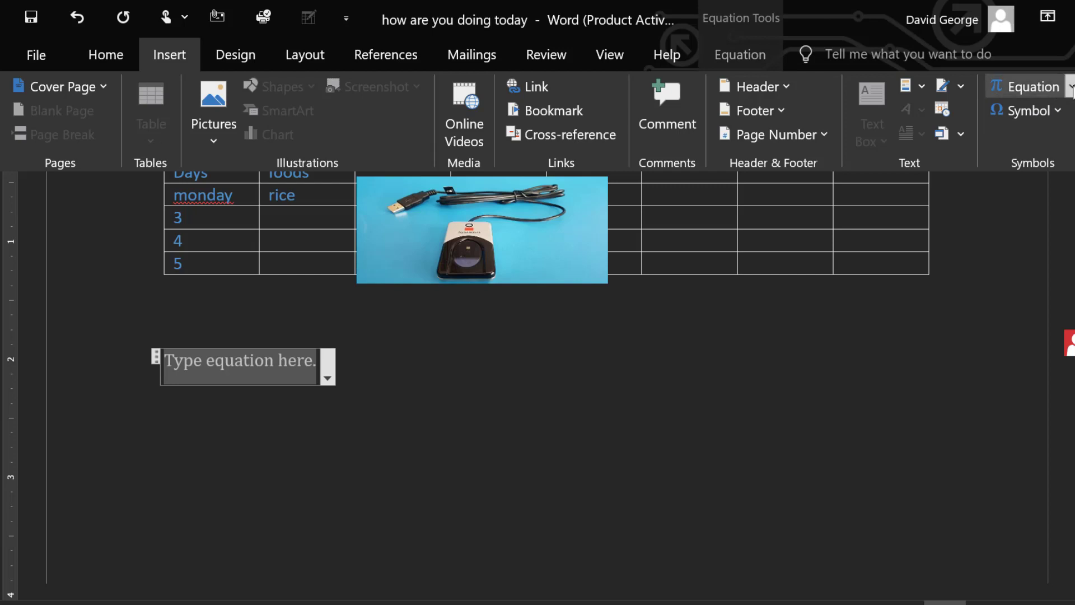
# Look through the built-in equations and the options of the blank equation.
pyautogui.click(1071, 88)
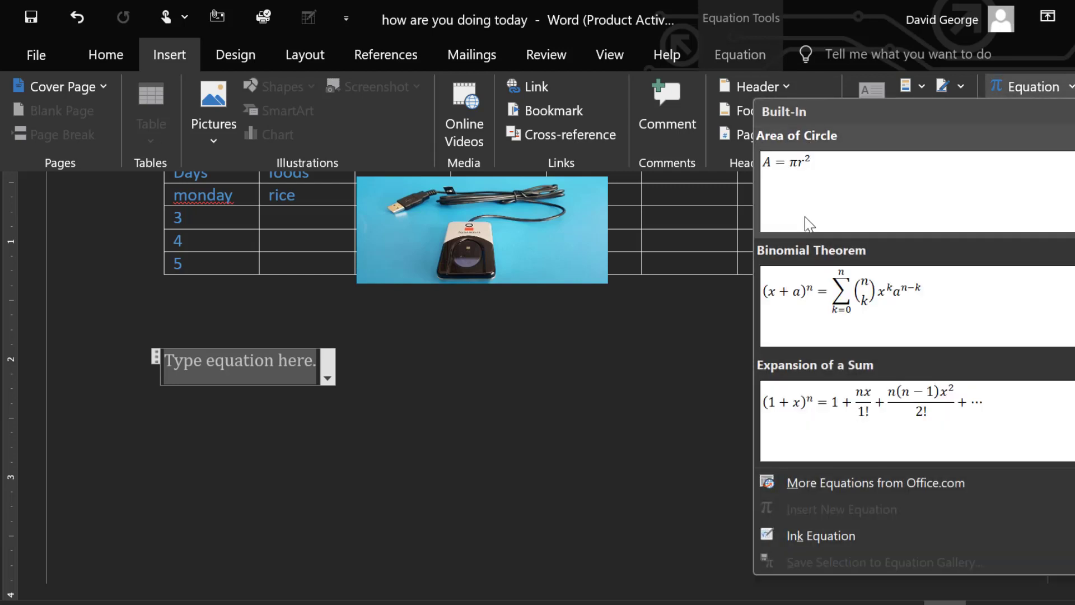
pyautogui.scroll(-3, 805, 216)
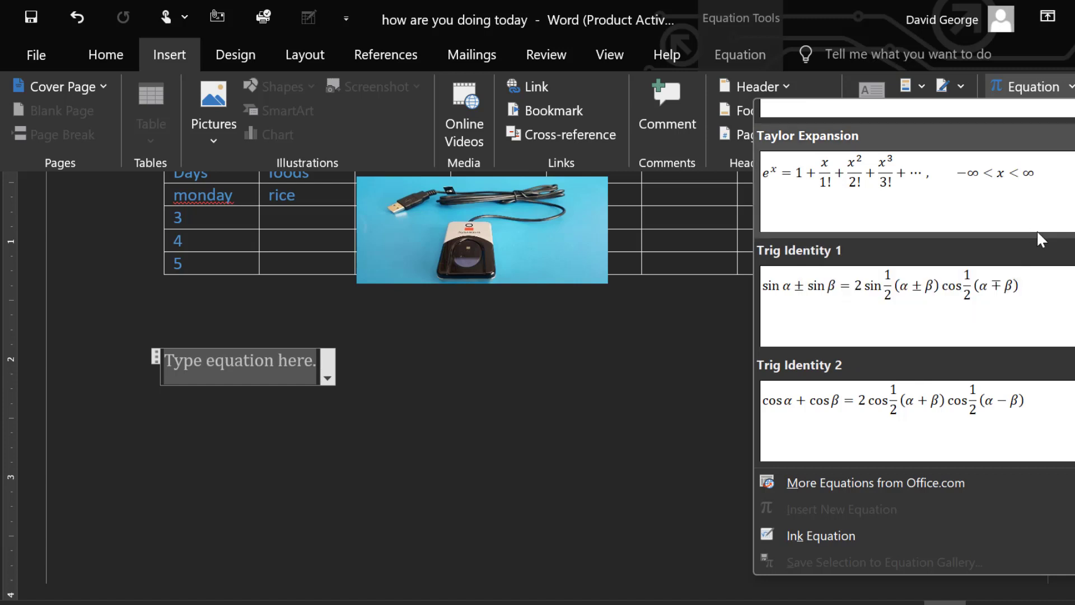
pyautogui.scroll(3, 976, 228)
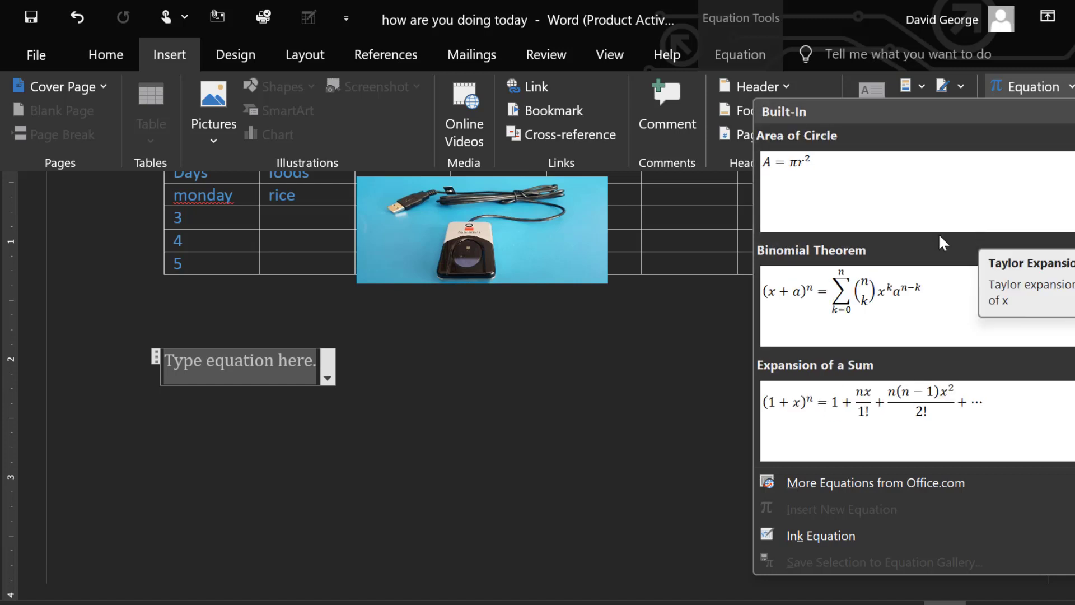
pyautogui.click(1057, 88)
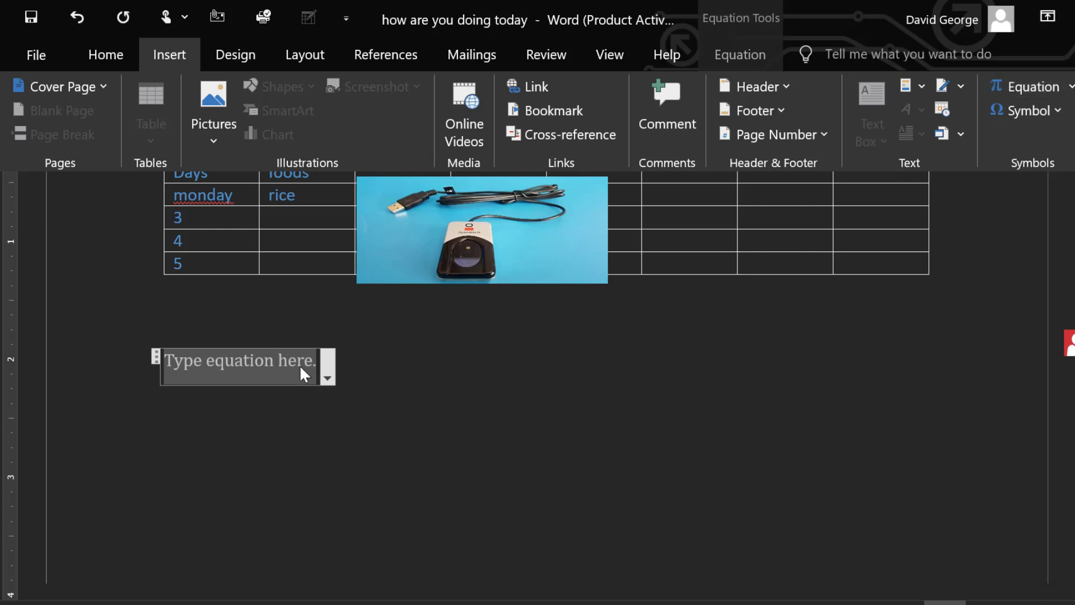
pyautogui.click(327, 376)
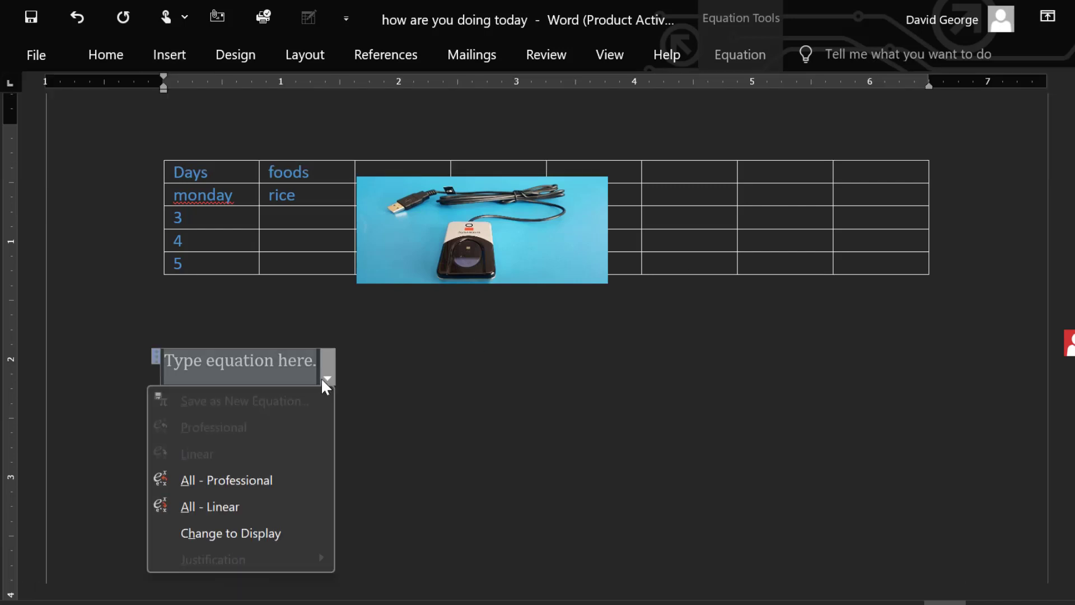
pyautogui.click(324, 379)
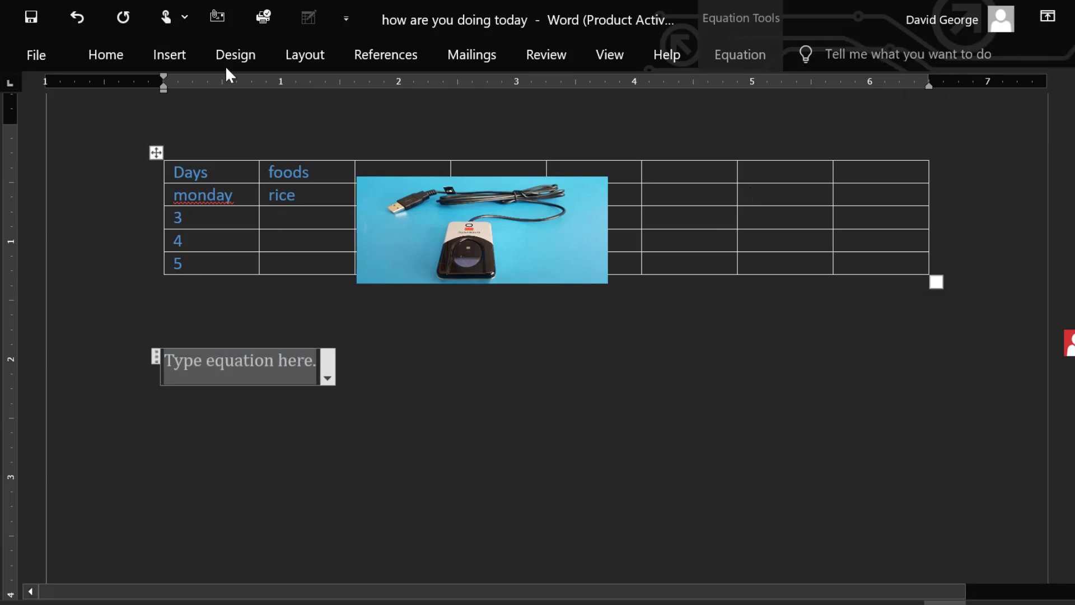
# Browse the additional Office.com equations and insert the Volume of a Sphere equation into the blank equation below the table.
pyautogui.click(167, 58)
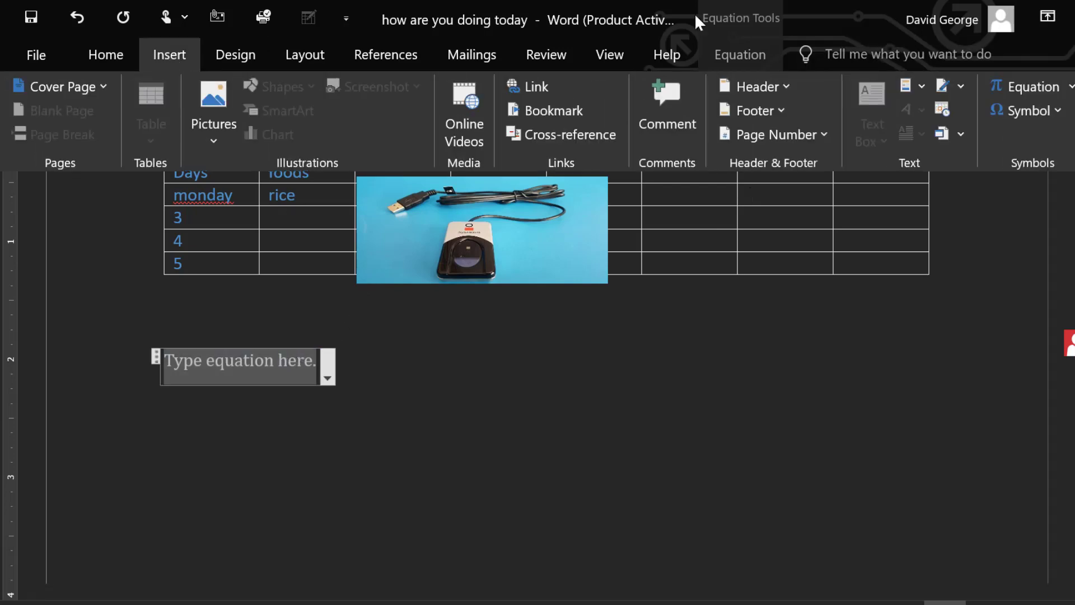
pyautogui.click(1070, 88)
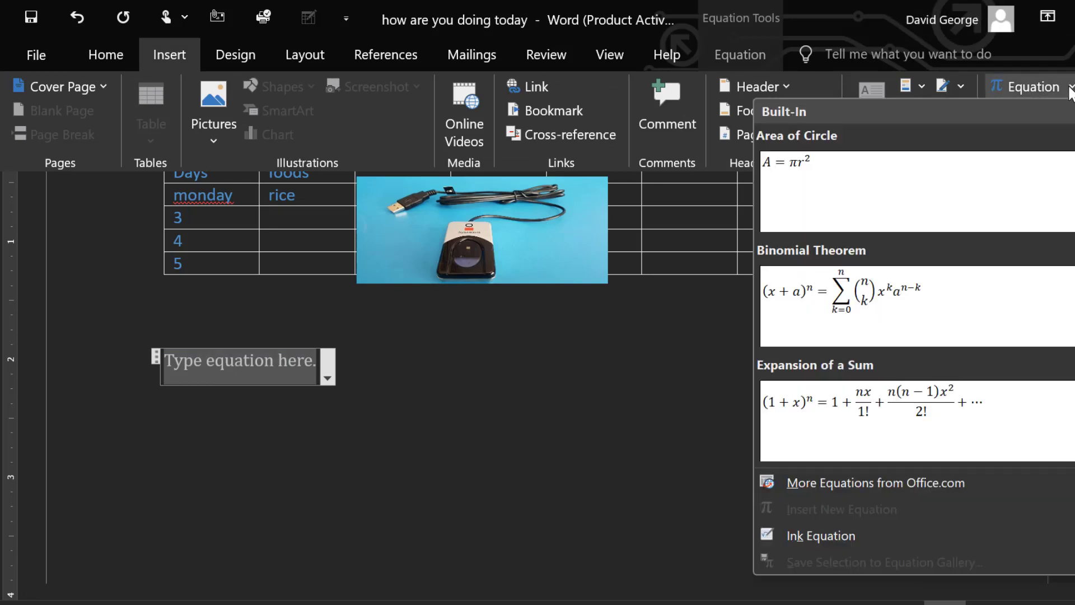
pyautogui.scroll(-4, 932, 310)
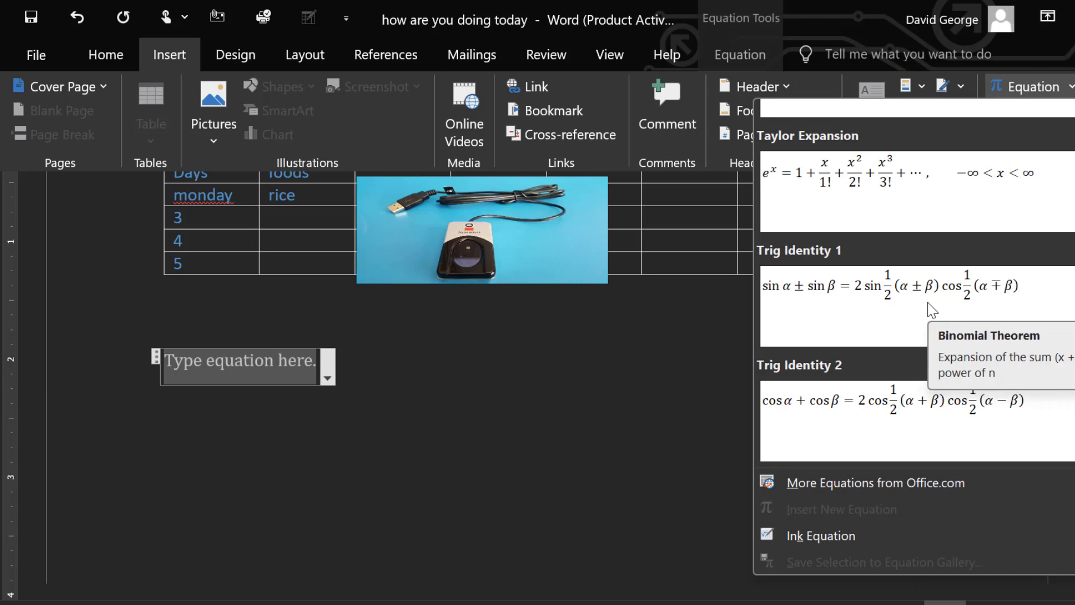
pyautogui.click(856, 485)
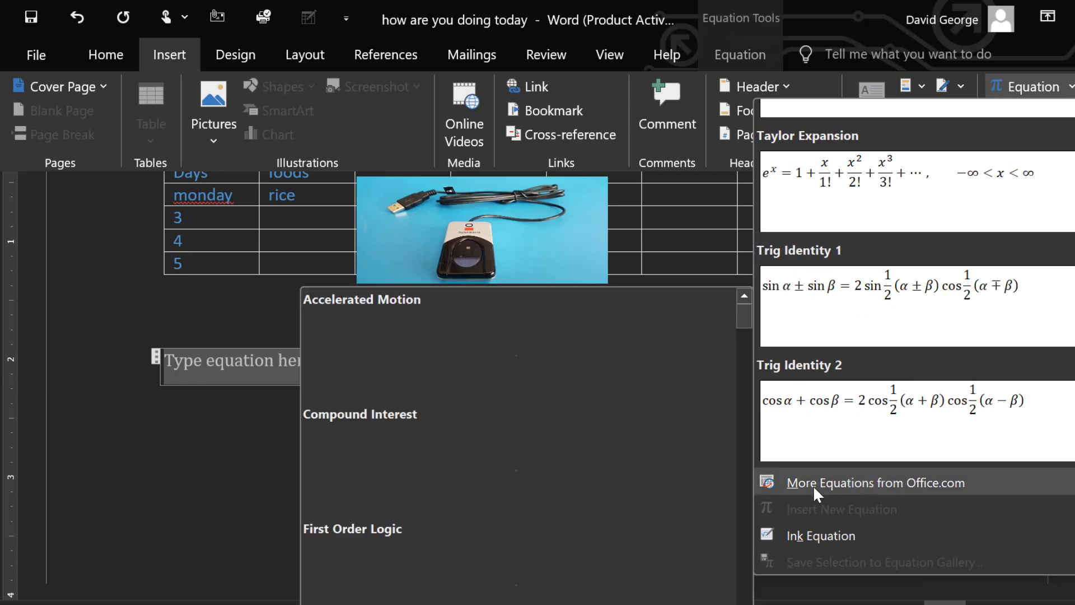
pyautogui.scroll(-5, 513, 496)
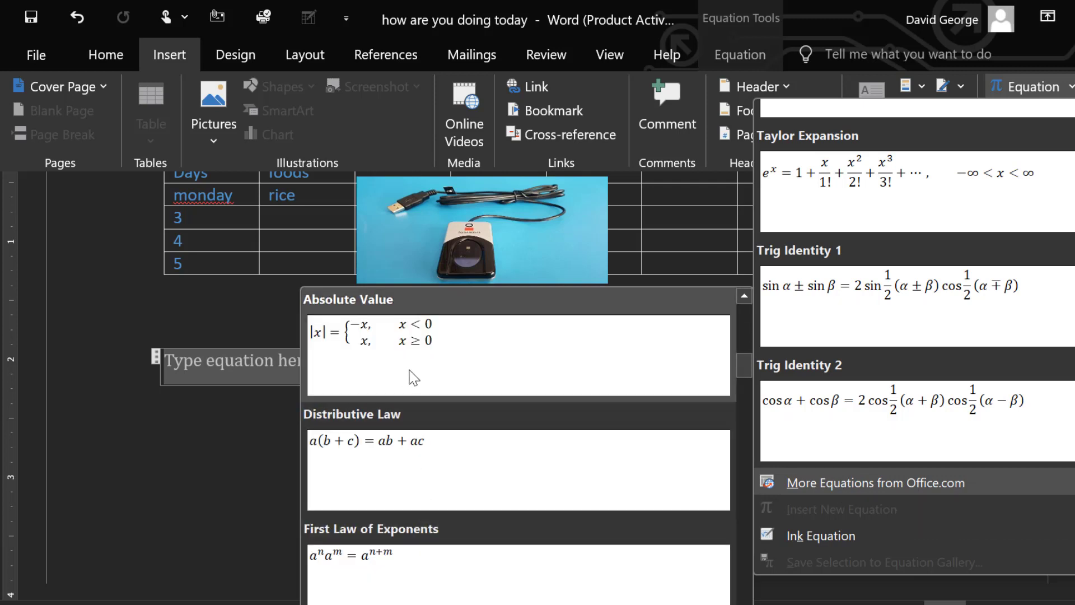
pyautogui.scroll(-6, 409, 367)
pyautogui.scroll(-10, 409, 371)
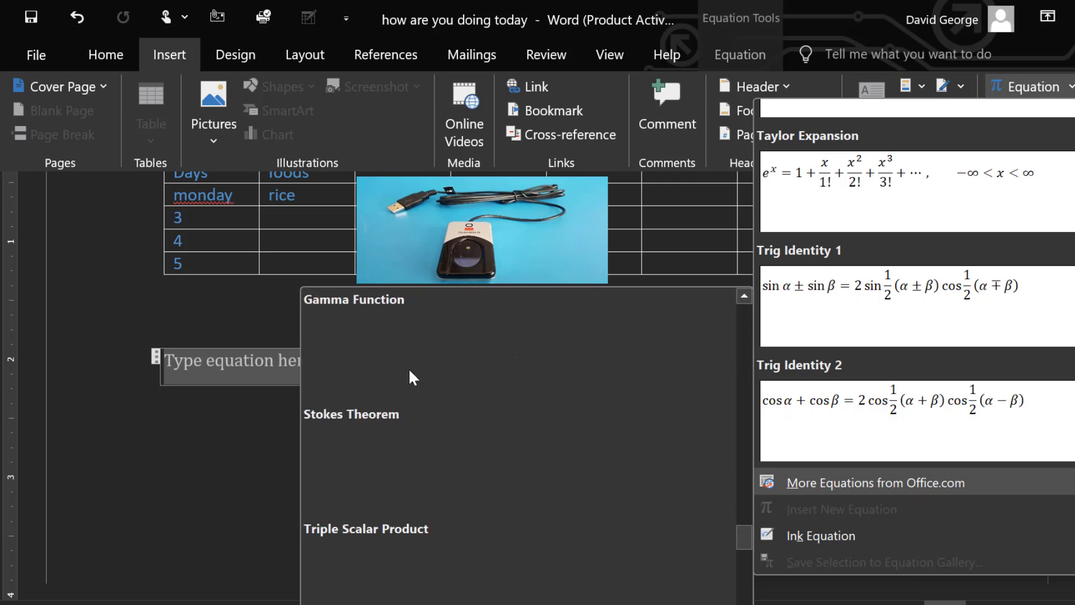
pyautogui.scroll(15, 413, 377)
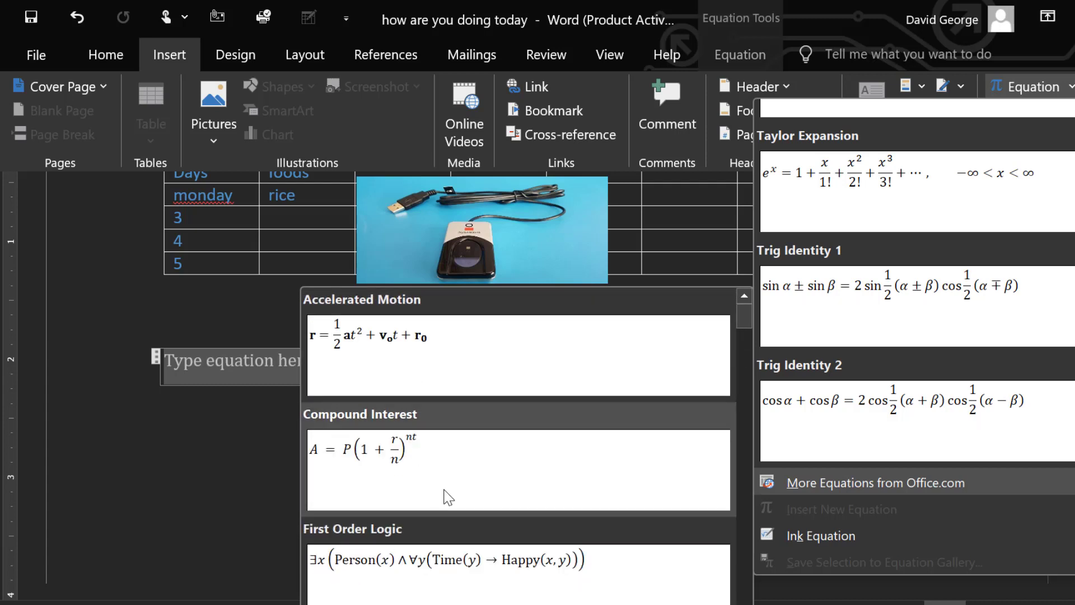
pyautogui.scroll(-3, 448, 498)
pyautogui.scroll(-9, 448, 497)
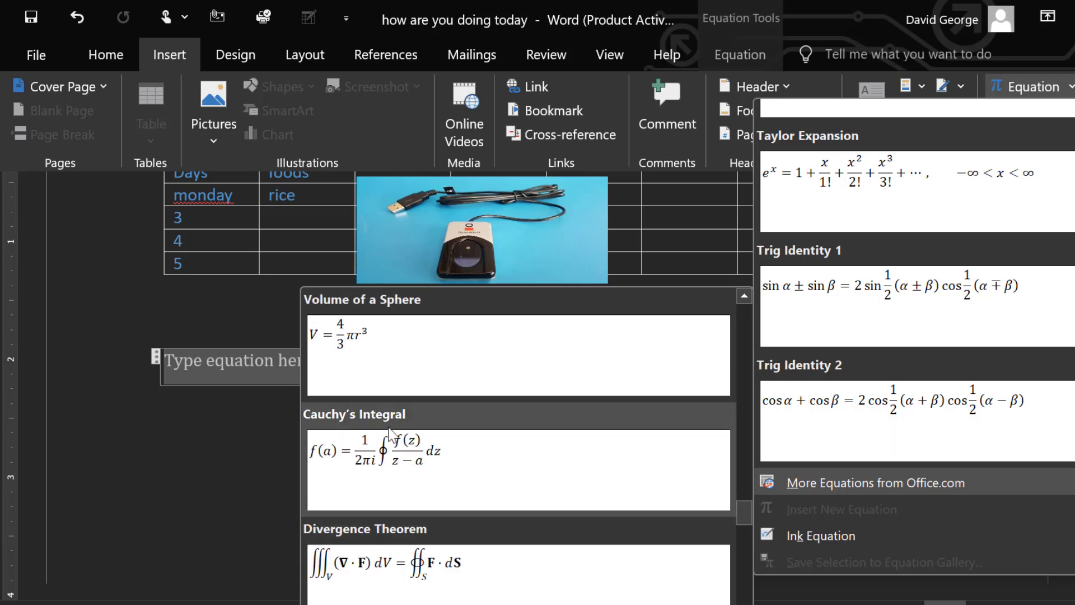
pyautogui.press('Escape')
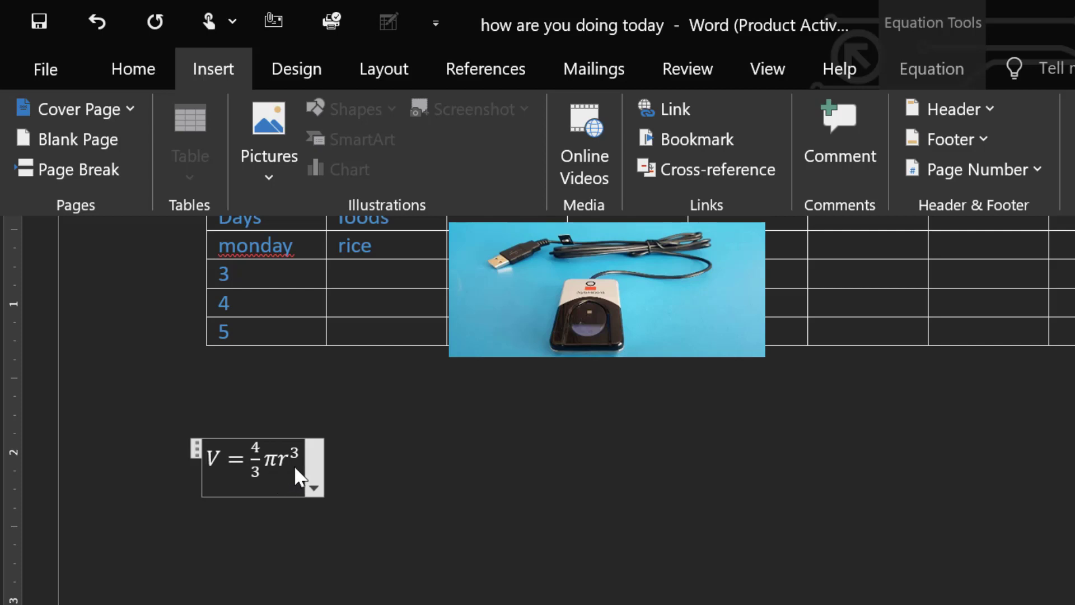
# Edit the sphere volume equation by replacing V with G and setting the fraction's numerator to 42.
pyautogui.hotkey('ctrl', 'F1')
pyautogui.click(220, 454)
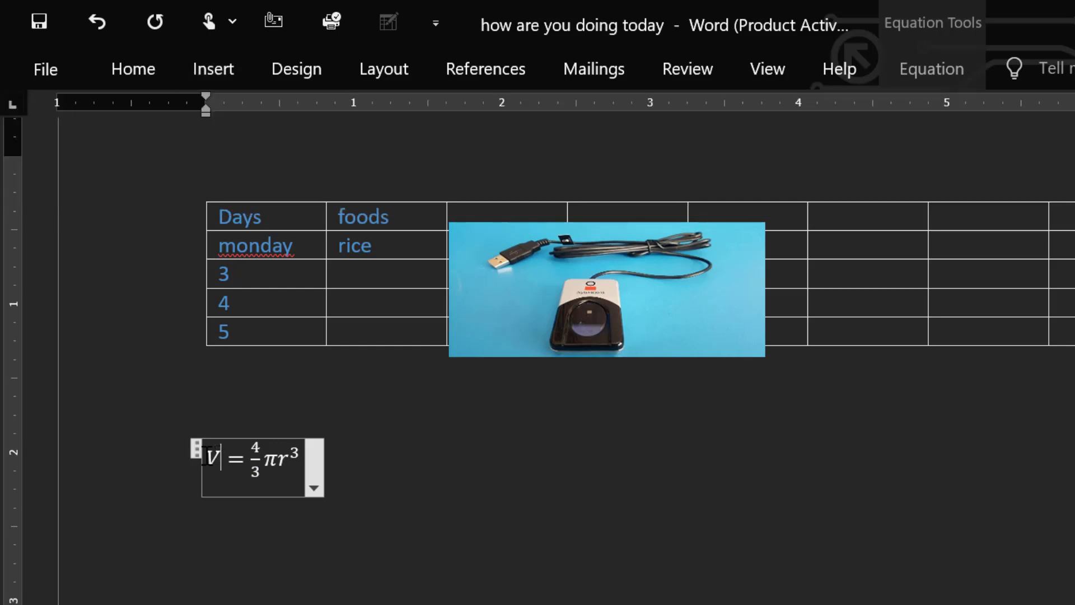
pyautogui.doubleClick(207, 456)
pyautogui.press('BackSpace')
pyautogui.write('G')
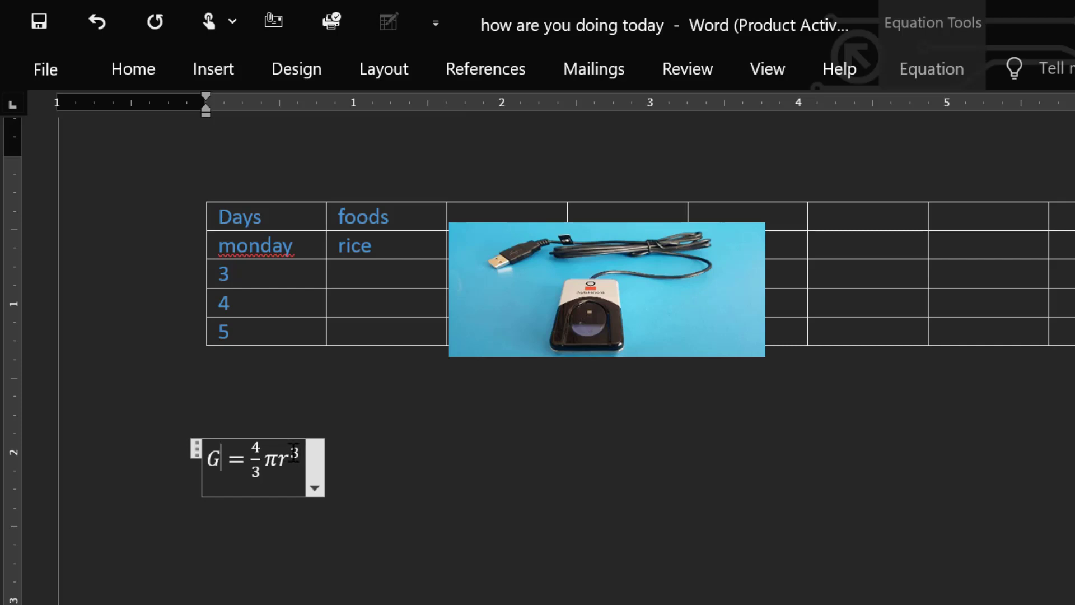
pyautogui.doubleClick(262, 449)
pyautogui.write('2')
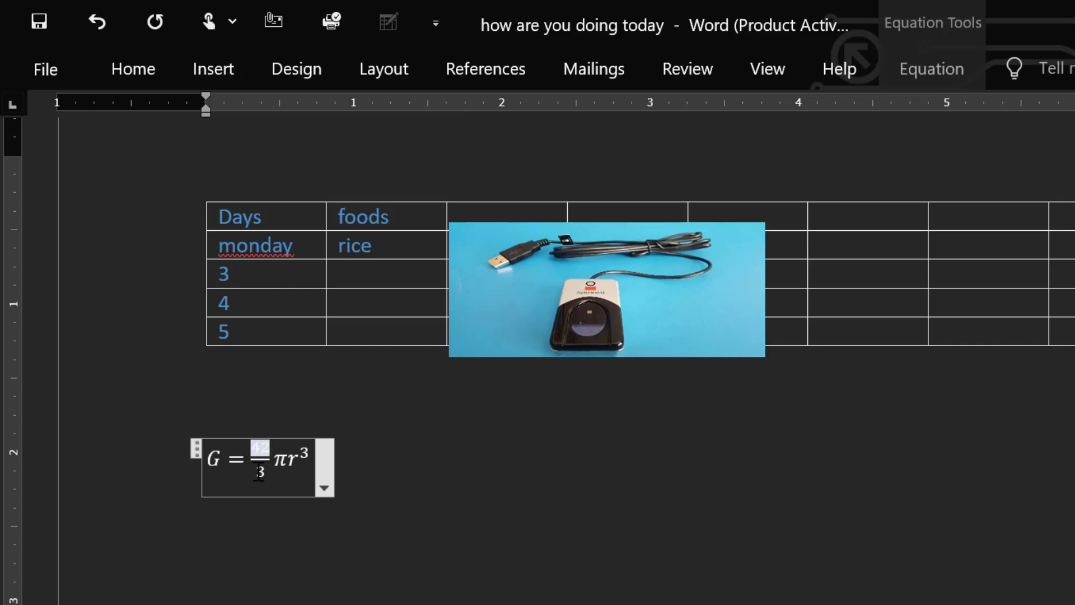
pyautogui.doubleClick(259, 472)
pyautogui.click(404, 474)
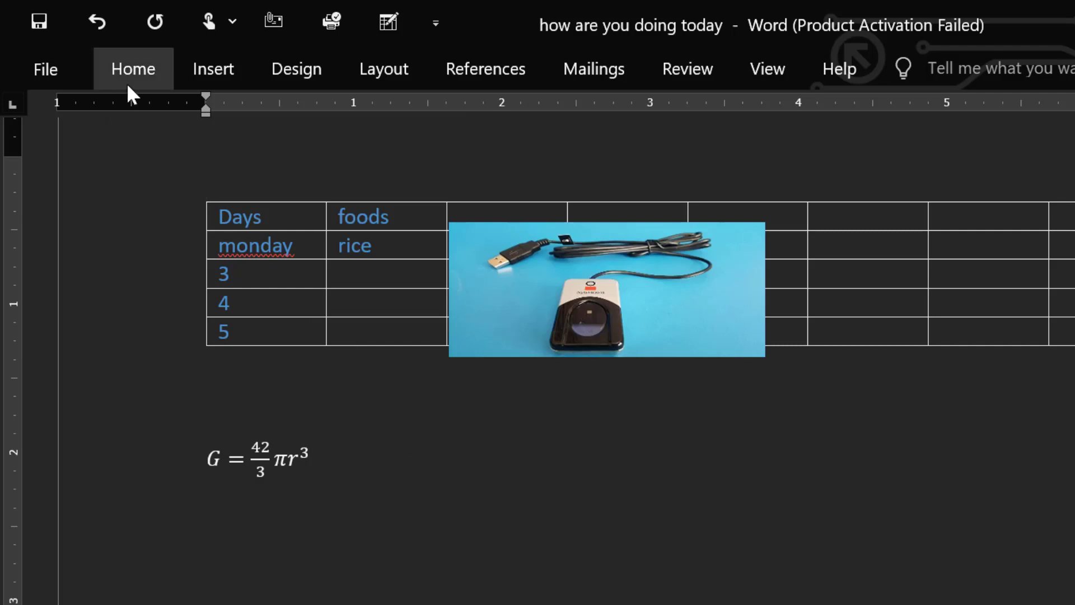
# Insert a euro symbol (€) directly after the equation below the table.
pyautogui.click(196, 93)
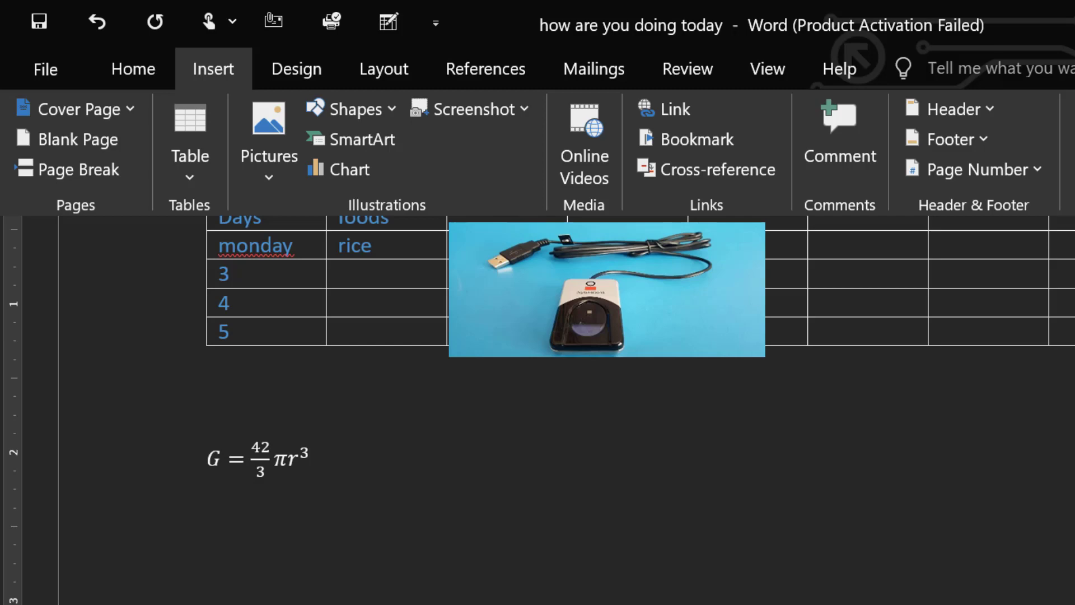
pyautogui.click(818, 133)
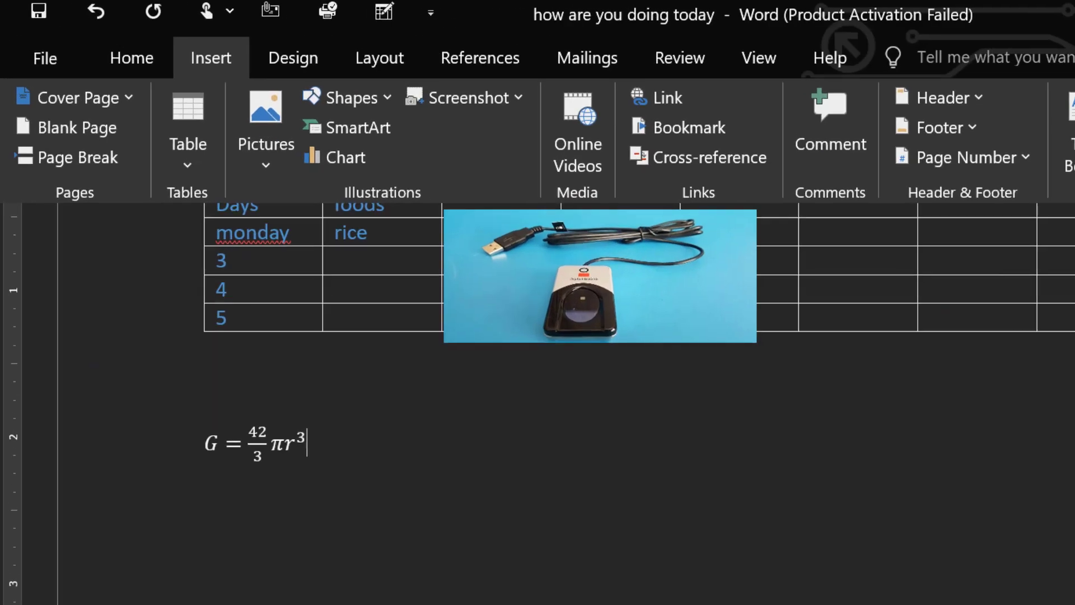
pyautogui.click(827, 171)
# Apply the Facet theme to the document and set its theme colors to Office.
pyautogui.click(314, 57)
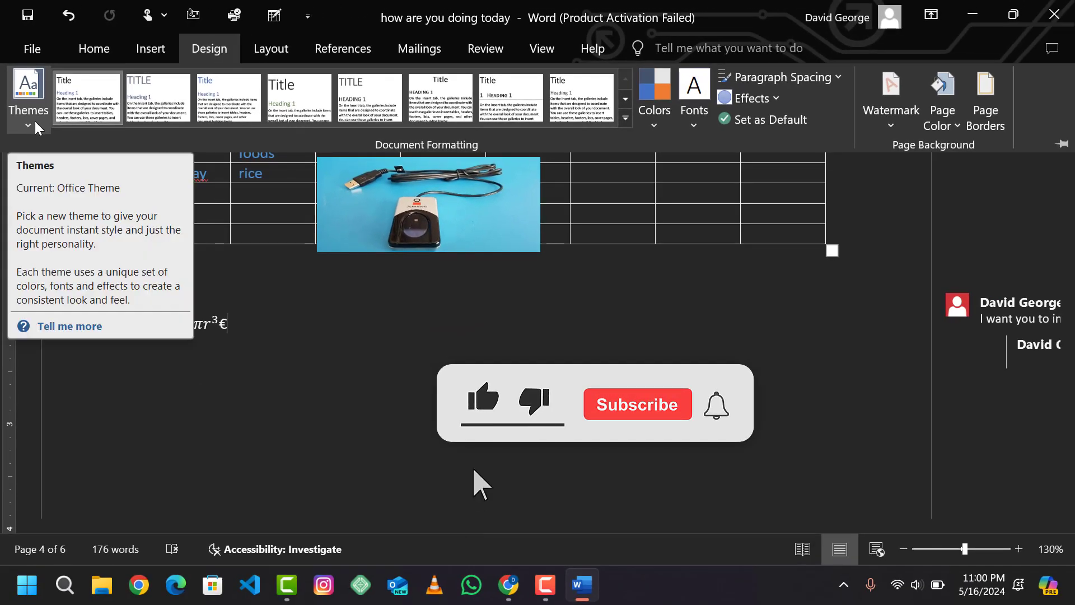
pyautogui.click(35, 121)
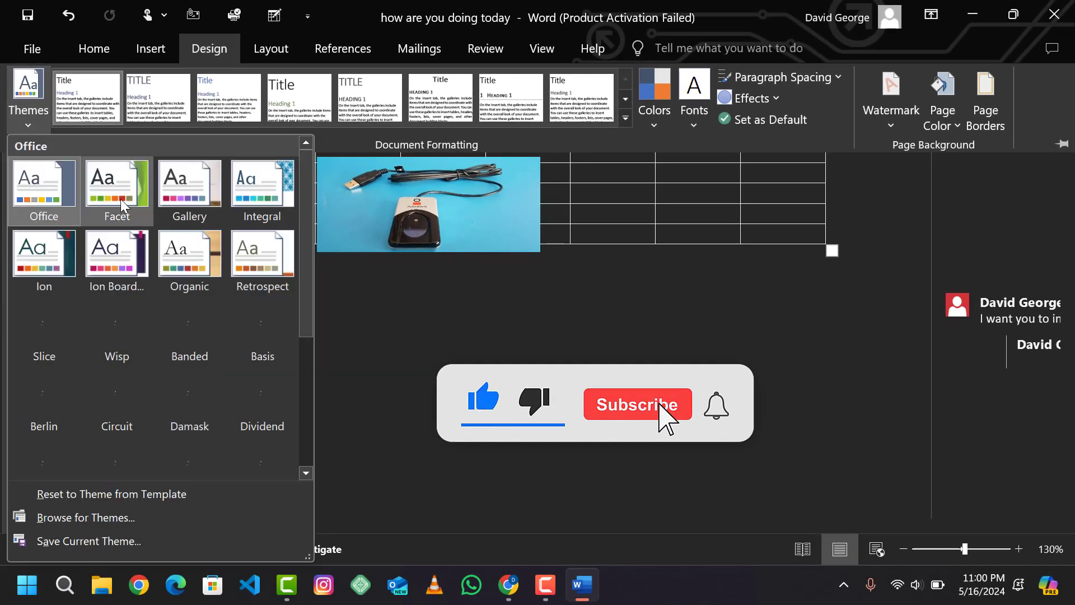
pyautogui.press('Escape')
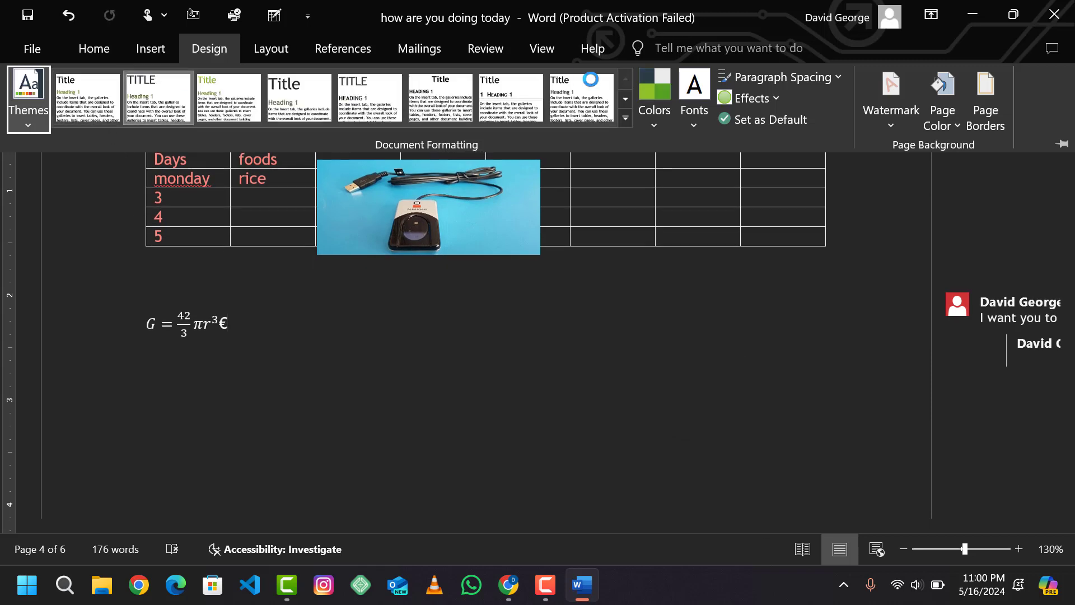
pyautogui.click(652, 83)
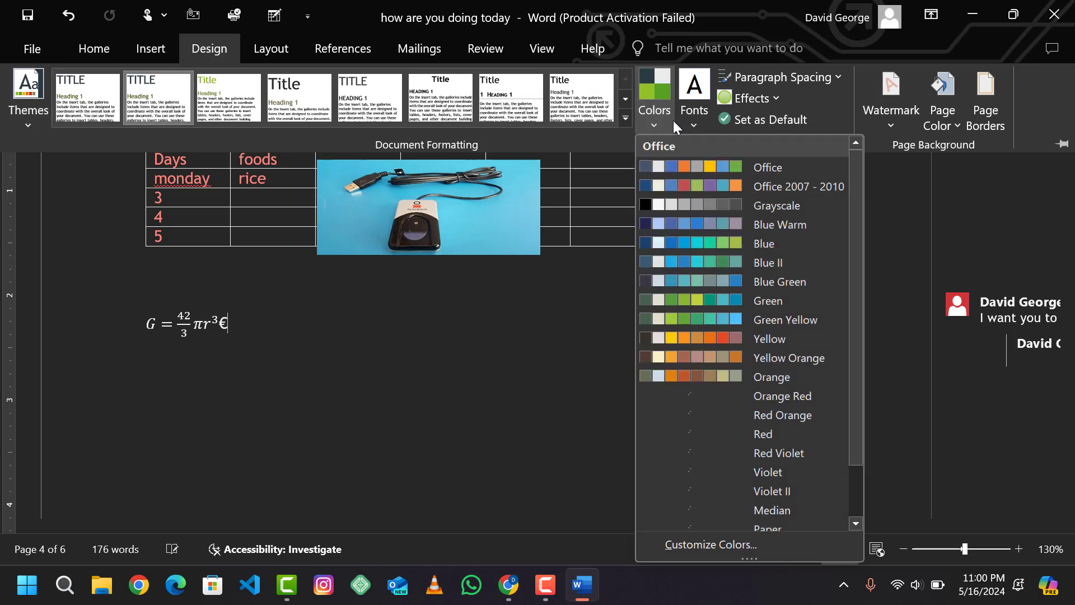
pyautogui.click(656, 167)
# Place the insertion point on the page after the blue cover page and apply the Slice theme to the document.
pyautogui.scroll(2, 467, 264)
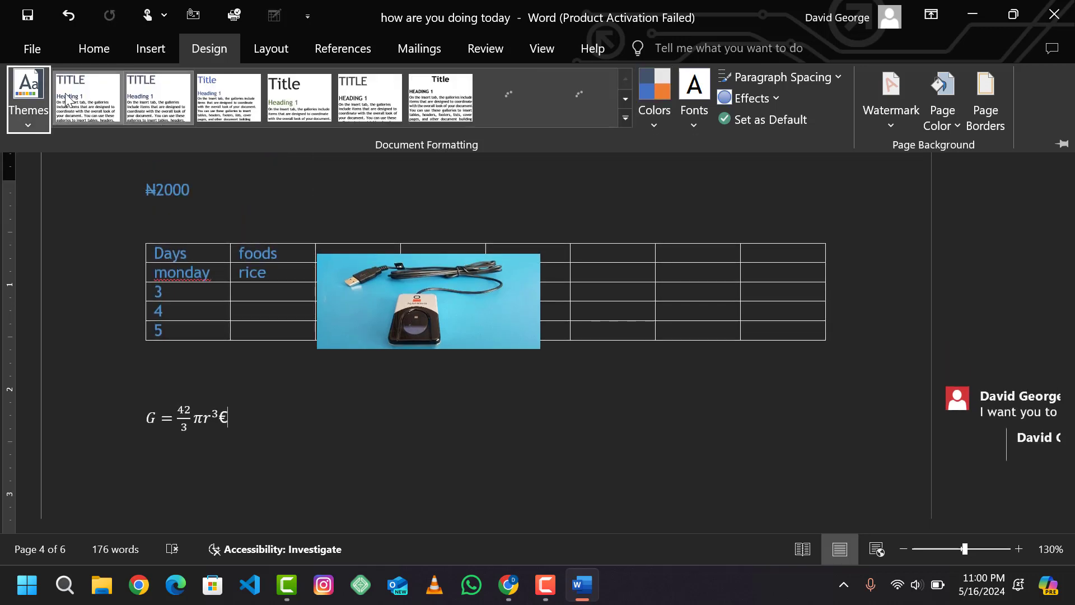
pyautogui.scroll(12, 223, 210)
pyautogui.scroll(15, 223, 209)
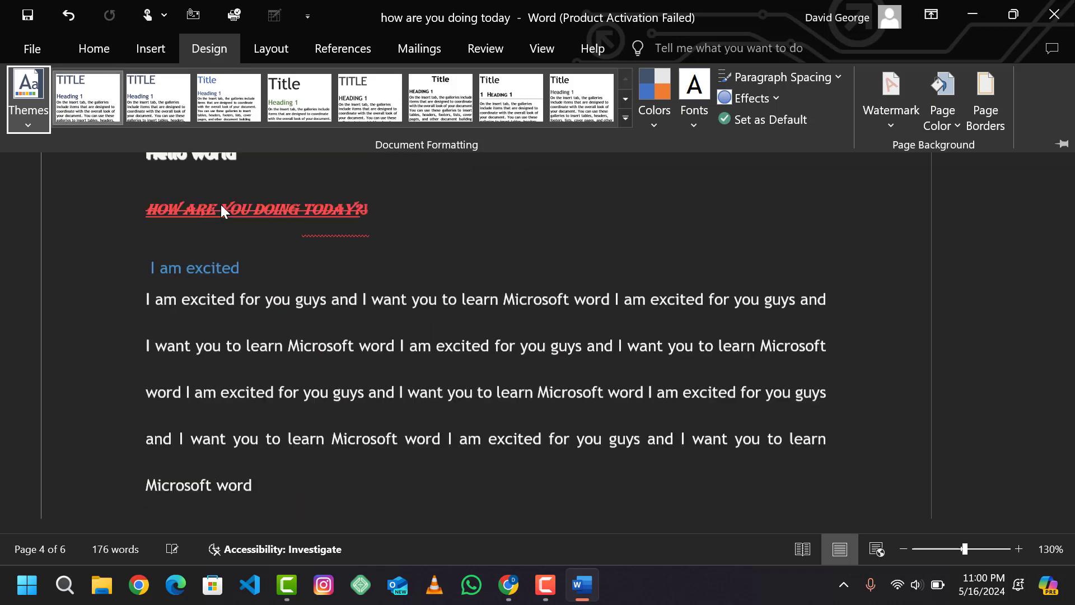
pyautogui.scroll(10, 221, 224)
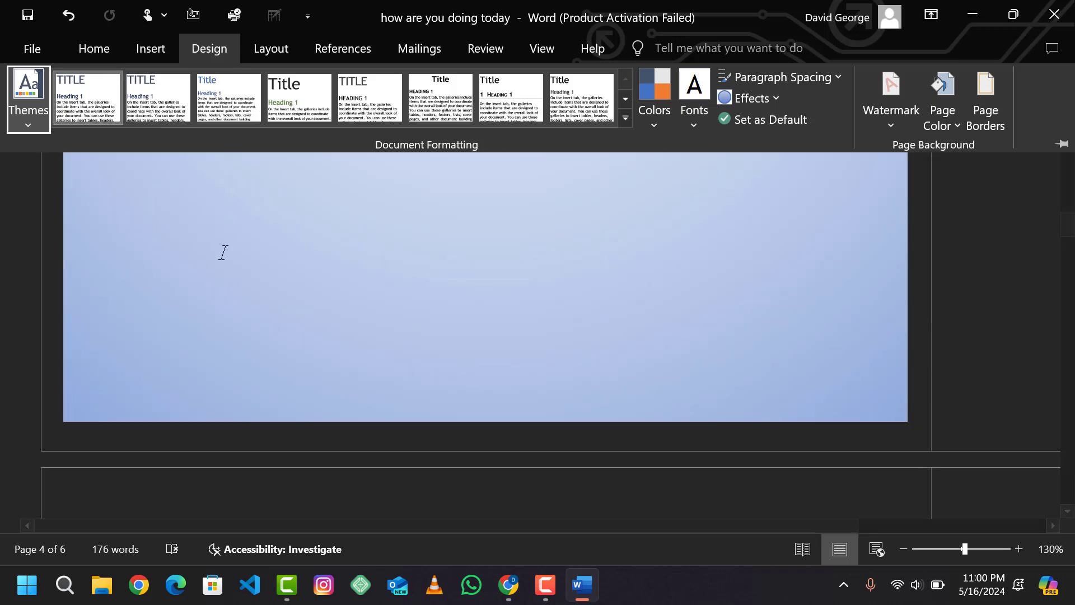
pyautogui.click(171, 498)
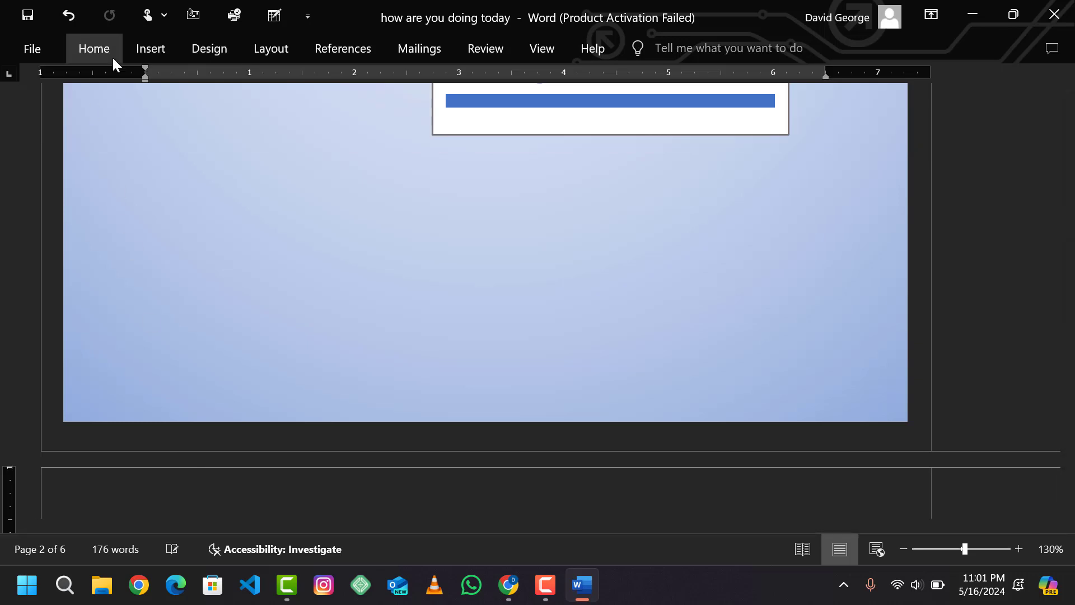
pyautogui.click(192, 50)
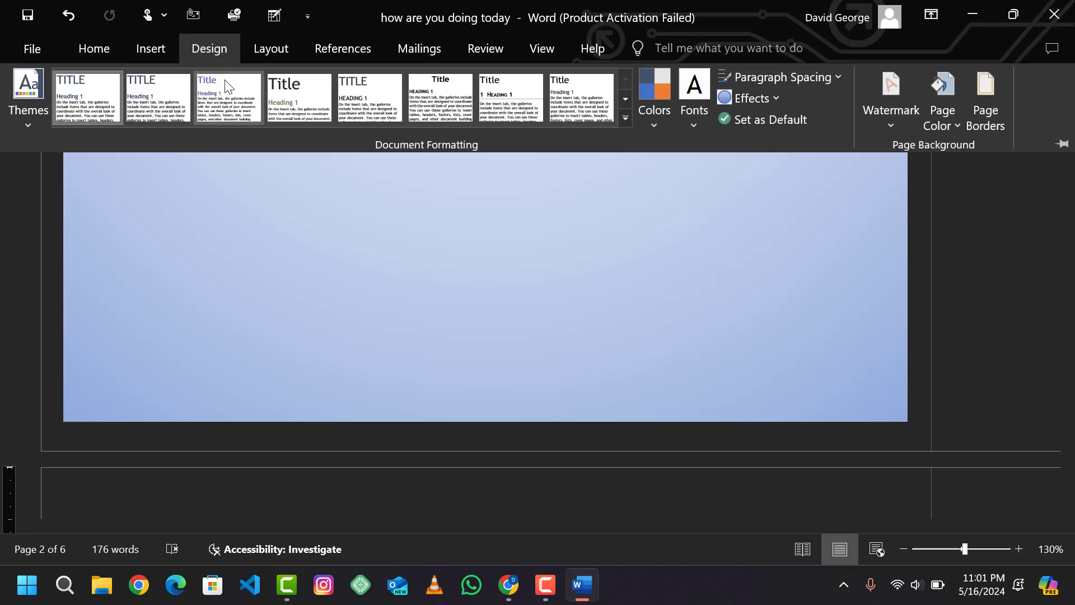
pyautogui.click(28, 96)
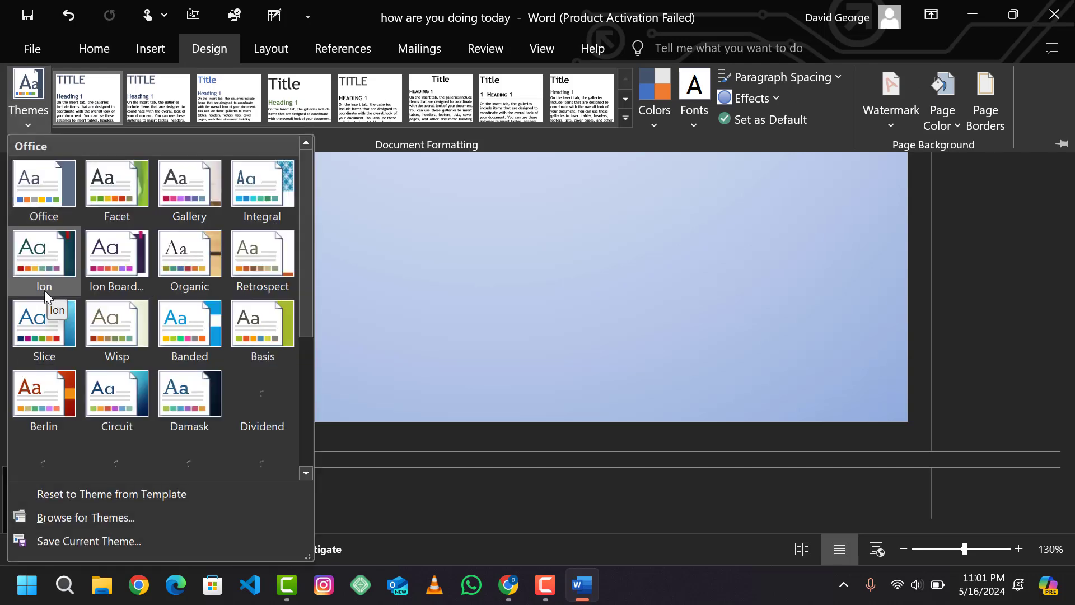
pyautogui.click(37, 321)
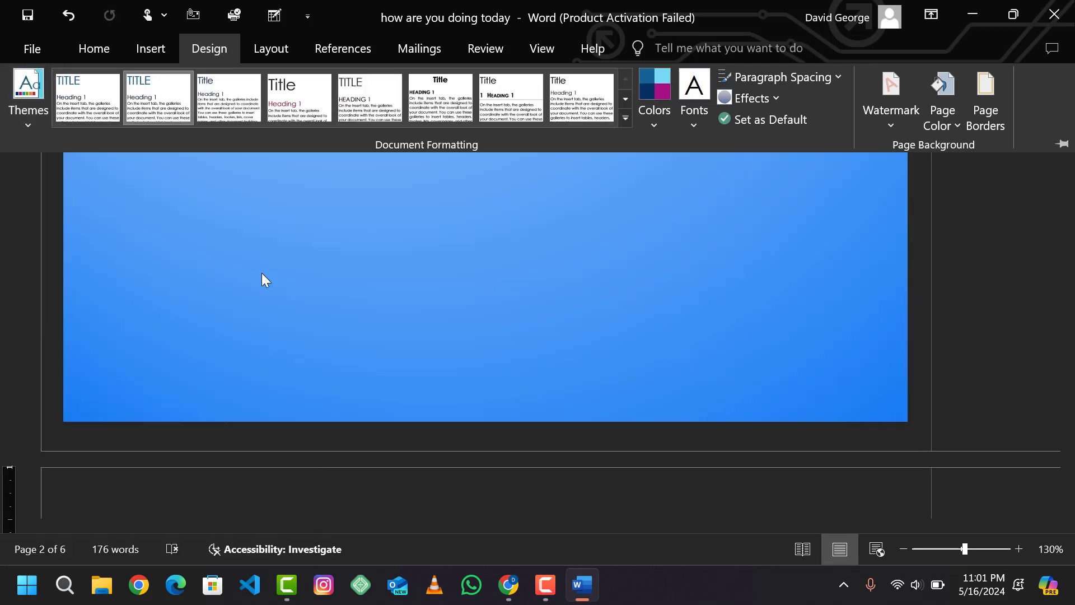
# Apply the style set with numbered headings to the document and set the theme colors to Office 2007 - 2010.
pyautogui.scroll(2, 261, 274)
pyautogui.scroll(-10, 260, 273)
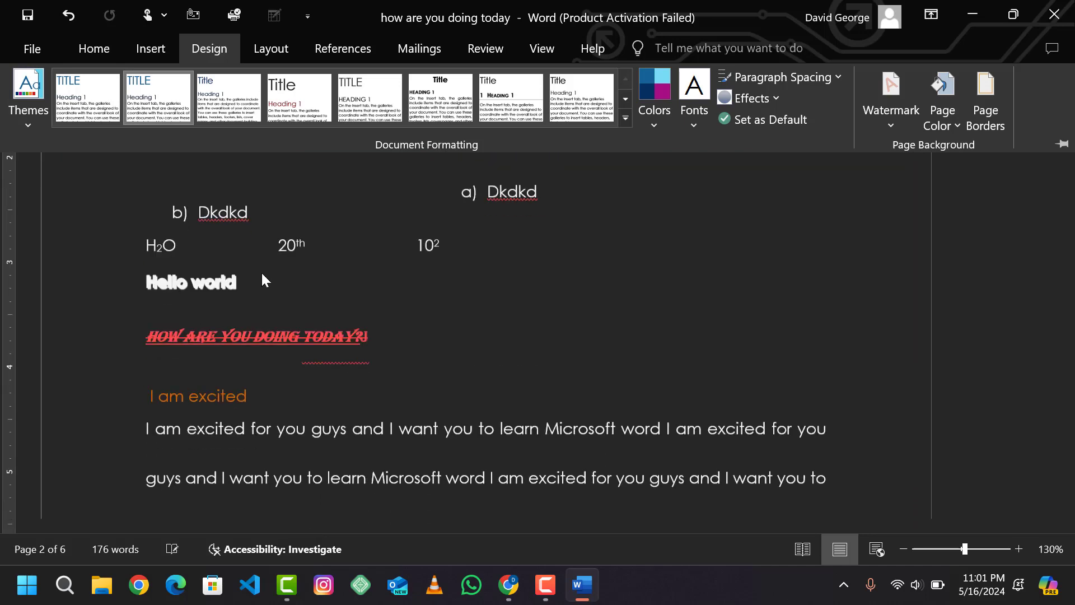
pyautogui.scroll(-15, 261, 273)
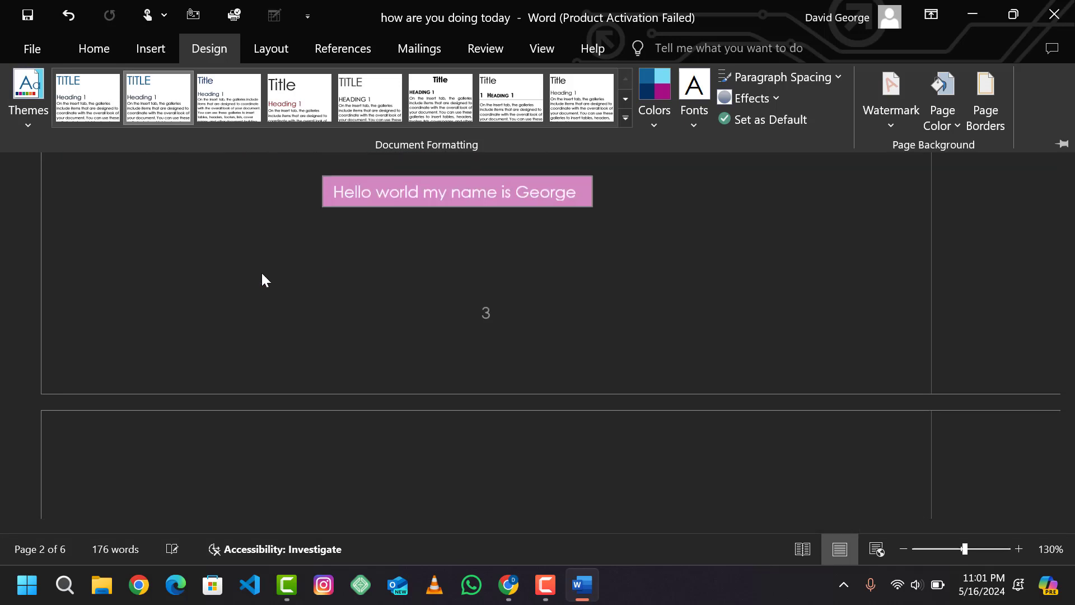
pyautogui.scroll(-15, 261, 273)
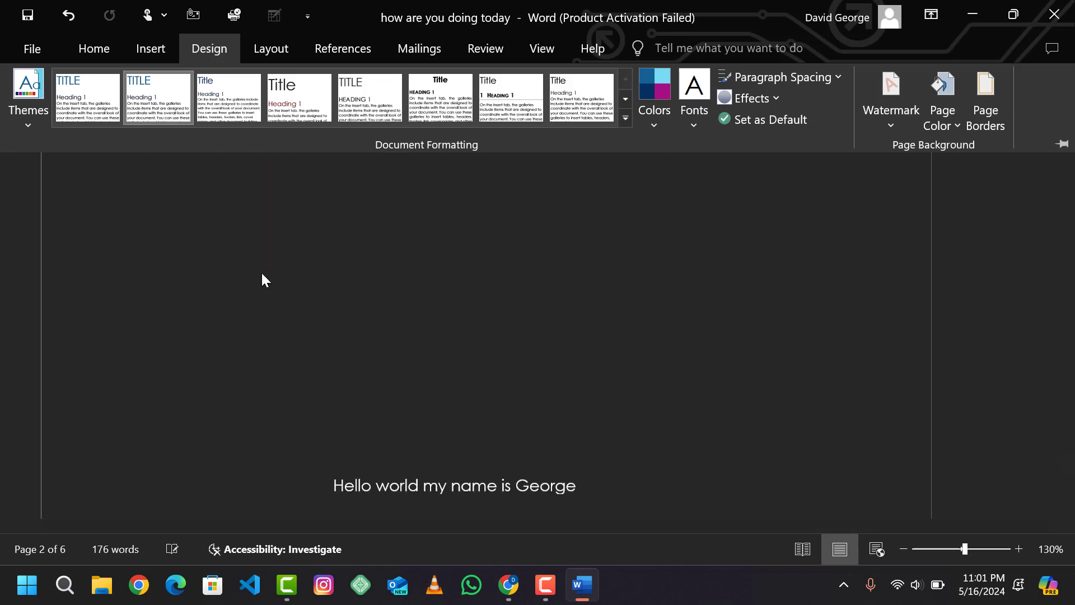
pyautogui.click(353, 92)
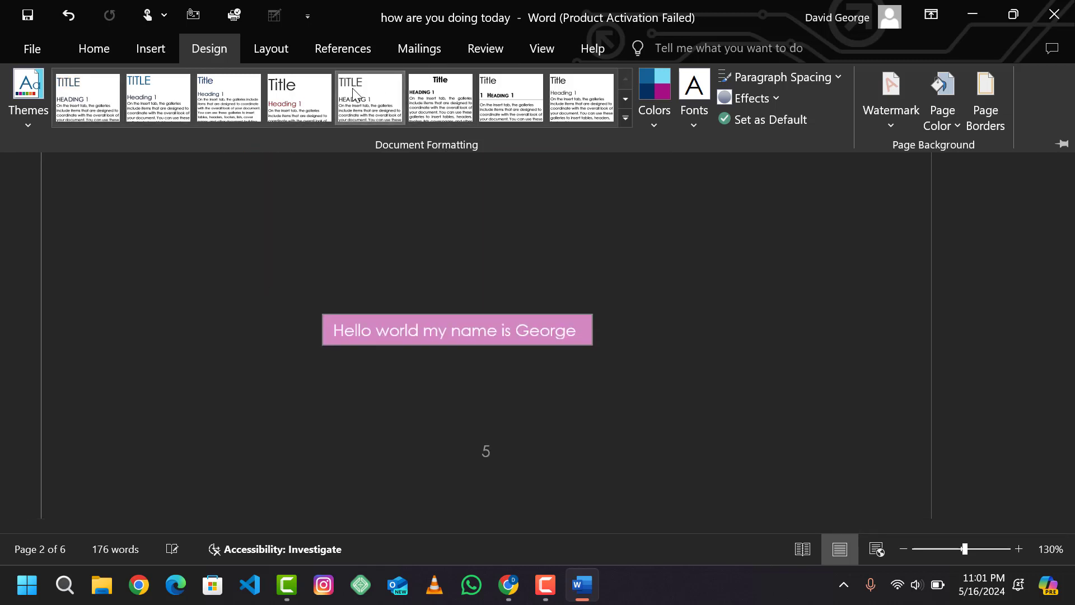
pyautogui.click(491, 101)
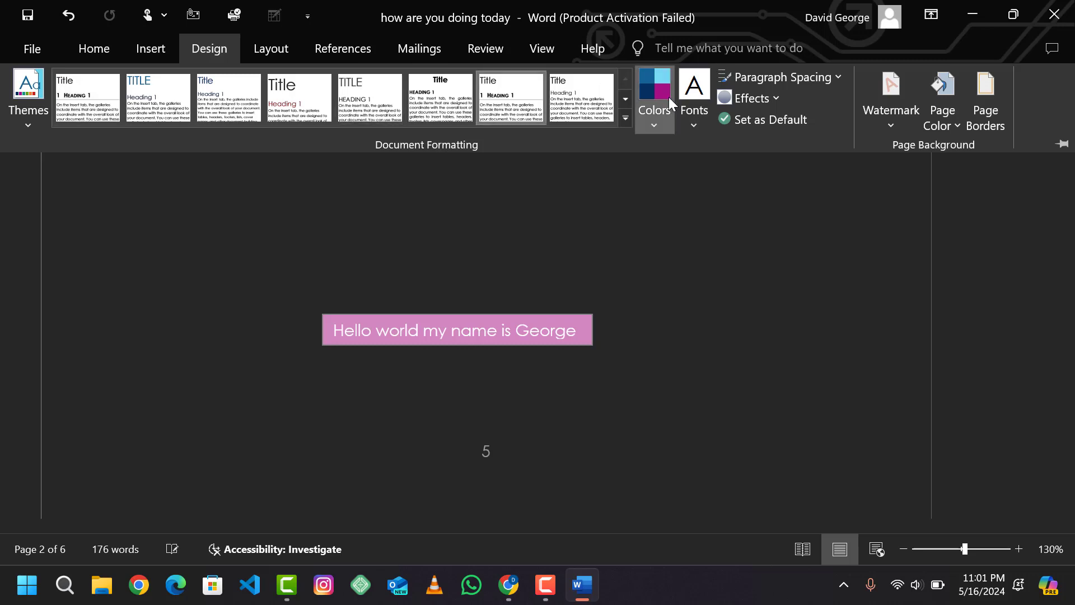
pyautogui.click(669, 97)
pyautogui.click(673, 190)
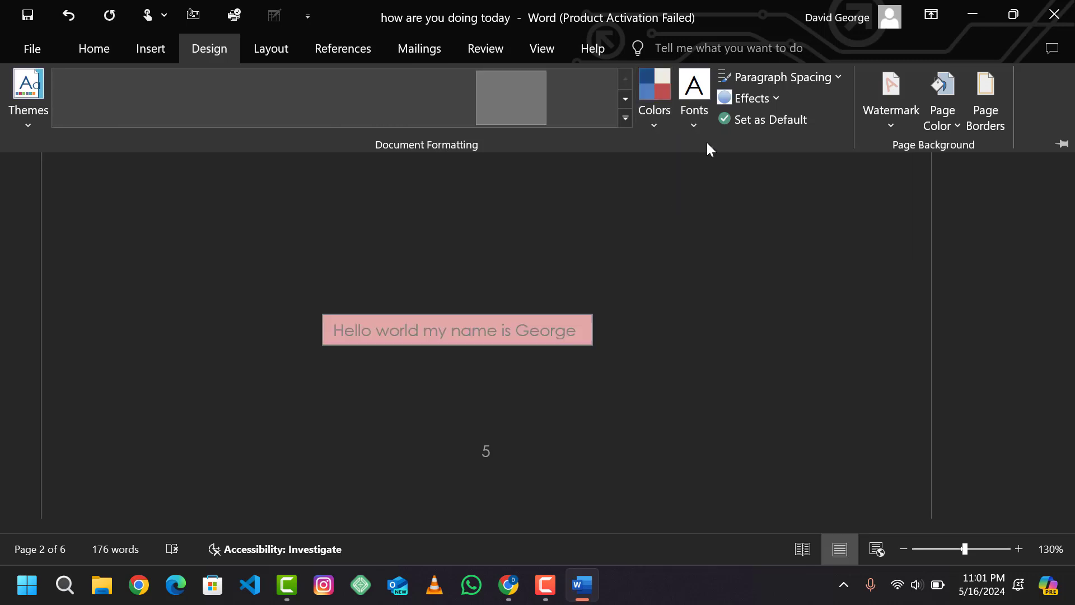
pyautogui.click(697, 112)
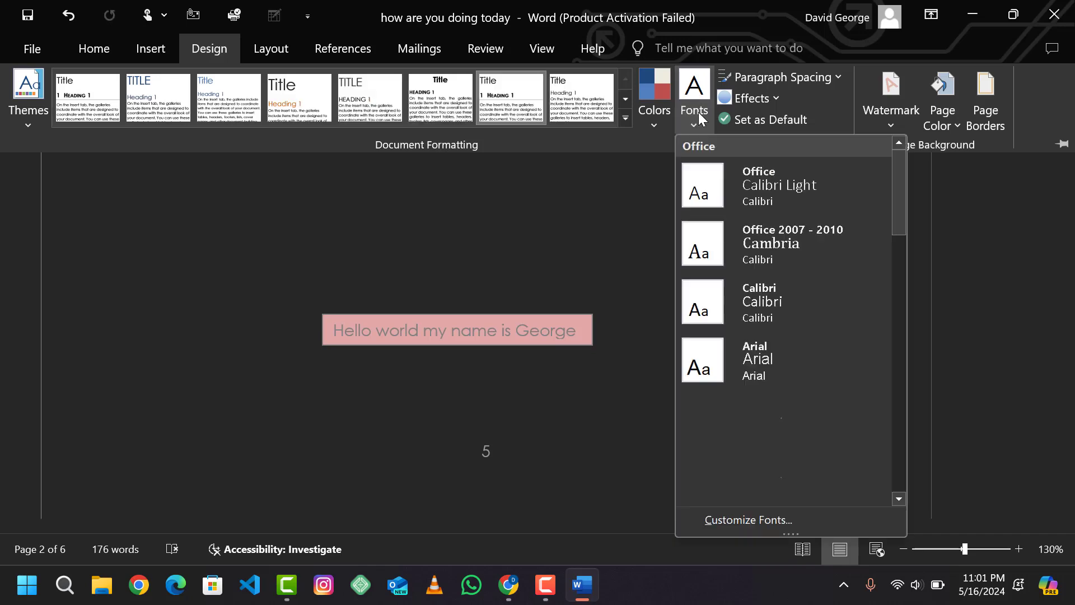
pyautogui.click(776, 77)
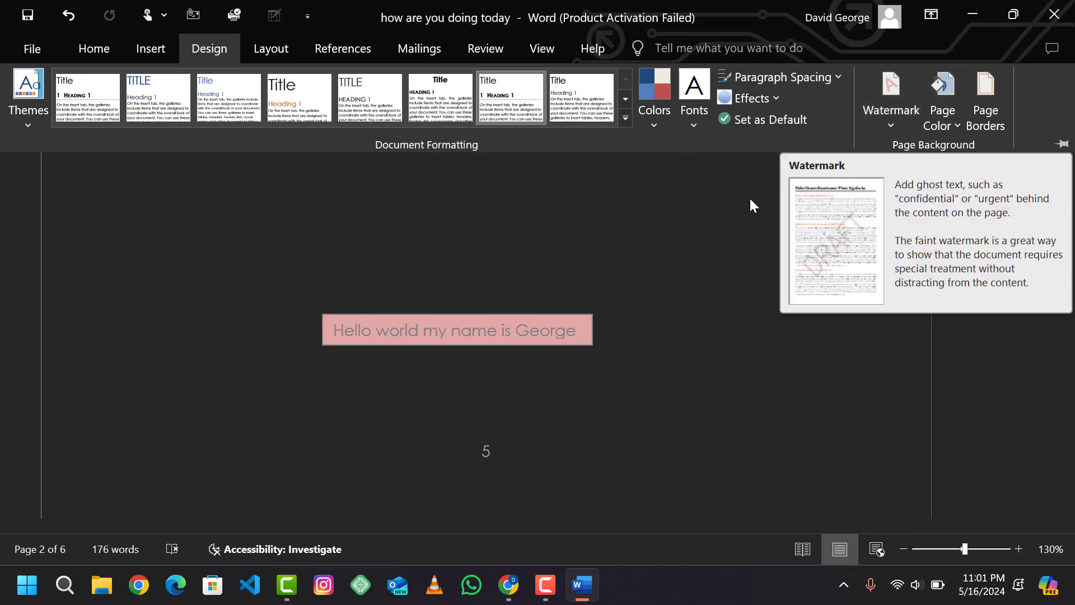
# Add the diagonal CONFIDENTIAL 1 watermark to the document pages.
pyautogui.scroll(1, 748, 197)
pyautogui.click(879, 95)
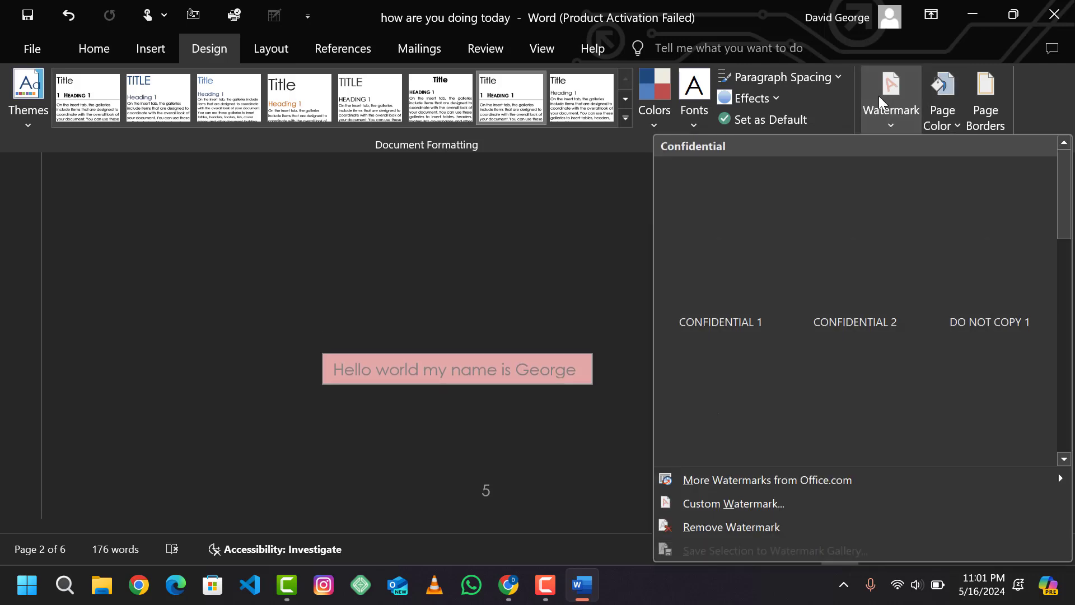
pyautogui.click(710, 249)
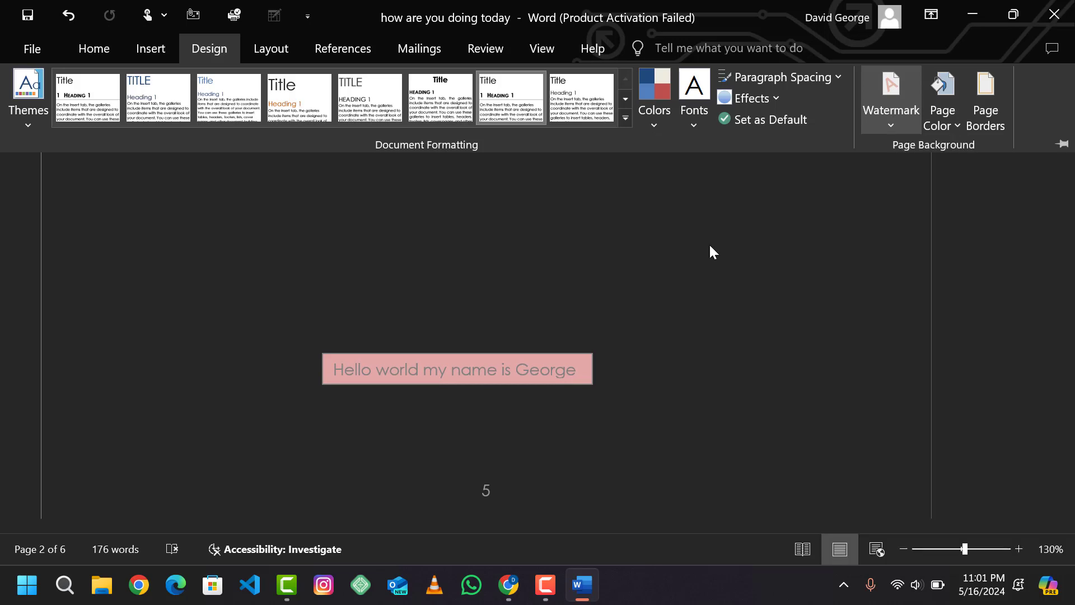
pyautogui.scroll(2, 384, 309)
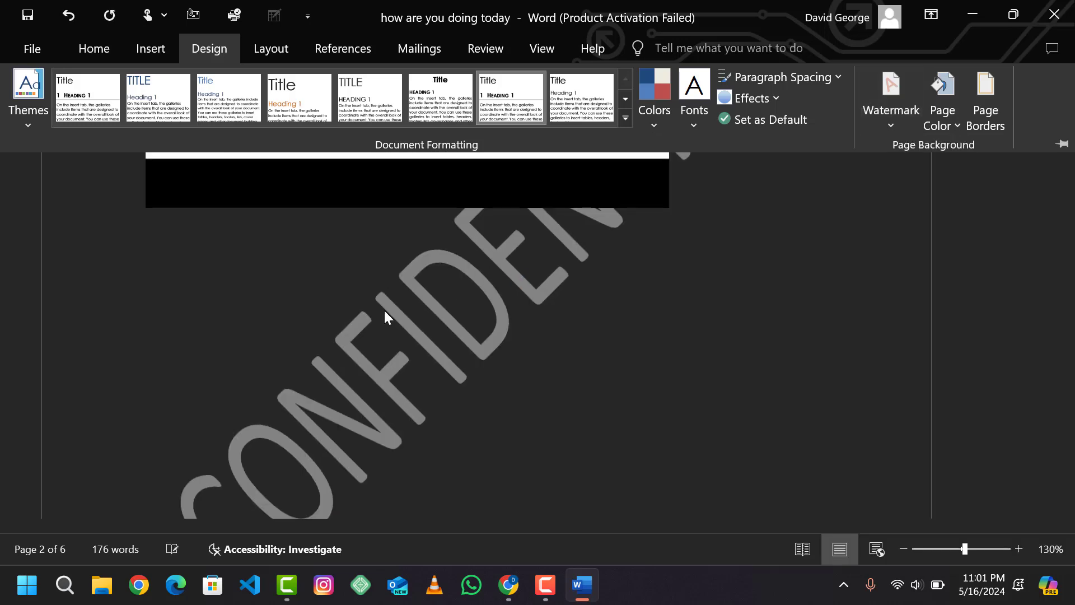
# Shrink the YouTube channel video on the last page vertically to about 2.2 inches tall, exposing more of the watermark.
pyautogui.click(386, 313)
pyautogui.click(387, 321)
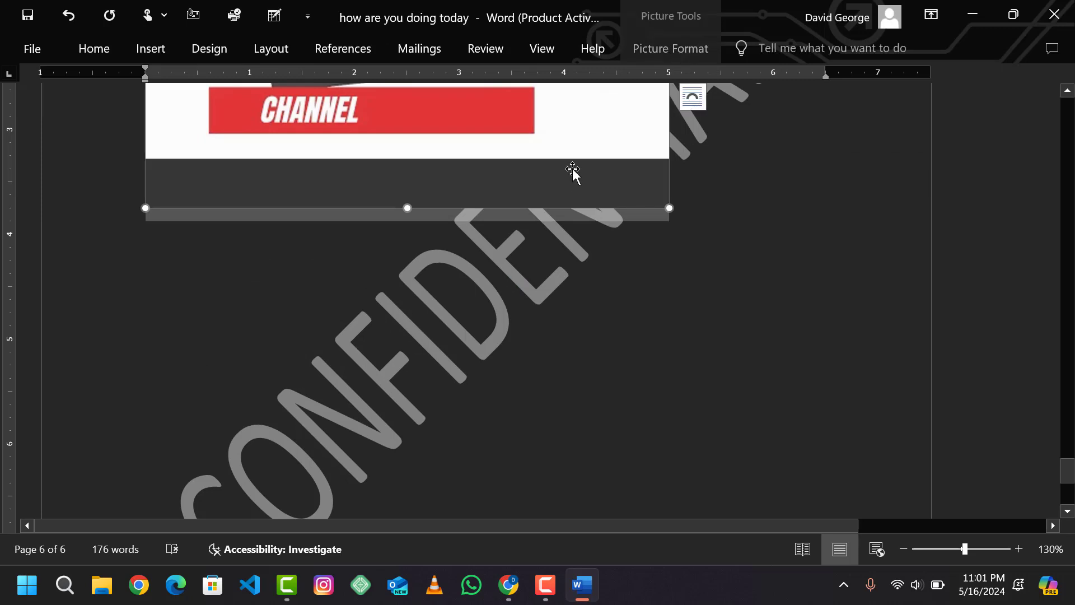
pyautogui.scroll(3, 459, 349)
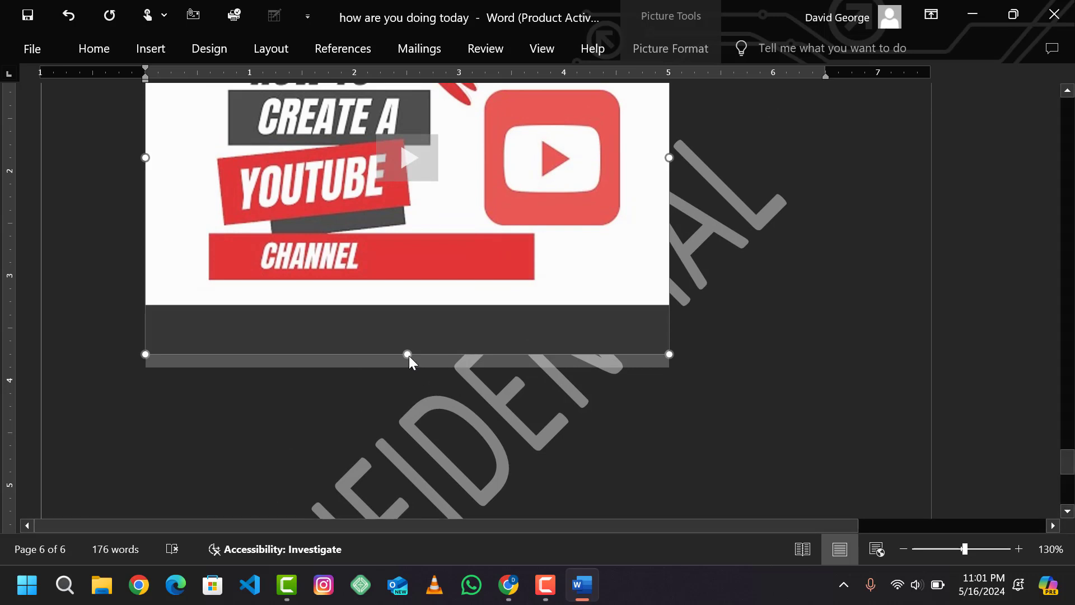
pyautogui.moveTo(405, 350); pyautogui.dragTo(420, 191)
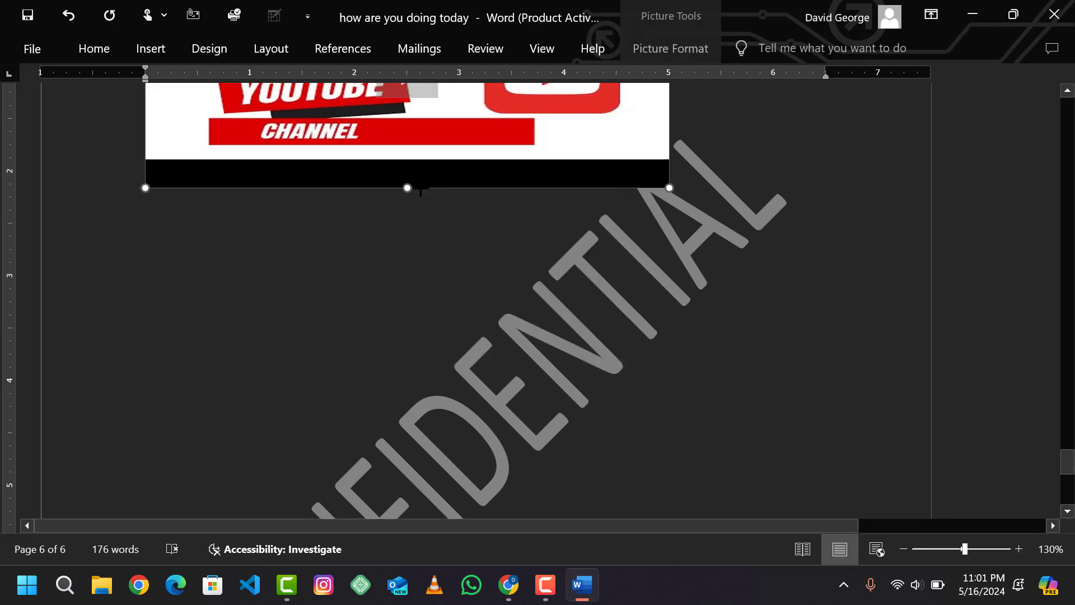
pyautogui.scroll(3, 387, 300)
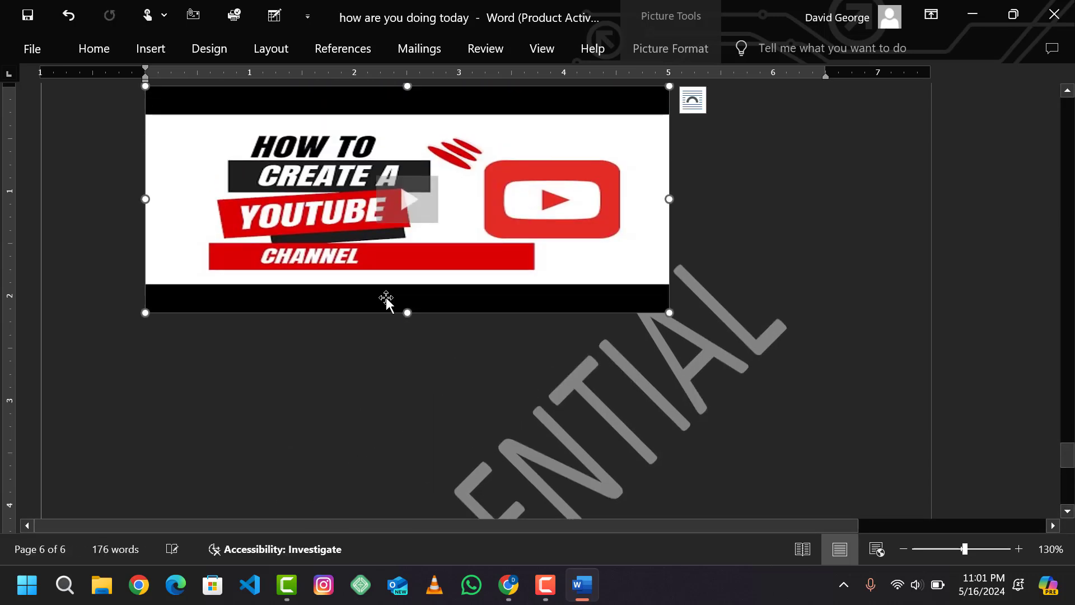
pyautogui.scroll(-8, 365, 453)
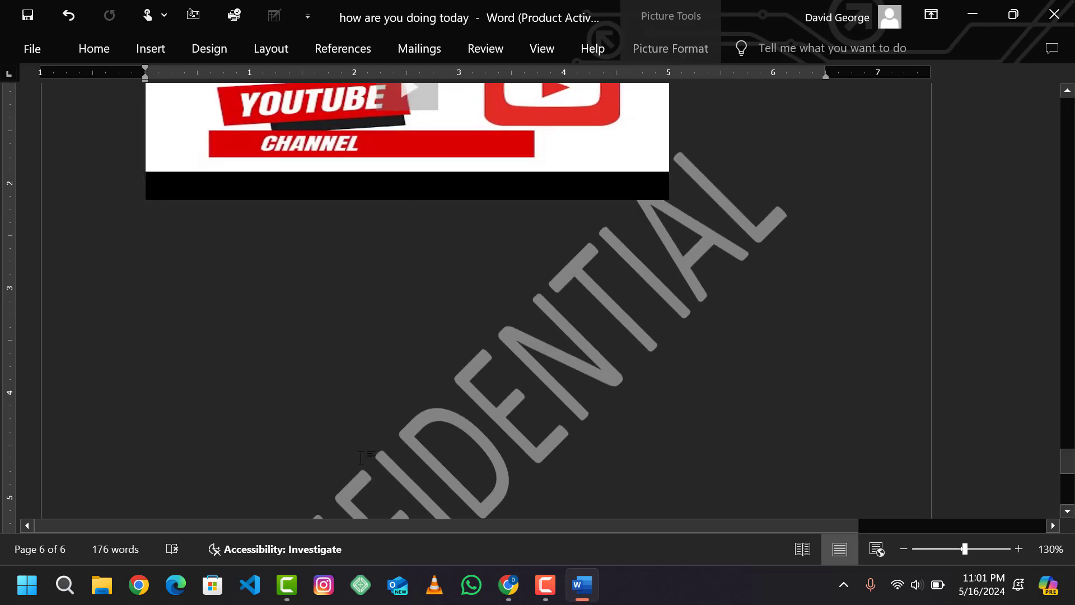